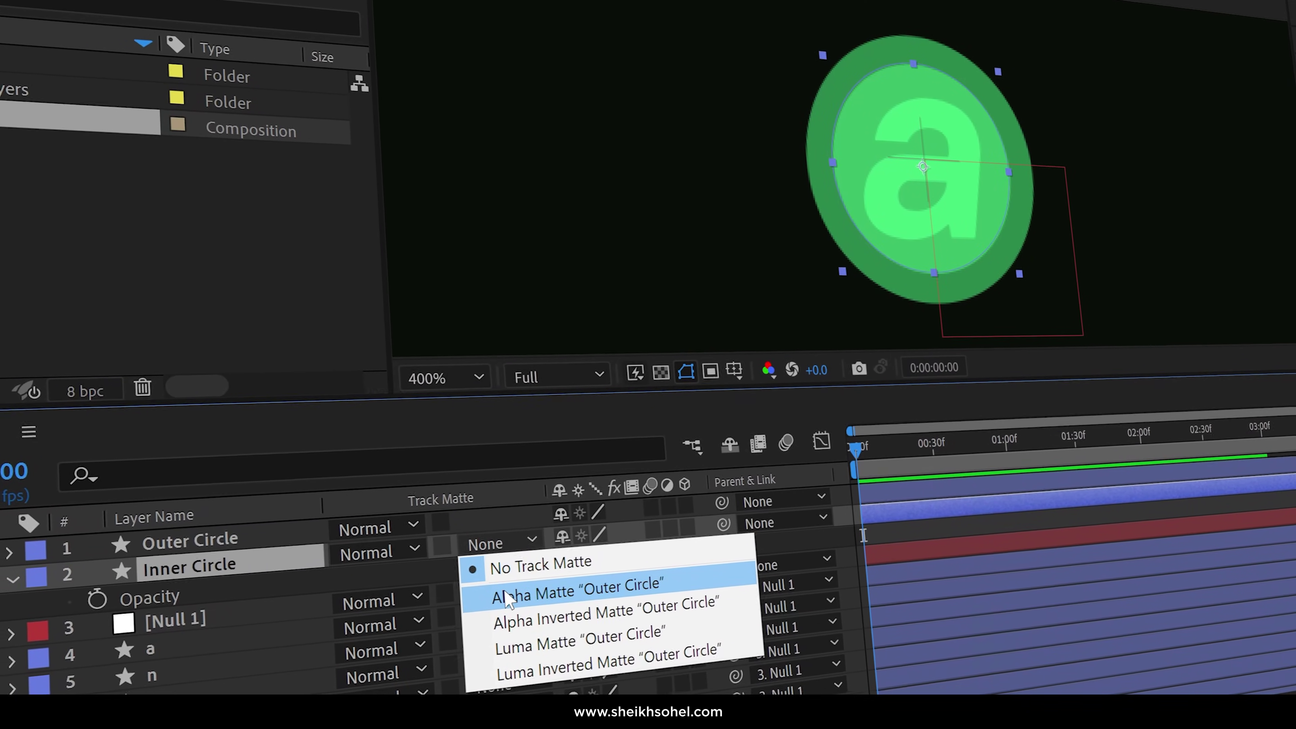
click(508, 600)
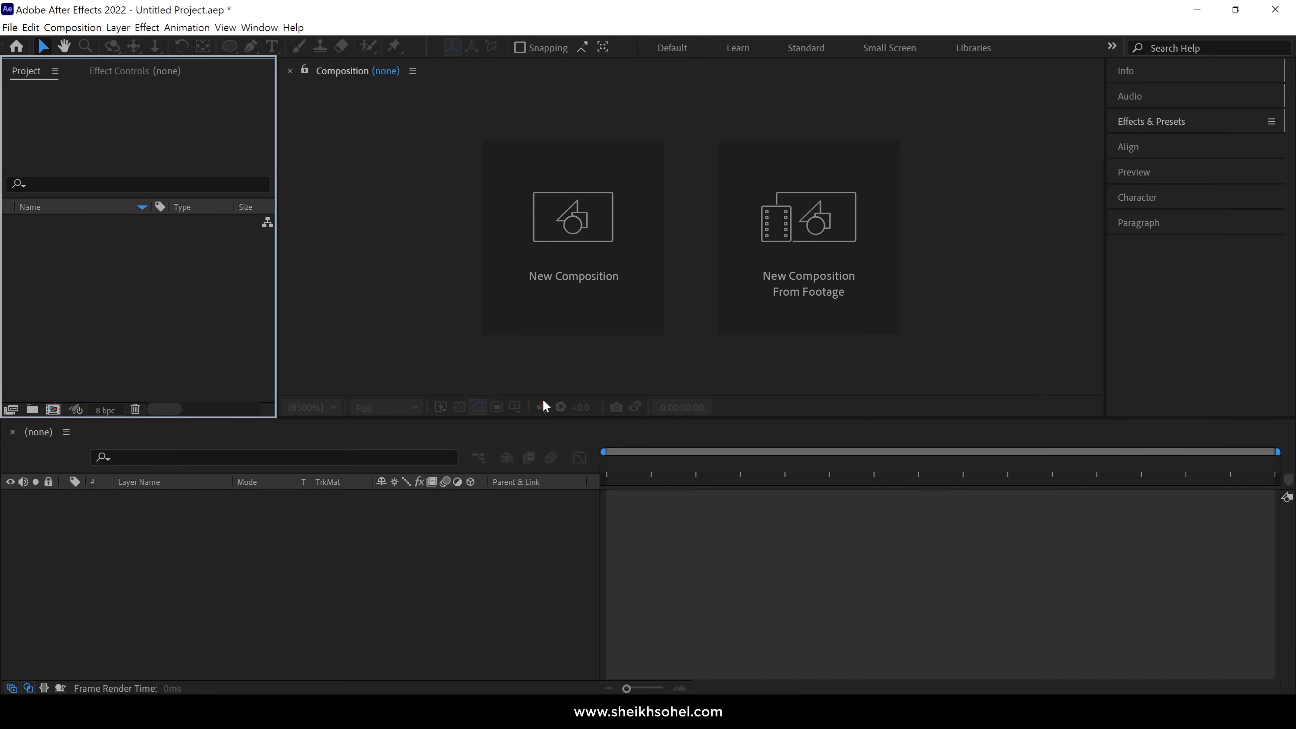
- Import the Logo Illustrator file as Composition - Retain Layer Sizes and open the resulting Logo composition
double_click(179, 293)
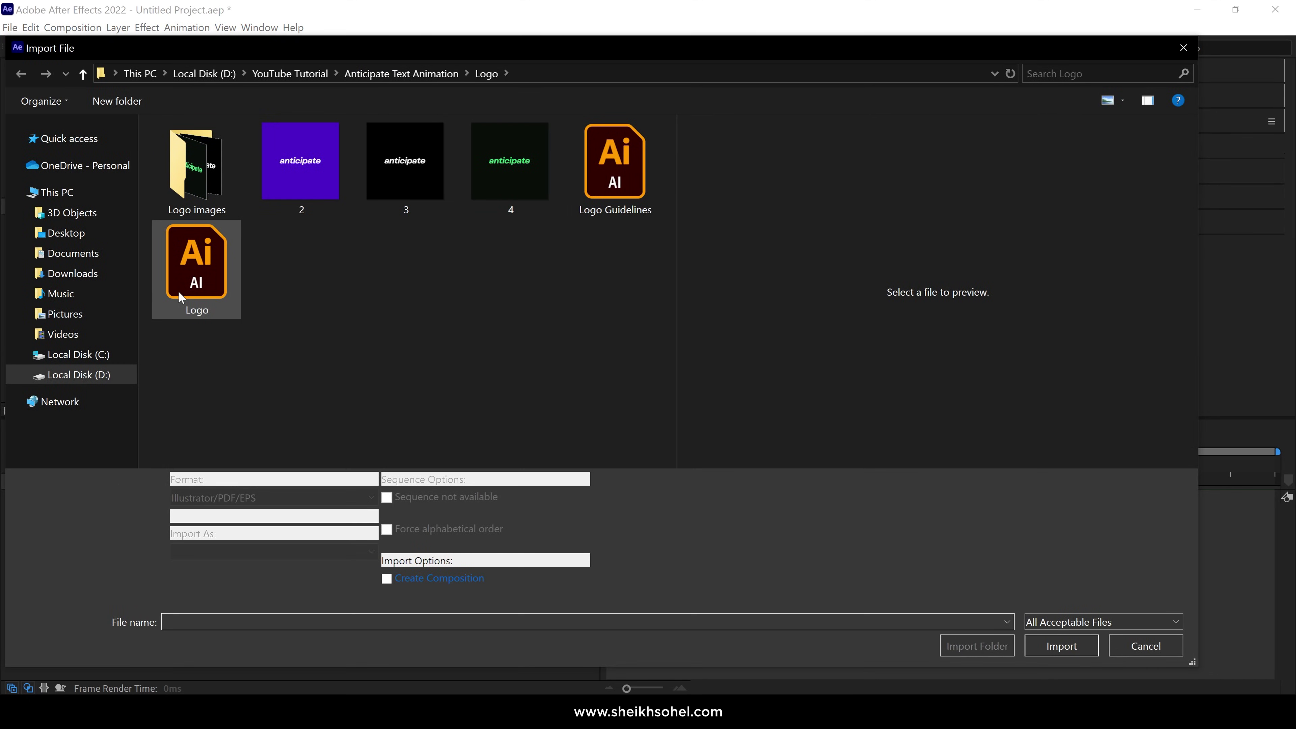
click(179, 294)
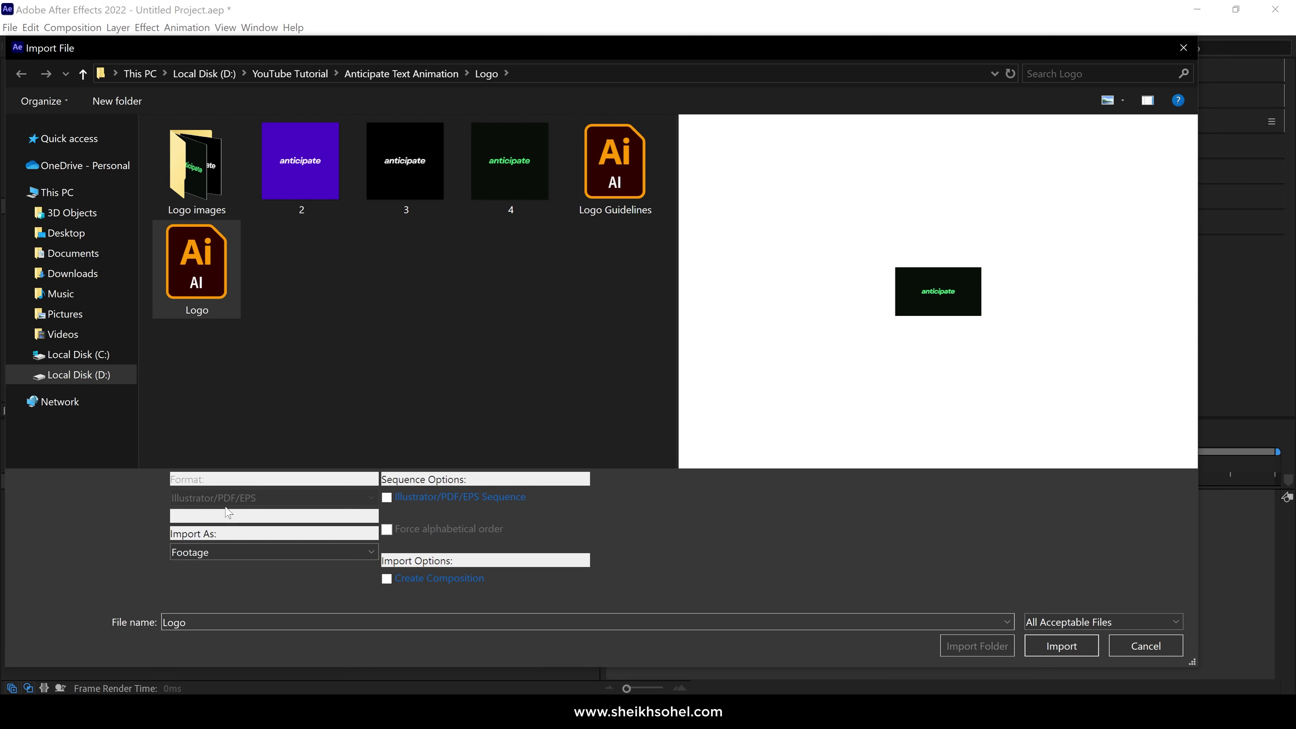
click(209, 552)
click(214, 582)
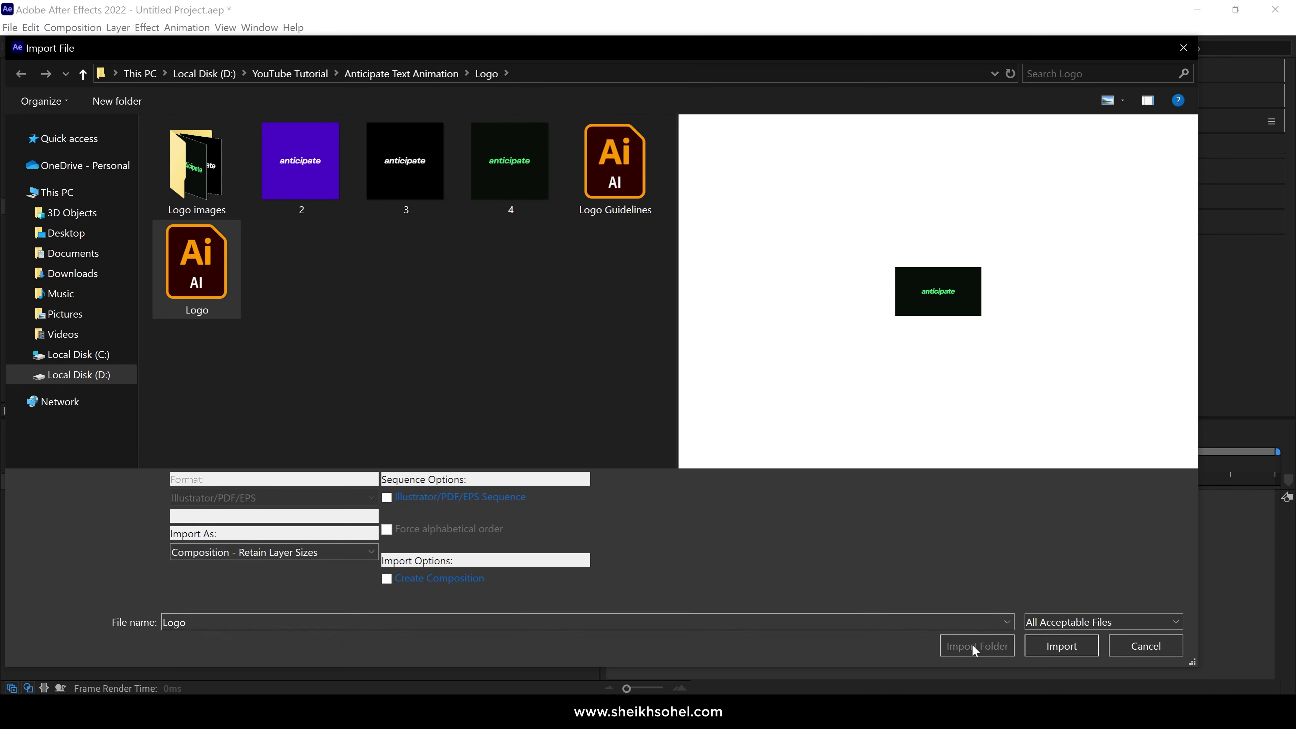
click(1047, 647)
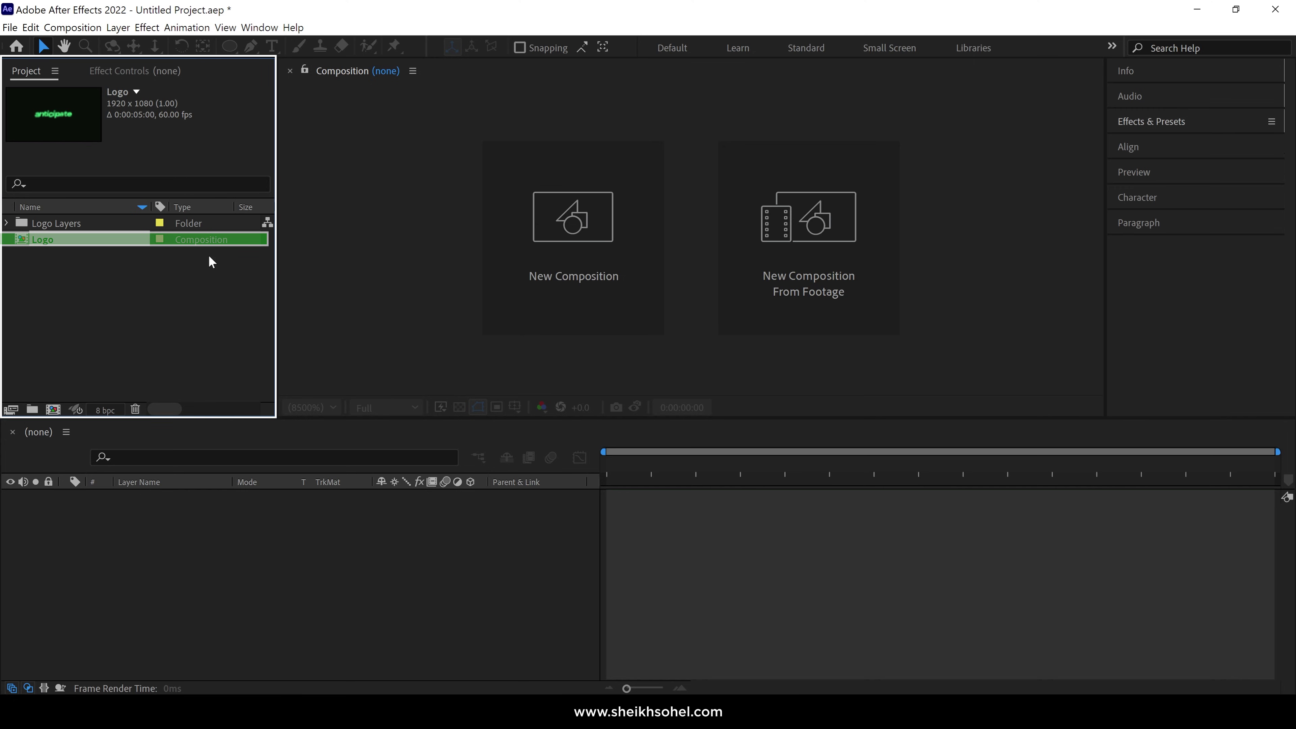
double_click(96, 238)
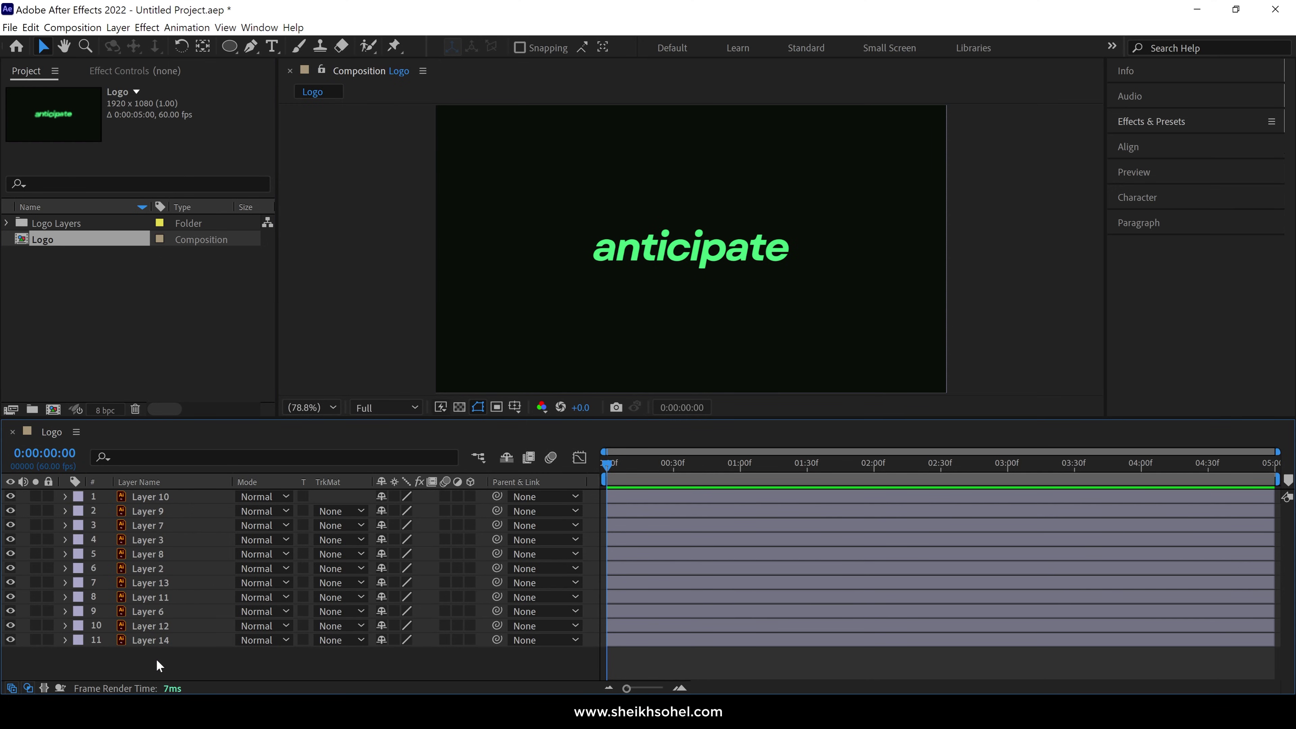
- Create shapes from vector layers for all eleven Illustrator layers in the Logo composition
drag(156, 658, 167, 504)
right_click(167, 504)
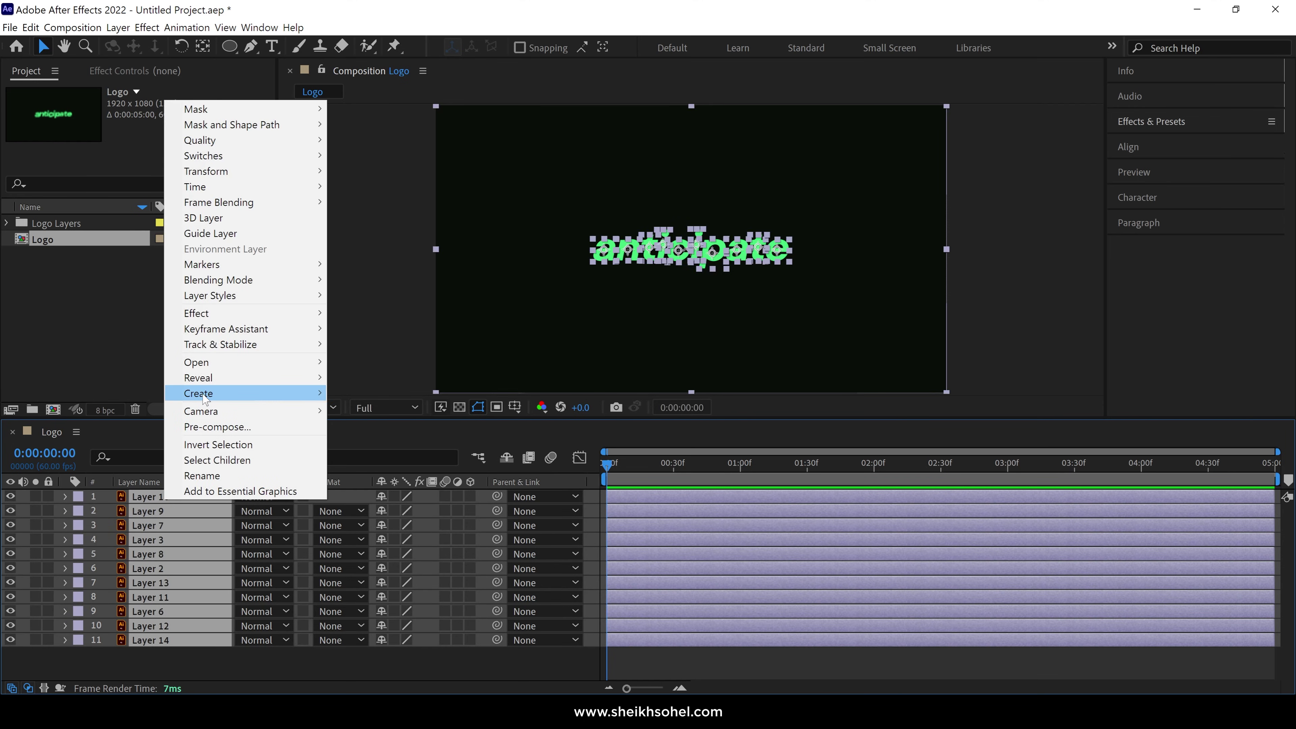
mouse_move(207, 396)
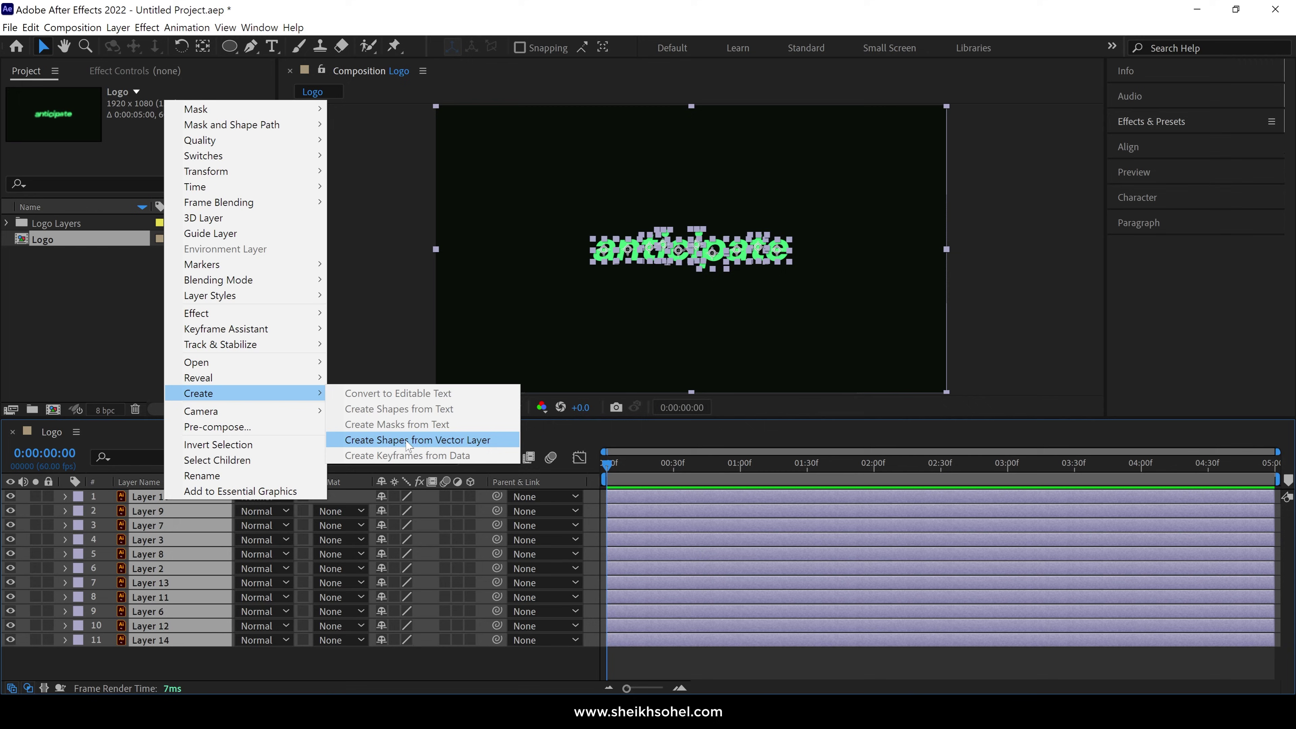
click(401, 443)
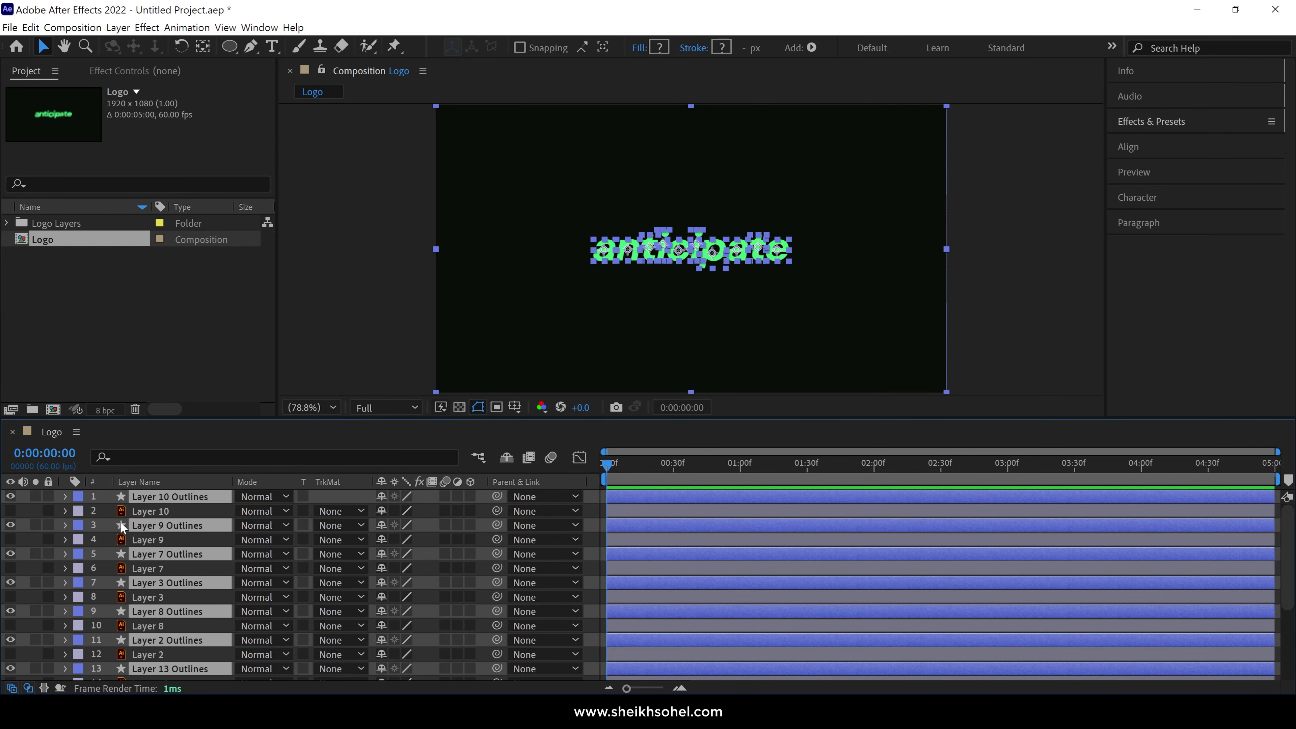
- Select all original Illustrator layers by their label group and delete them, keeping only the outline shape layers
click(78, 512)
click(102, 242)
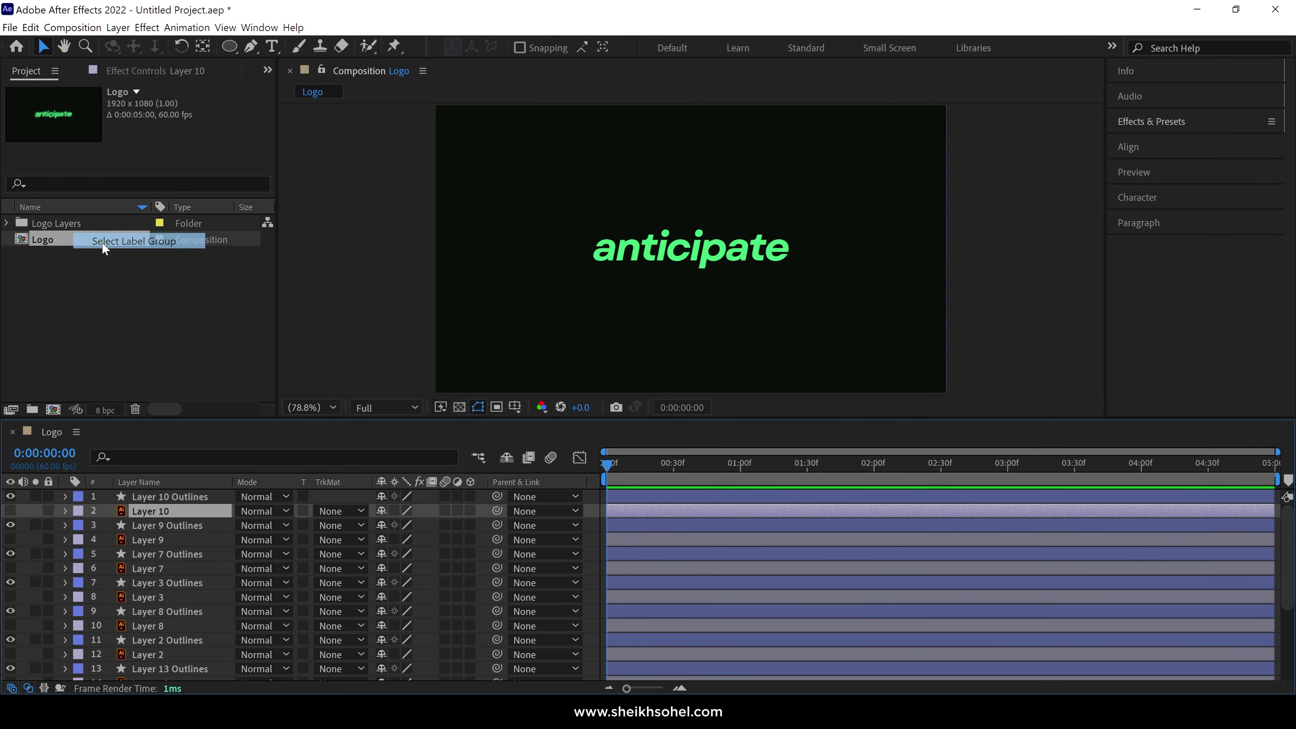
key(Delete)
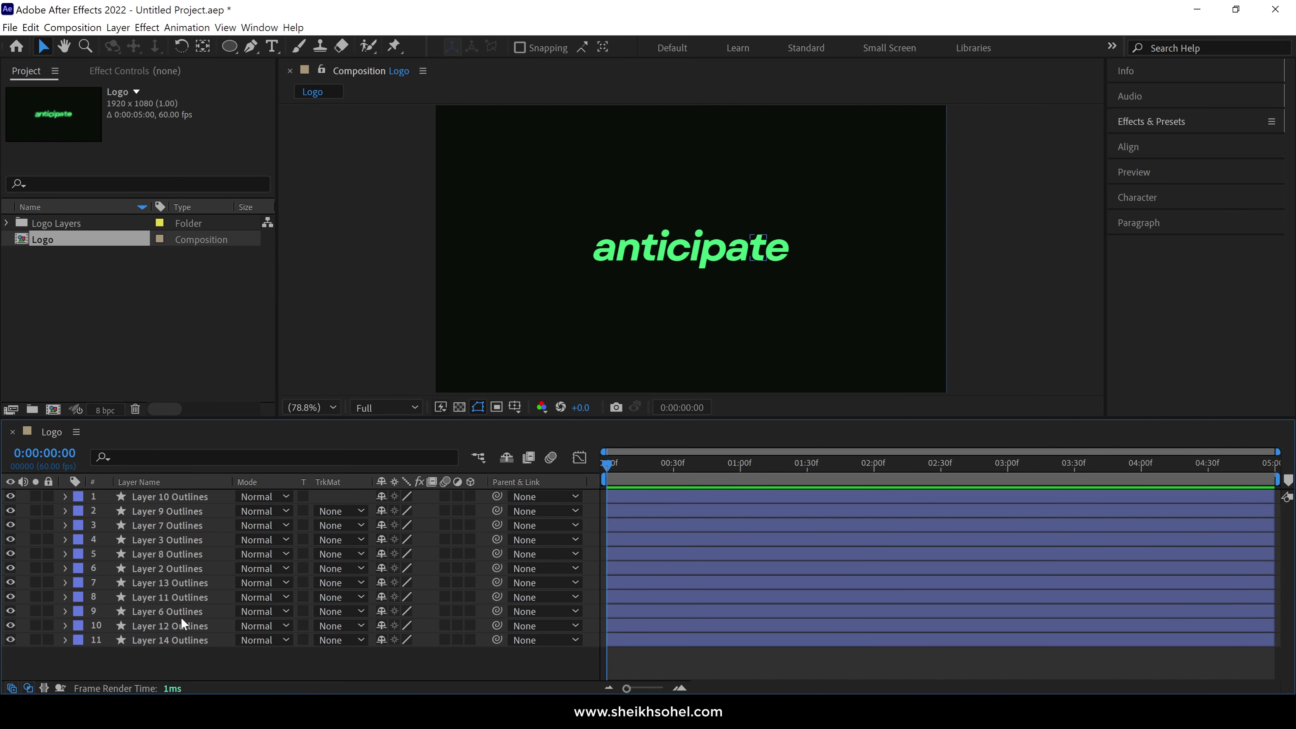
- Rename the background layer Layer 14 Outlines as BG and Layer 12 Outlines above it as e
click(169, 640)
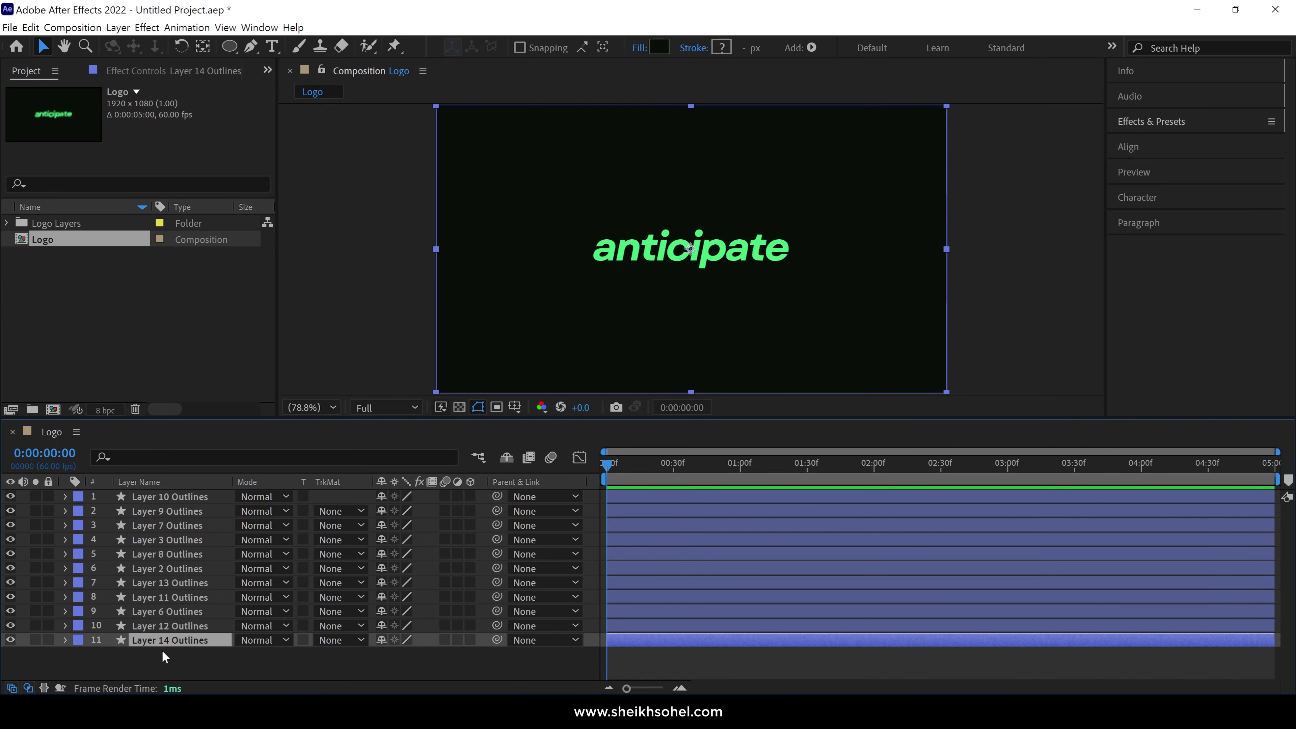
text(BG)
key(Return)
key(ctrl+Up)
key(Return)
text(E)
key(BackSpace)
text(e)
key(Return)
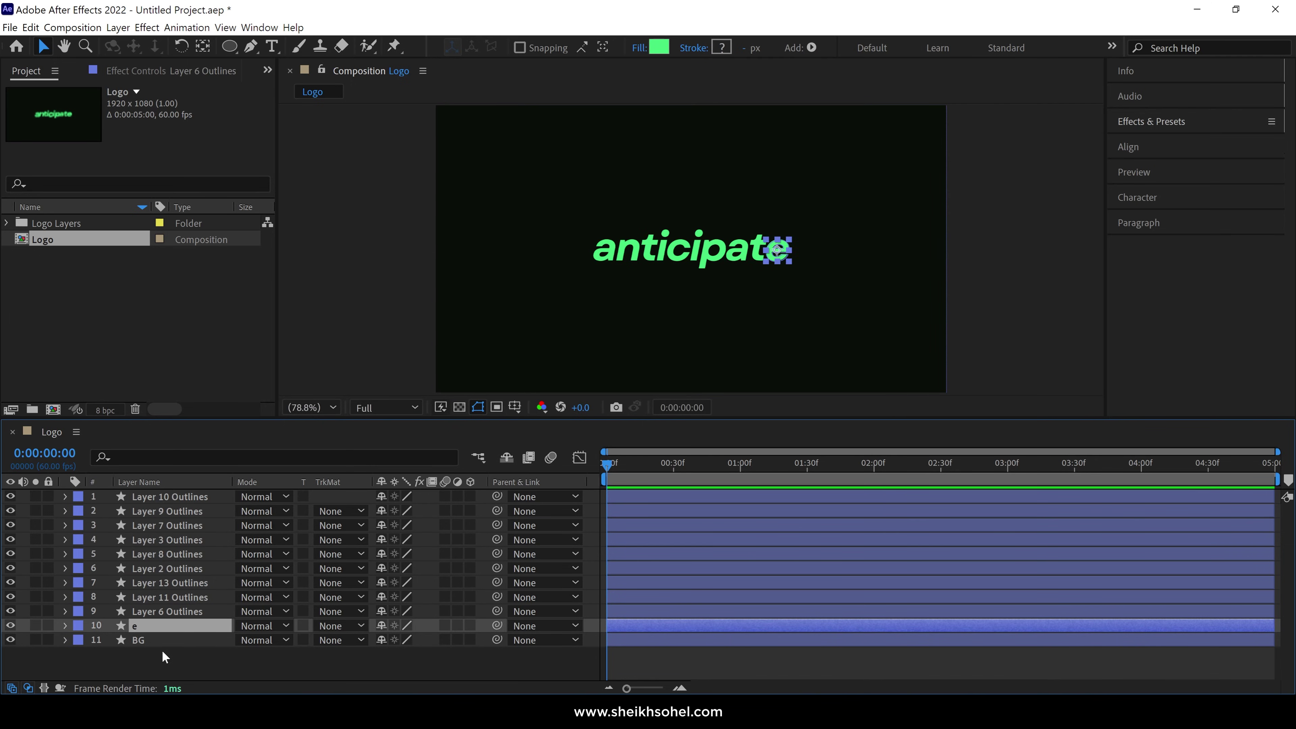
- Rename the next three outline layers above the e layer, in upward order, as t, a and p
key(ctrl+Up)
key(Return)
text(t)
key(Return)
key(ctrl+Up)
key(Return)
text(a)
key(Return)
key(ctrl+Up)
key(Return)
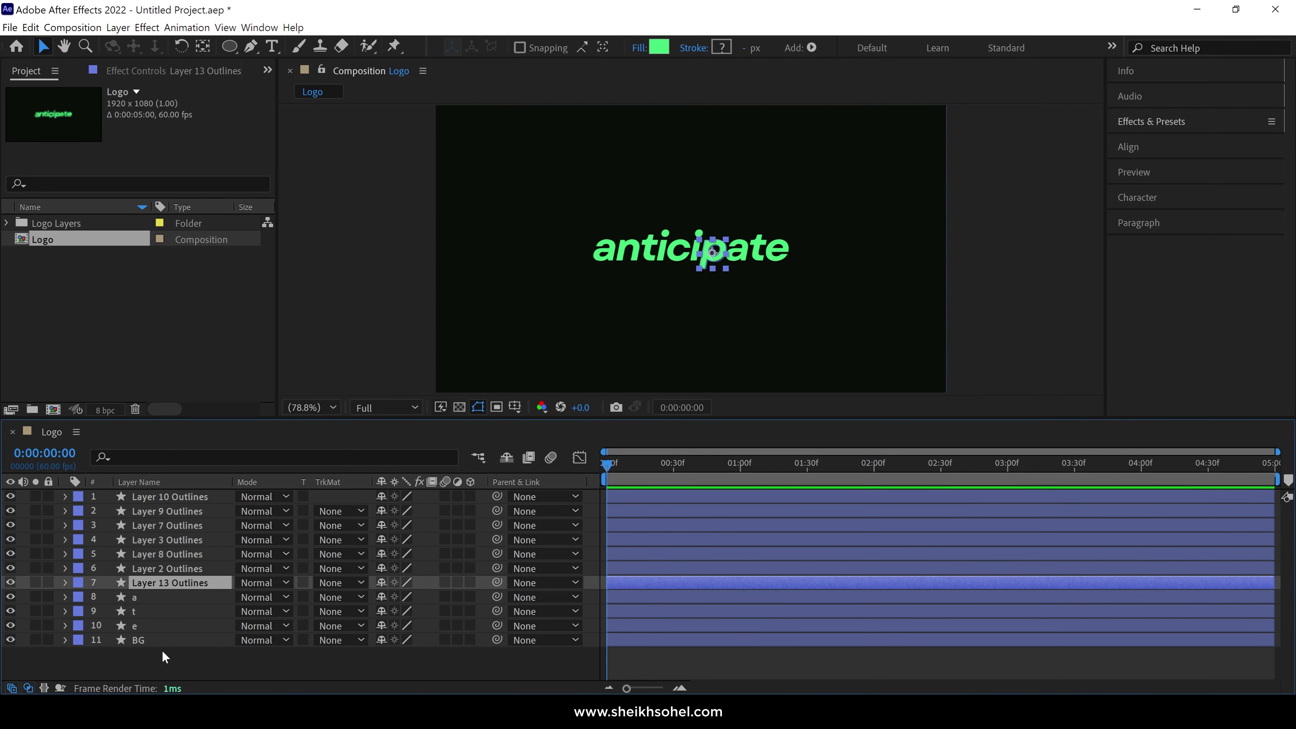
text(p)
key(Return)
- Rename the three outline layers above the p layer, in upward order, as i, c and i
key(ctrl+Up)
key(Return)
text(i)
key(Return)
key(ctrl+Up)
key(Return)
text(c)
key(Return)
key(ctrl+Up)
key(Return)
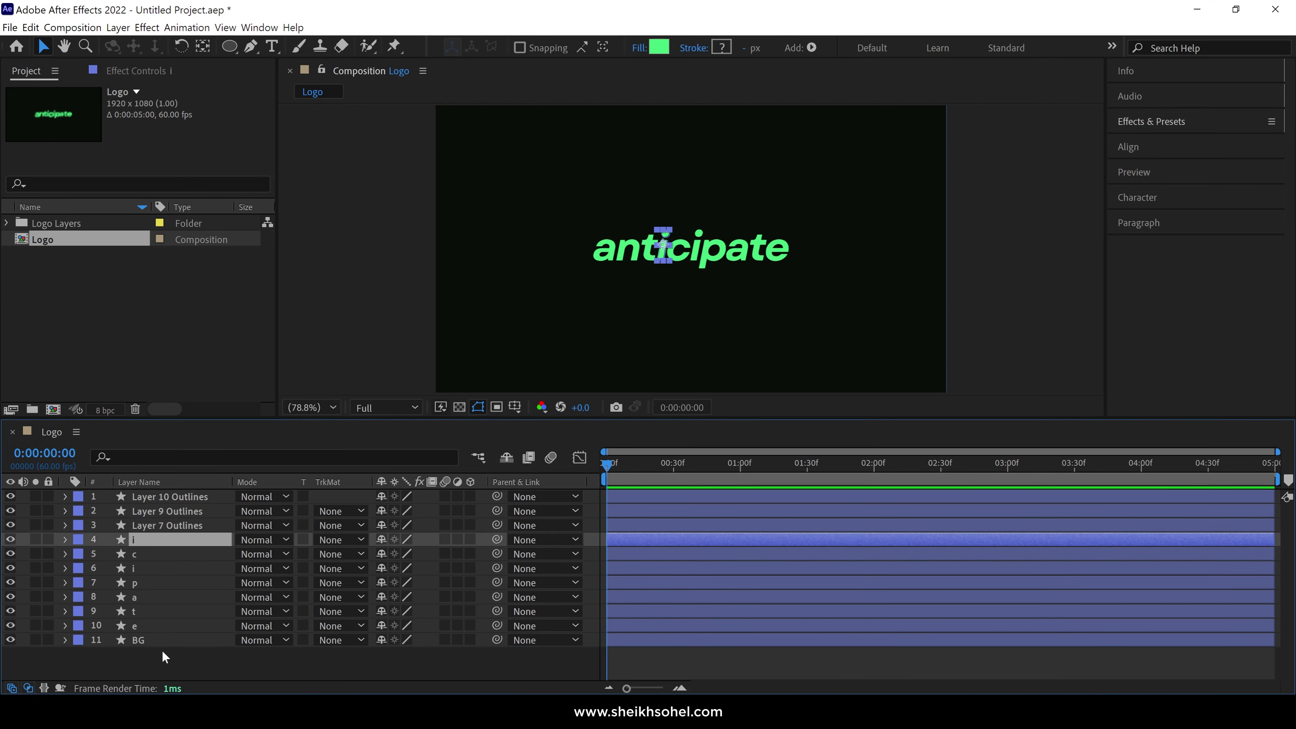
text(i)
key(Return)
- Rename the three remaining outline layers, in upward order, as t, n and a
key(ctrl+Up)
key(Return)
text(t)
key(Return)
key(ctrl+Up)
key(Return)
text(n)
key(Return)
key(ctrl+Up)
key(Return)
text(a)
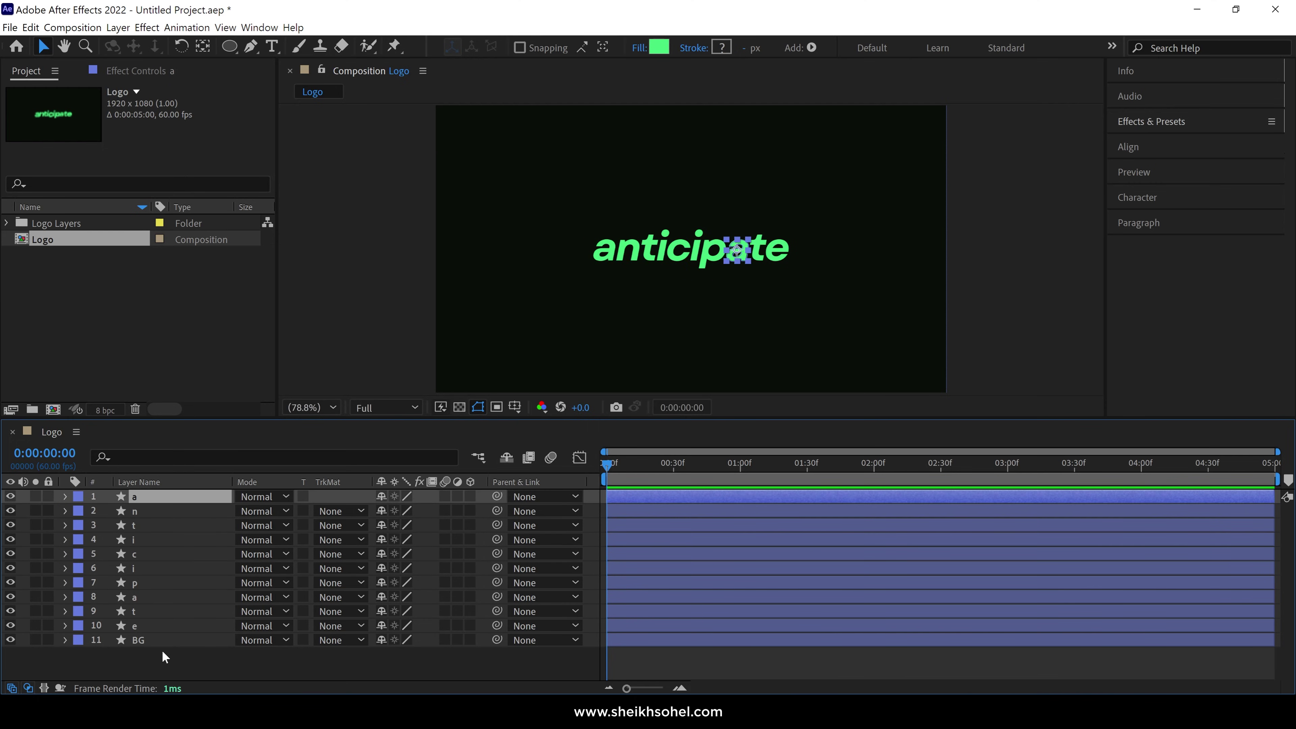
- Lock the BG layer
click(179, 640)
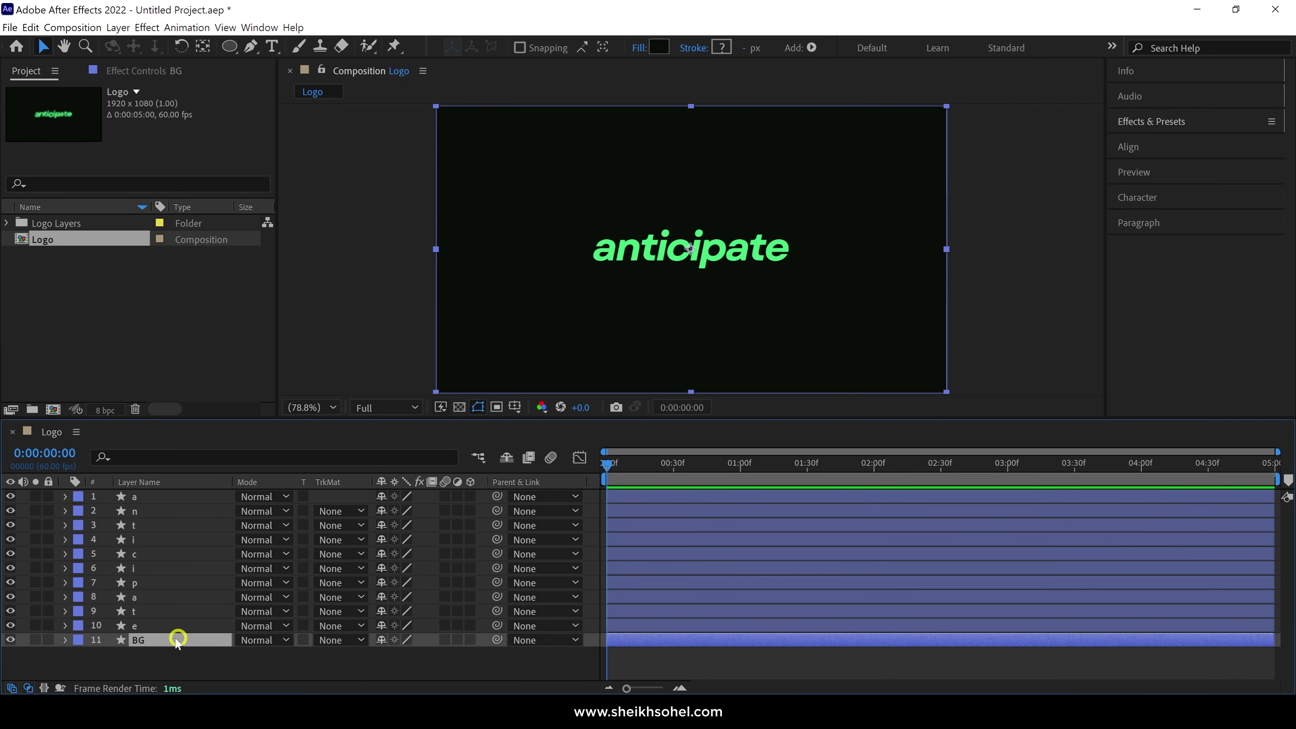
click(49, 640)
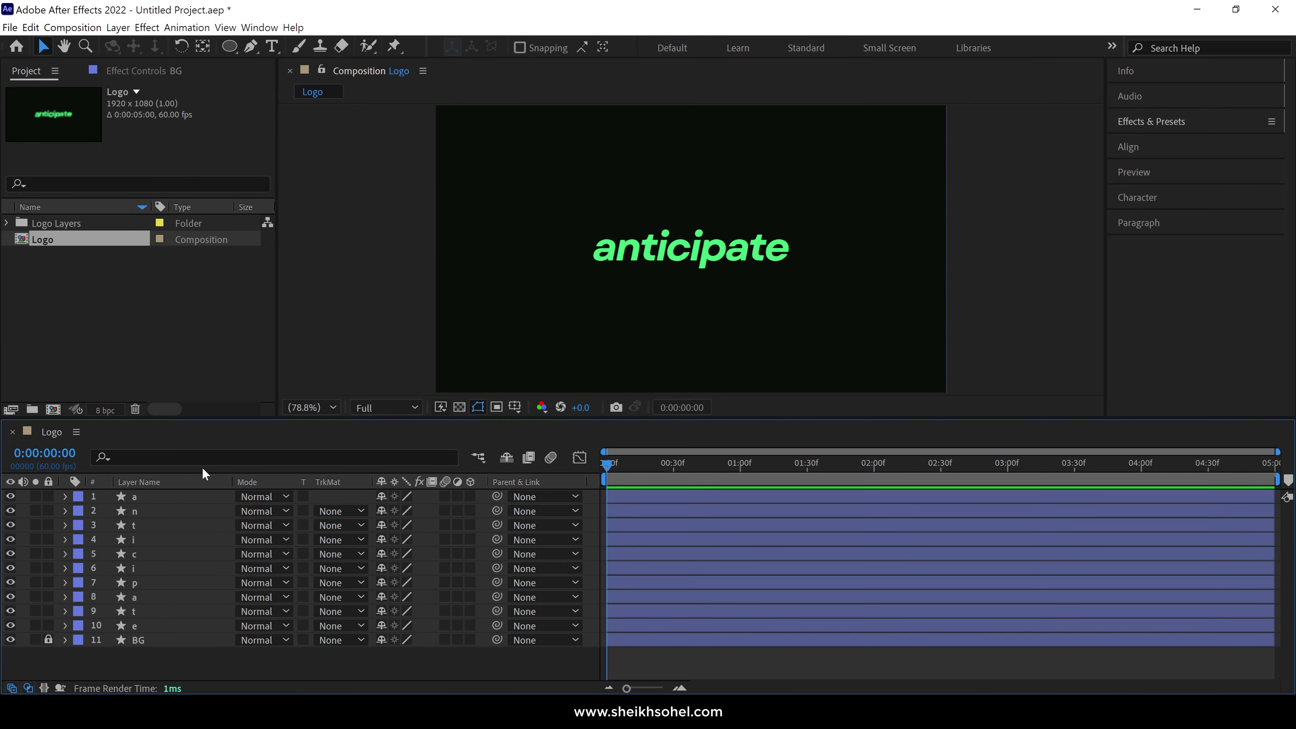
- Add a null object to the composition and move it onto the centre of the logo's first letter a
right_click(480, 331)
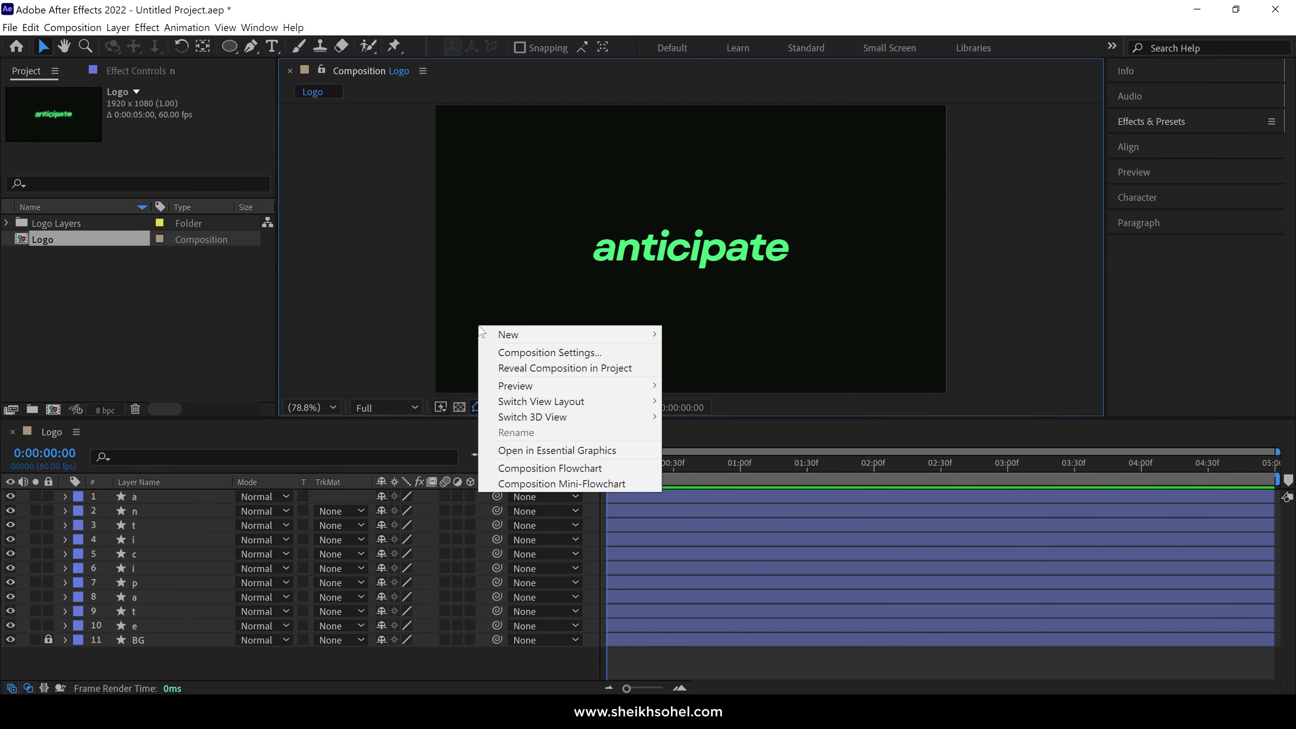
mouse_move(510, 334)
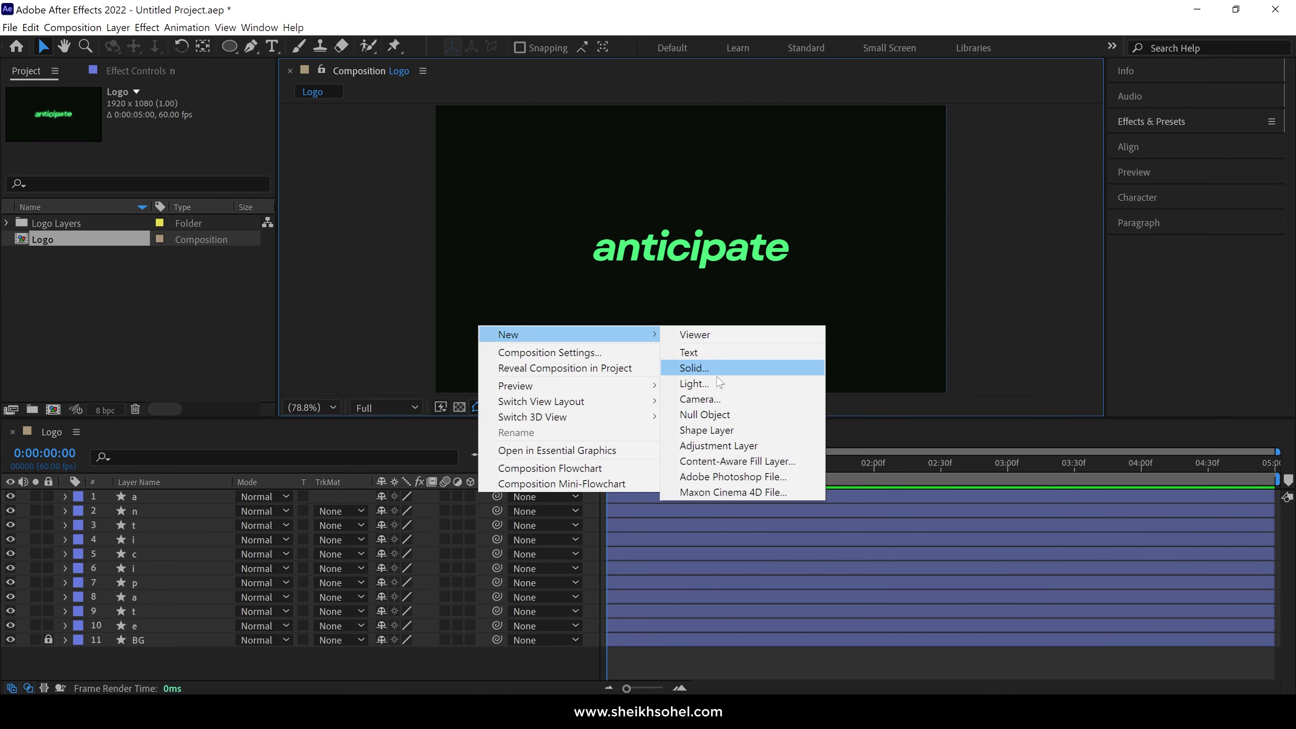
click(713, 415)
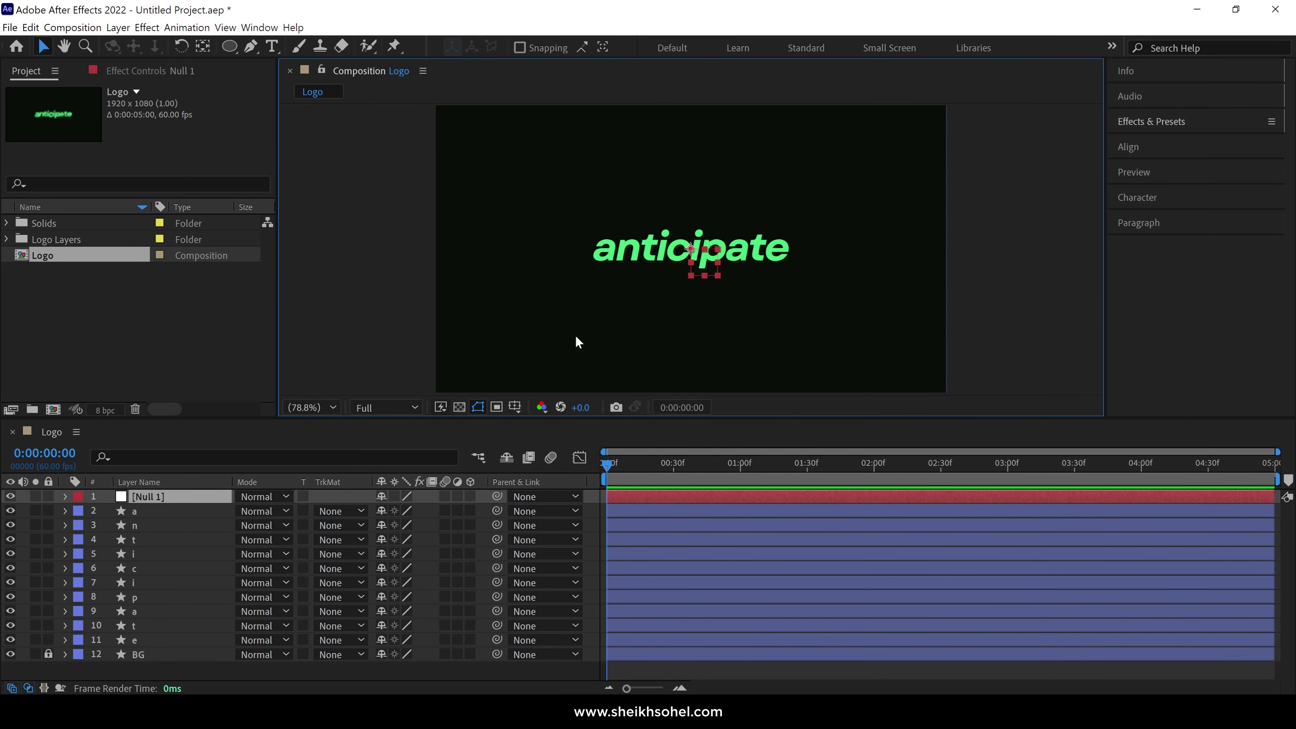
scroll(692, 253, up, 4)
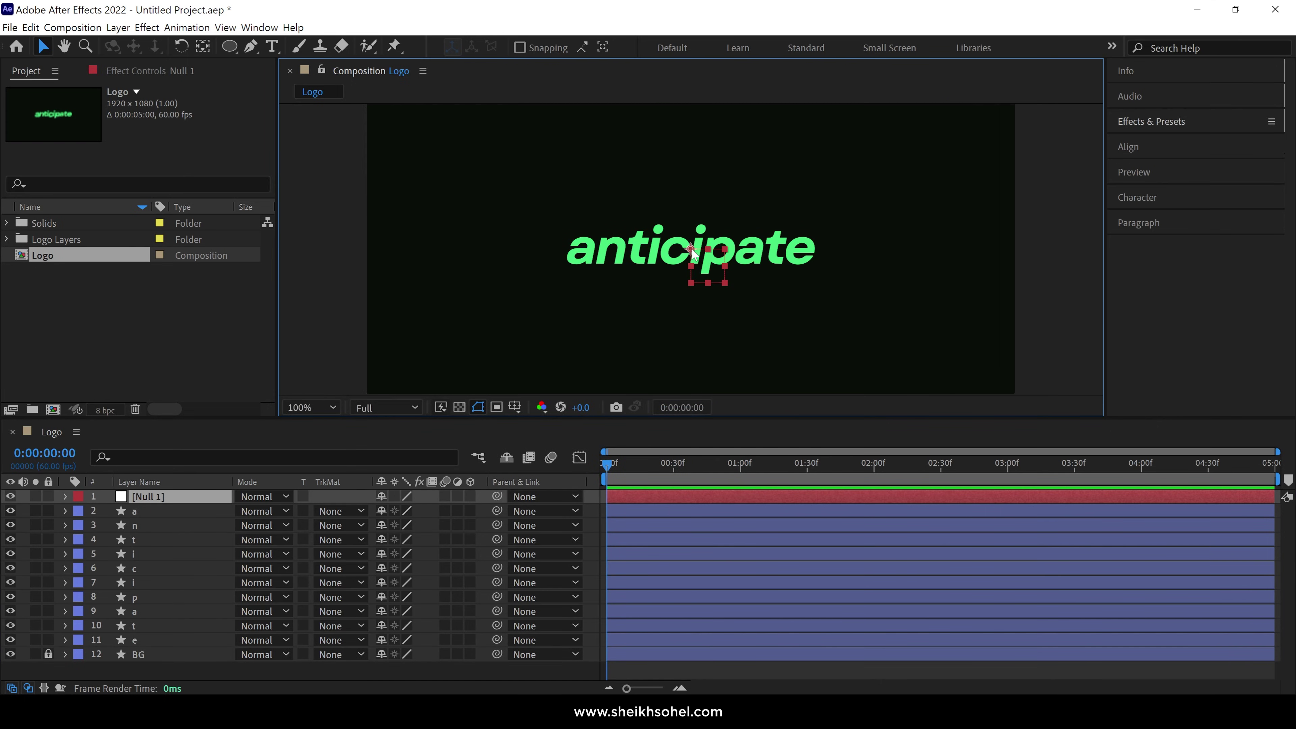
drag(609, 260, 472, 272)
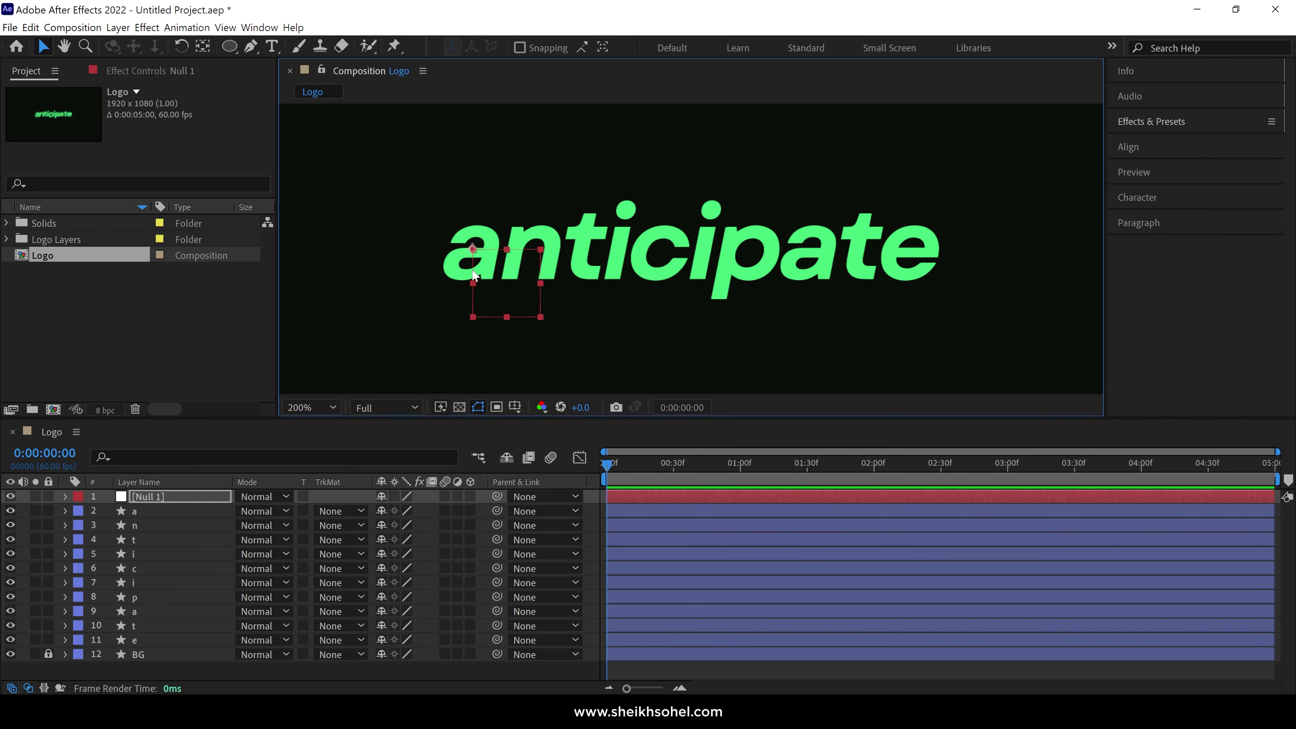
- Parent all ten letter layers, from the first a to e, to Null 1
click(153, 511)
shift+click(131, 641)
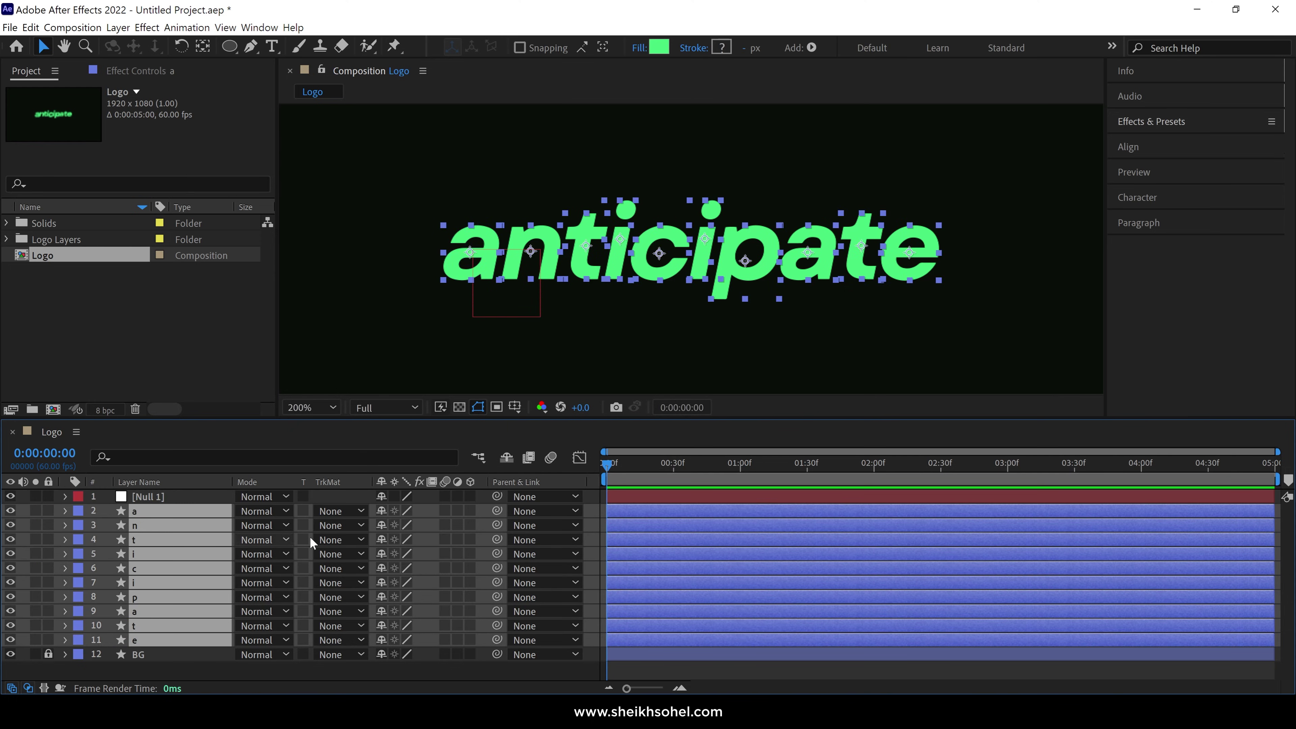
drag(495, 511, 201, 505)
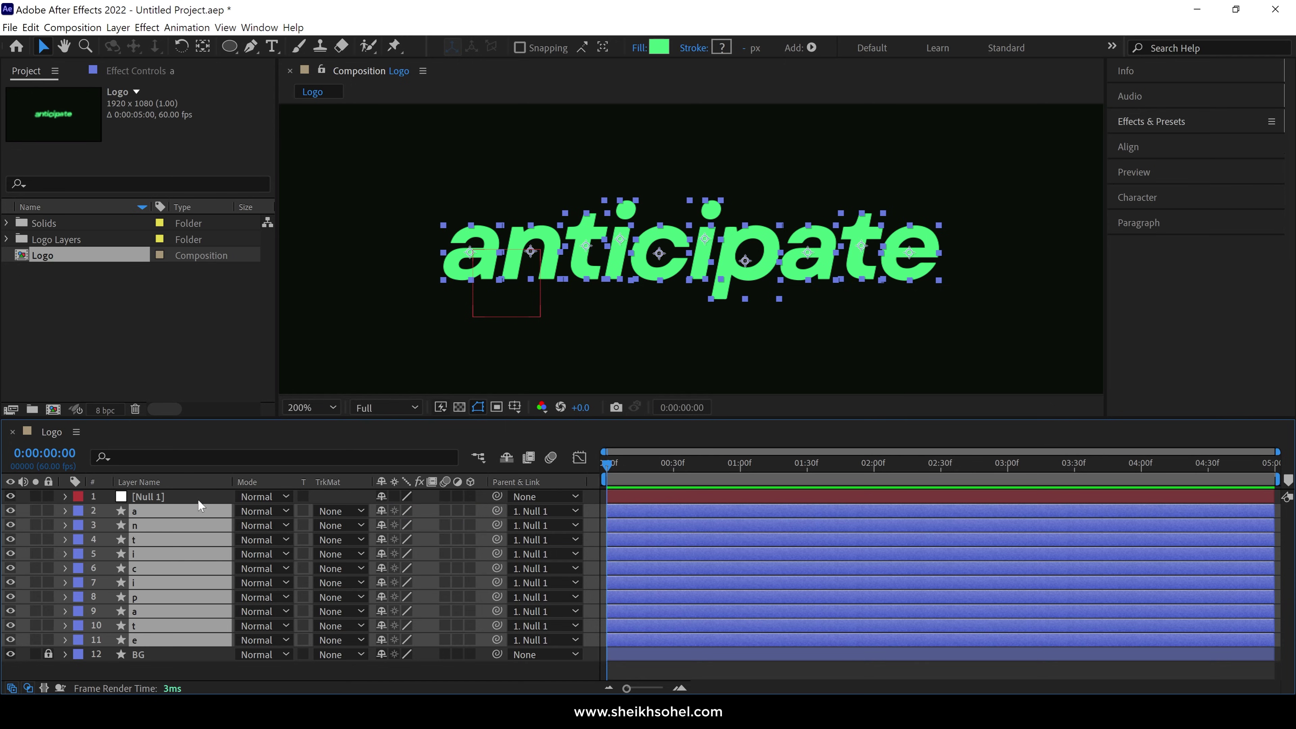
- Add Position keyframes to Null 1 at frame 0 and at frame 30, both with the same position
click(198, 501)
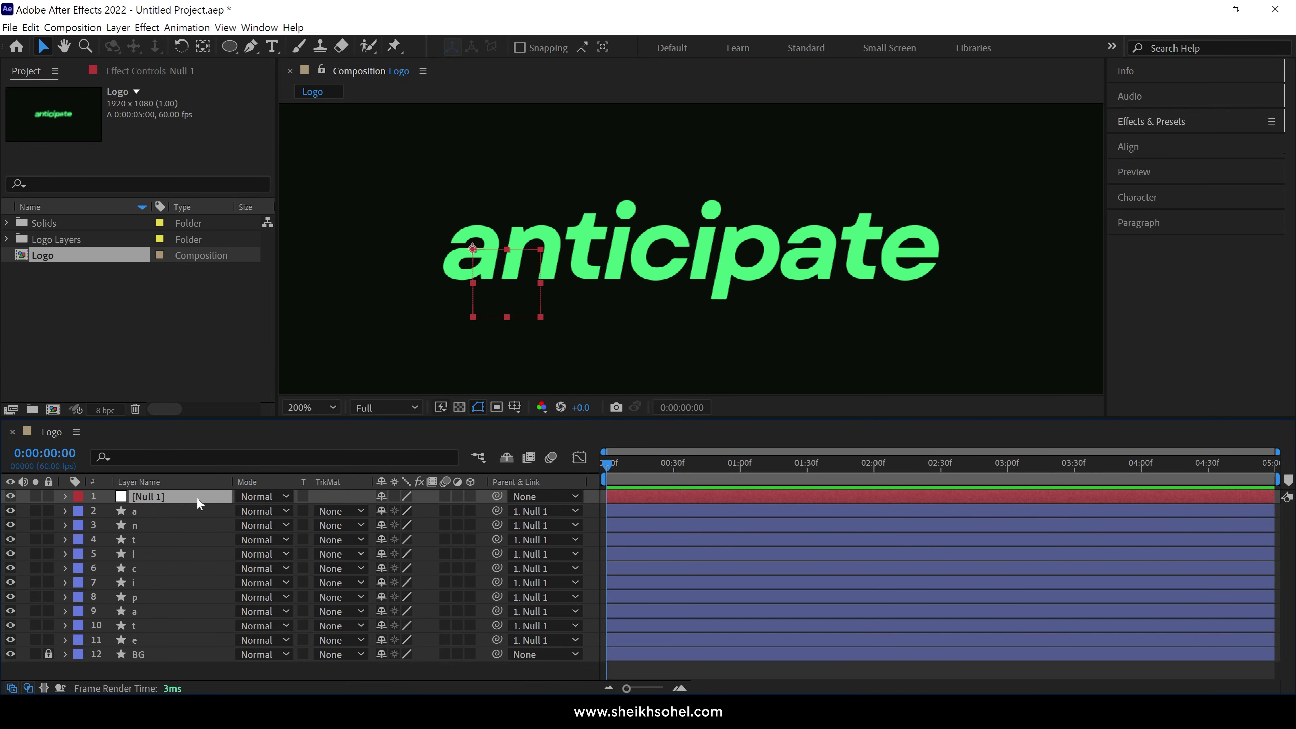
key(p)
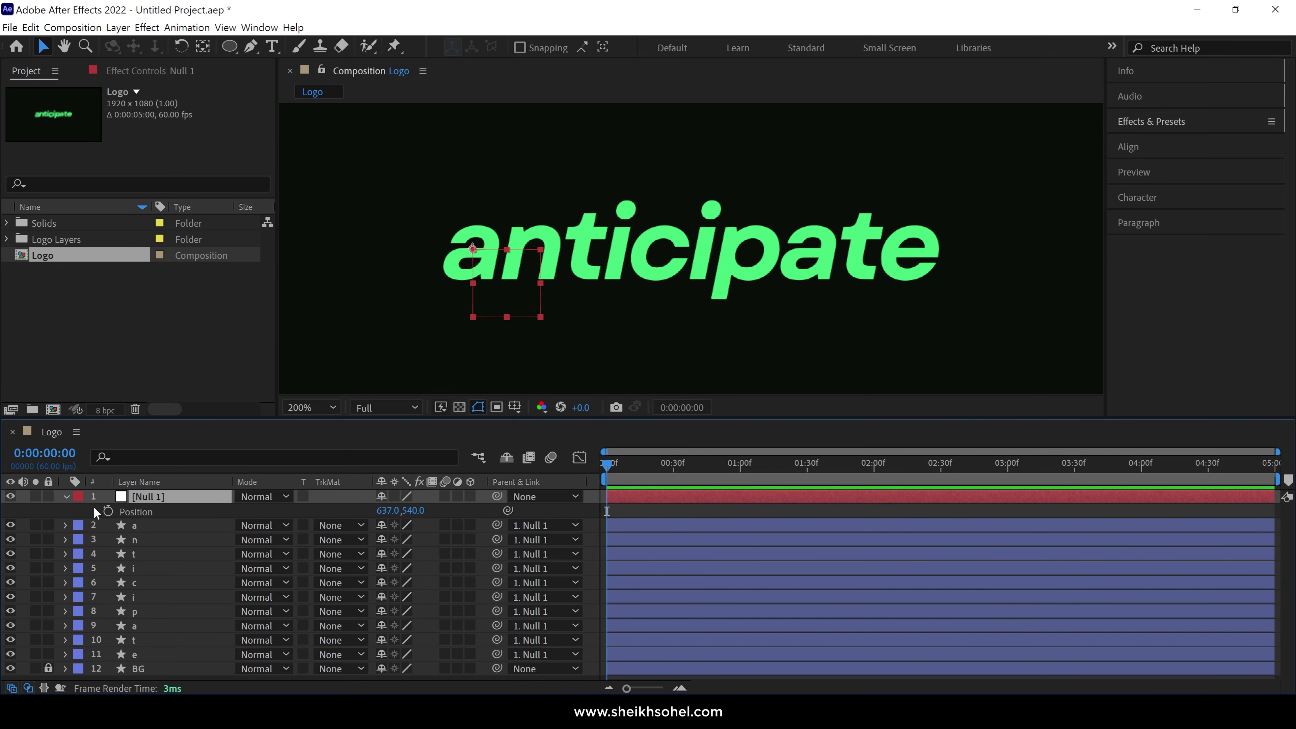
click(108, 511)
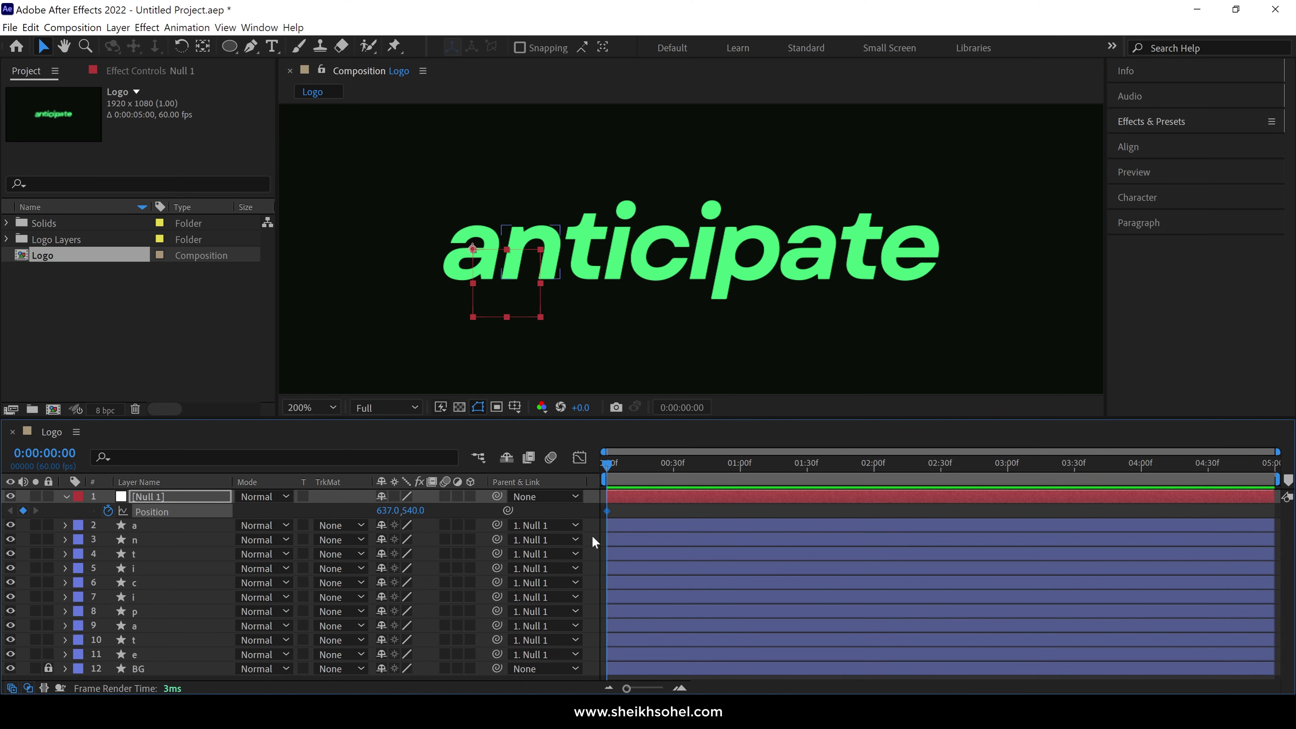
drag(609, 472, 675, 480)
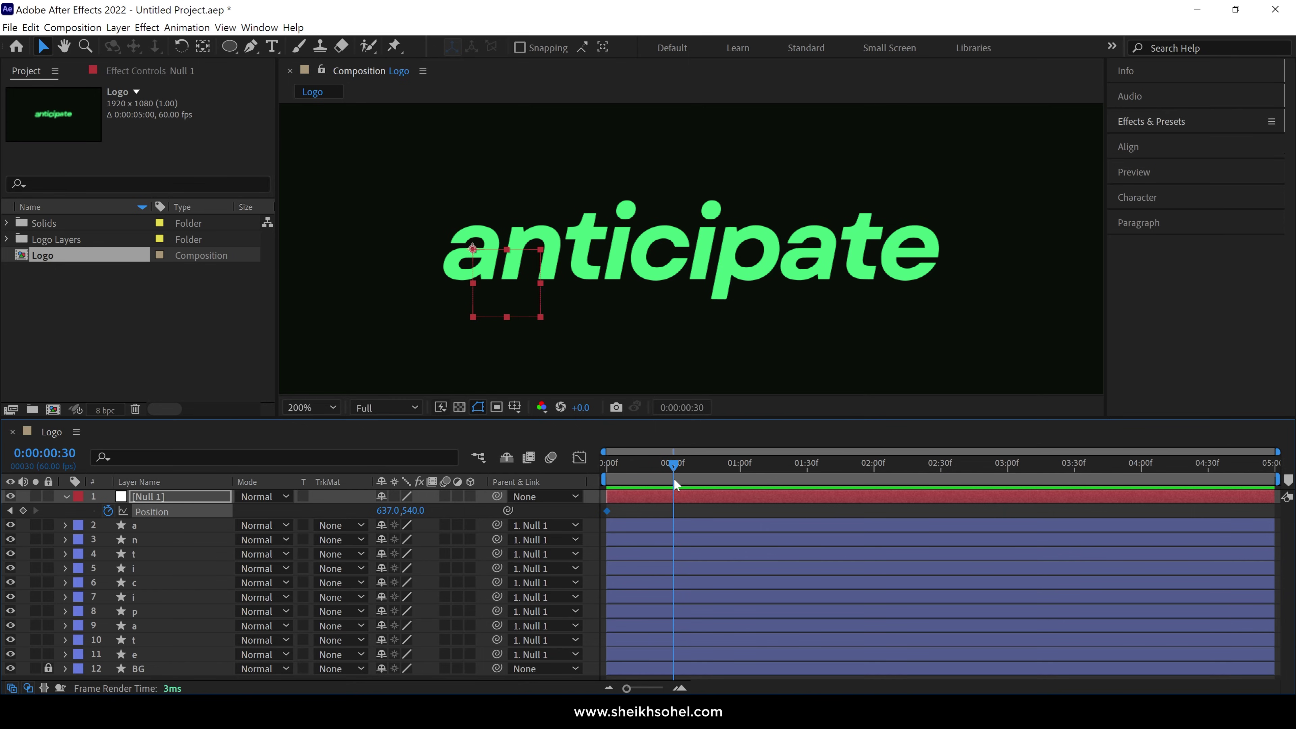
click(23, 510)
- At frame 0, shift Null 1 horizontally to X 967 so the first letter a sits near the composition's centre
drag(645, 475, 587, 471)
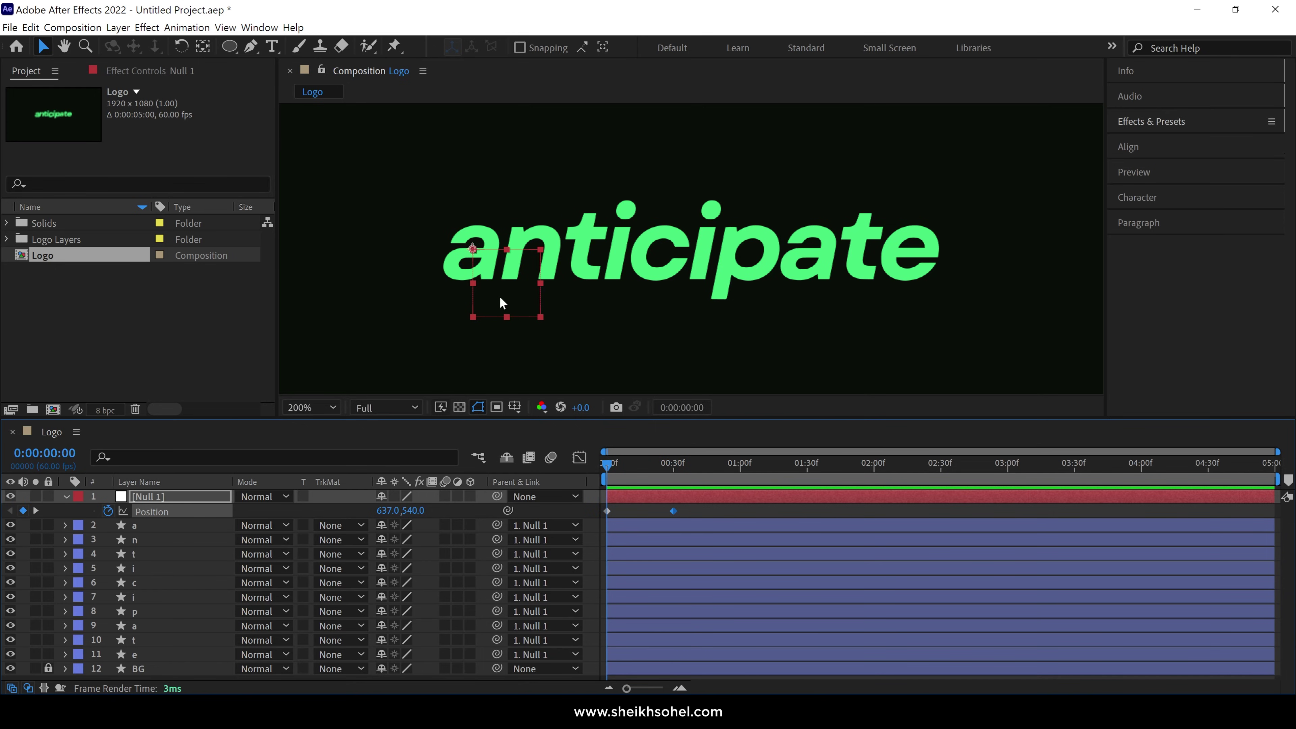
key(shift+Right)
key(shift+Right)
key(shift+Right)
key(shift+Right)
key(shift+Right)
key(shift+Right)
key(shift+Right)
key(shift+Right)
key(shift+Right)
key(shift+Right)
key(shift+Right)
key(shift+Right)
key(shift+Right)
key(shift+Right)
key(shift+Right)
key(shift+Right)
key(shift+Right)
key(shift+Right)
key(shift+Right)
key(shift+Right)
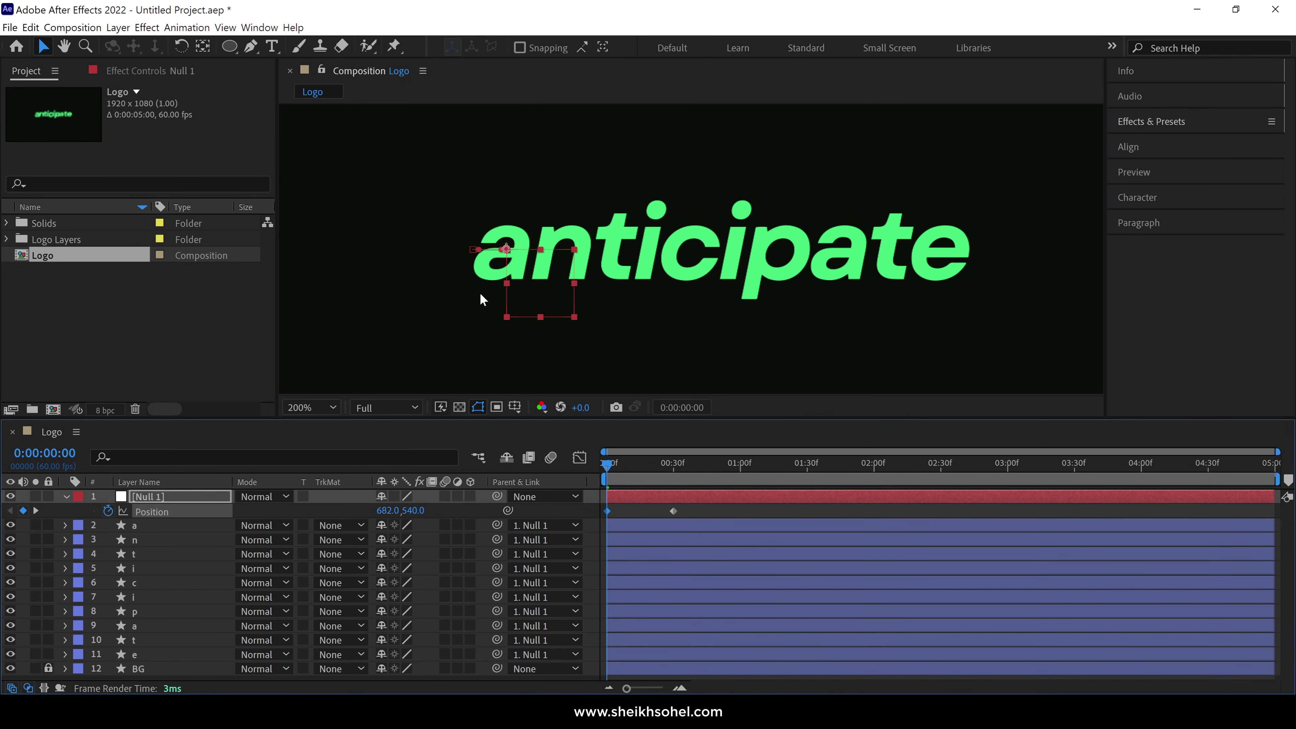
key(shift+Right)
key(shift+Right)
key(shift+Right)
key(shift+Right)
key(shift+Right)
key(shift+Right)
key(shift+Right)
key(shift+Right)
key(shift+Right)
key(shift+Right)
key(shift+Right)
key(shift+Right)
key(shift+Right)
key(shift+Right)
key(shift+Right)
key(shift+Right)
key(shift+Right)
key(shift+Right)
key(shift+Right)
key(shift+Right)
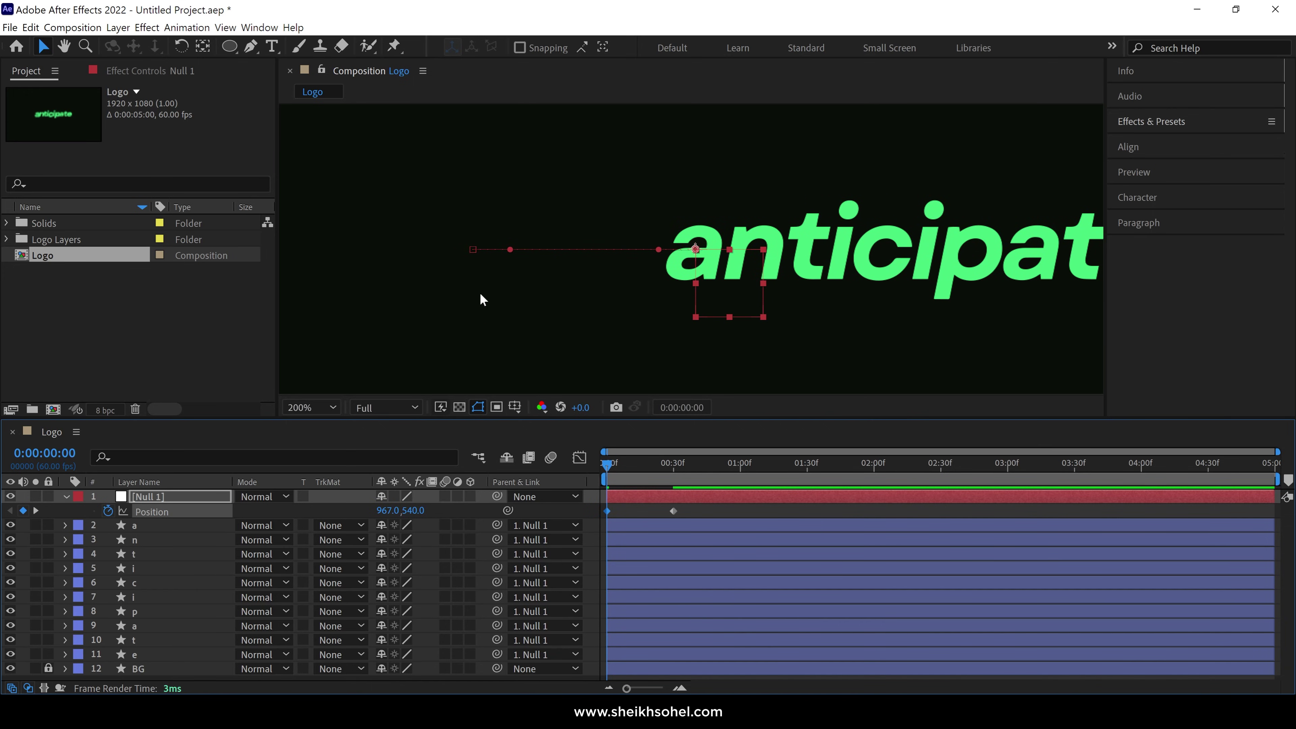
- Show the Title/Action Safe guides and nudge Null 1 to X 961 to line the first letter up with the centre
click(516, 407)
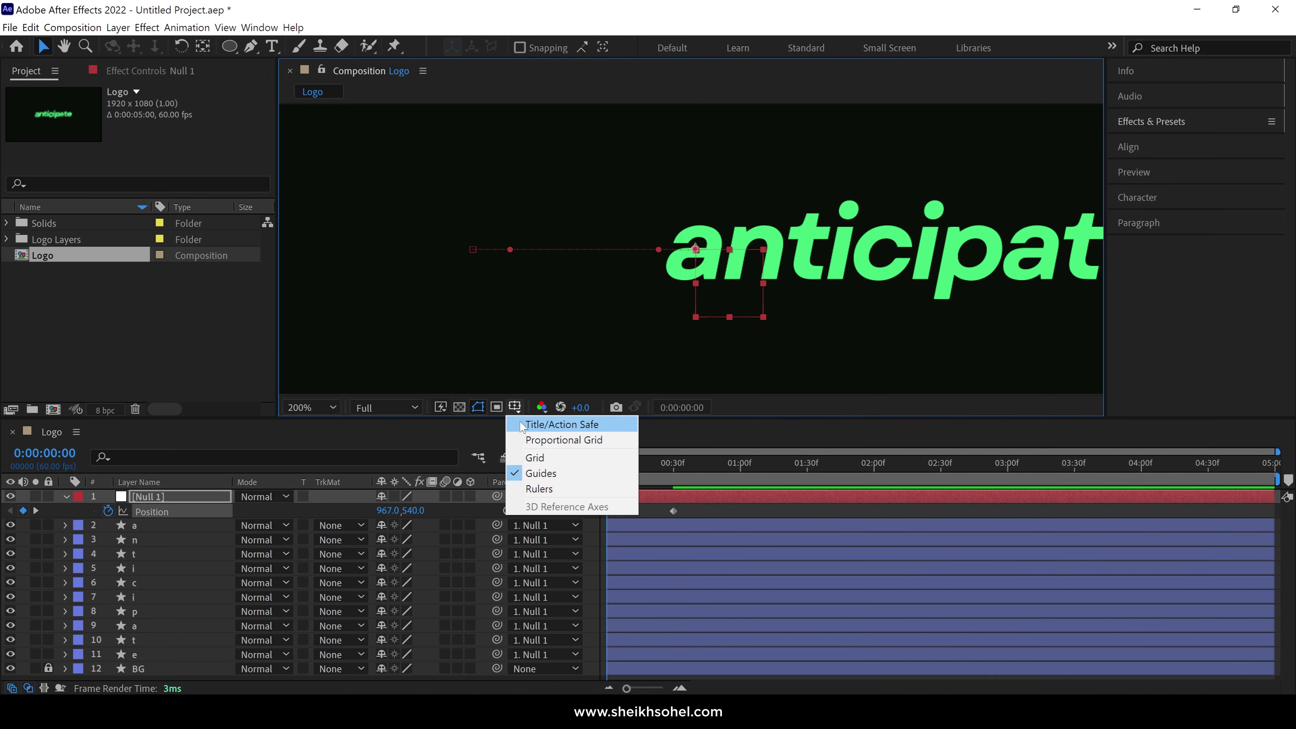
click(522, 425)
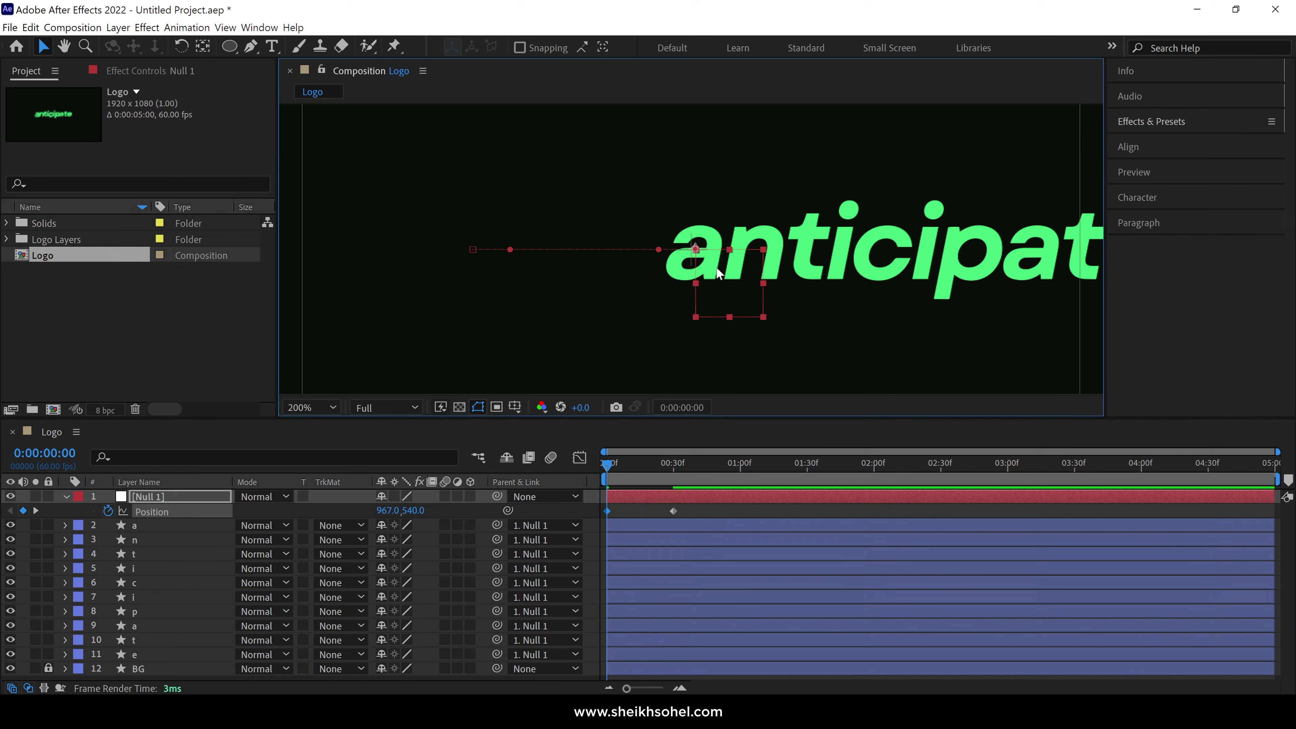
key(Left)
key(Left)
key(Left)
key(Left)
key(Left)
key(Left)
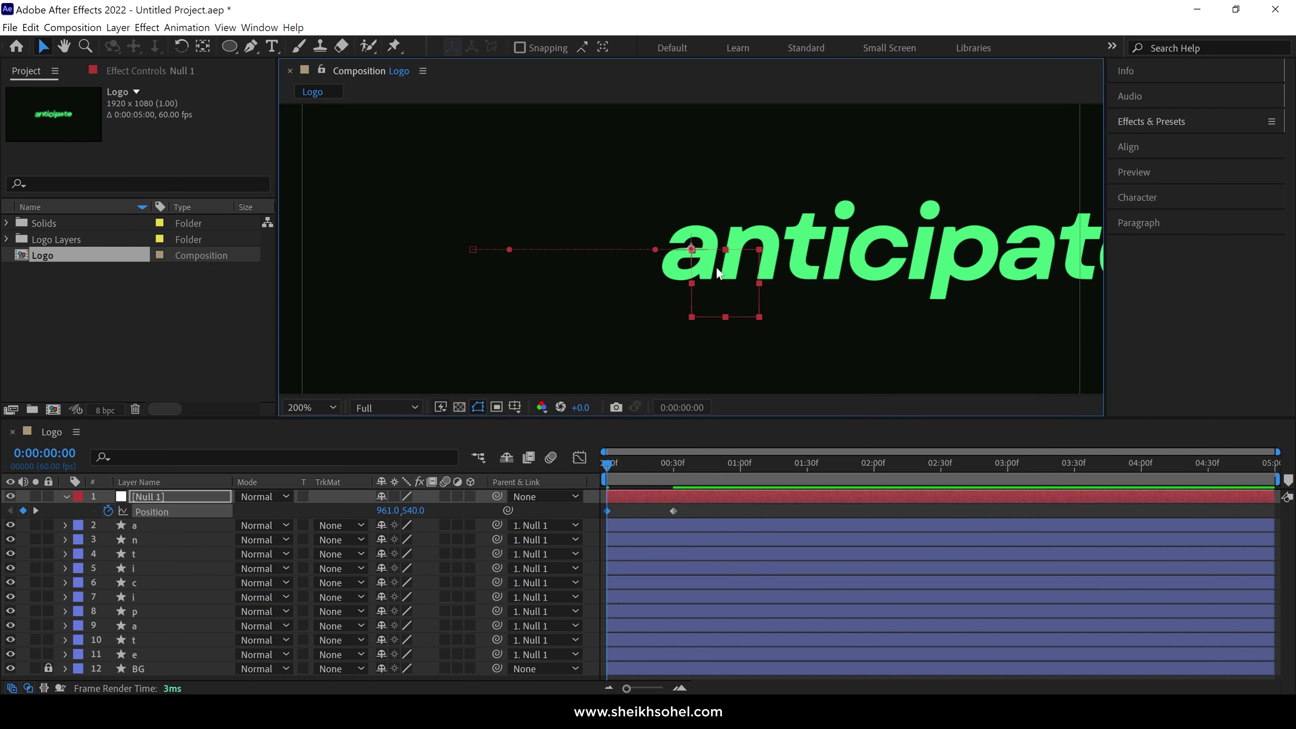
- Shift both of Null 1's Position keyframes so the first falls at about 3 seconds, and lock the null layer
drag(701, 508, 1011, 512)
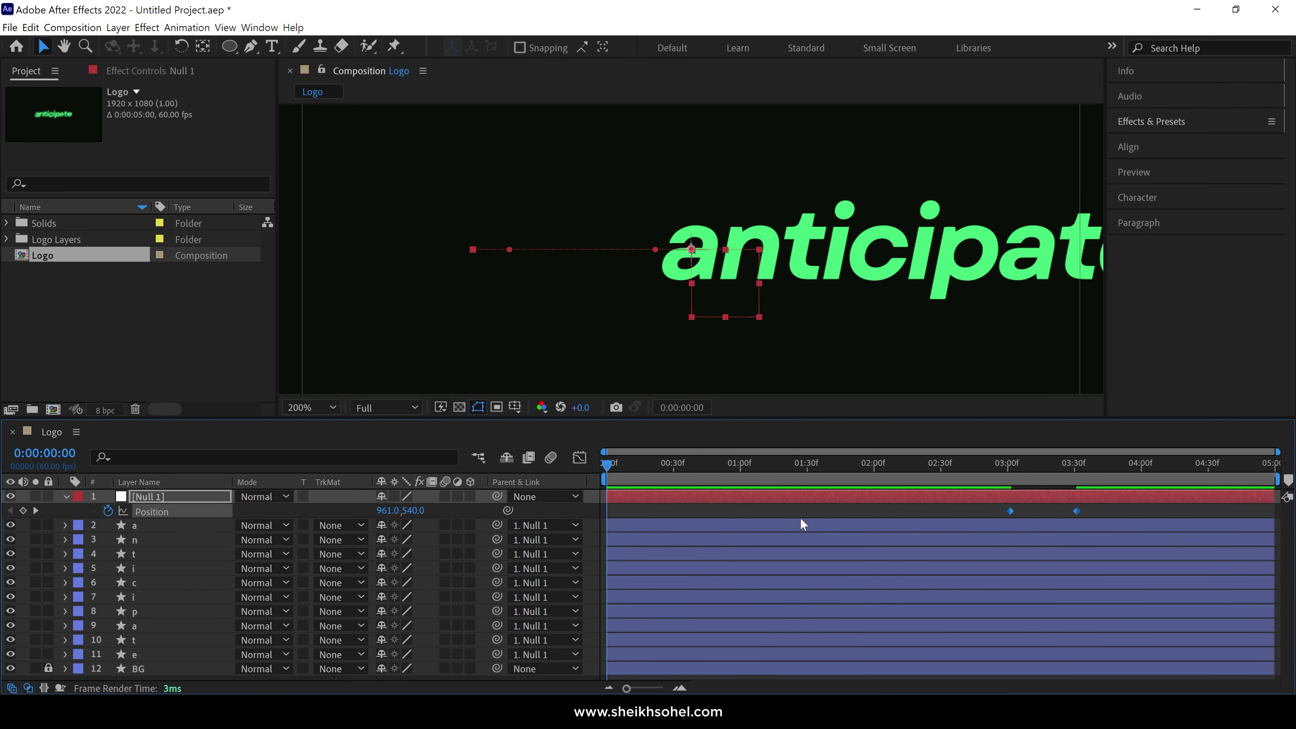
click(67, 497)
click(49, 496)
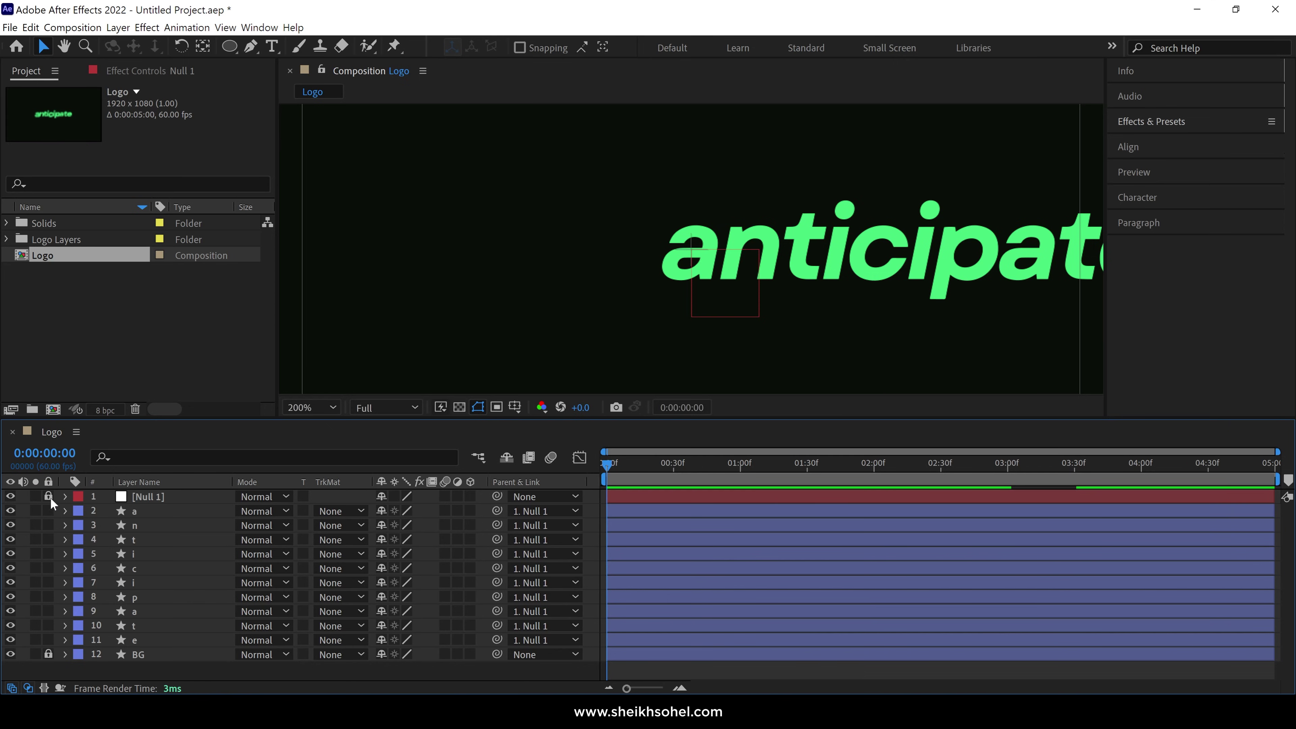
- Hide and lock the letter layers from n to the final e, leaving only the first a available
click(151, 525)
shift+click(138, 638)
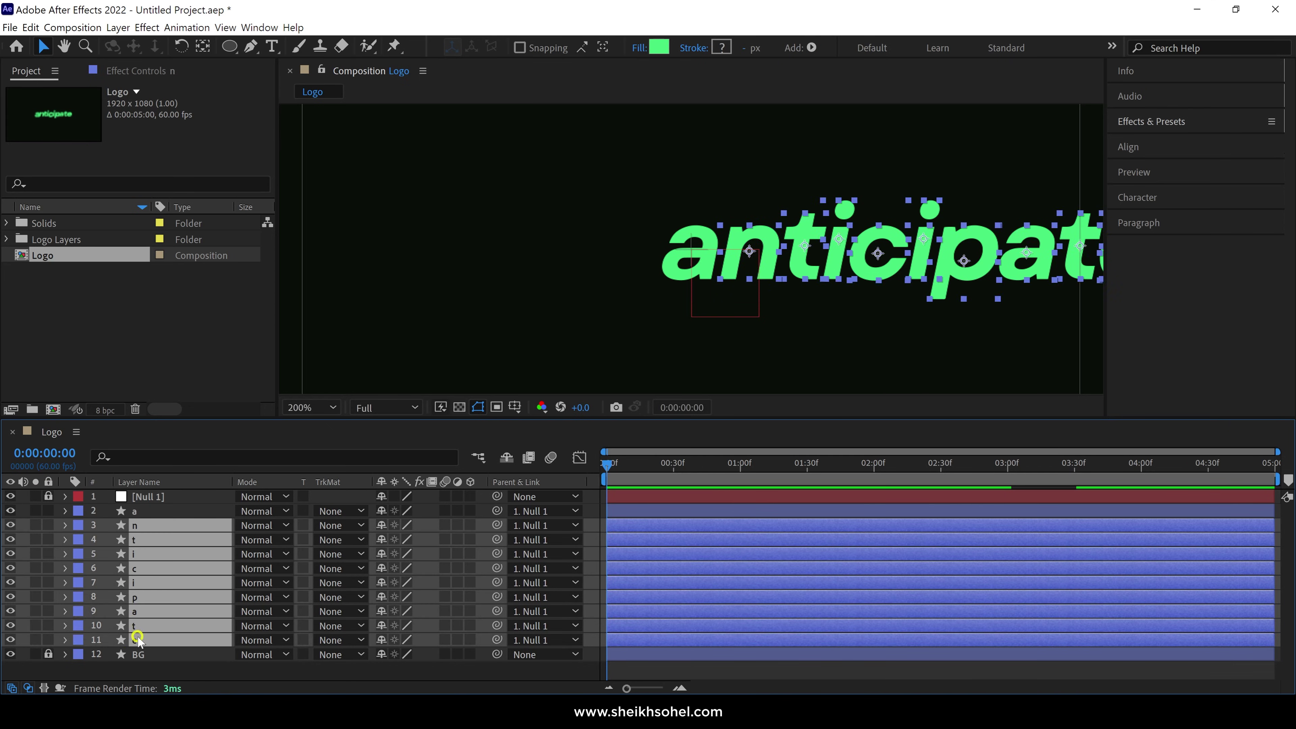
click(11, 526)
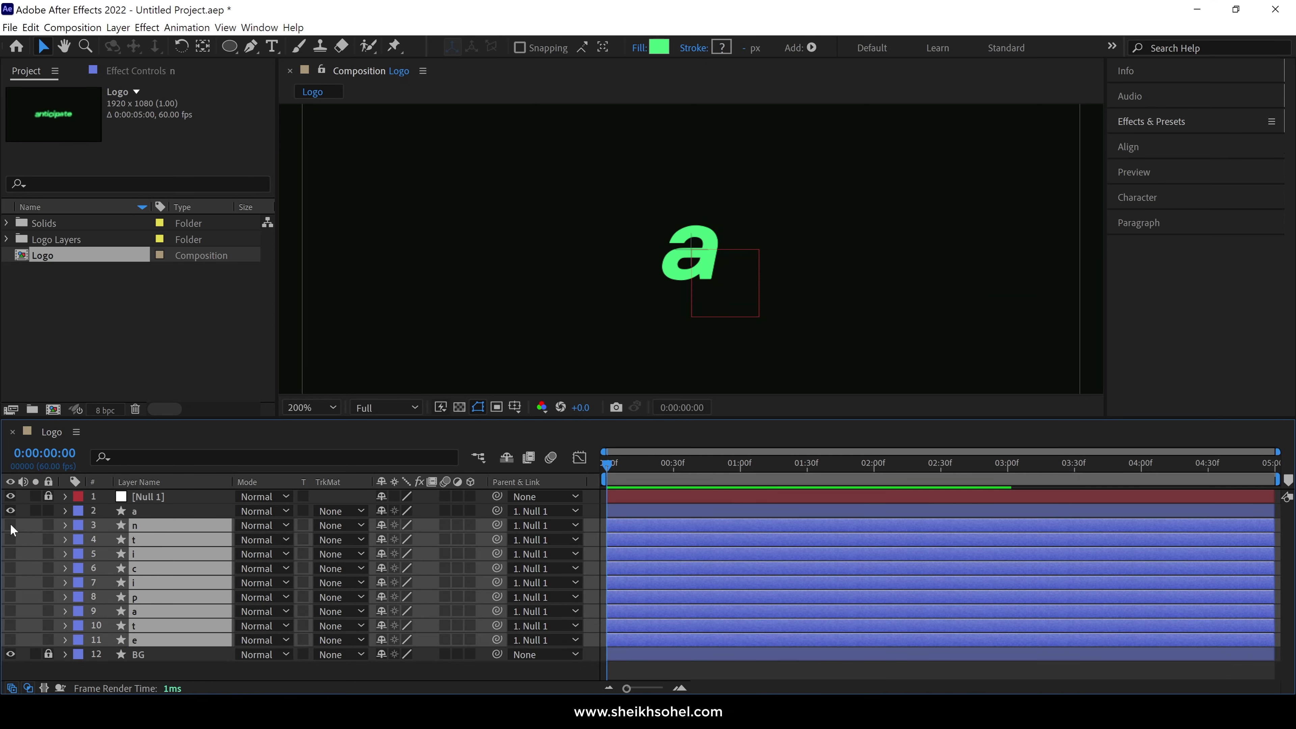
click(49, 526)
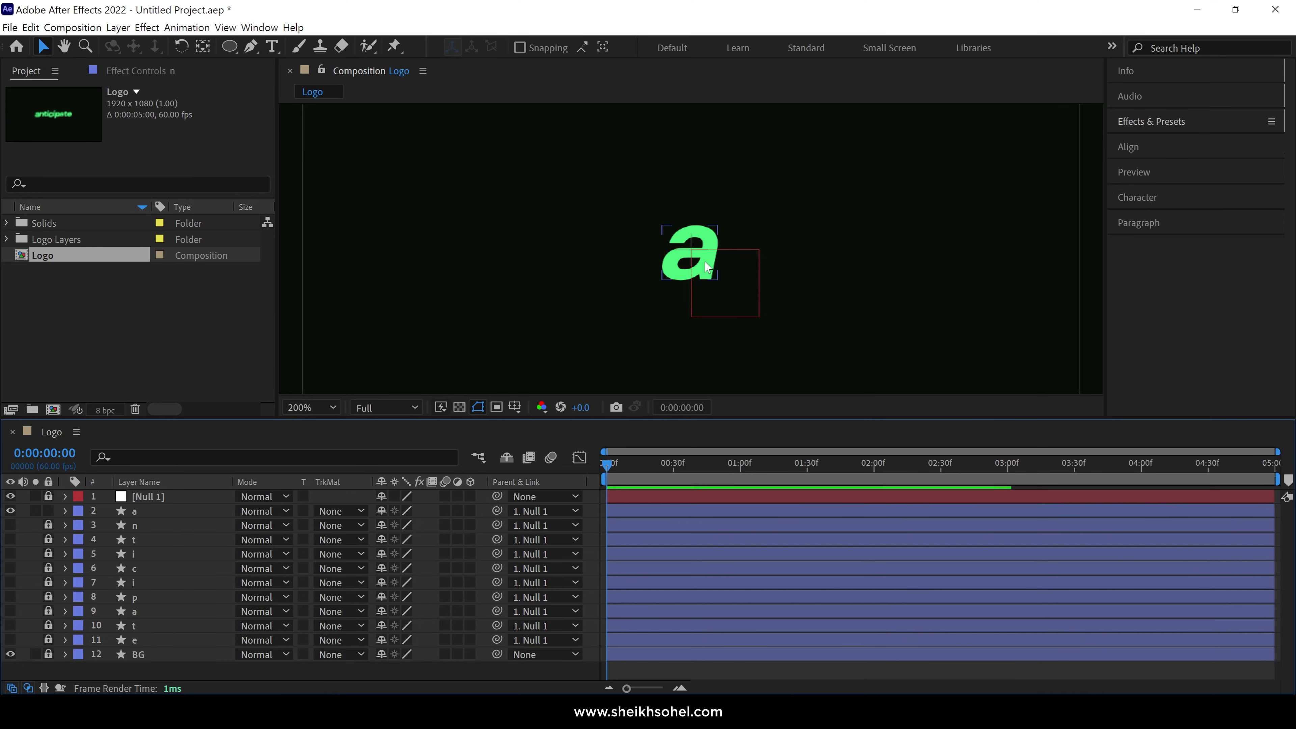
- Draw a green circle from the composition's centre that encloses the letter a, and lower its layer opacity to 57%
key(period)
click(229, 47)
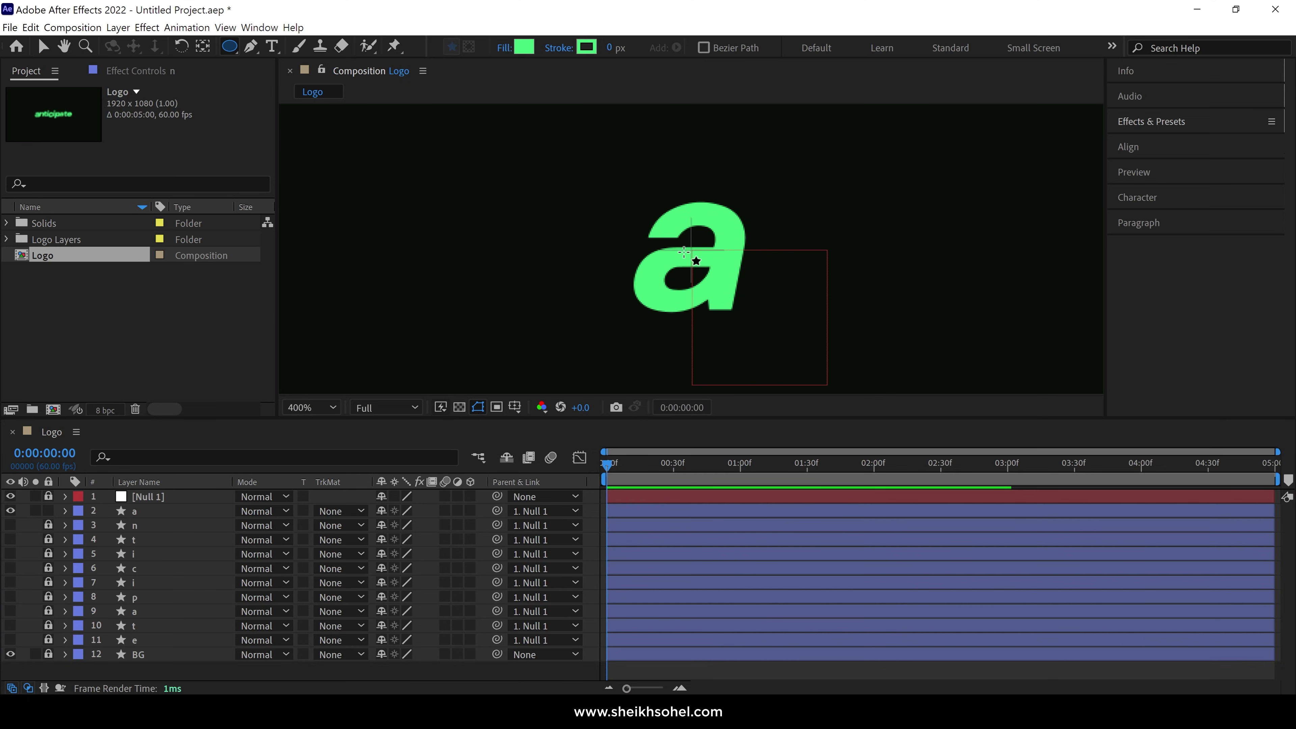
drag(690, 250, 743, 330)
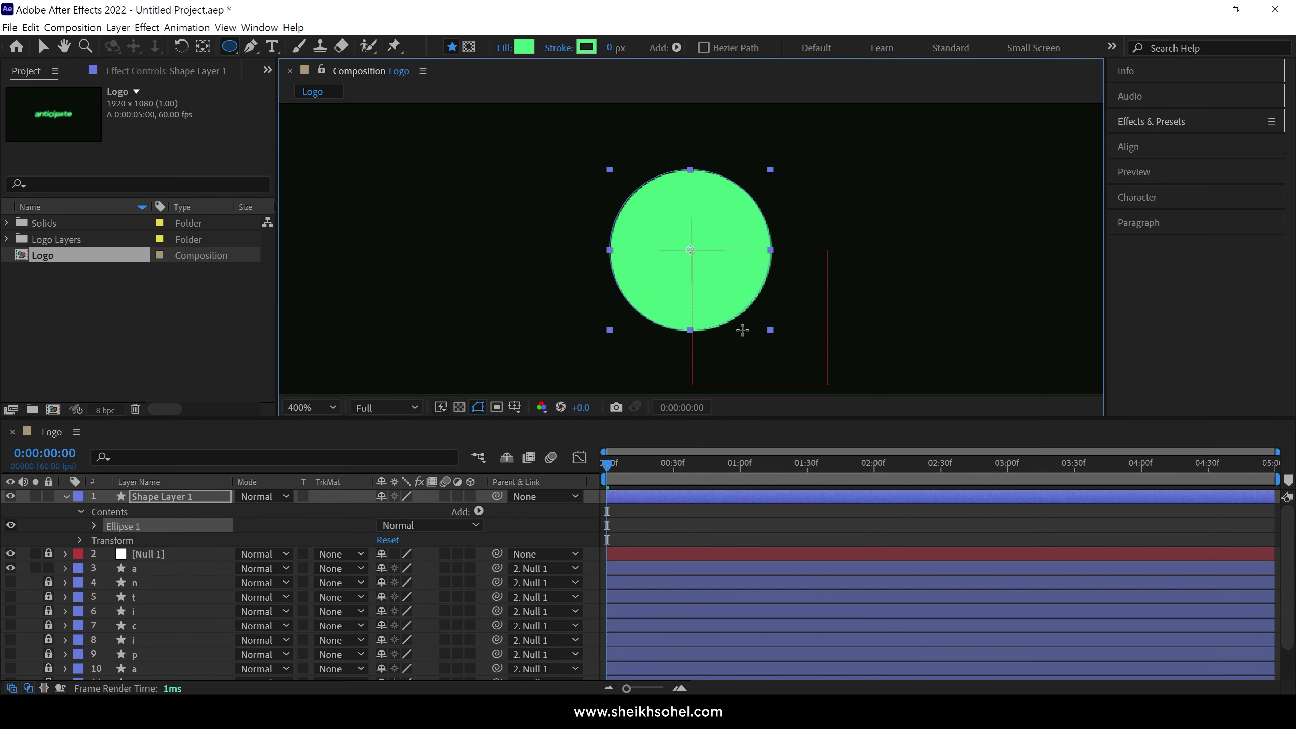
key(t)
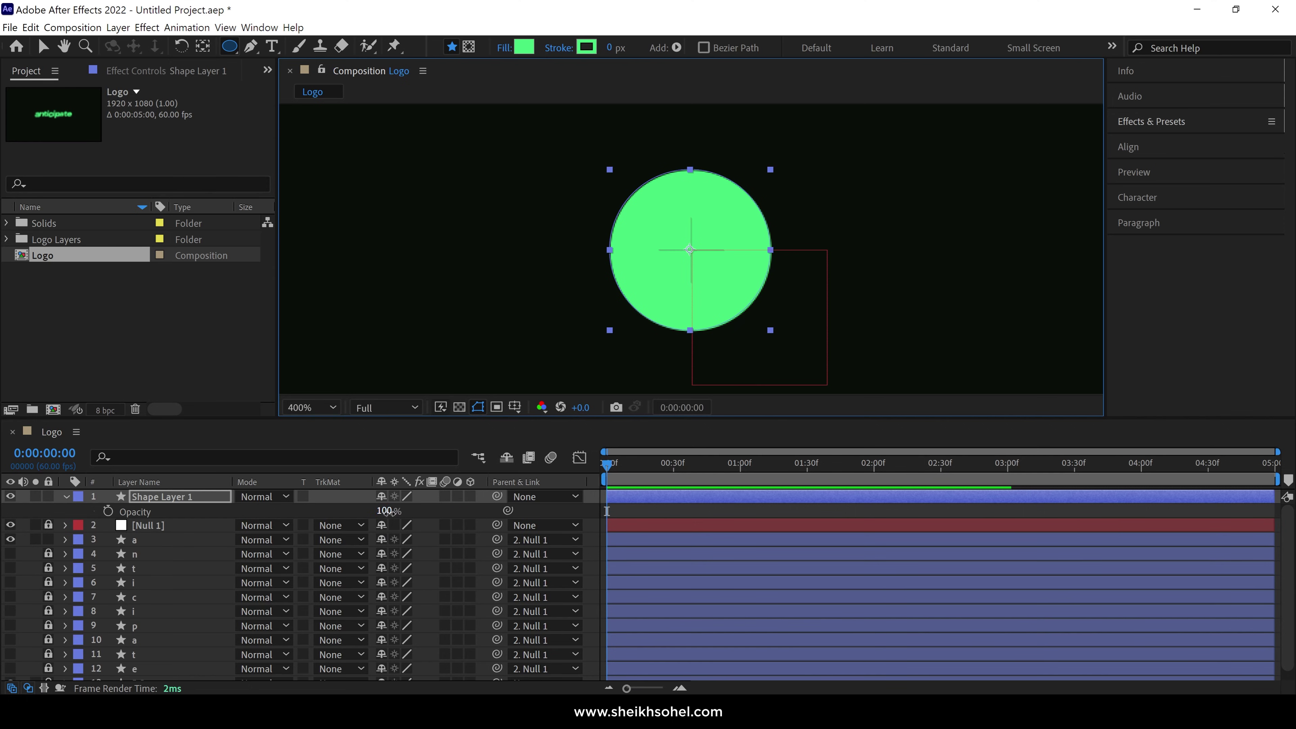
drag(387, 510, 357, 517)
key(v)
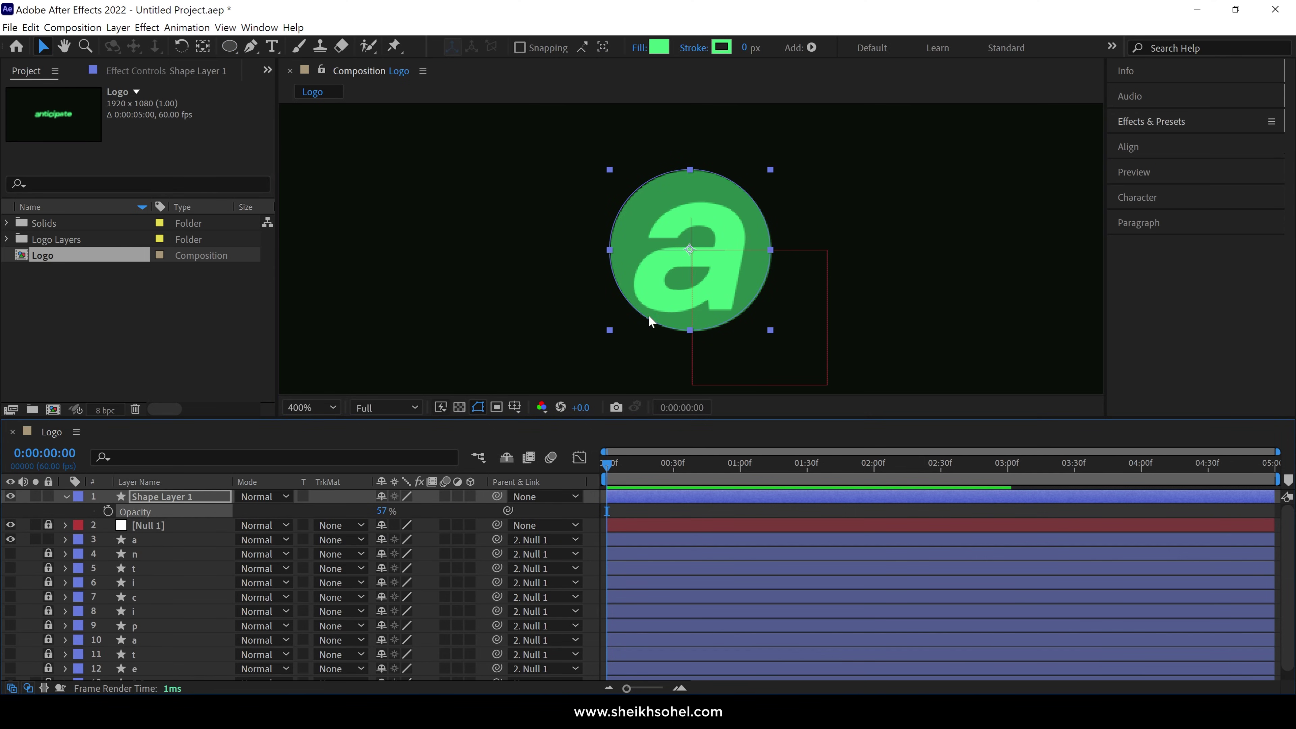
- Nudge the circle slightly down so it is centred on the letter a
click(204, 494)
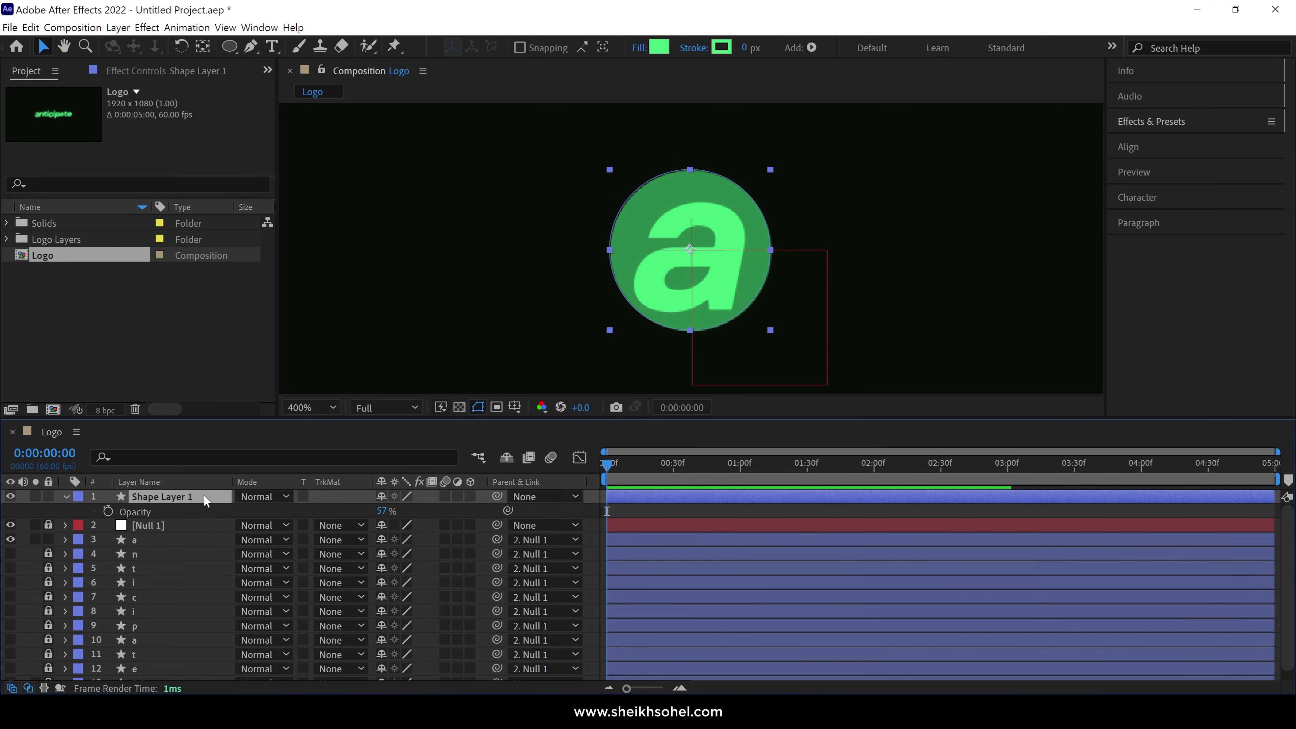
key(Down)
key(Down)
key(Down)
key(Up)
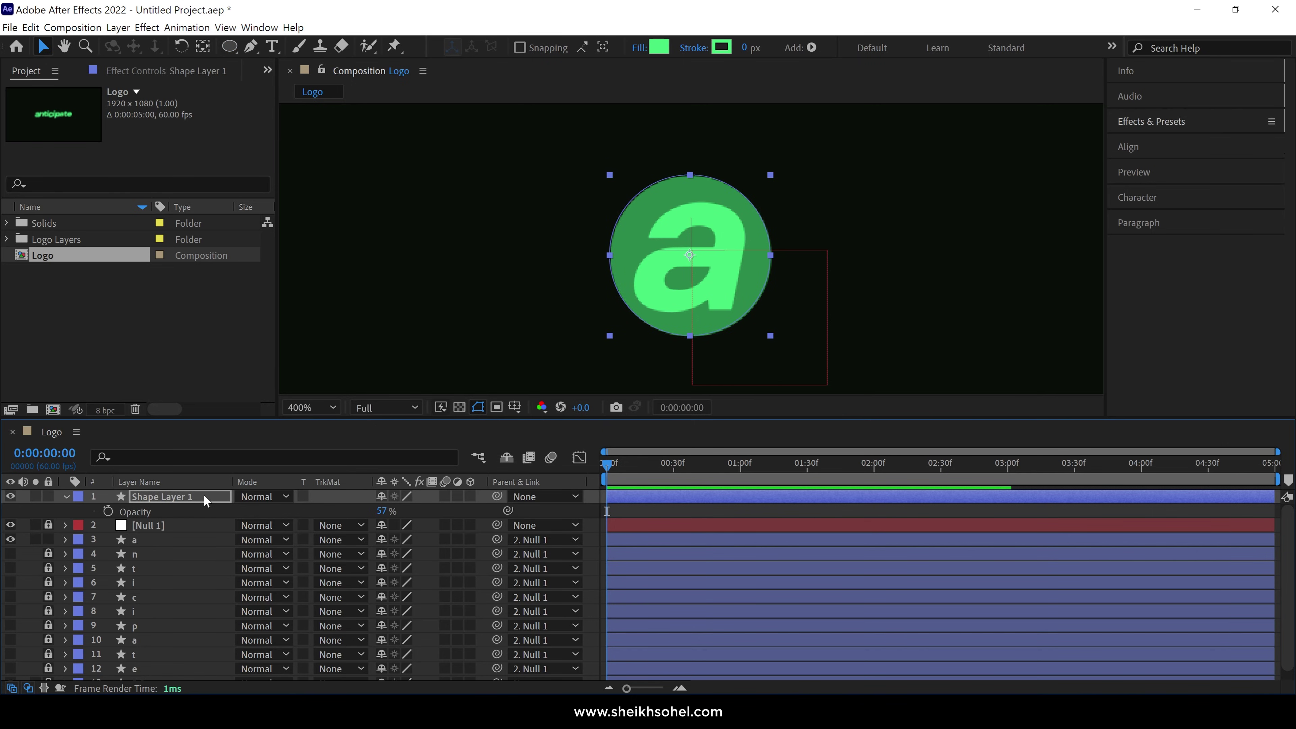
key(Down)
- Rename the circle's shape layer as Inner Circle
key(Return)
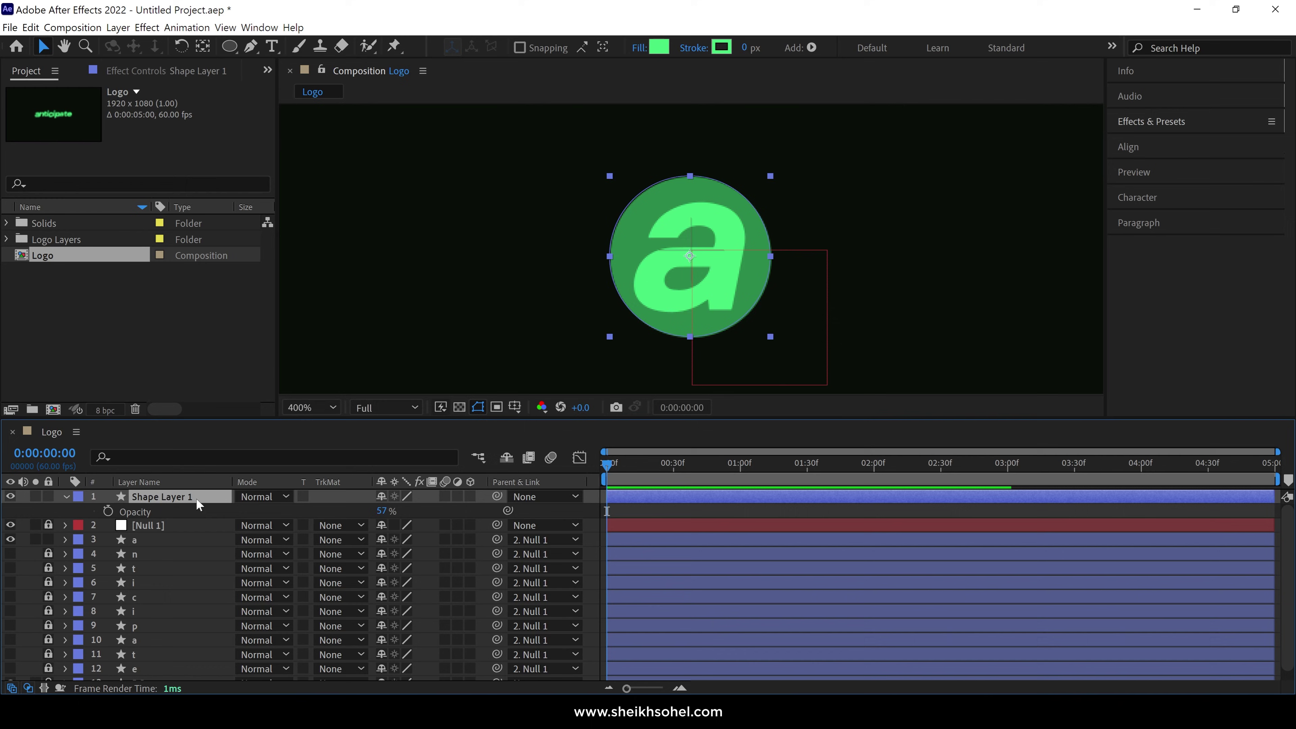
text(Inner )
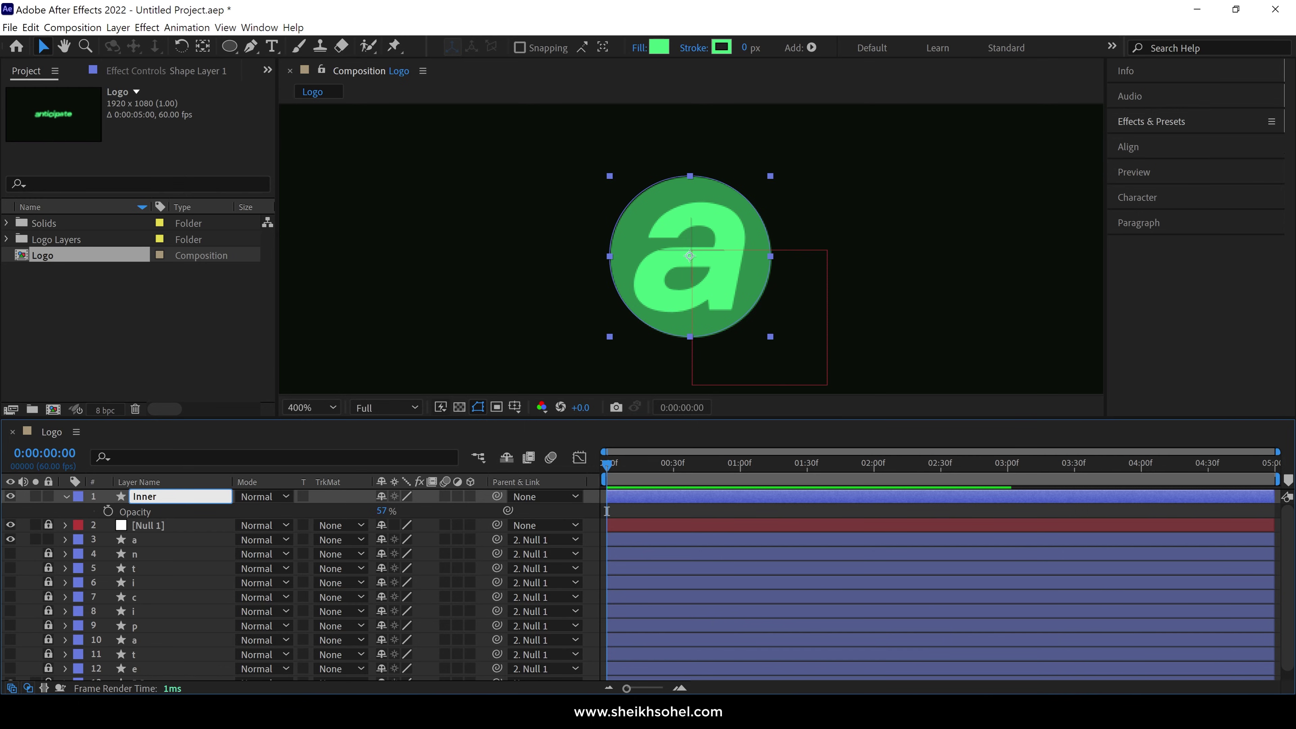
text(Circle)
key(Return)
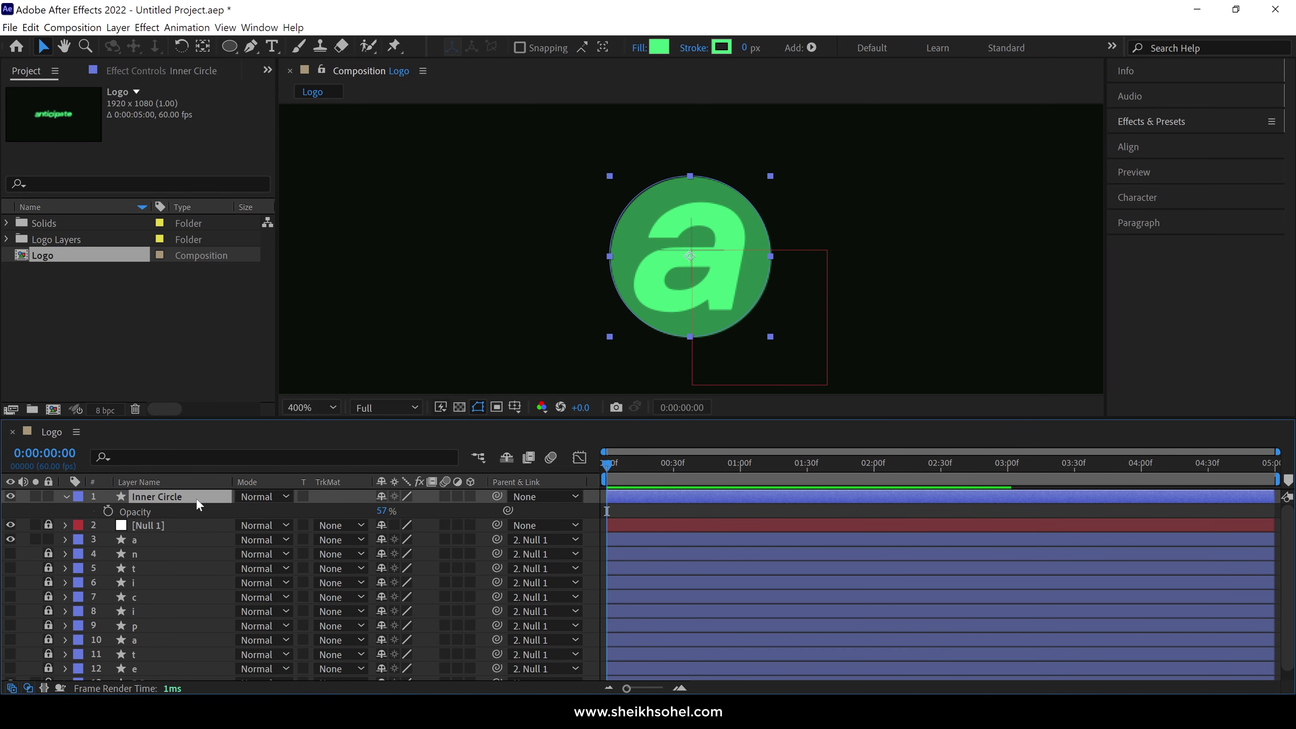
- Duplicate Inner Circle into a larger concentric circle and name the copy Outer Circle
key(ctrl+d)
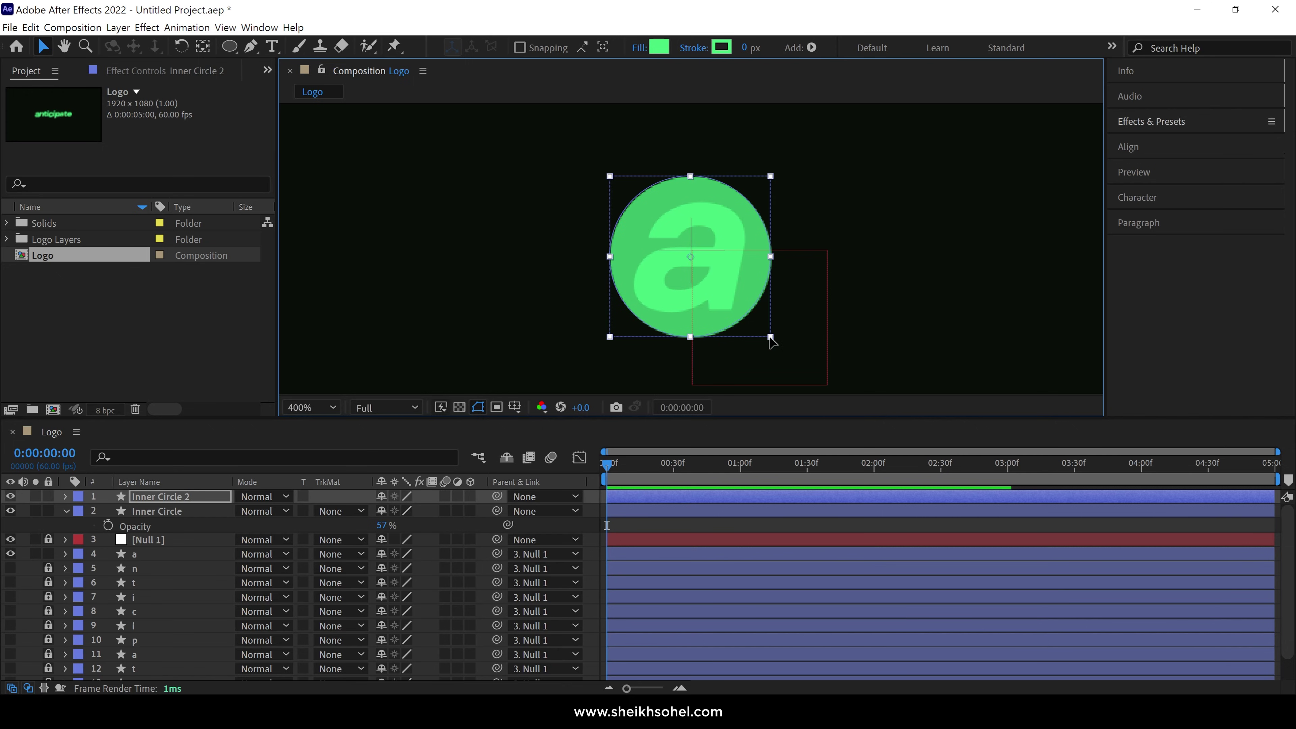
drag(771, 337, 785, 367)
click(153, 495)
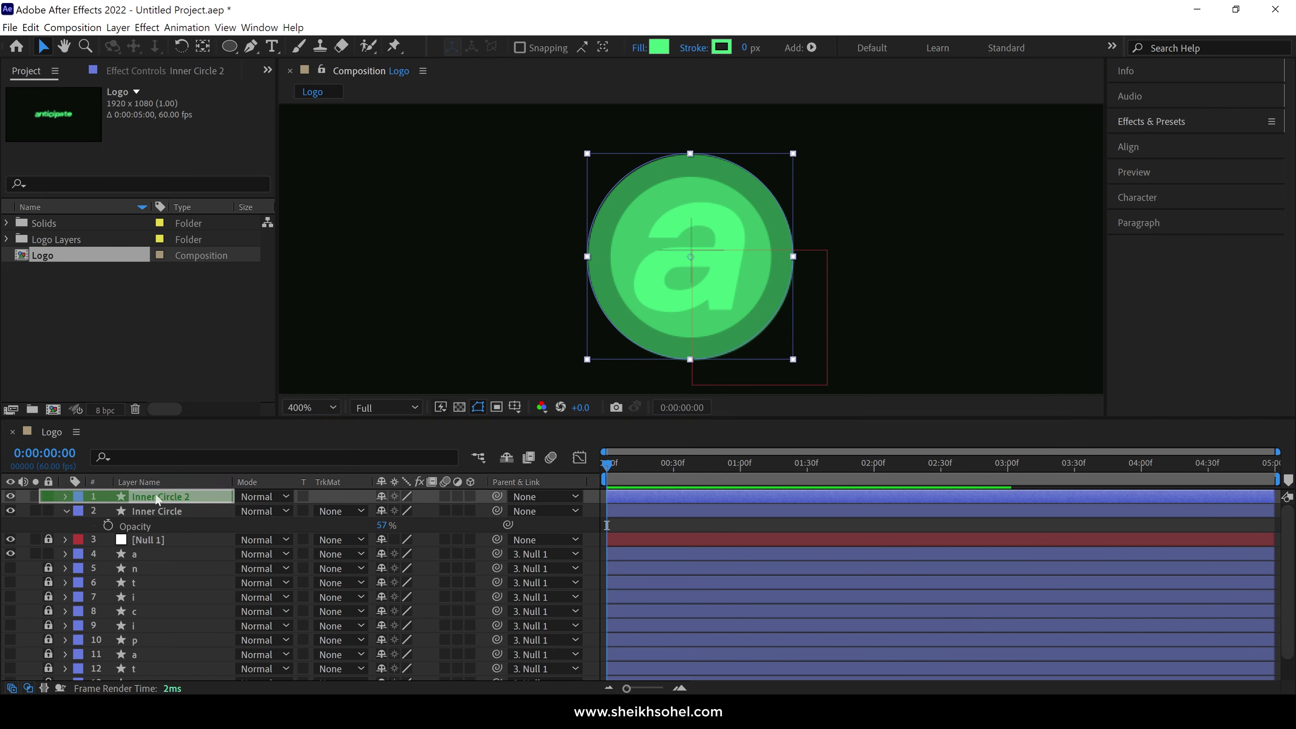
key(Return)
text(Outer Circle)
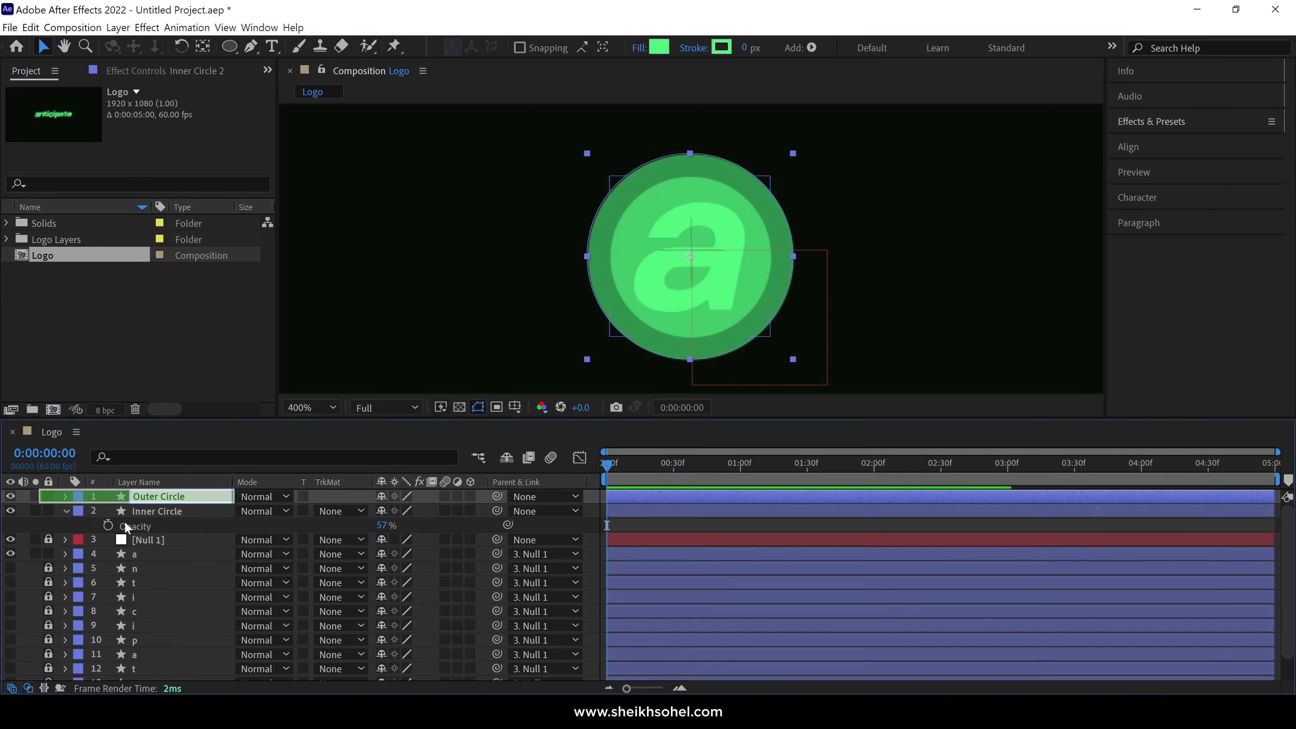
key(Return)
- Place Outer Circle below Inner Circle and set its track matte to Alpha Inverted Matte "Inner Circle"
drag(184, 498, 176, 527)
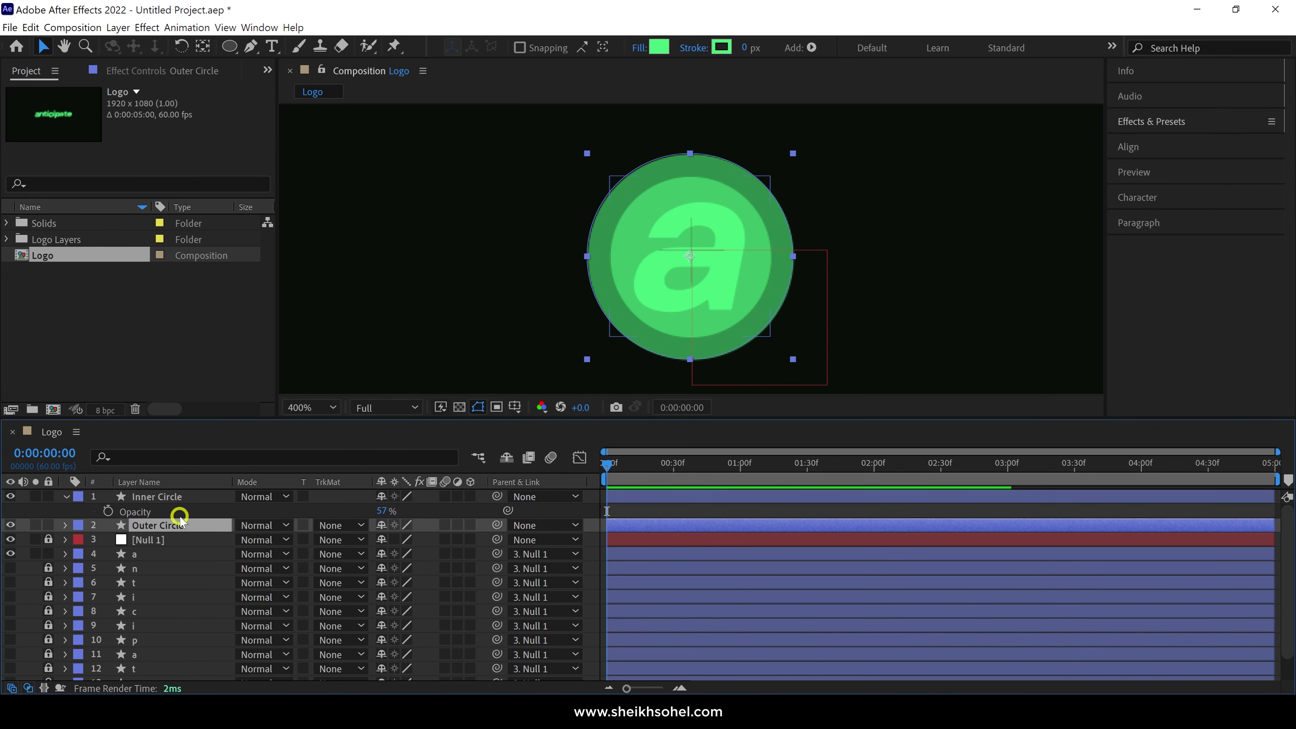
click(66, 496)
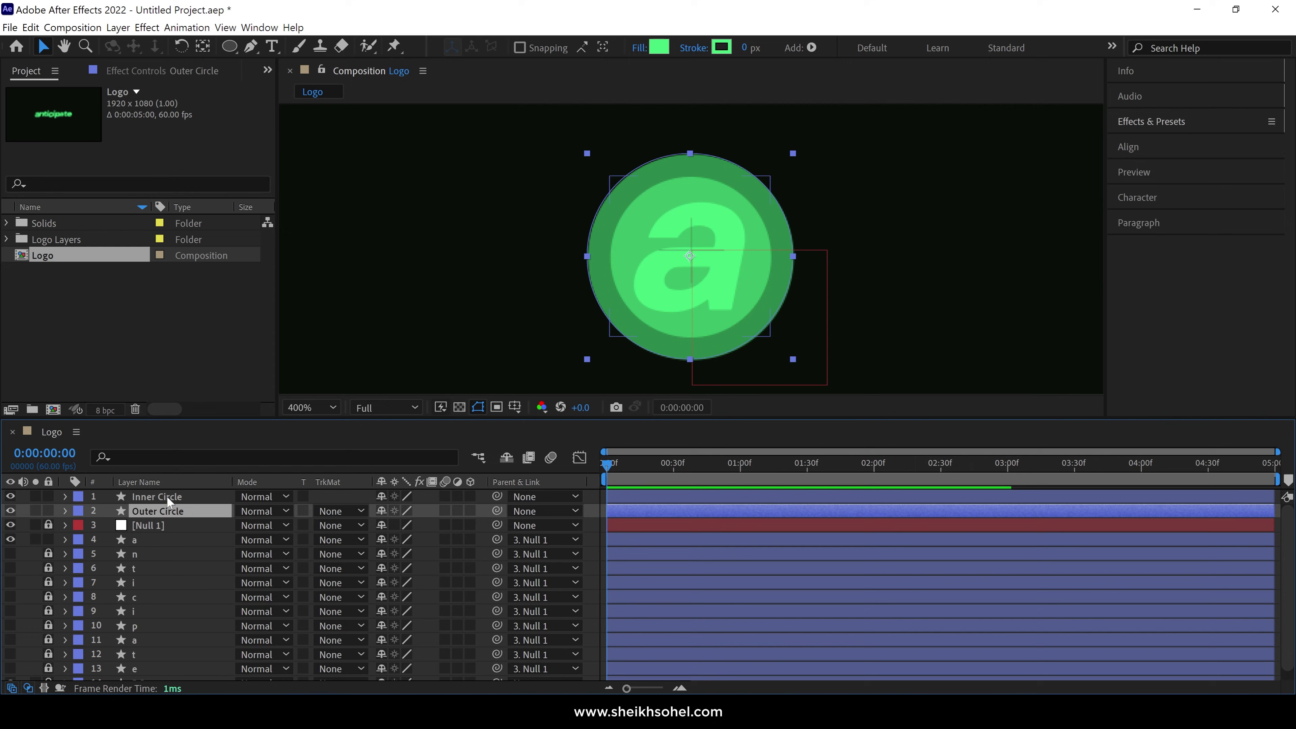
click(345, 515)
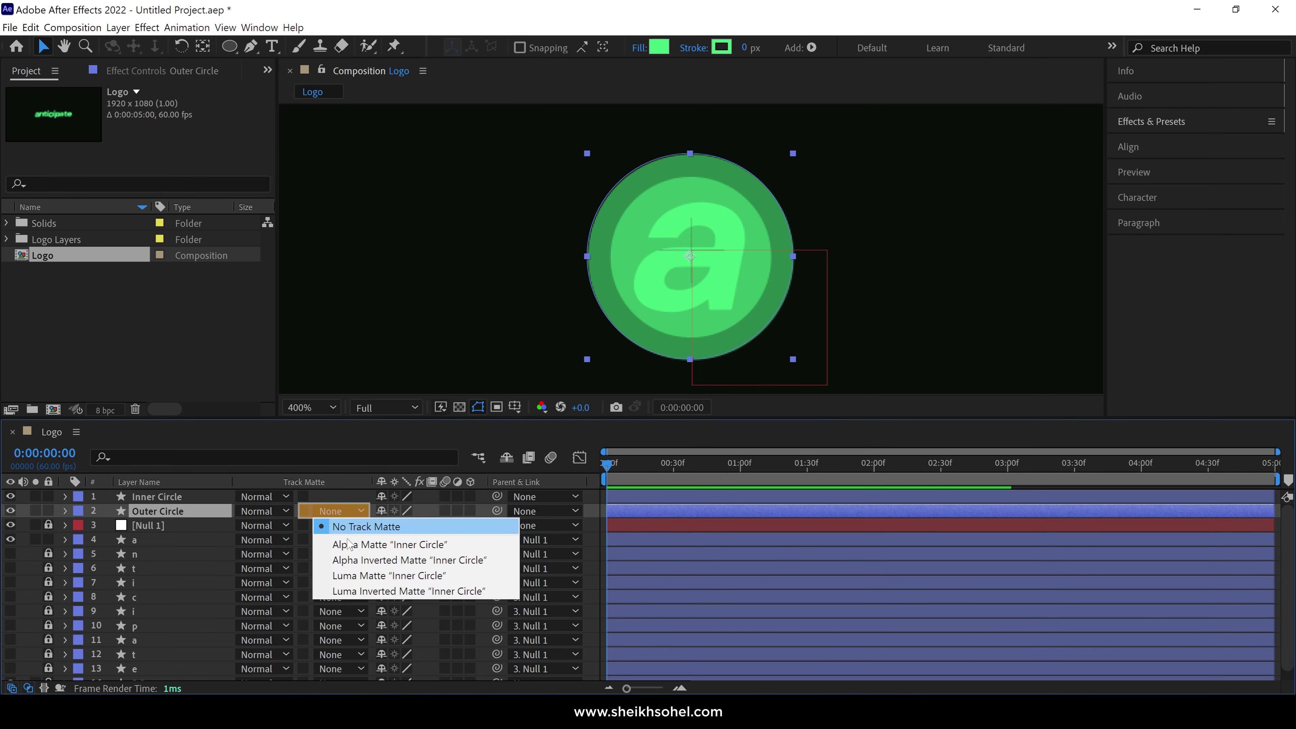
click(346, 560)
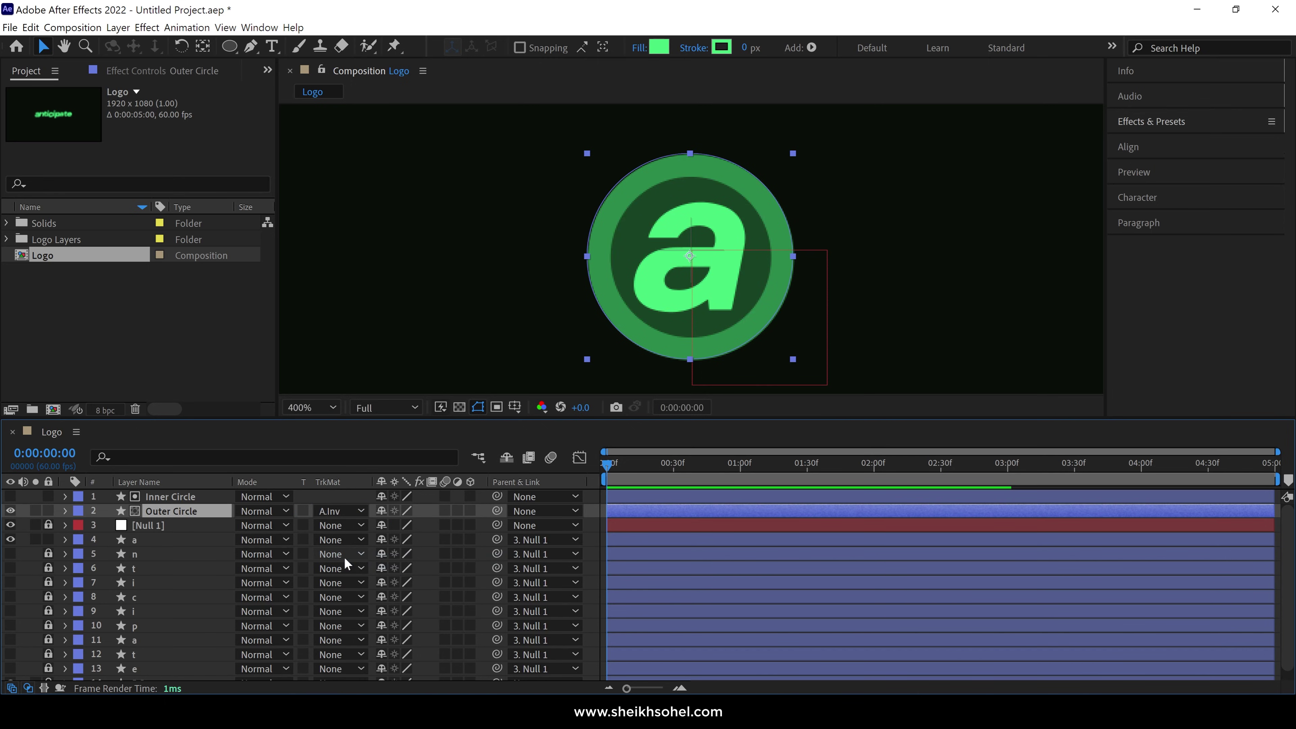
- Set the opacity of both Inner Circle and Outer Circle to 100%
ctrl+click(170, 496)
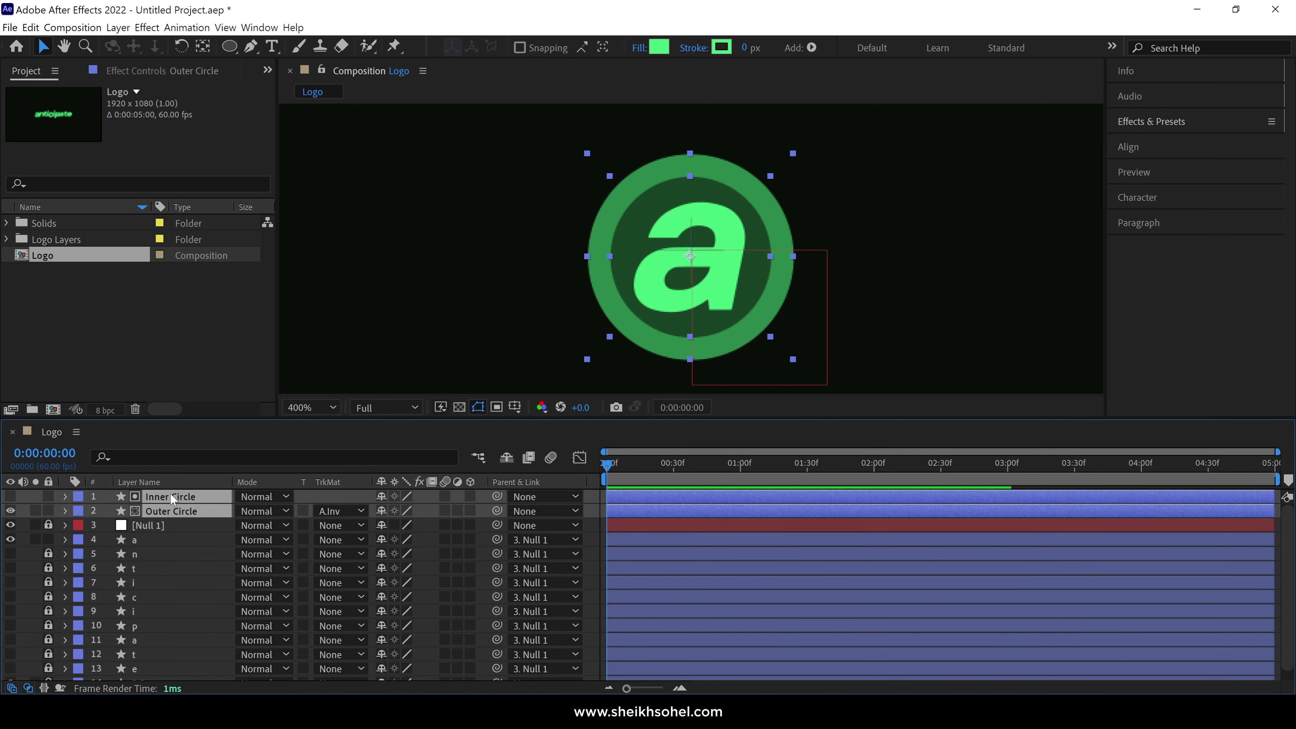
key(t)
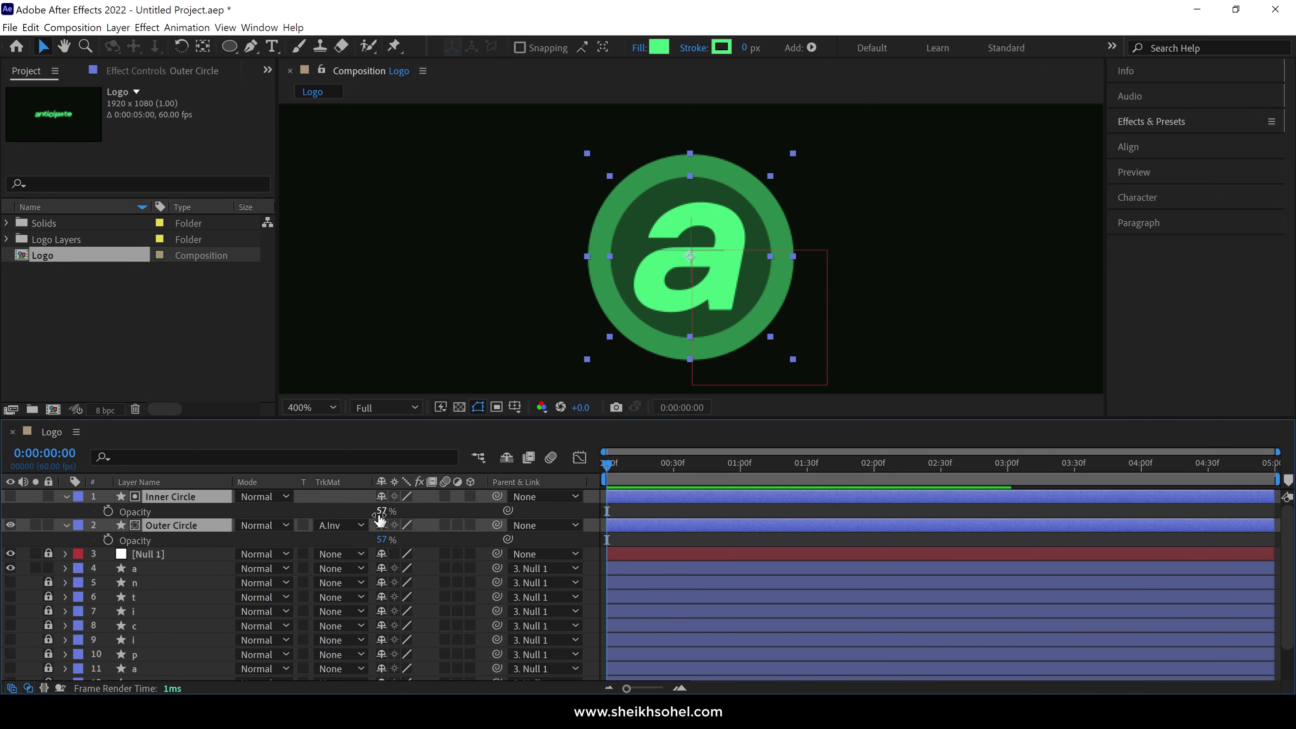
drag(379, 519, 544, 521)
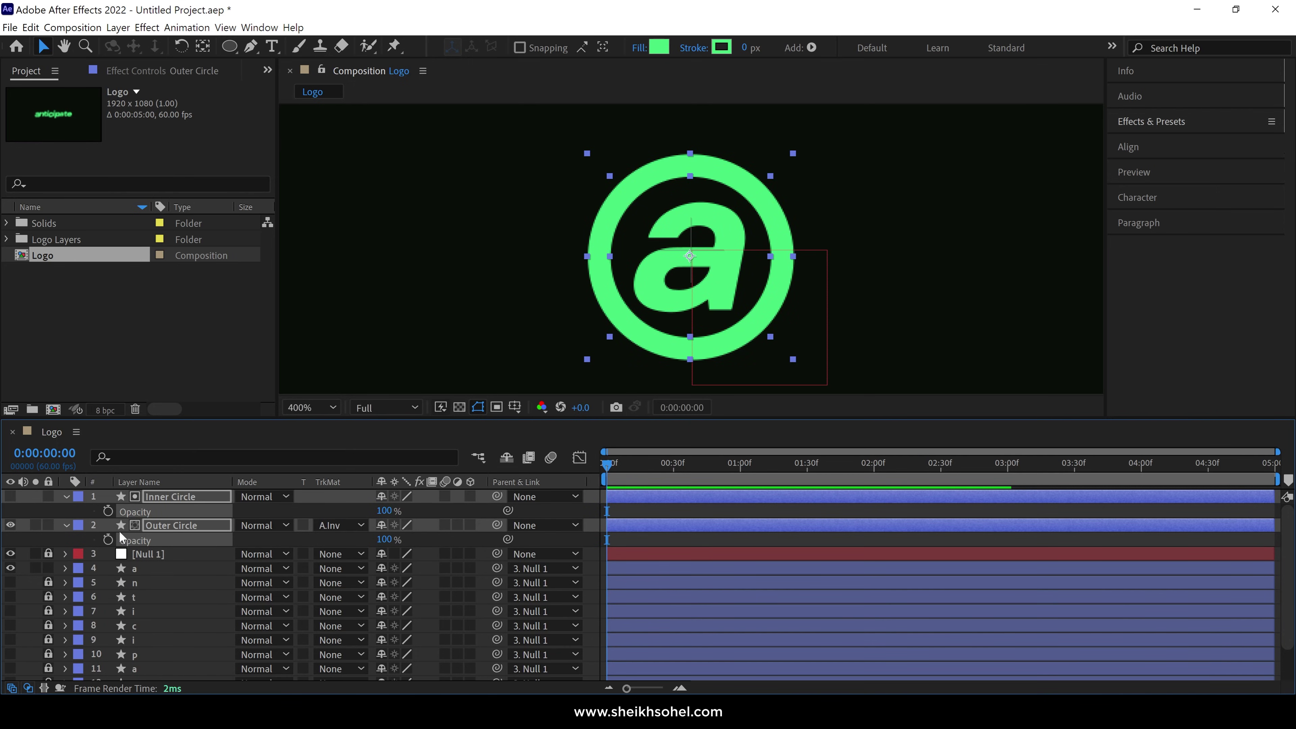
click(66, 497)
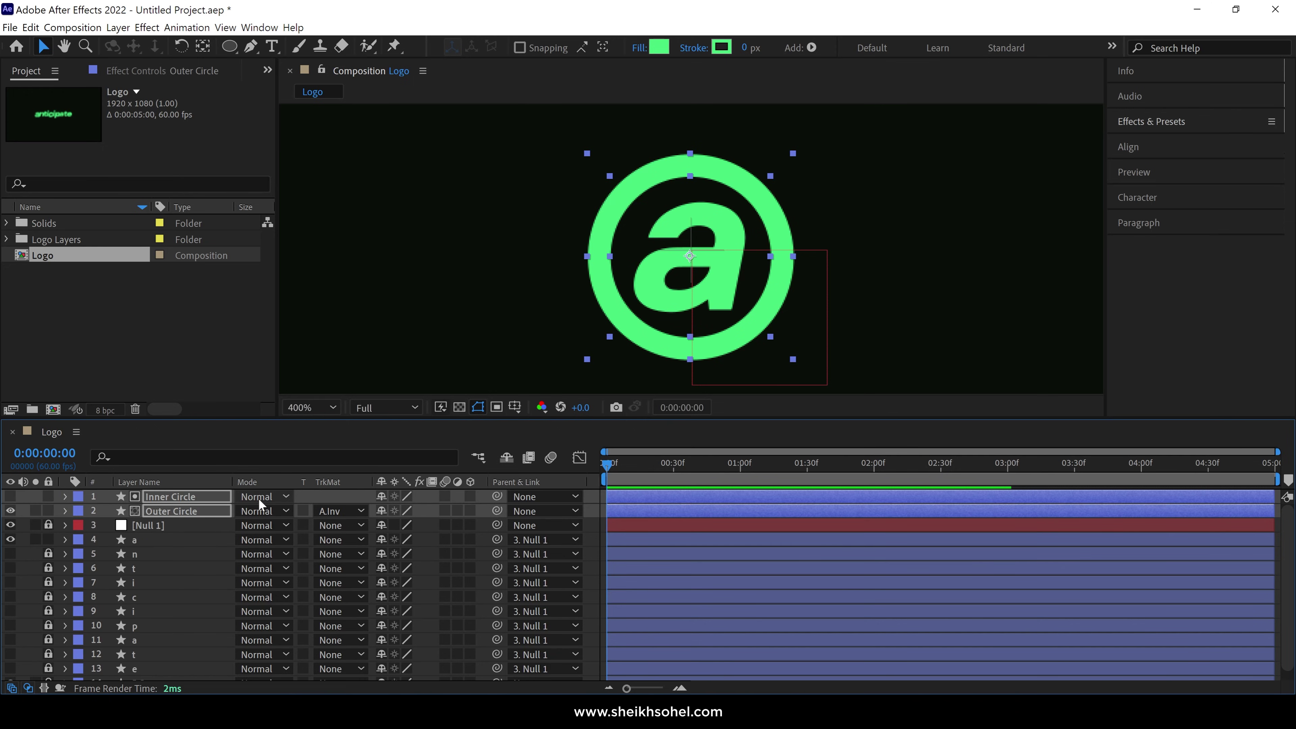
- Add 100% Scale keyframes to Inner Circle and Outer Circle at frames 0, 15 and 30
key(s)
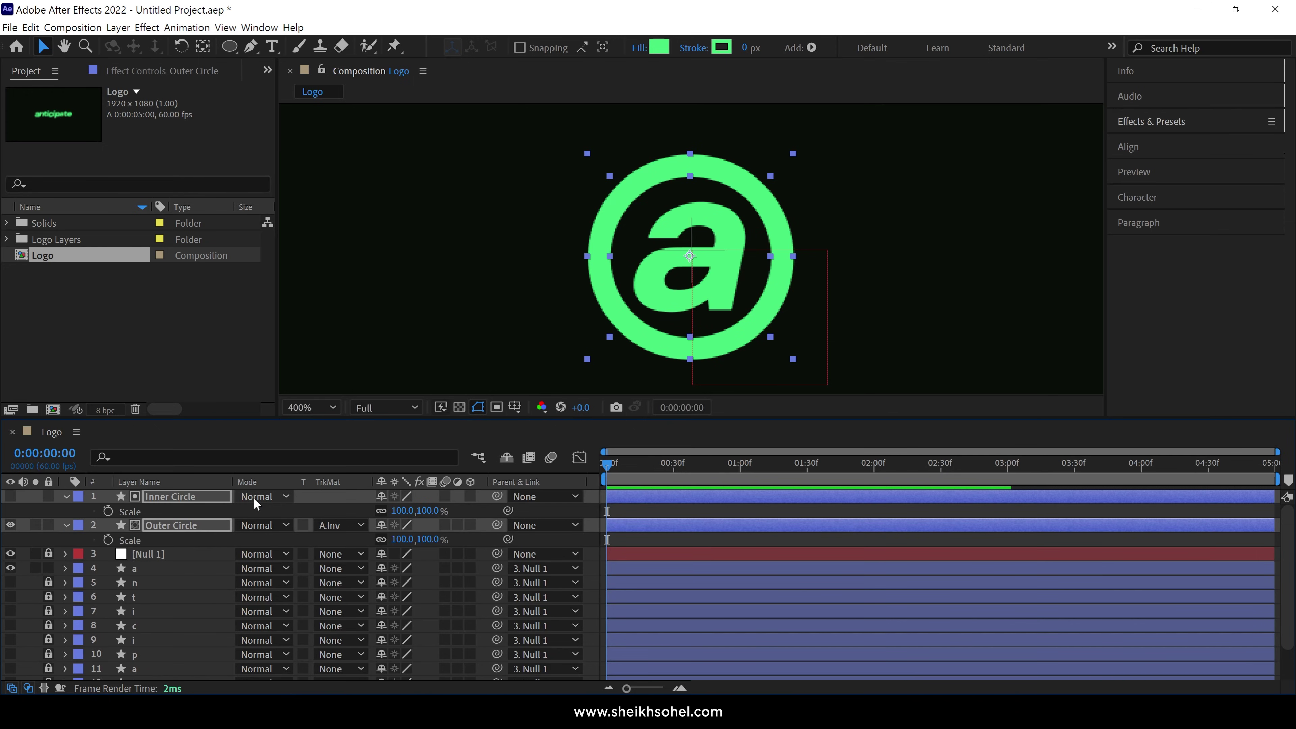
click(109, 511)
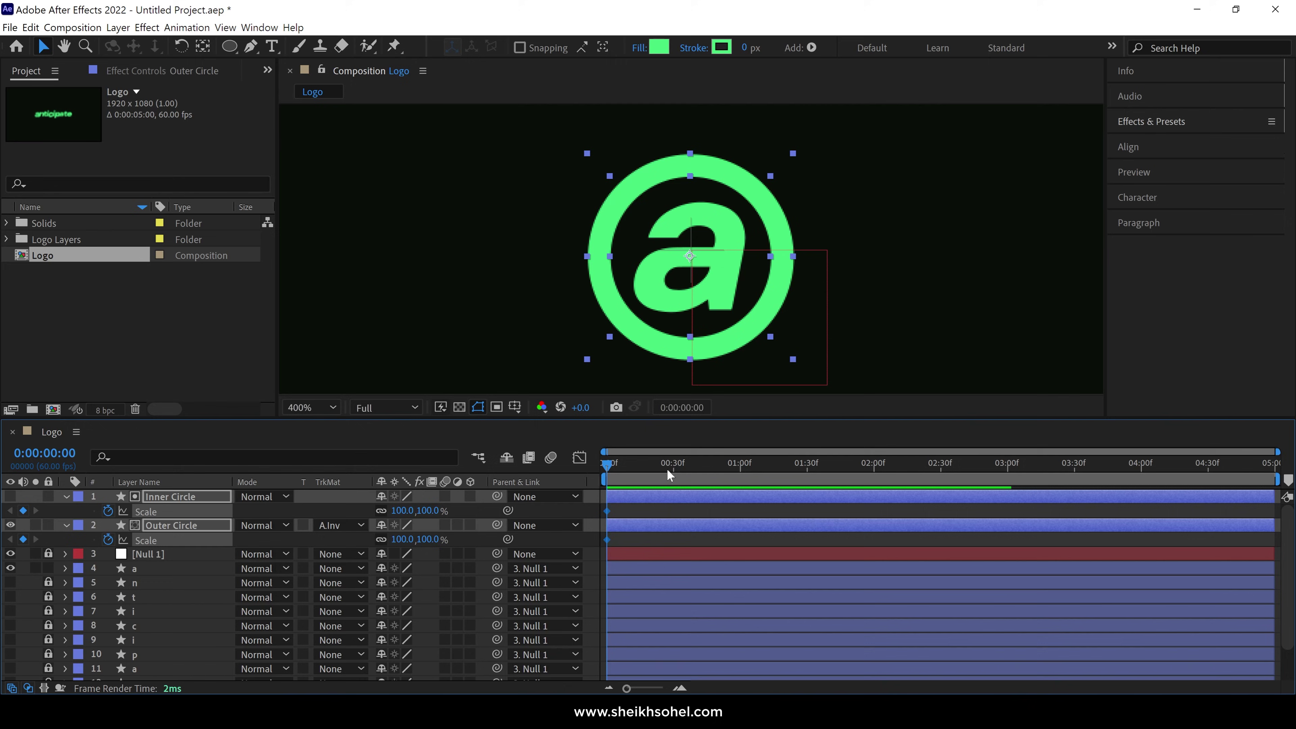
click(616, 469)
drag(621, 467, 673, 473)
click(23, 511)
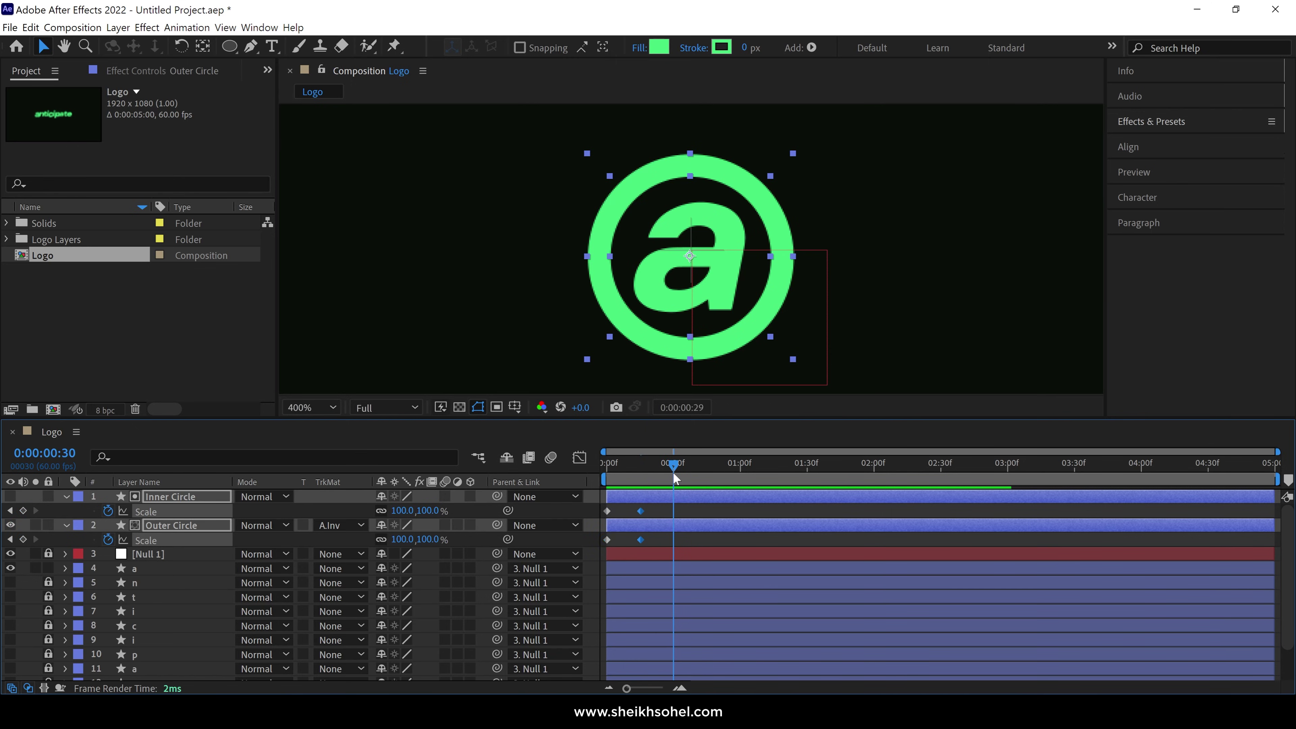
click(23, 510)
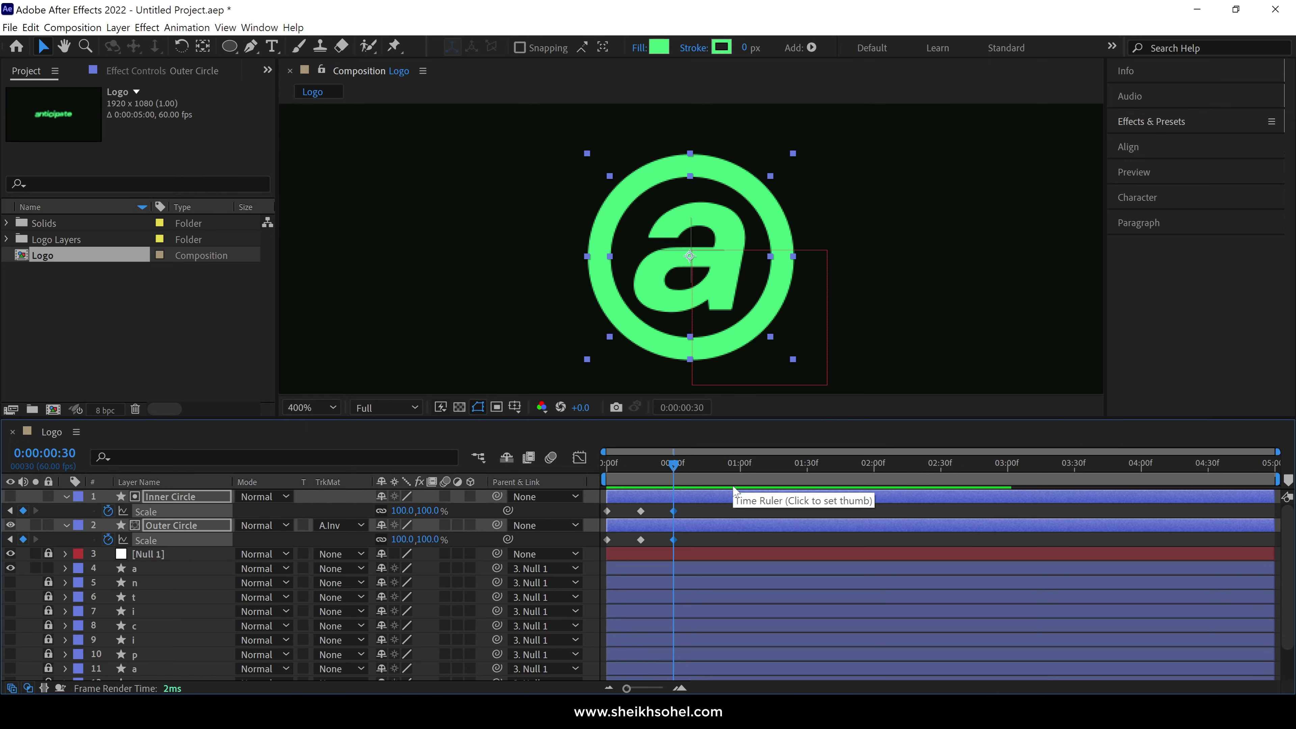
- At frame 0, set the Scale of both circle layers to 0%
drag(675, 470, 607, 482)
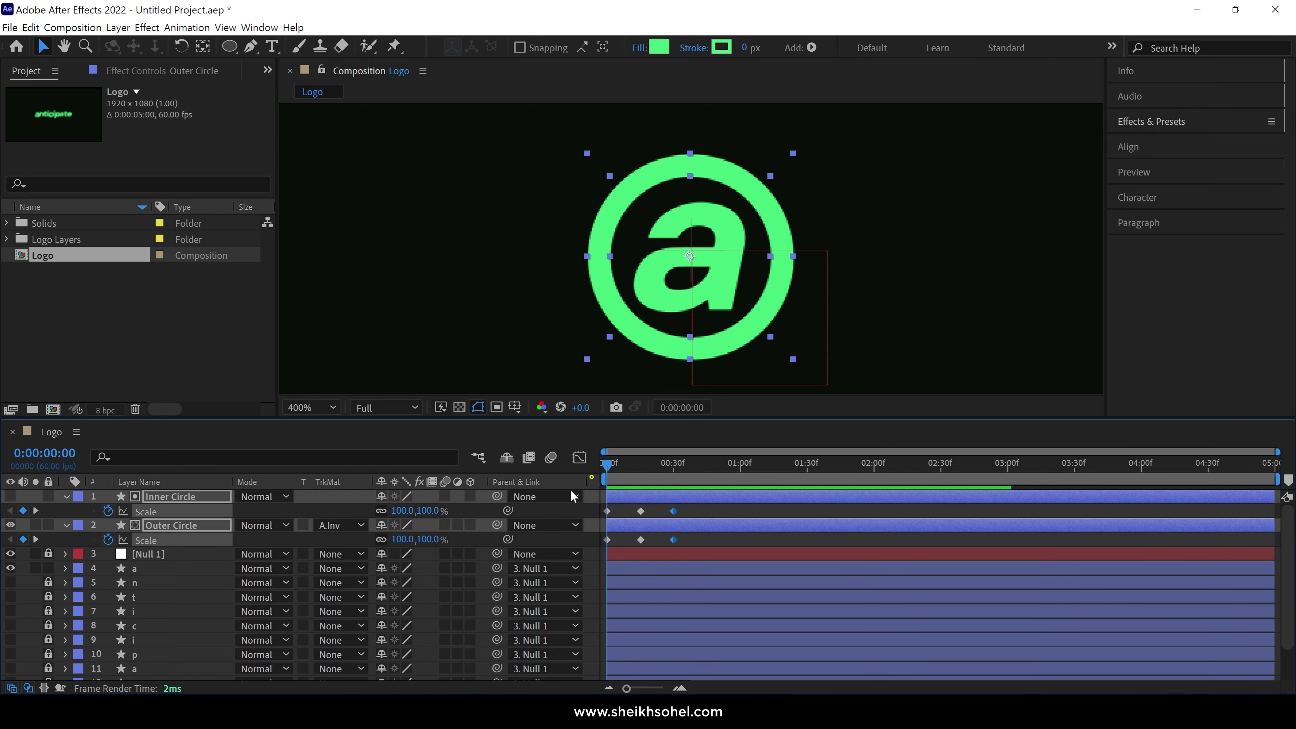
click(407, 510)
text(0)
key(Return)
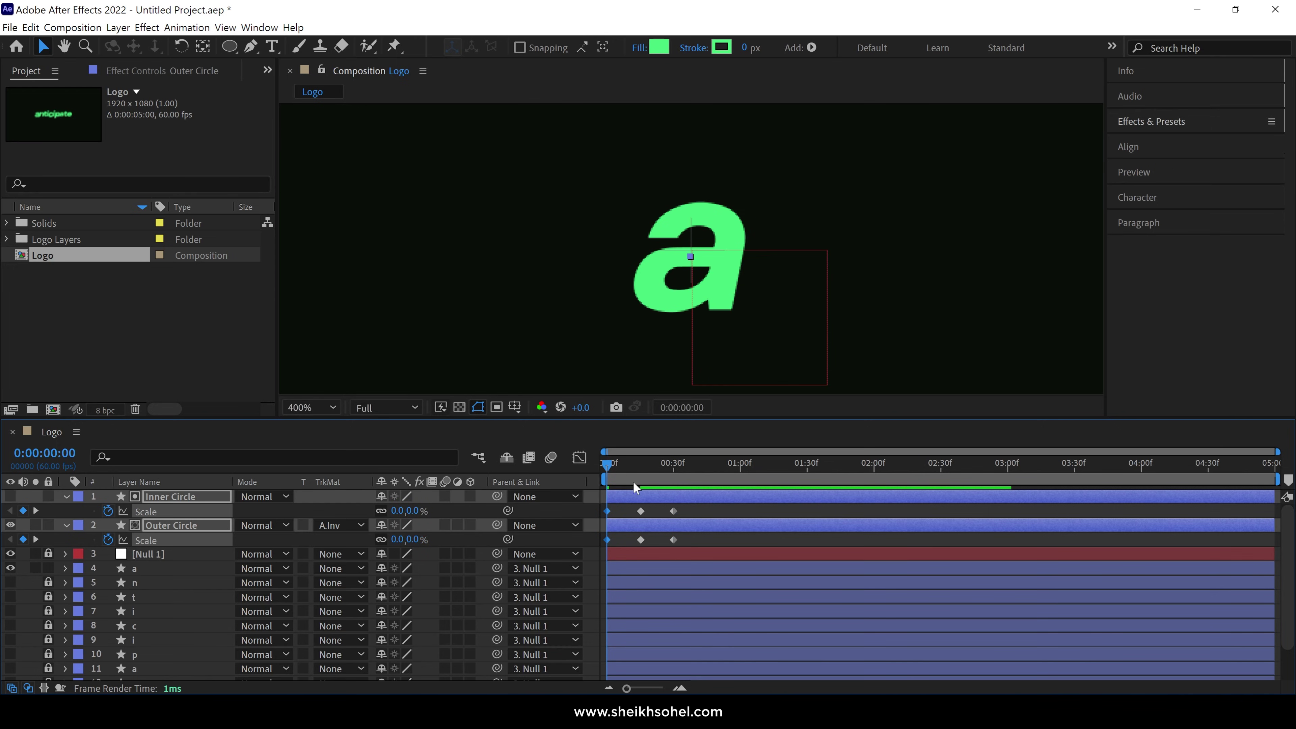
- At frame 15, set only Inner Circle's Scale to 118% to thin the ring, and move on to frame 30
click(641, 472)
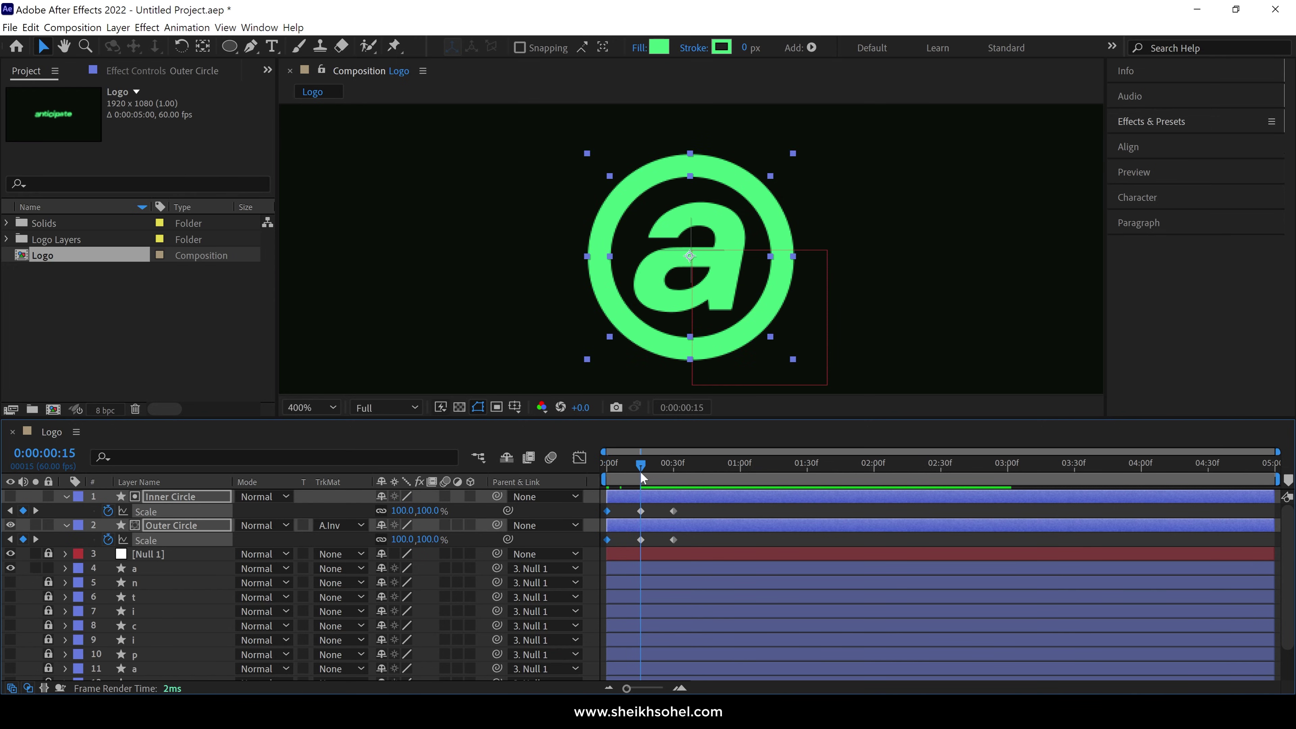
click(642, 496)
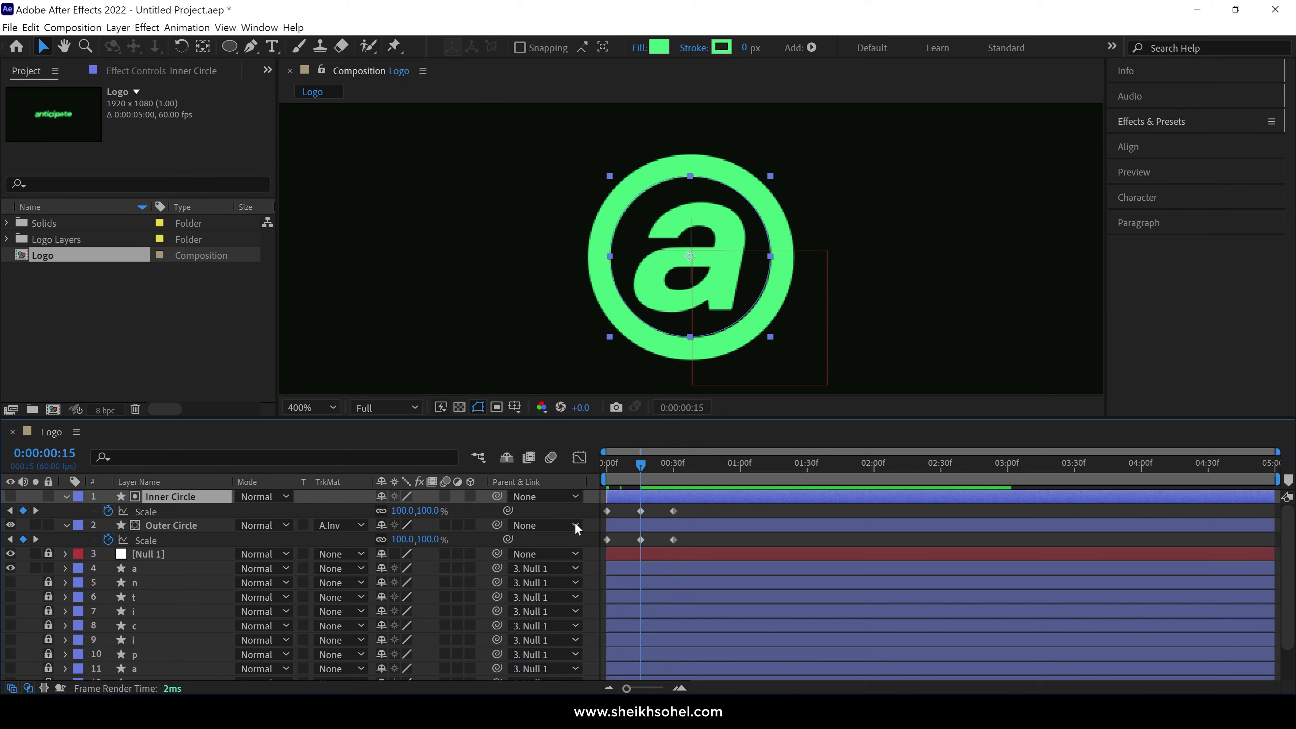
click(402, 512)
drag(402, 511, 411, 512)
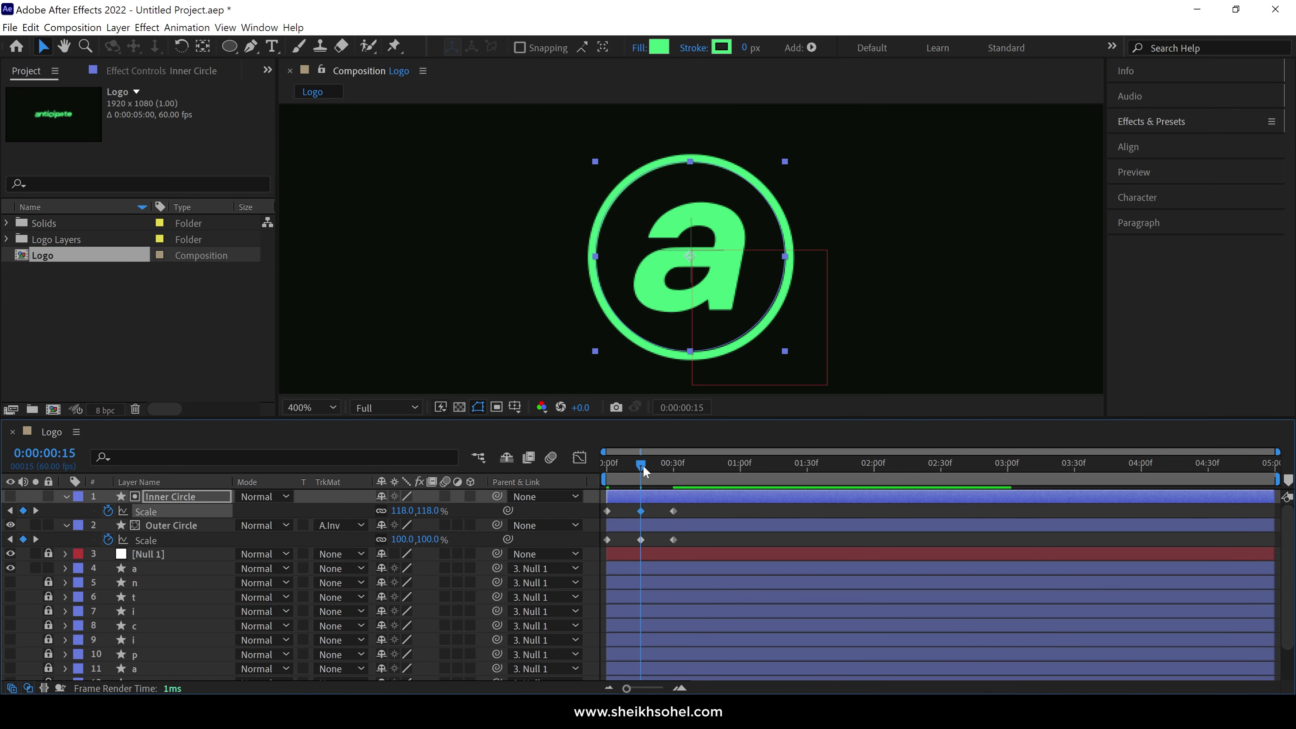
drag(644, 469, 670, 483)
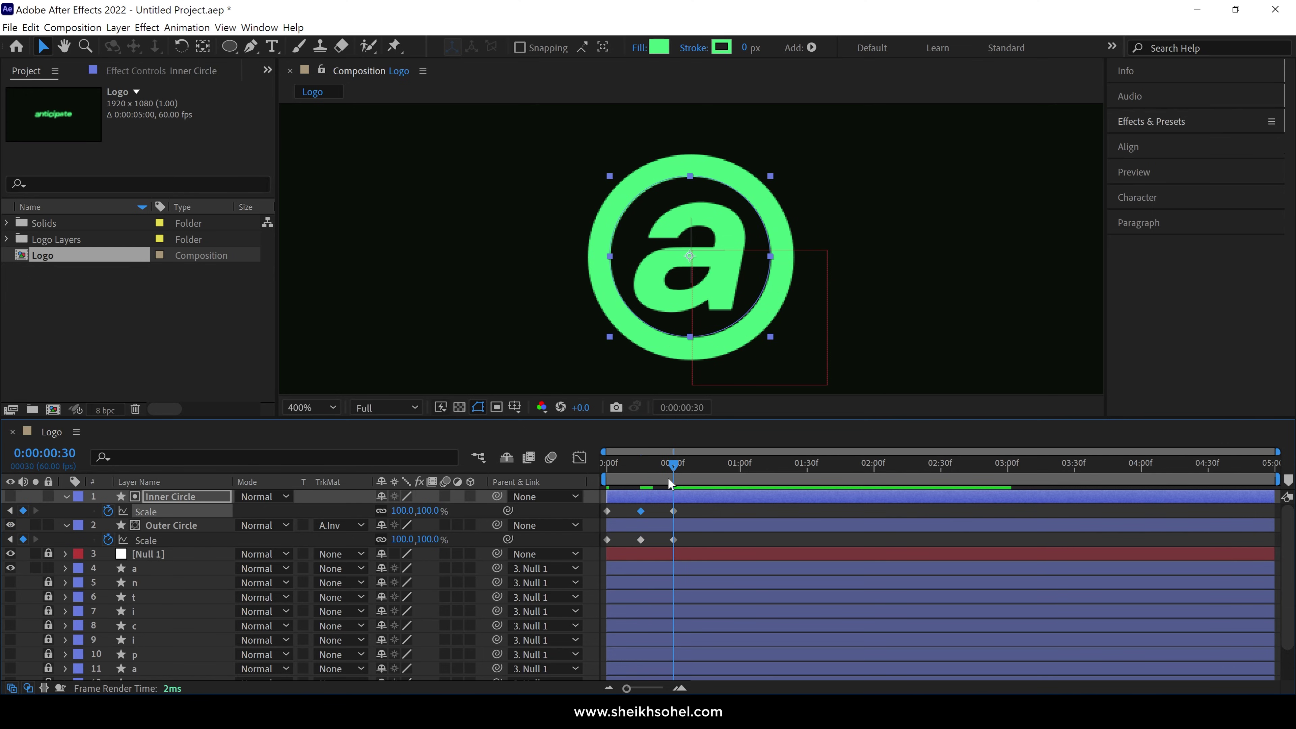
- At frame 30, set Outer Circle's Scale to 77.9% and Inner Circle's Scale to 0%
click(213, 527)
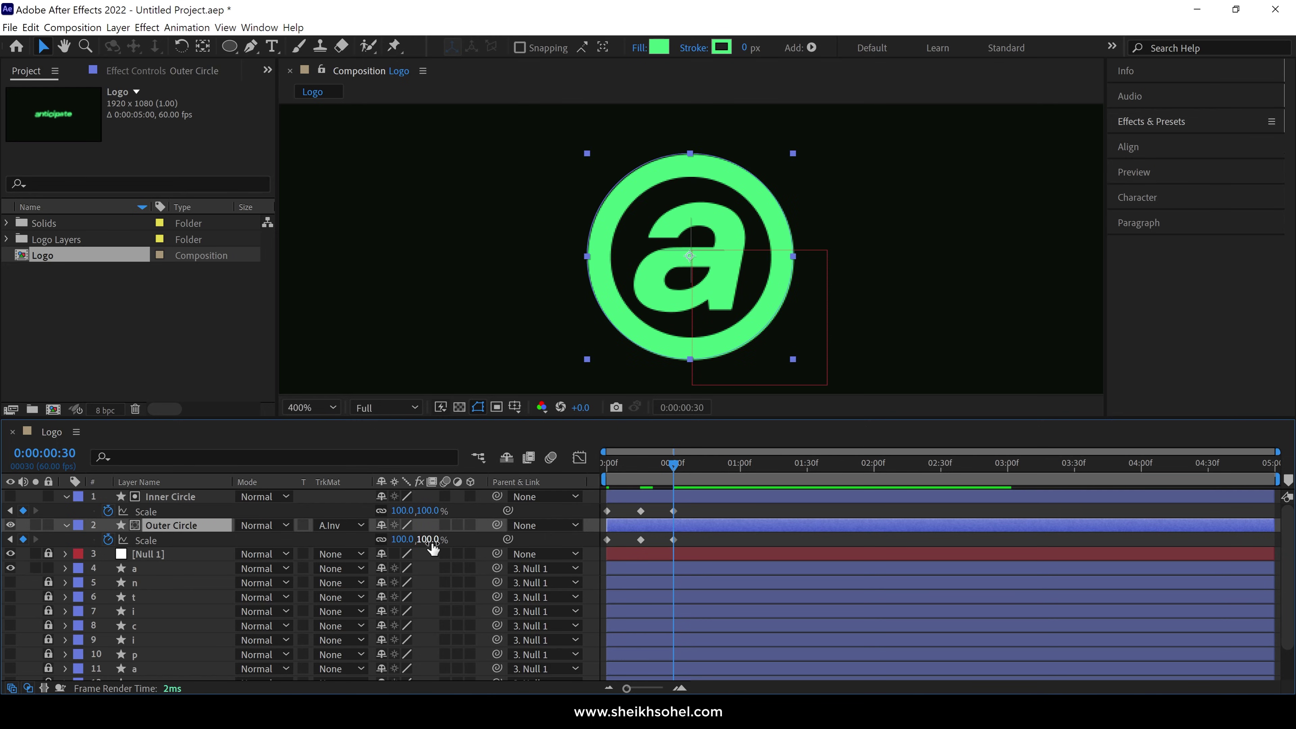
drag(433, 548, 381, 556)
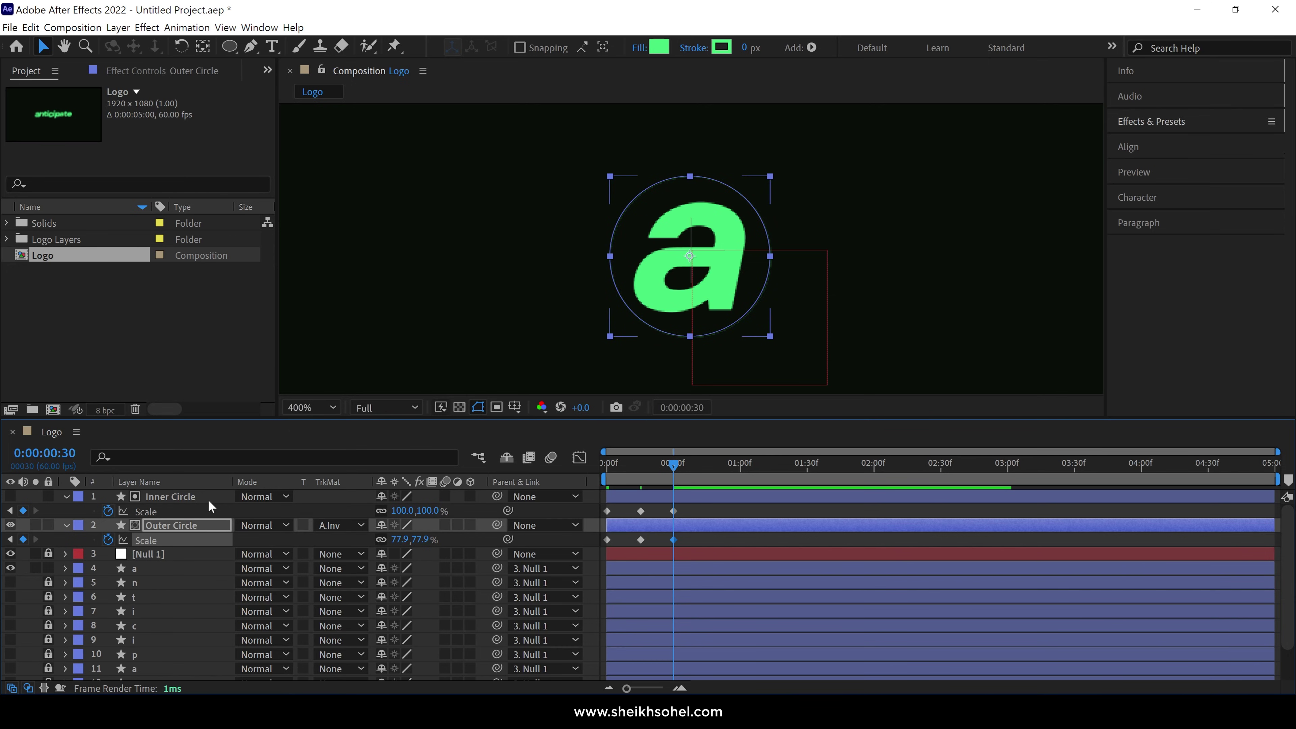
click(194, 499)
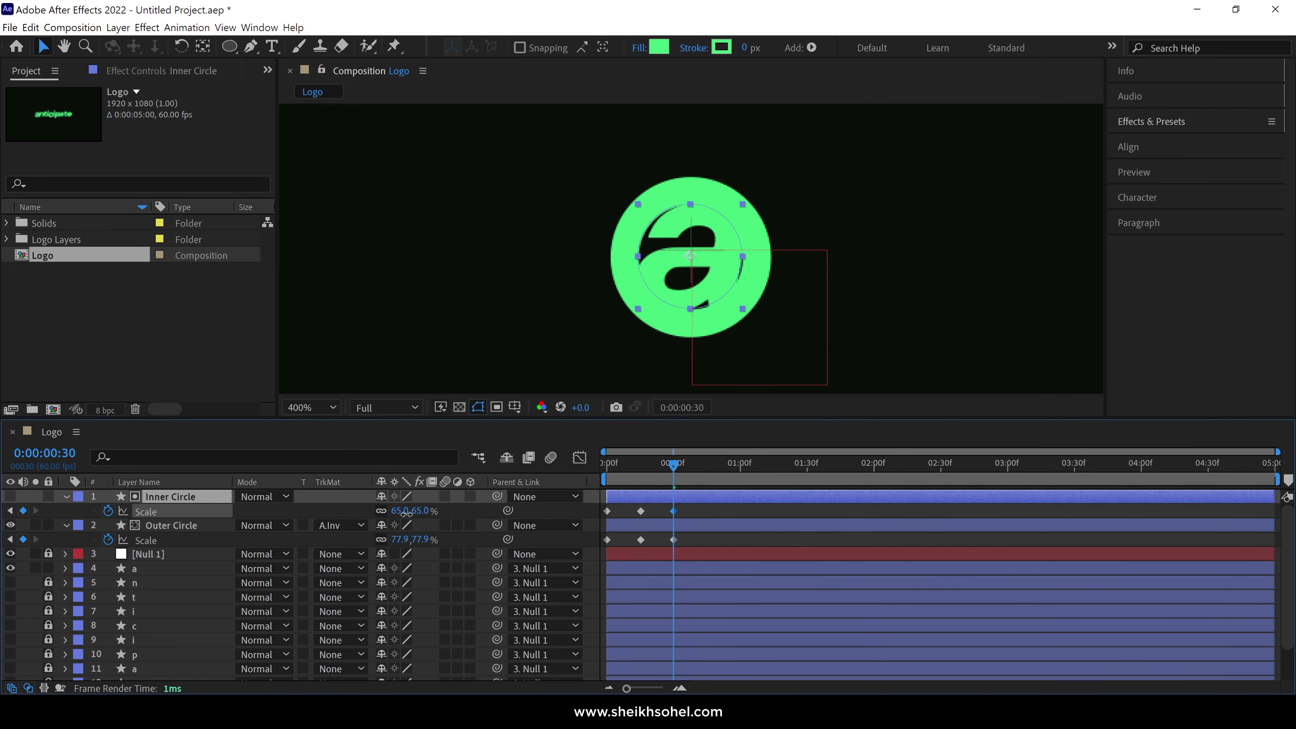
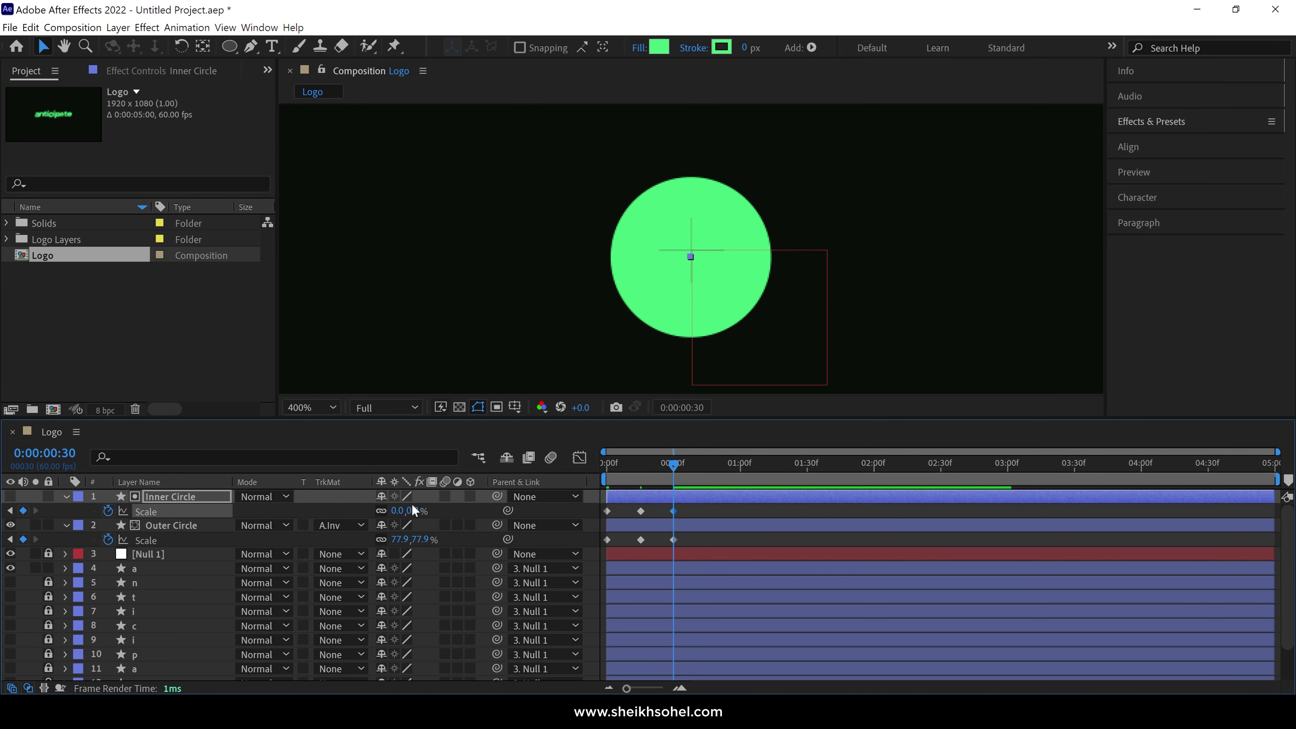
- At frame 8, add an Inner Circle Scale keyframe of 34.9% to thicken the growing ring
drag(610, 466, 625, 468)
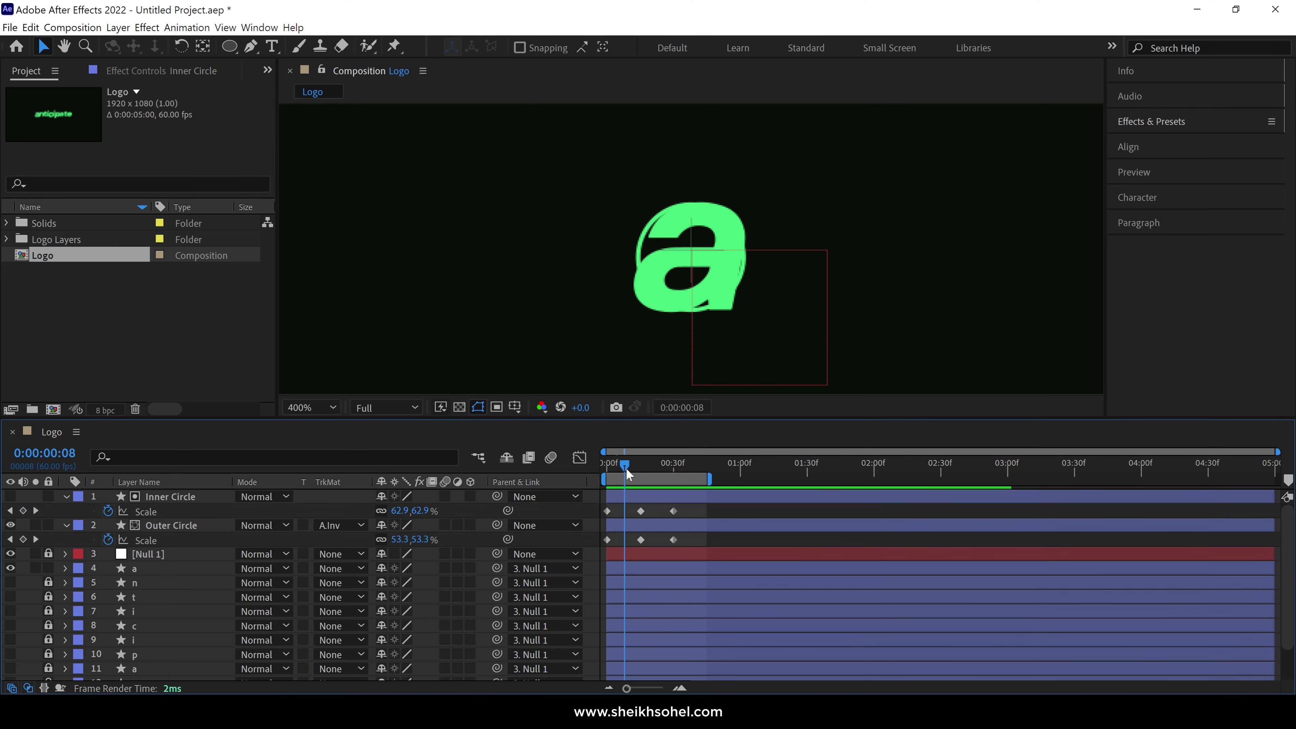
click(171, 497)
click(171, 497)
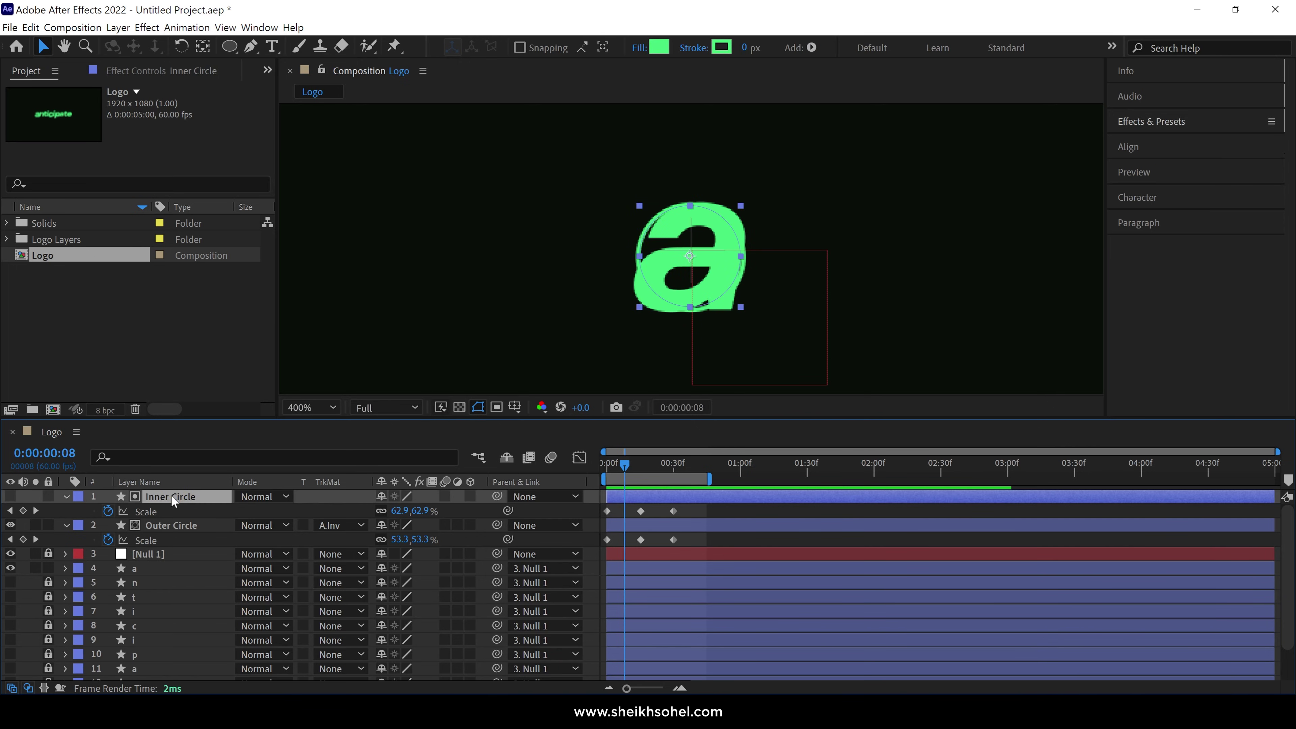
drag(406, 511, 388, 518)
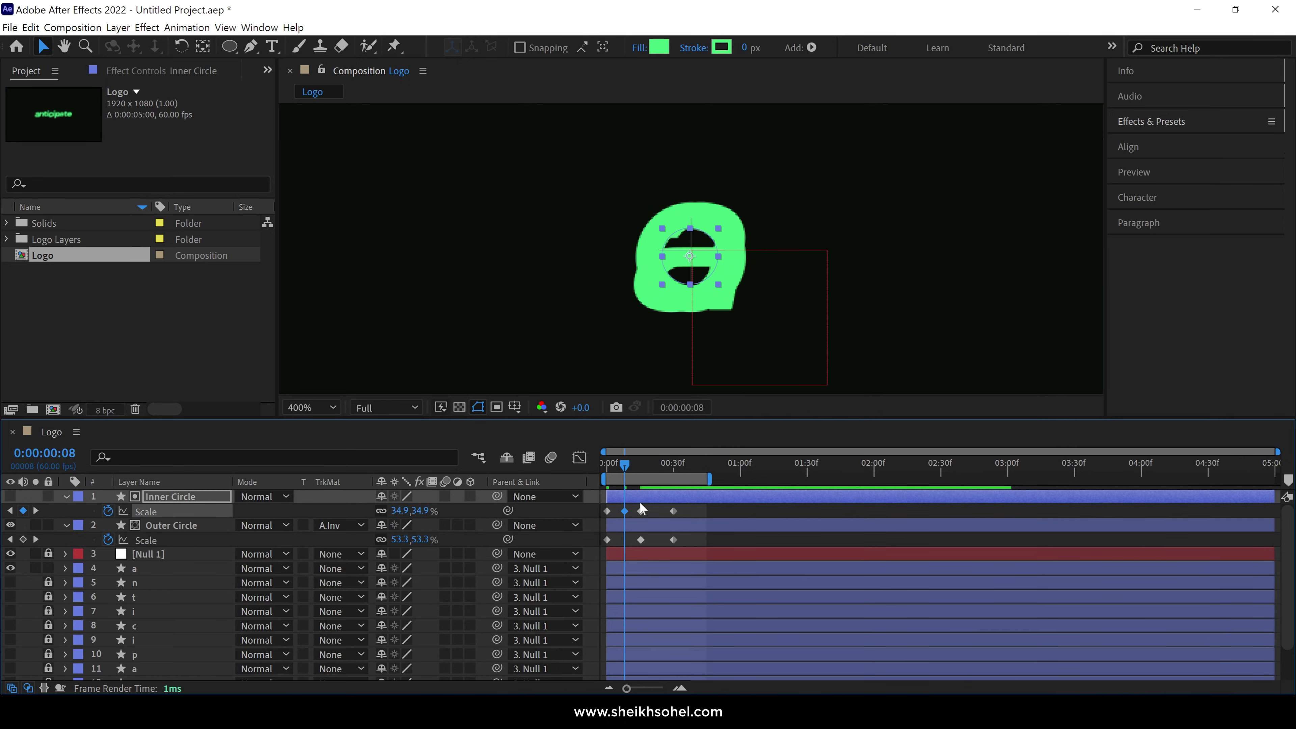
- Apply Easy Ease to all Scale keyframes of Inner Circle and Outer Circle
drag(625, 467, 628, 467)
click(600, 476)
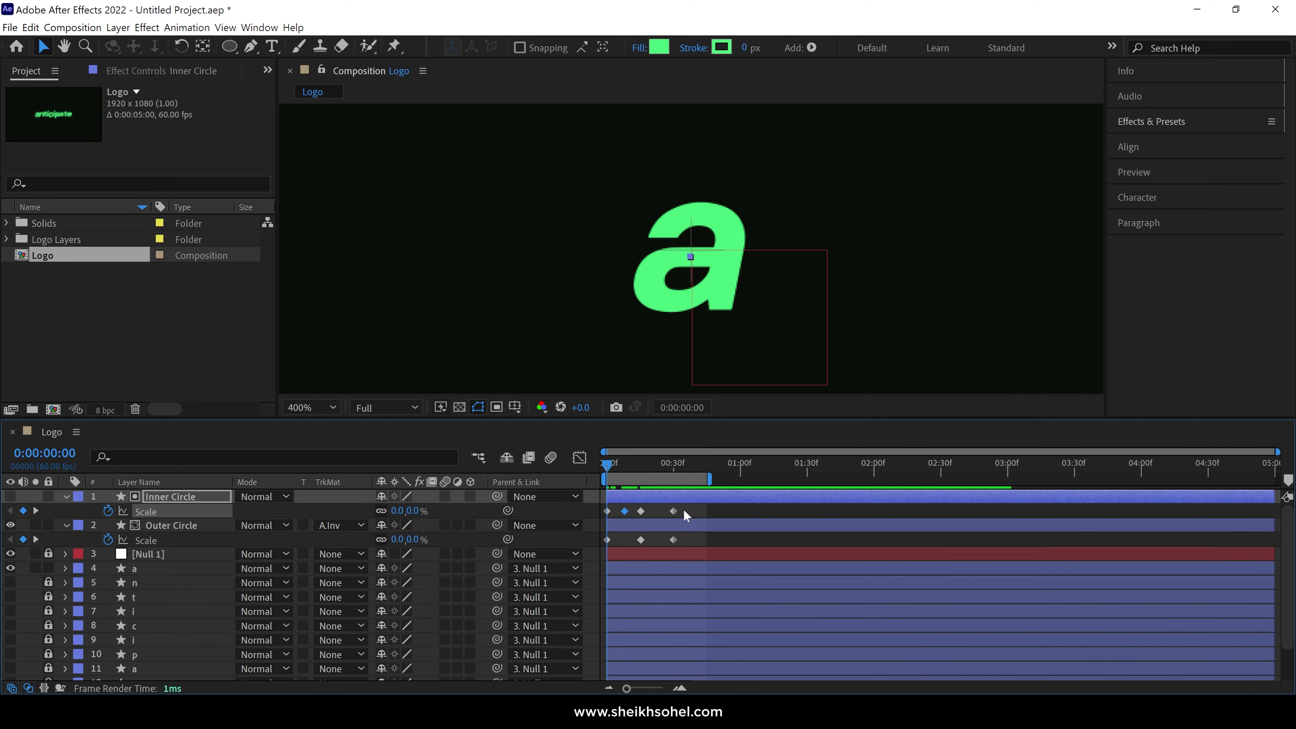
drag(683, 509, 588, 542)
key(F9)
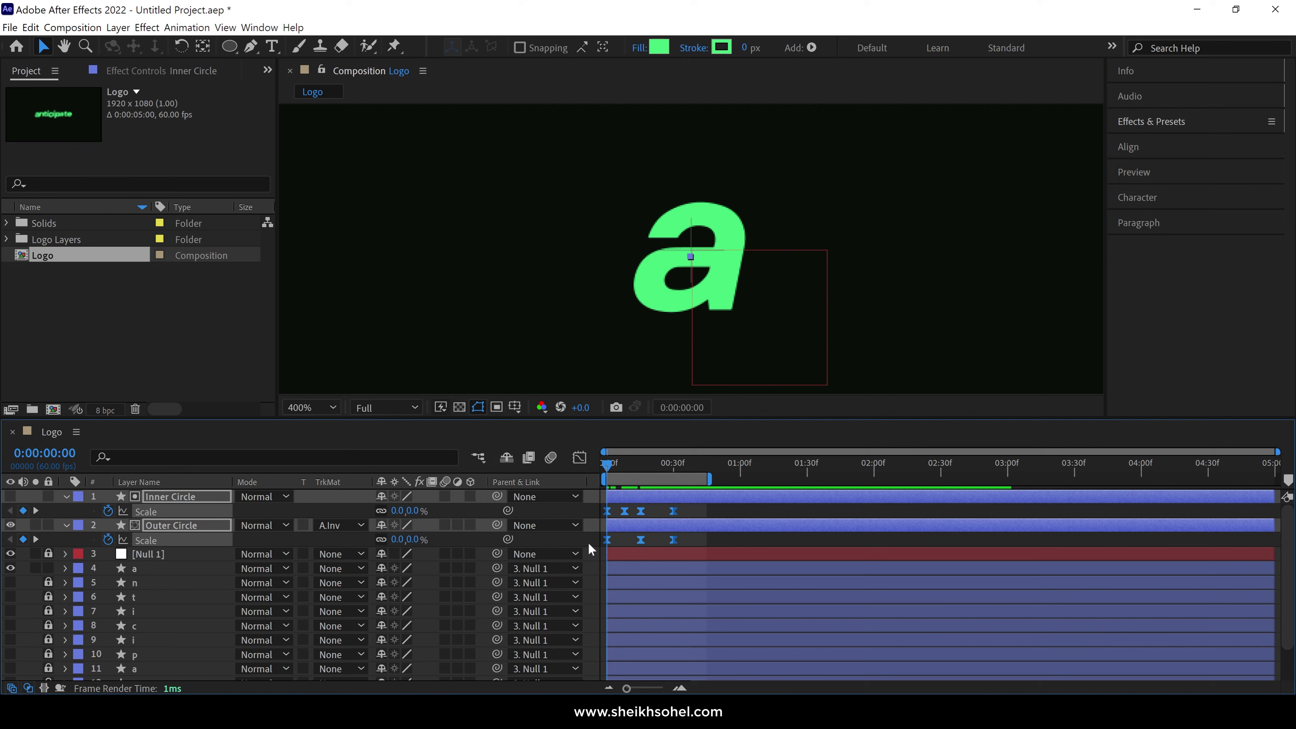
- Make the first letter layer a start at frame 15, on the circles' middle Scale keyframe
key(k)
key(k)
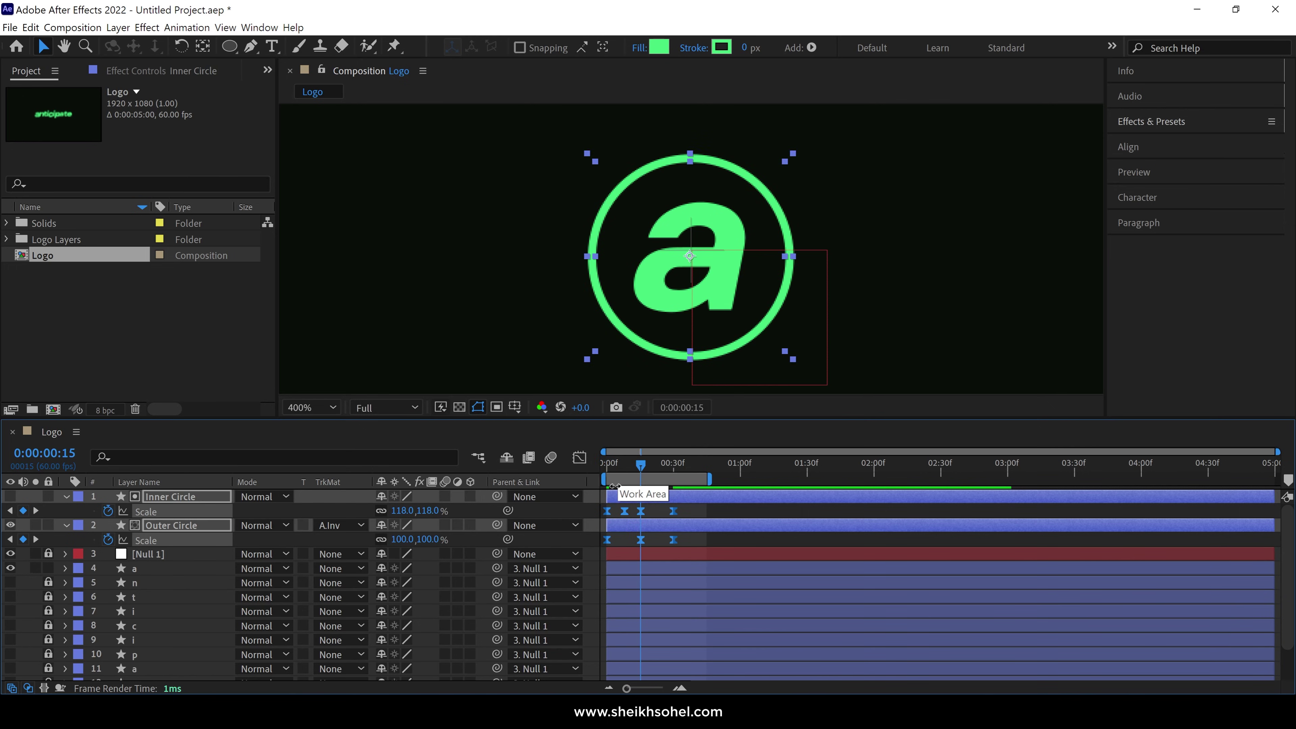
click(197, 572)
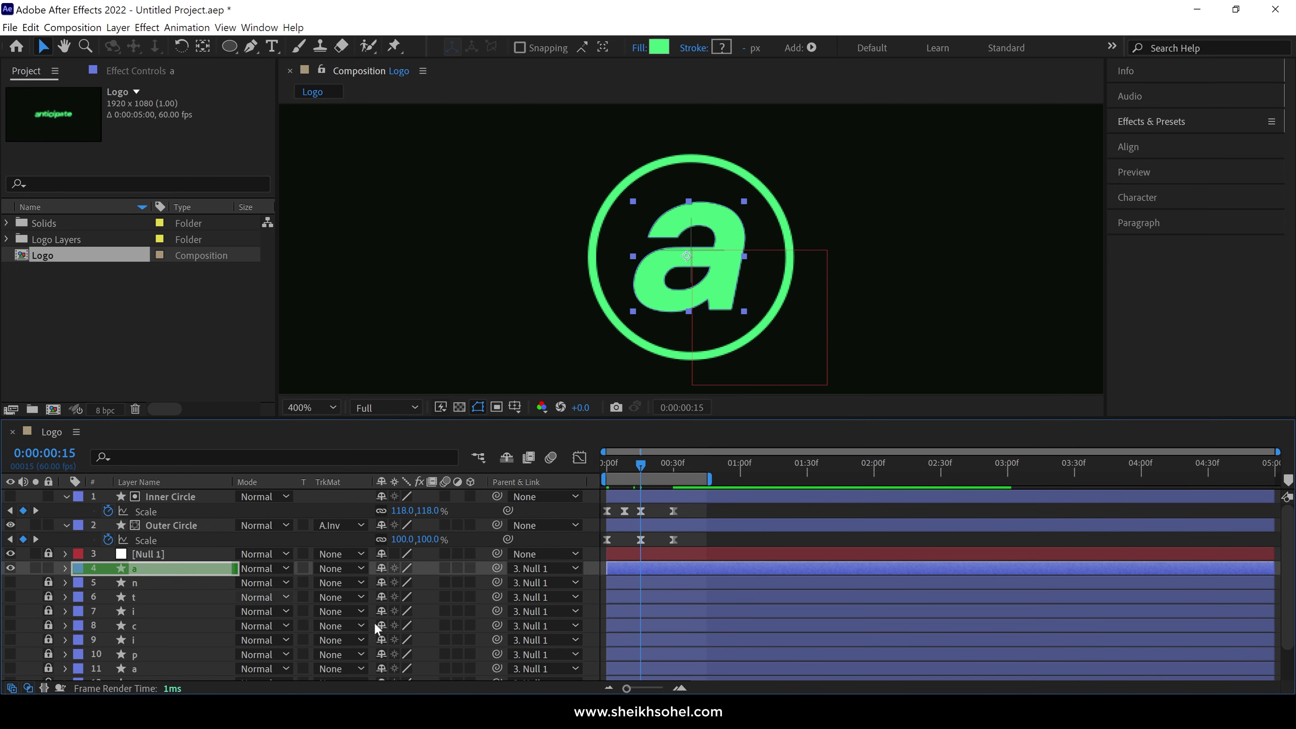
key(alt+bracketleft)
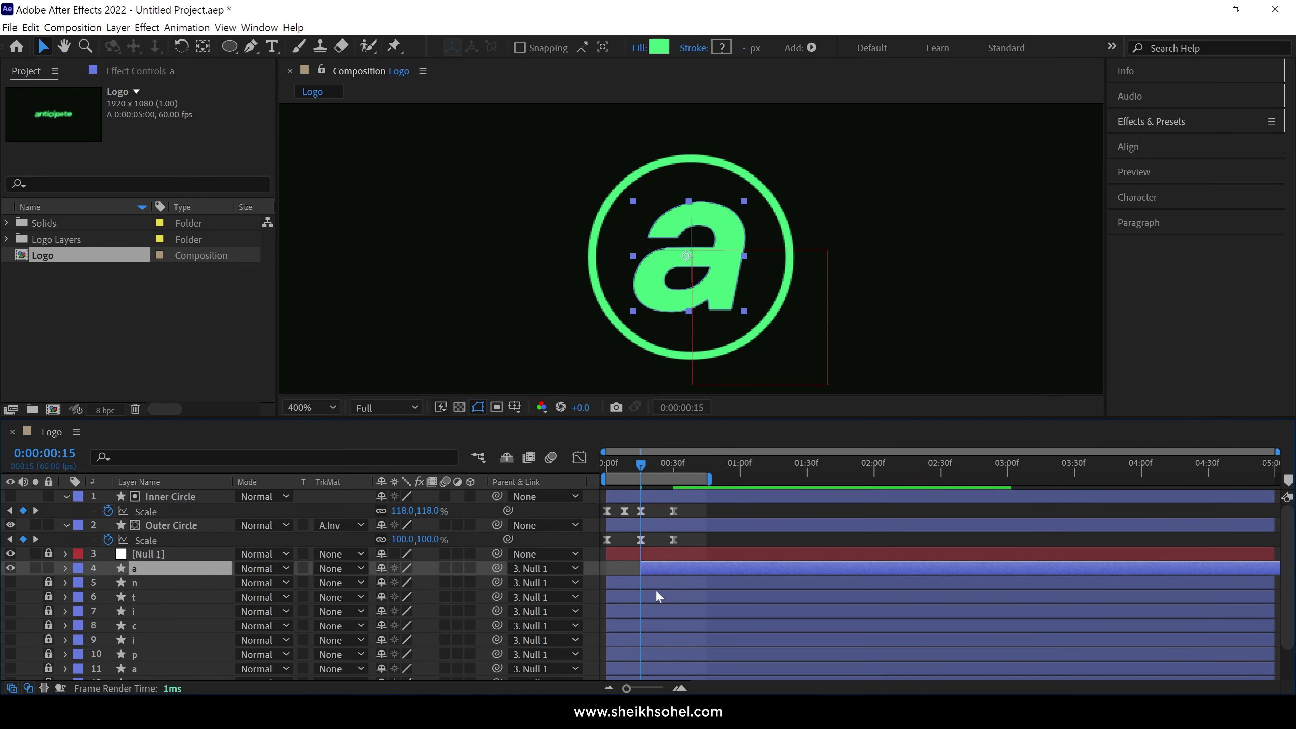
- Add a Scale keyframe of 0% to the first letter layer a at frame 15
key(s)
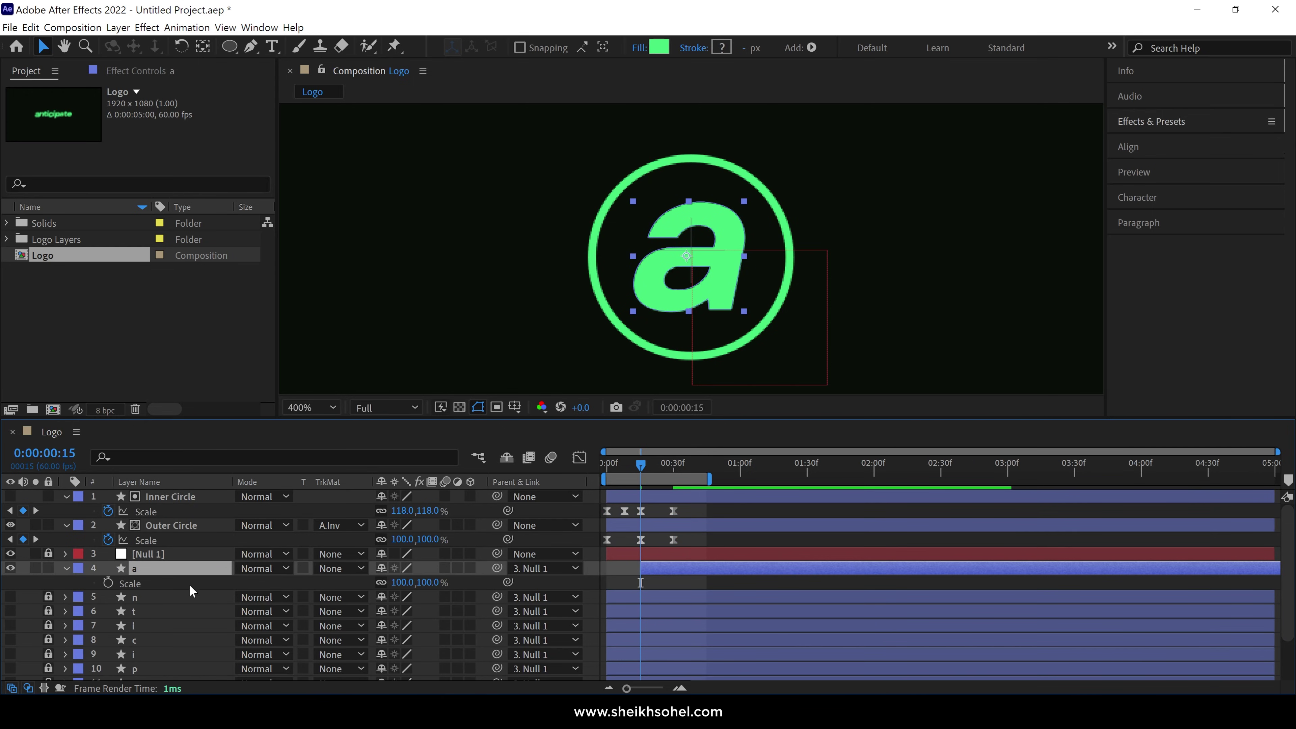
click(108, 583)
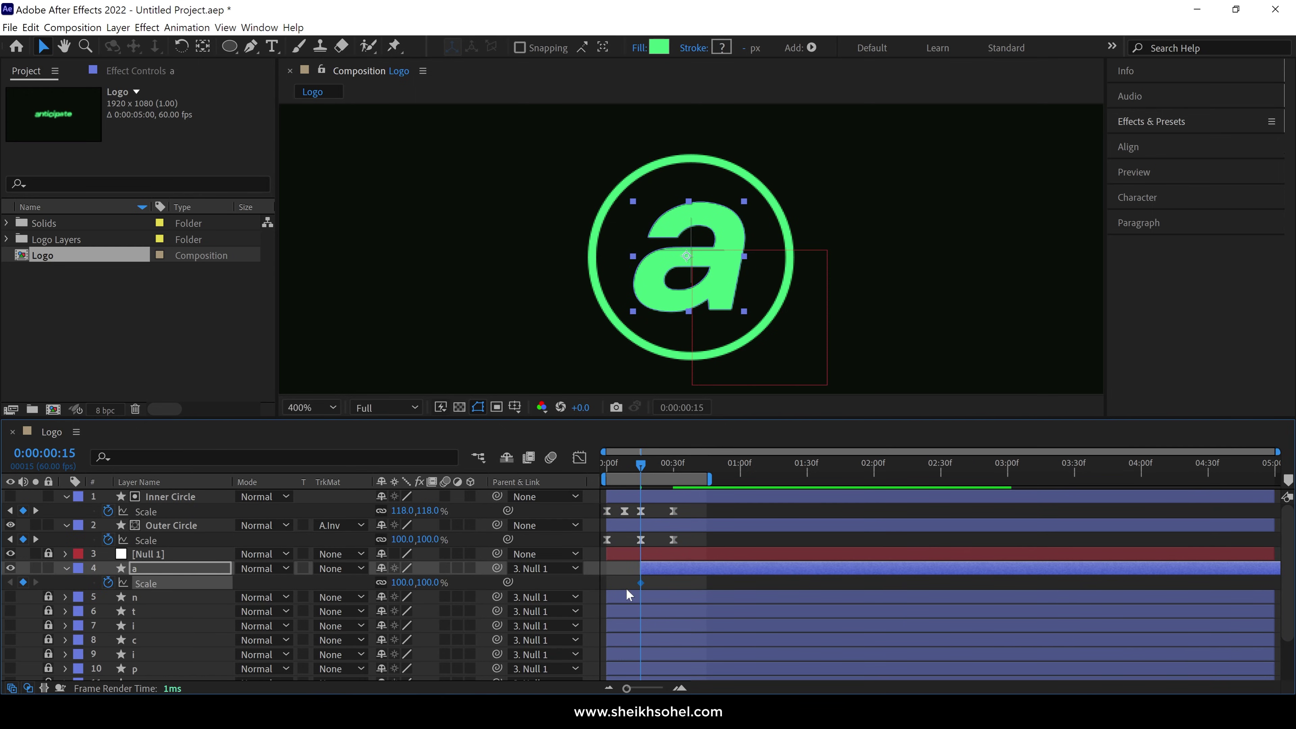
click(393, 583)
text(0)
key(Return)
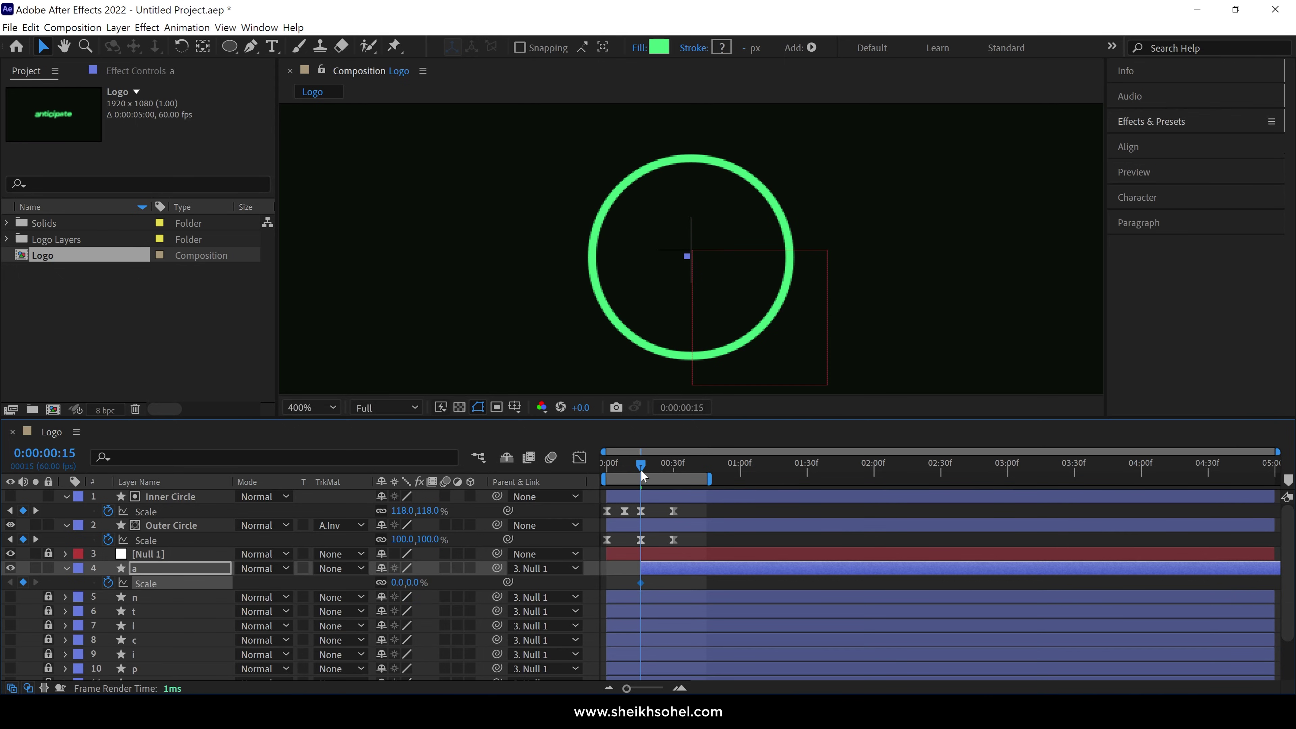
- Set the first letter a's Scale to 110% at frame 30 and 100% at frame 44
drag(642, 475, 673, 466)
click(400, 583)
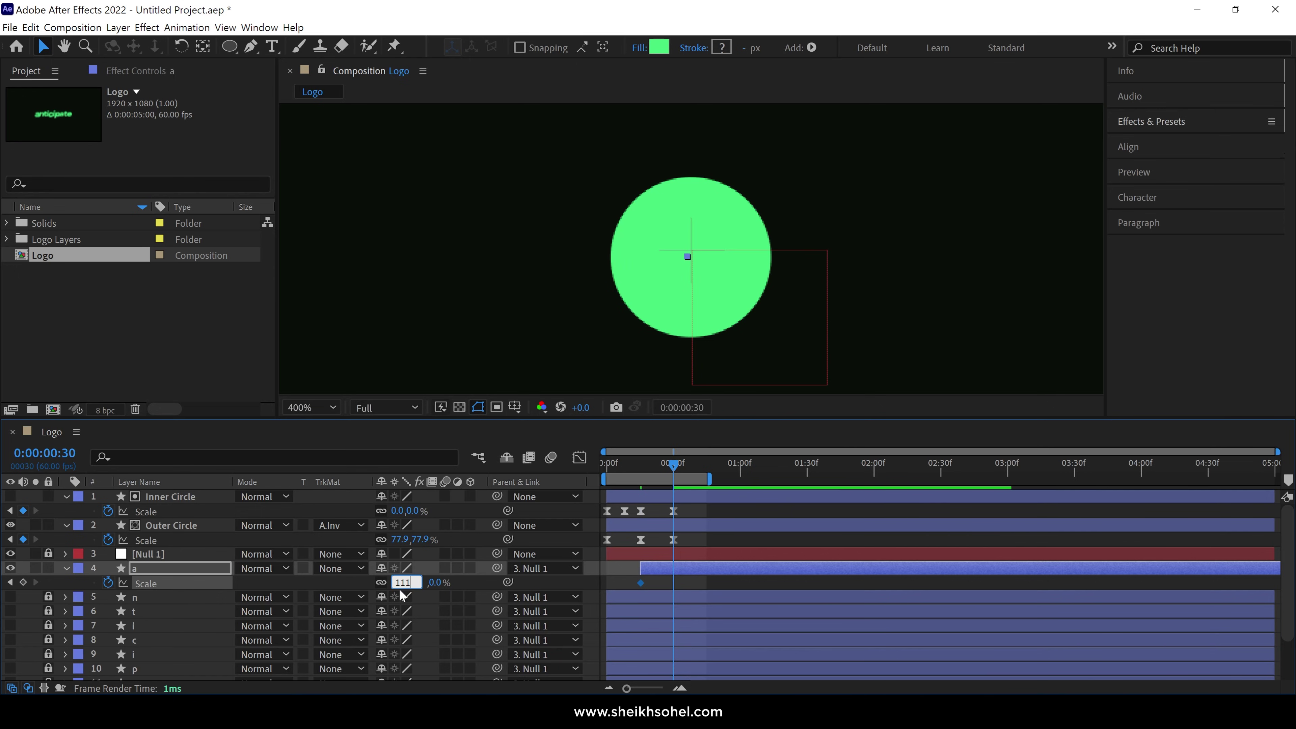
key(Return)
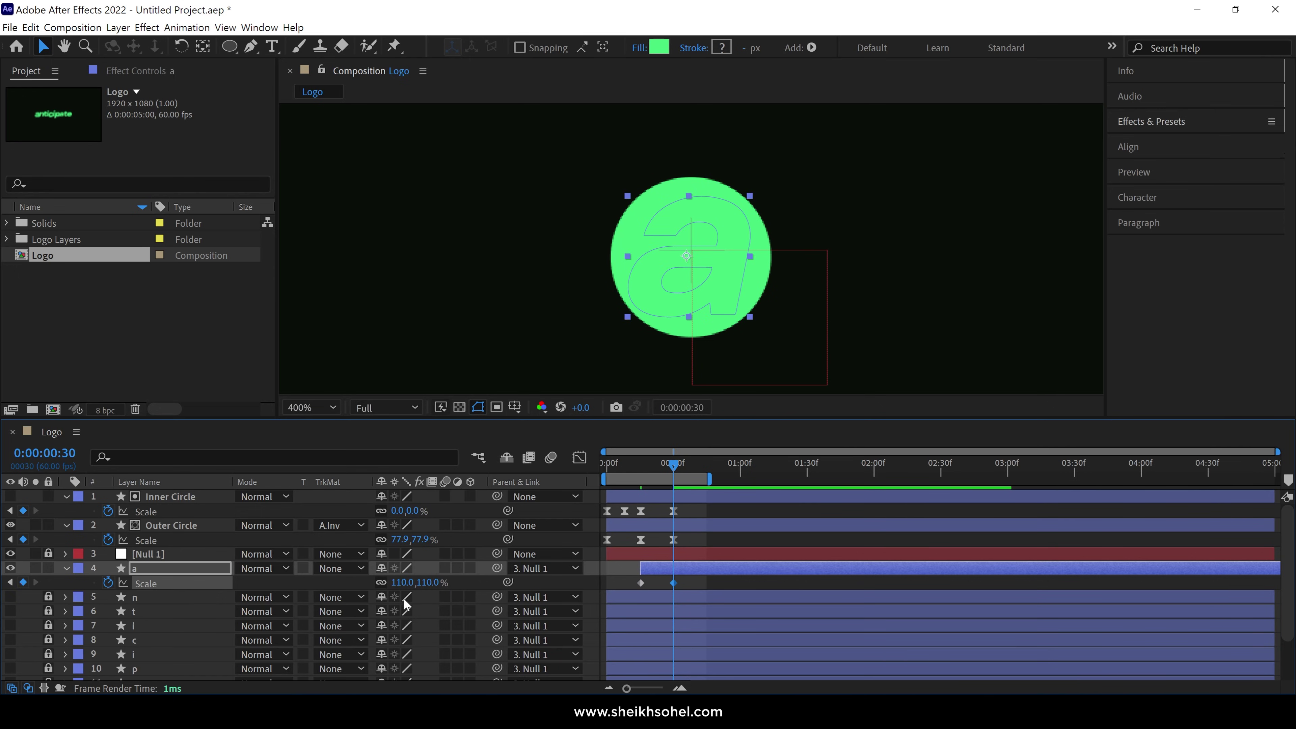
drag(674, 466, 704, 474)
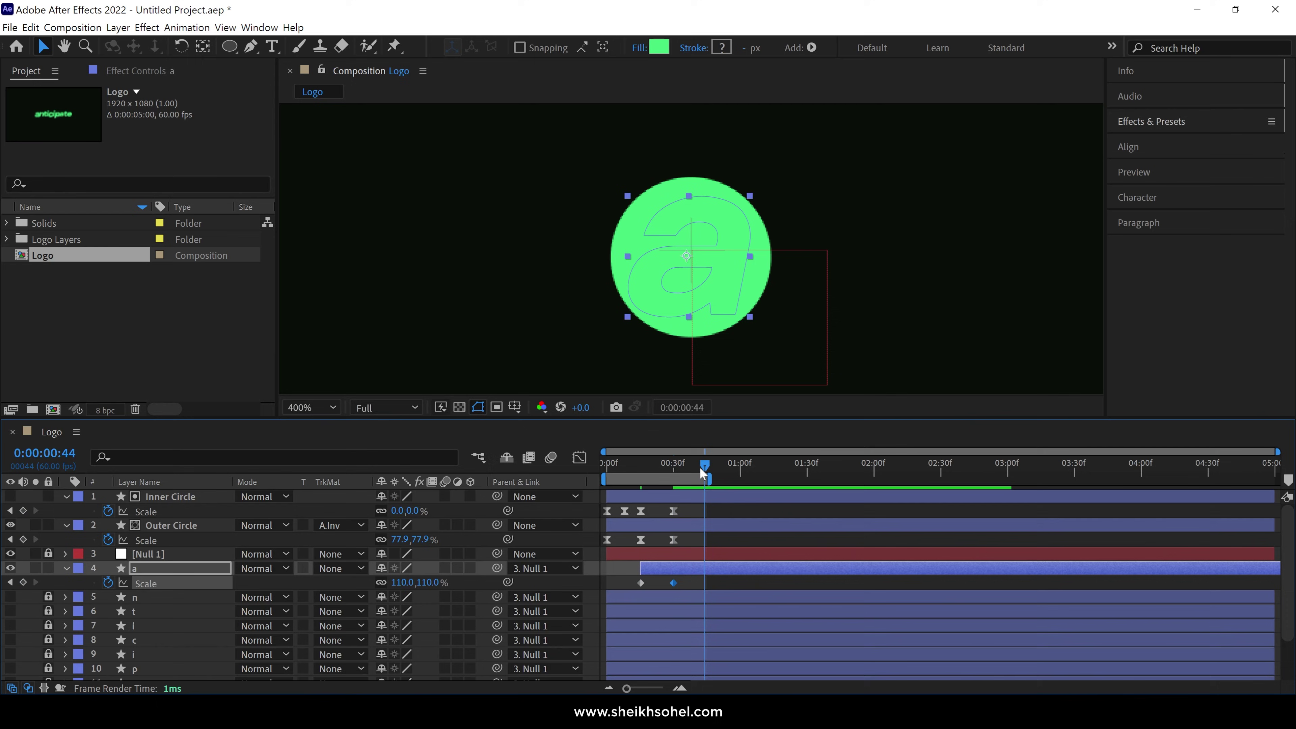
click(398, 583)
text(1)
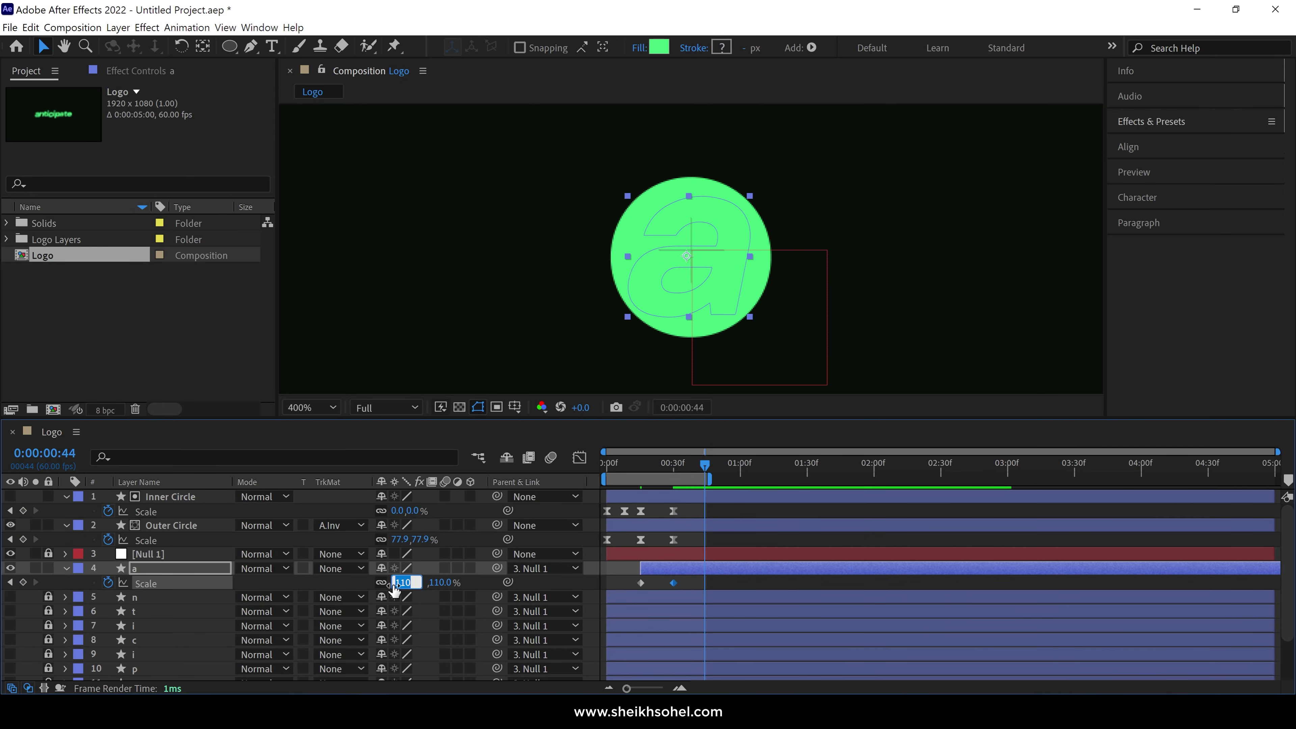
text(00)
key(Return)
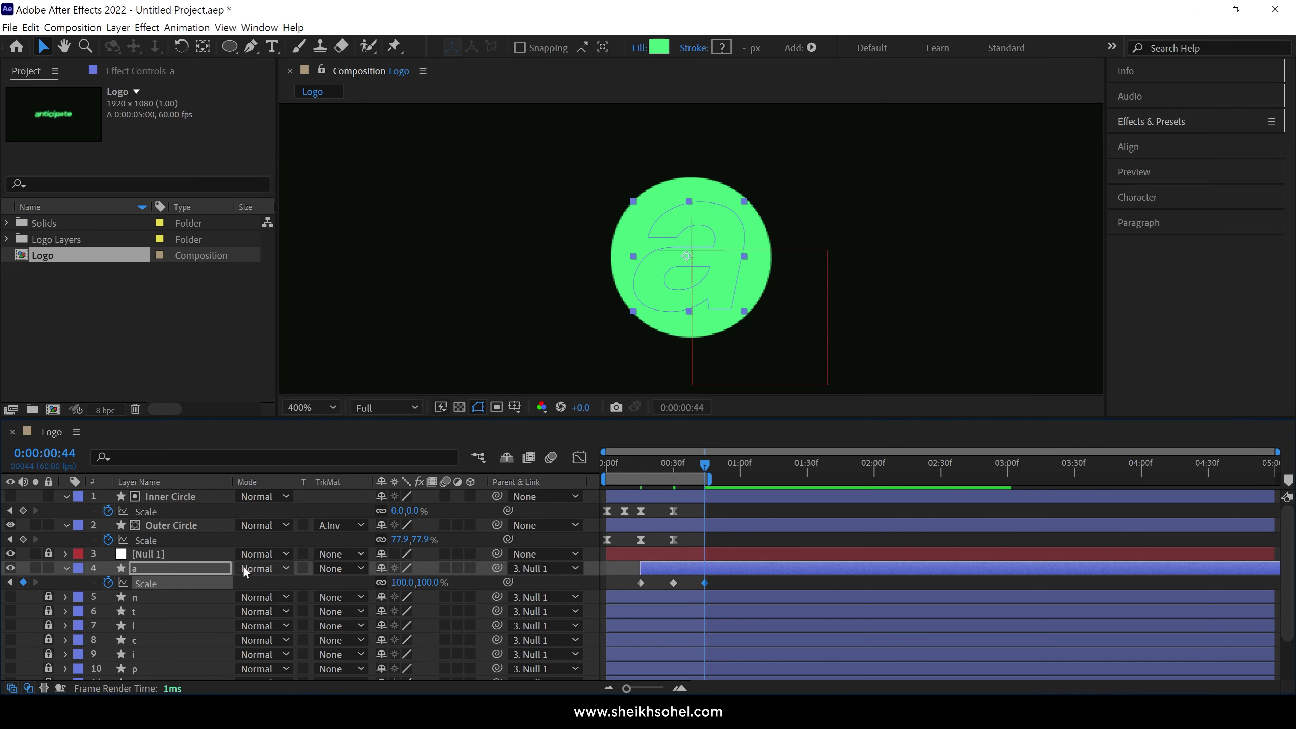
- Find the Set Matte effect and apply it to the Outer Circle layer
click(179, 525)
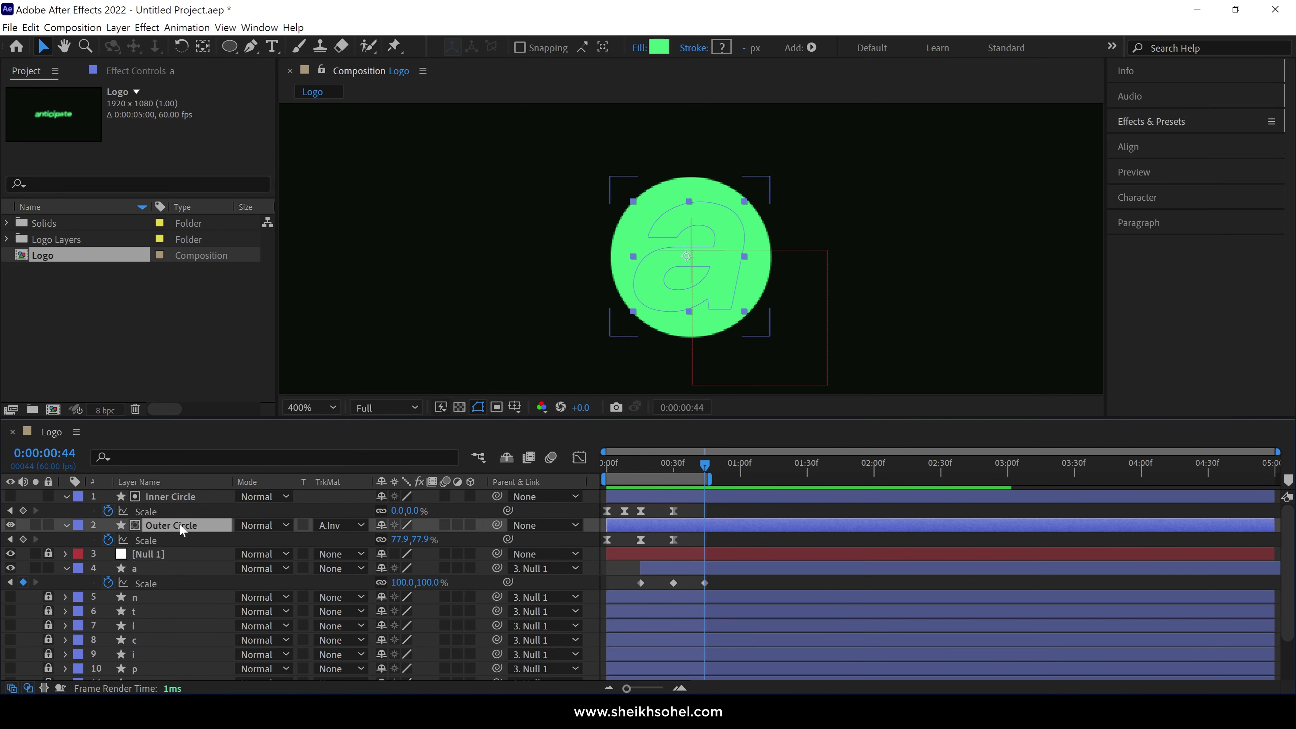
click(1152, 121)
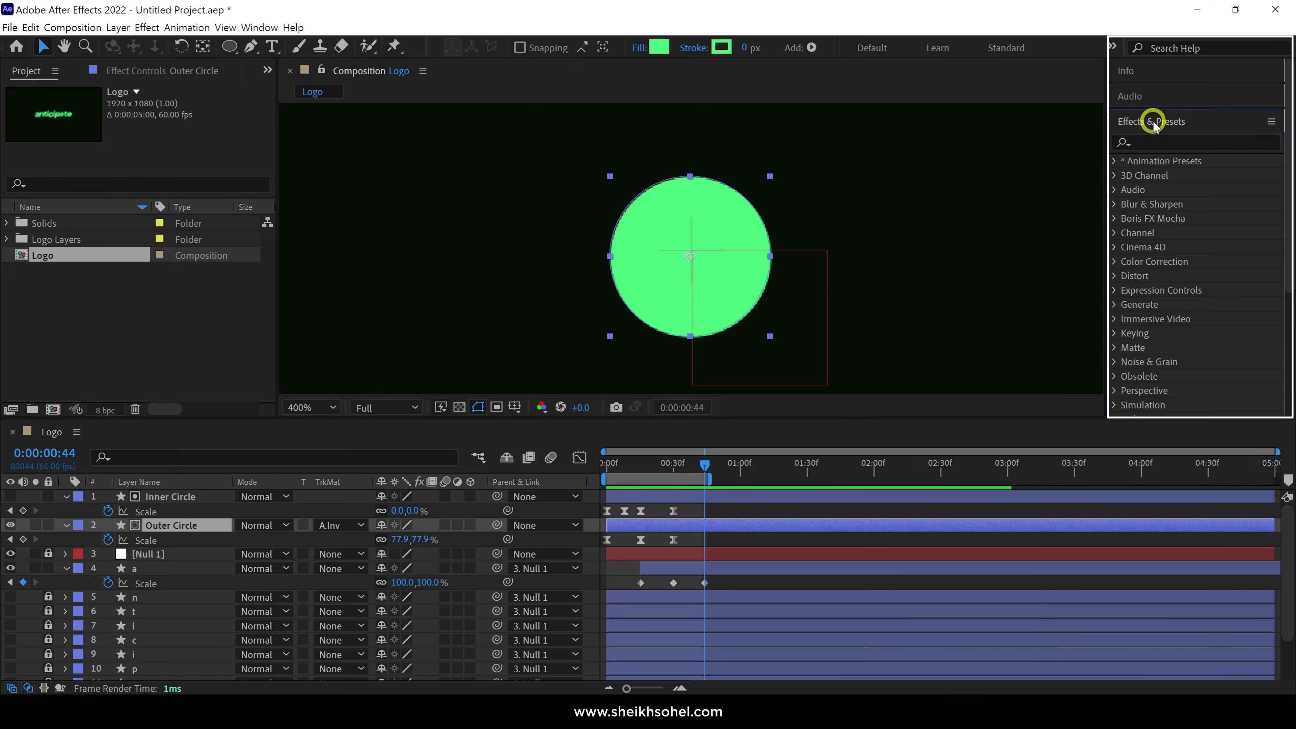
click(1152, 143)
text(set m)
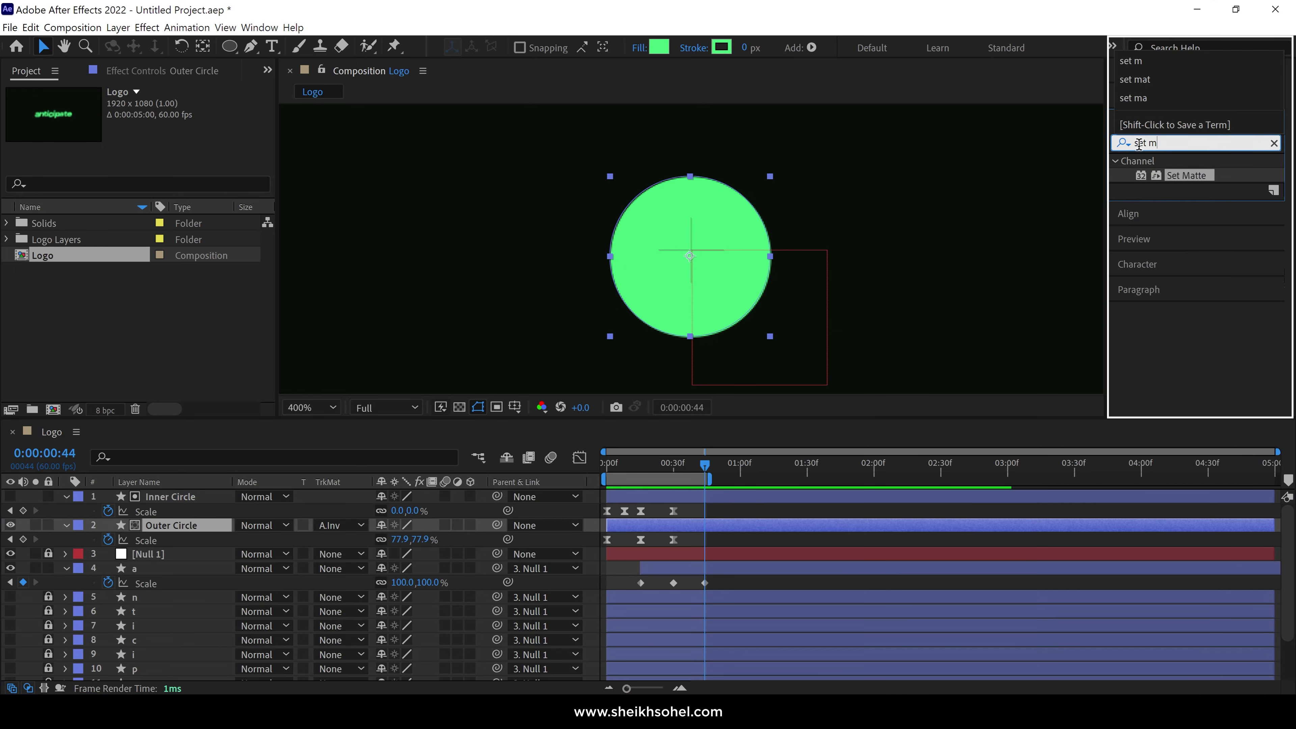
text(at)
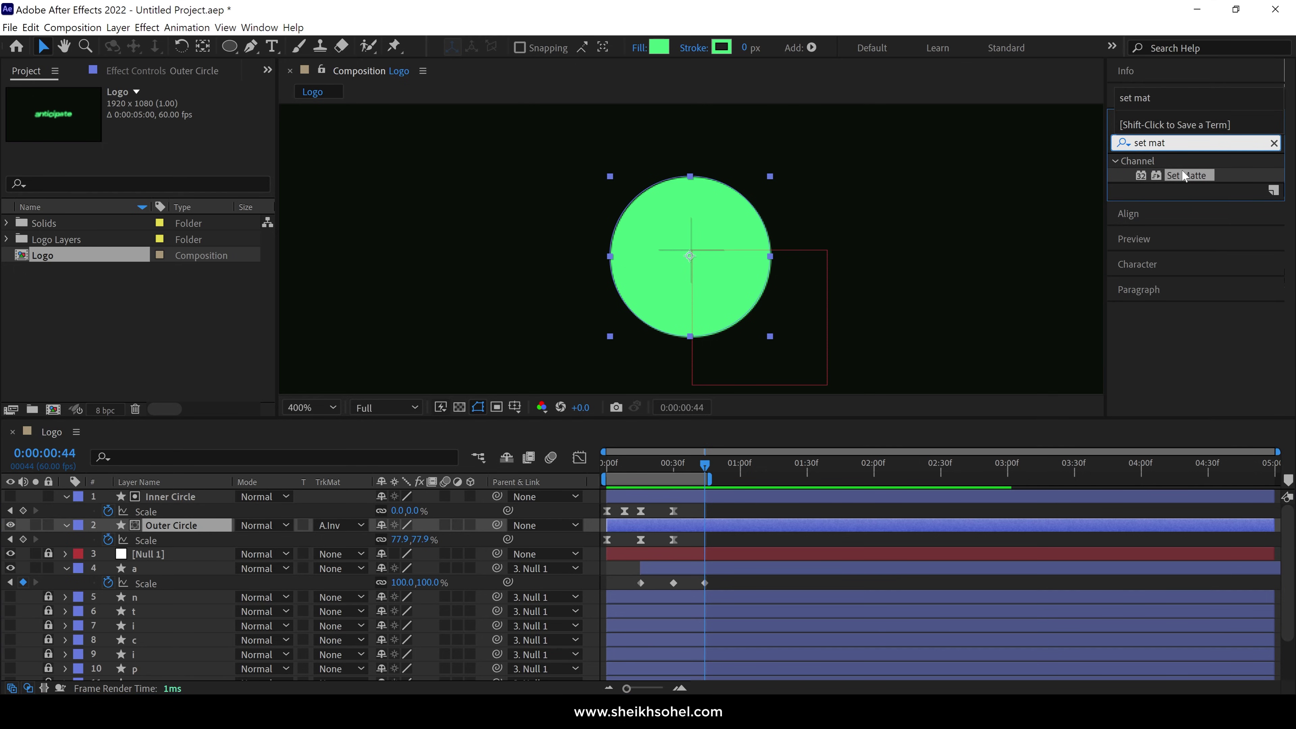
drag(1182, 176, 184, 530)
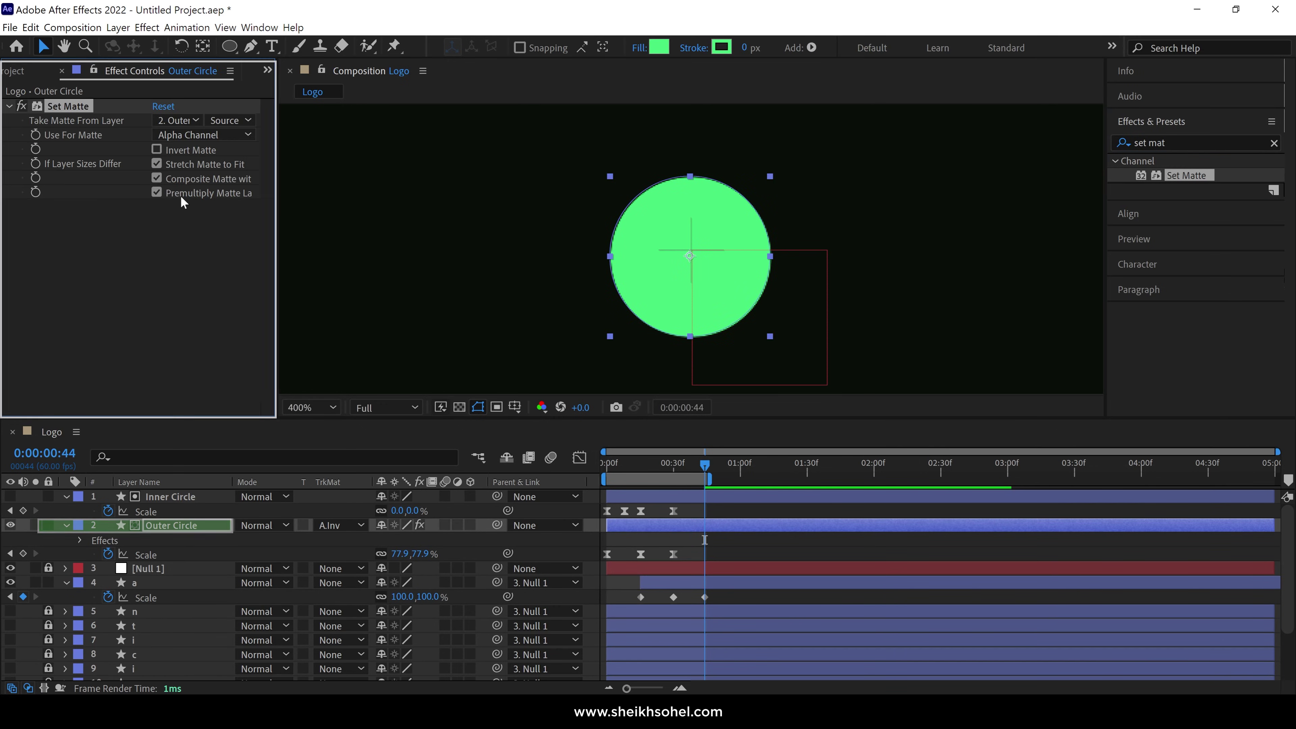
- Set Outer Circle's matte source to layer 4. a with Invert Matte enabled, and hide that letter layer
click(173, 121)
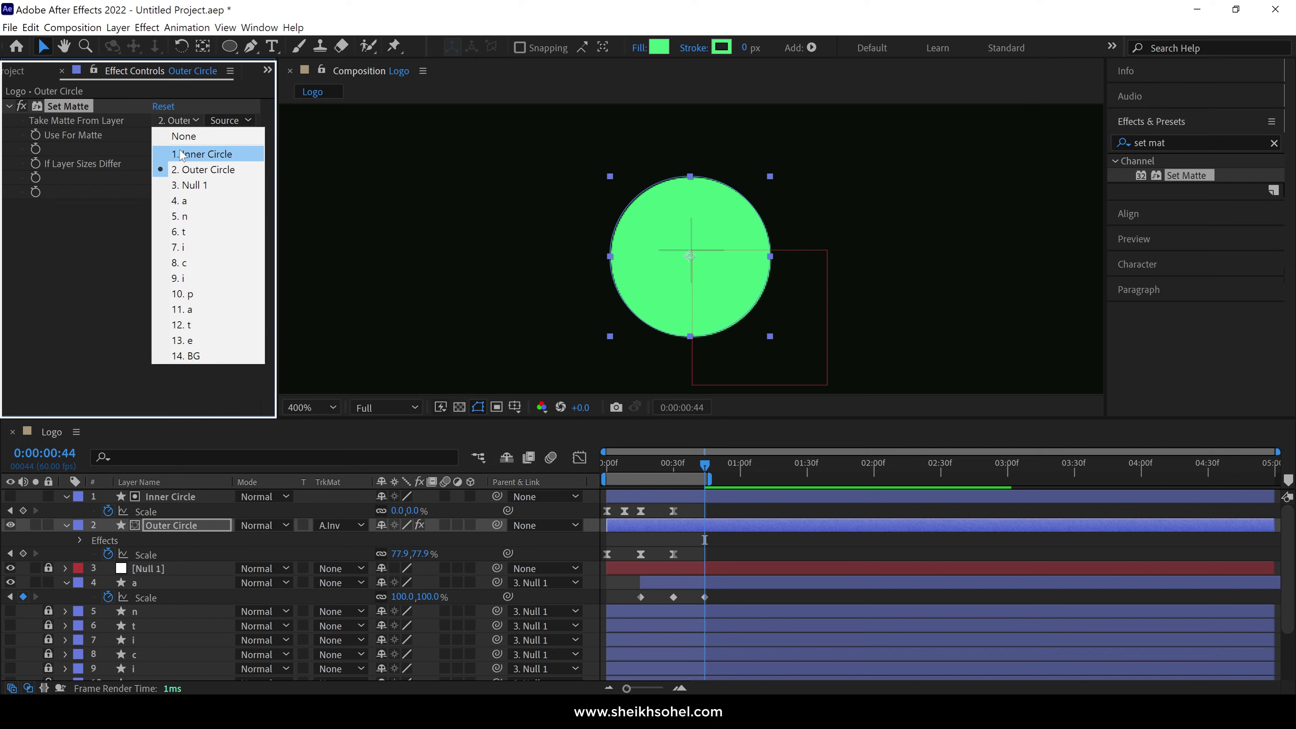
click(184, 204)
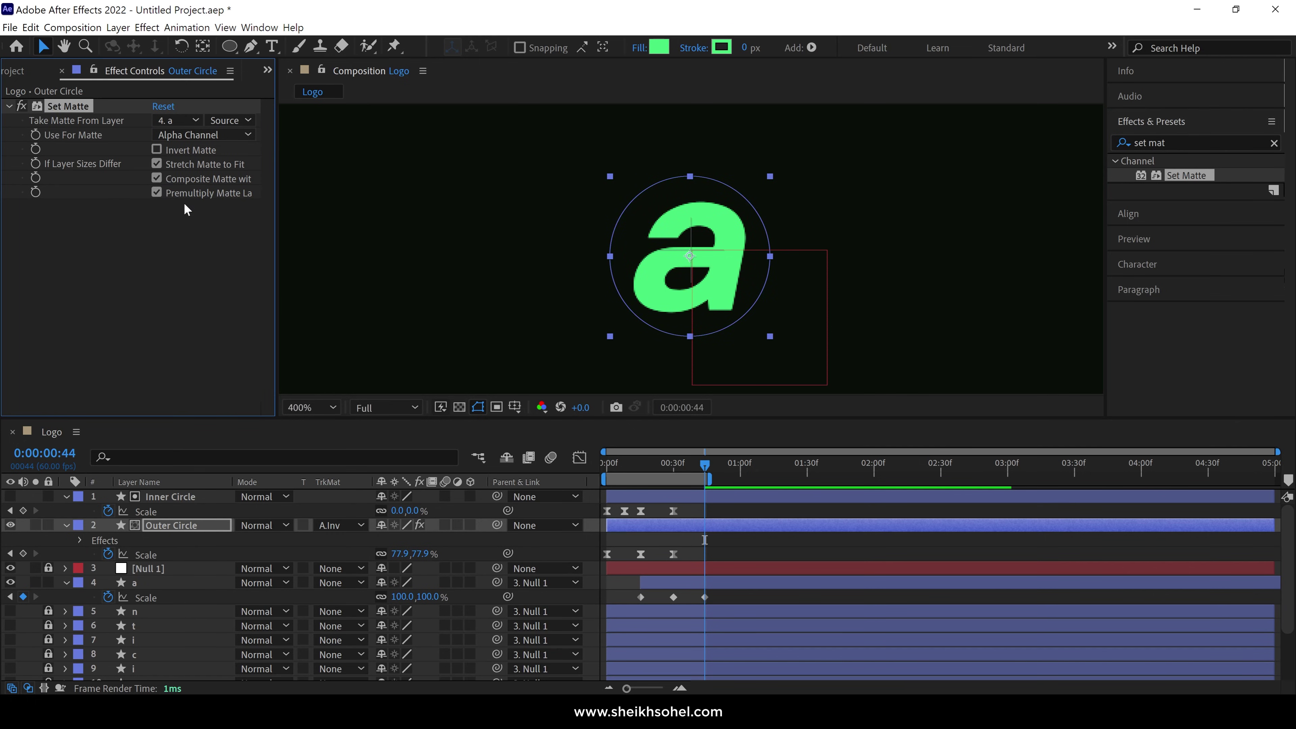
click(156, 149)
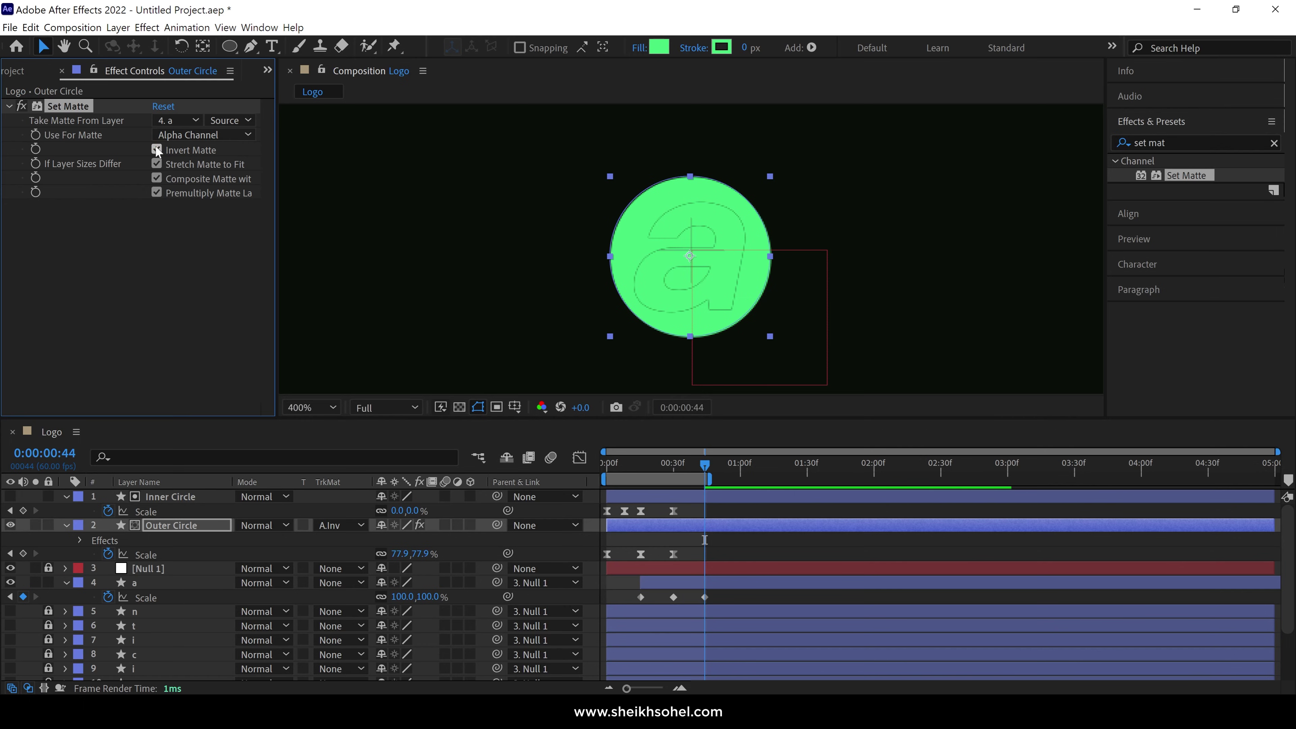
click(146, 585)
click(10, 583)
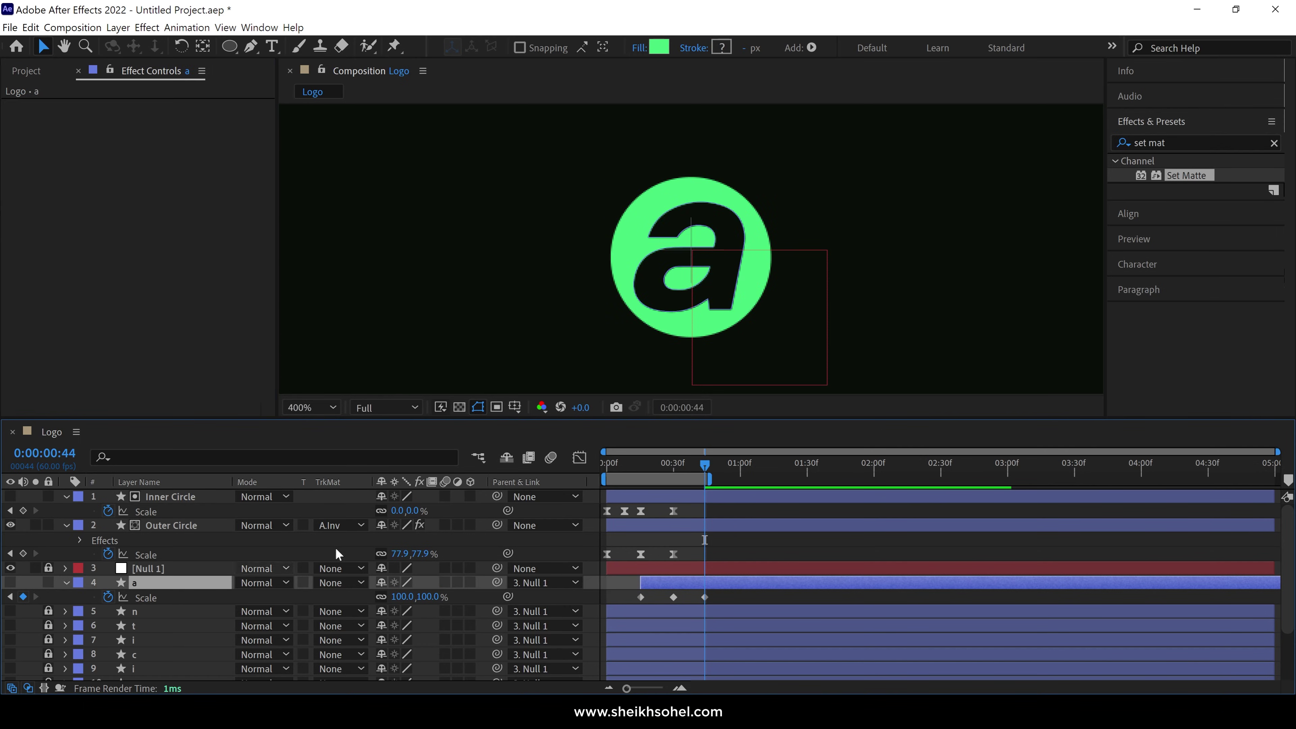
- Extend the work area's end to just past one second and preview the animation from the start
drag(706, 465, 588, 470)
drag(703, 481, 749, 481)
scroll(763, 329, down, 2)
key(space)
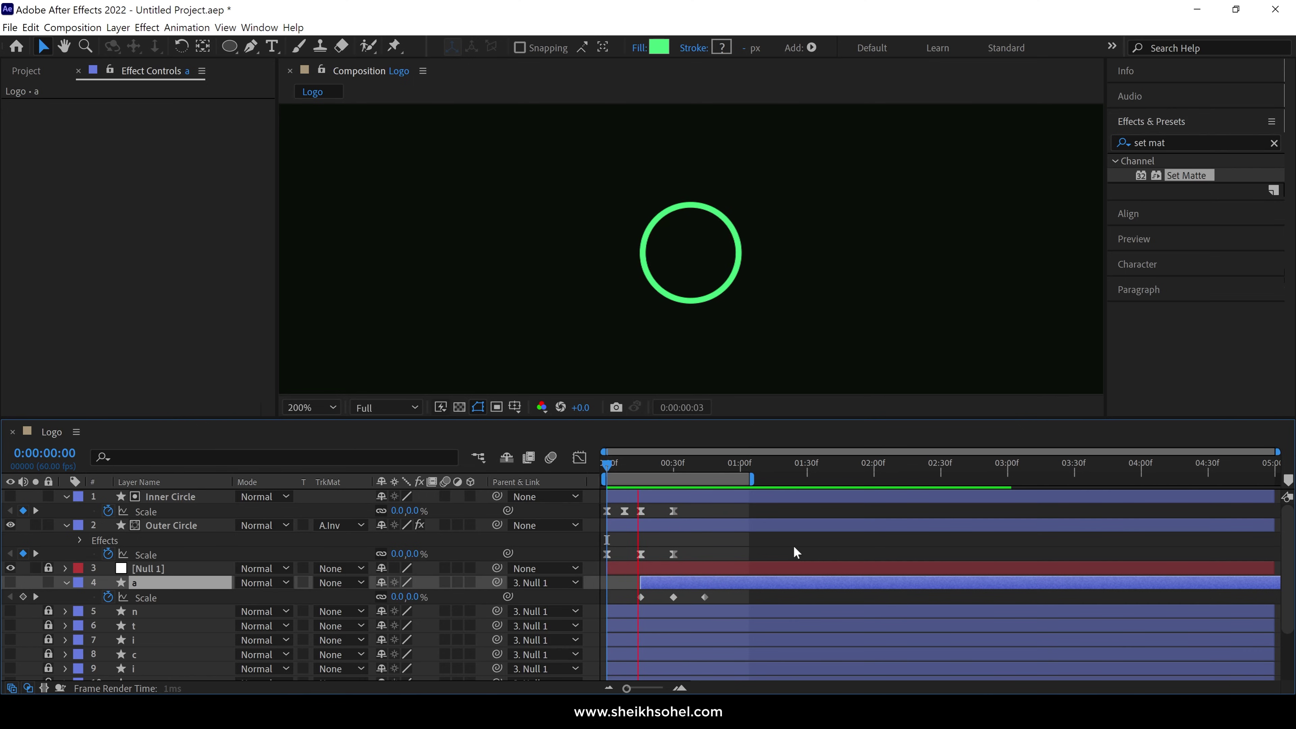
key(space)
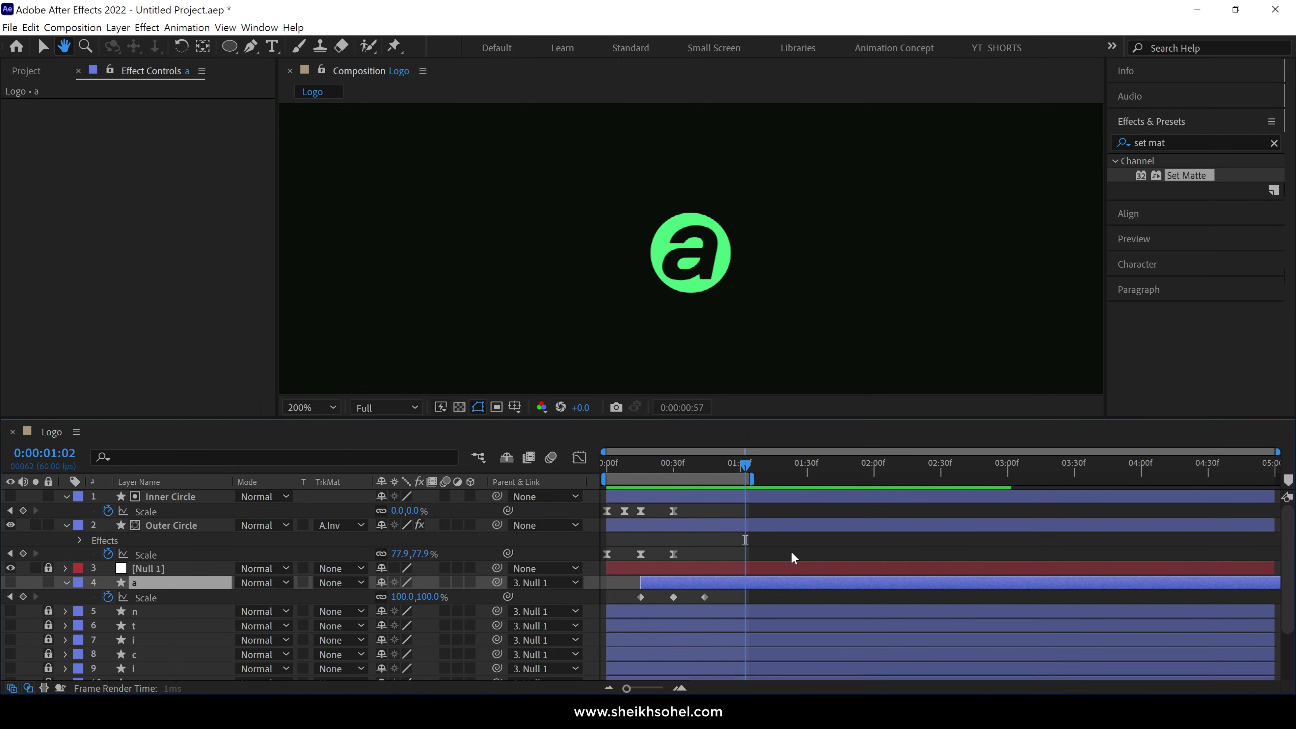
- Apply Easy Ease to all three Scale keyframes of the first letter layer a
drag(725, 600, 637, 593)
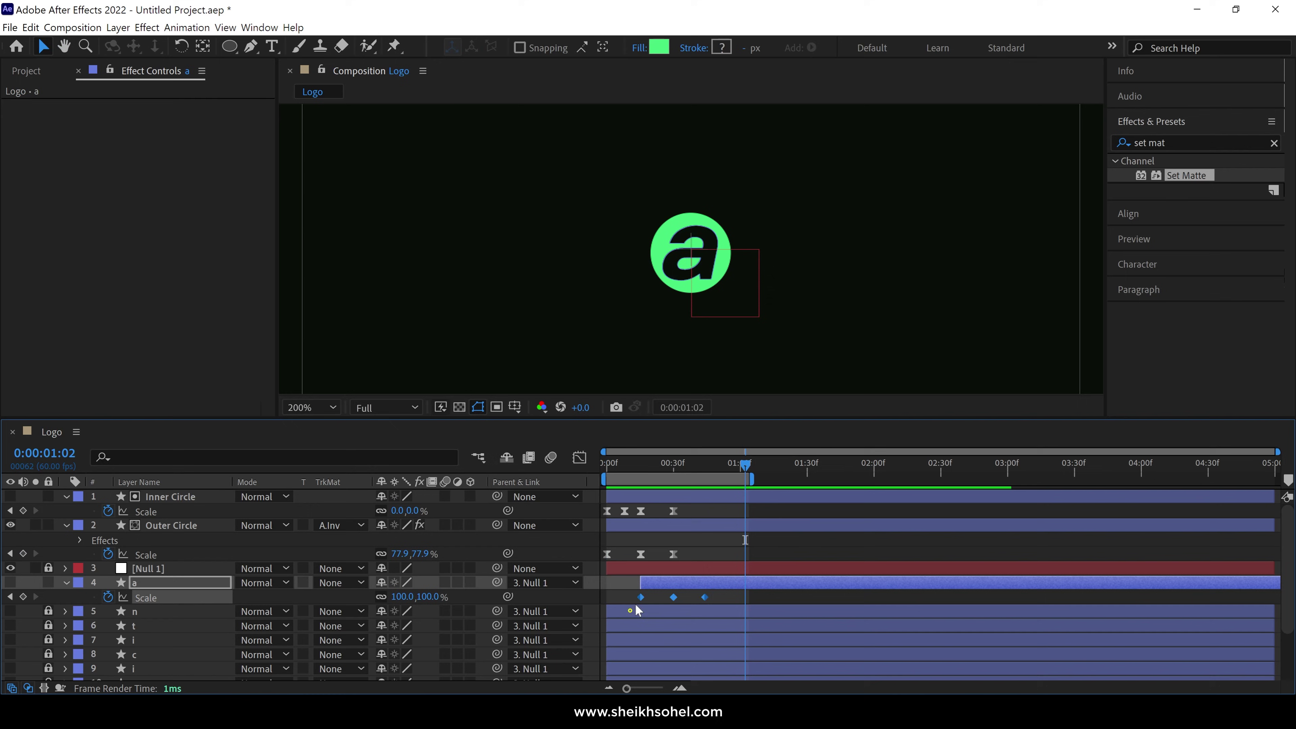
right_click(639, 596)
mouse_move(759, 589)
click(833, 497)
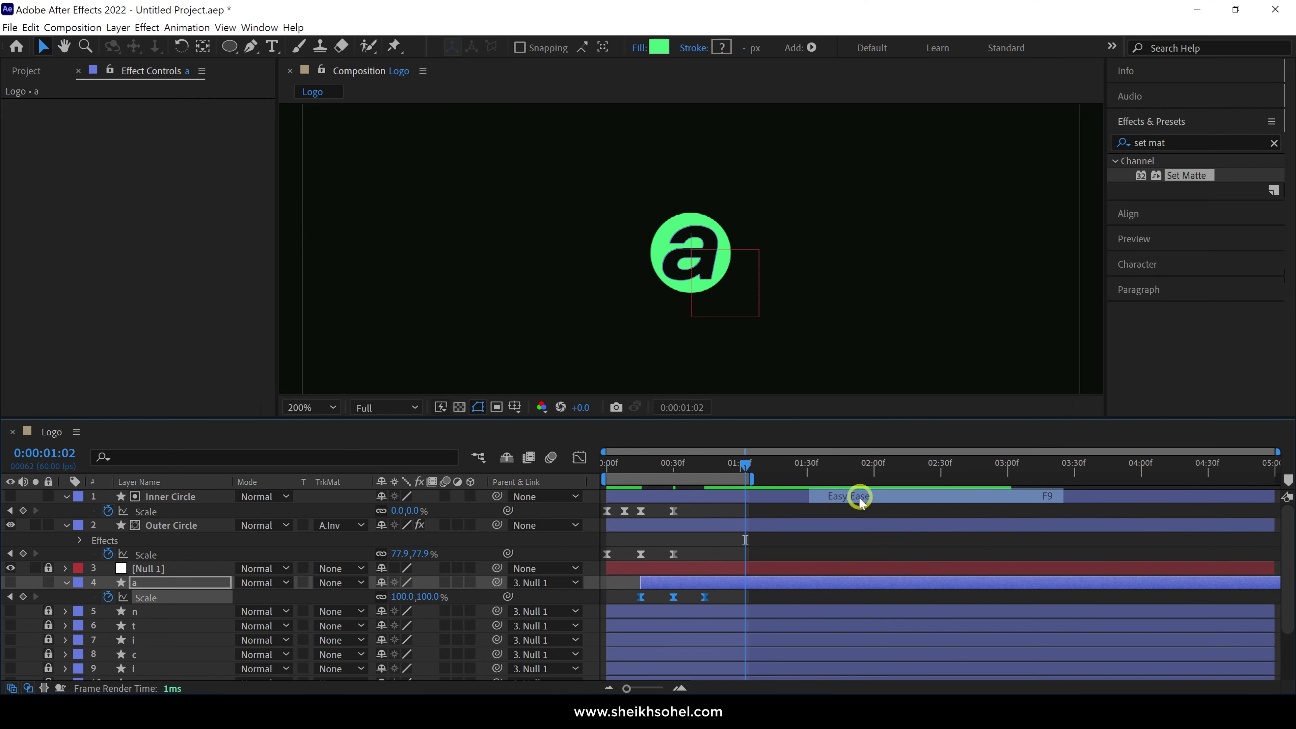
- Preview the eased ring and letter animation, playing it again from the start at 100% magnification
key(space)
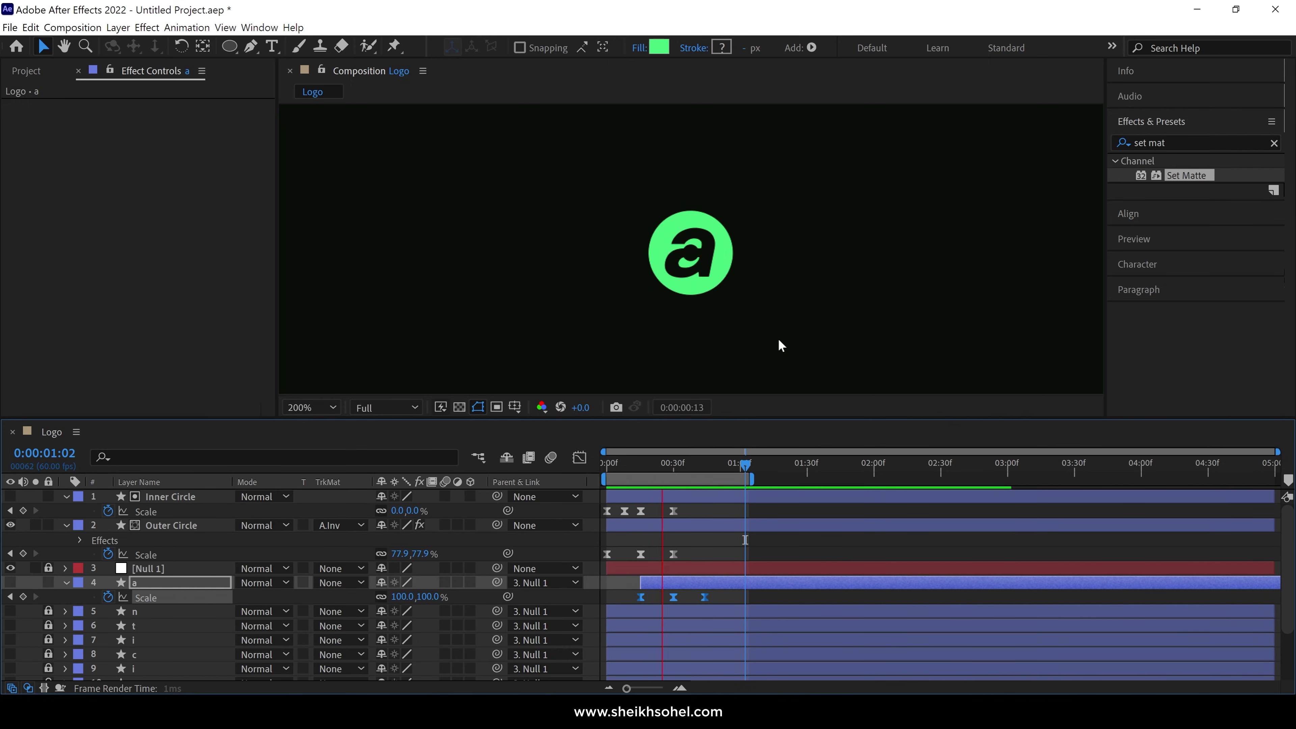
key(space)
key(comma)
drag(725, 464, 608, 465)
key(space)
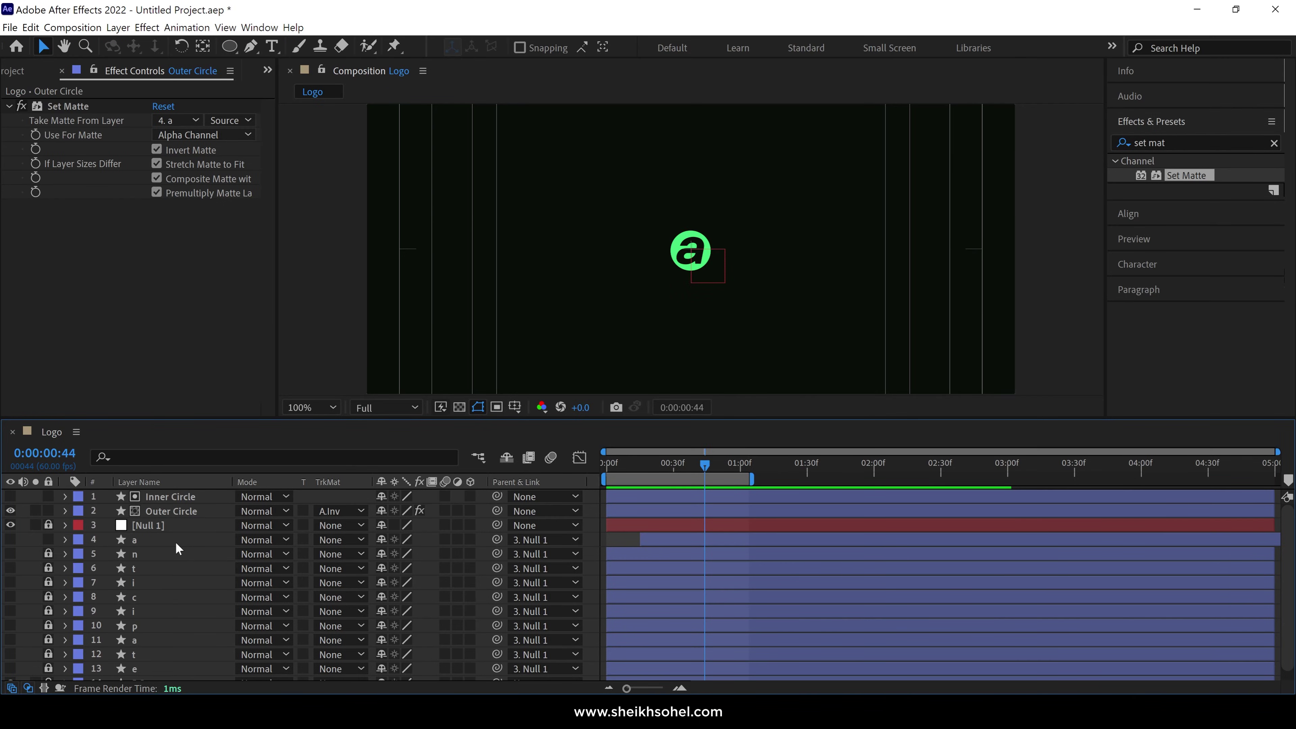
- Set up the Ellipse tool with no fill and a 10 px green stroke
key(shift+slash)
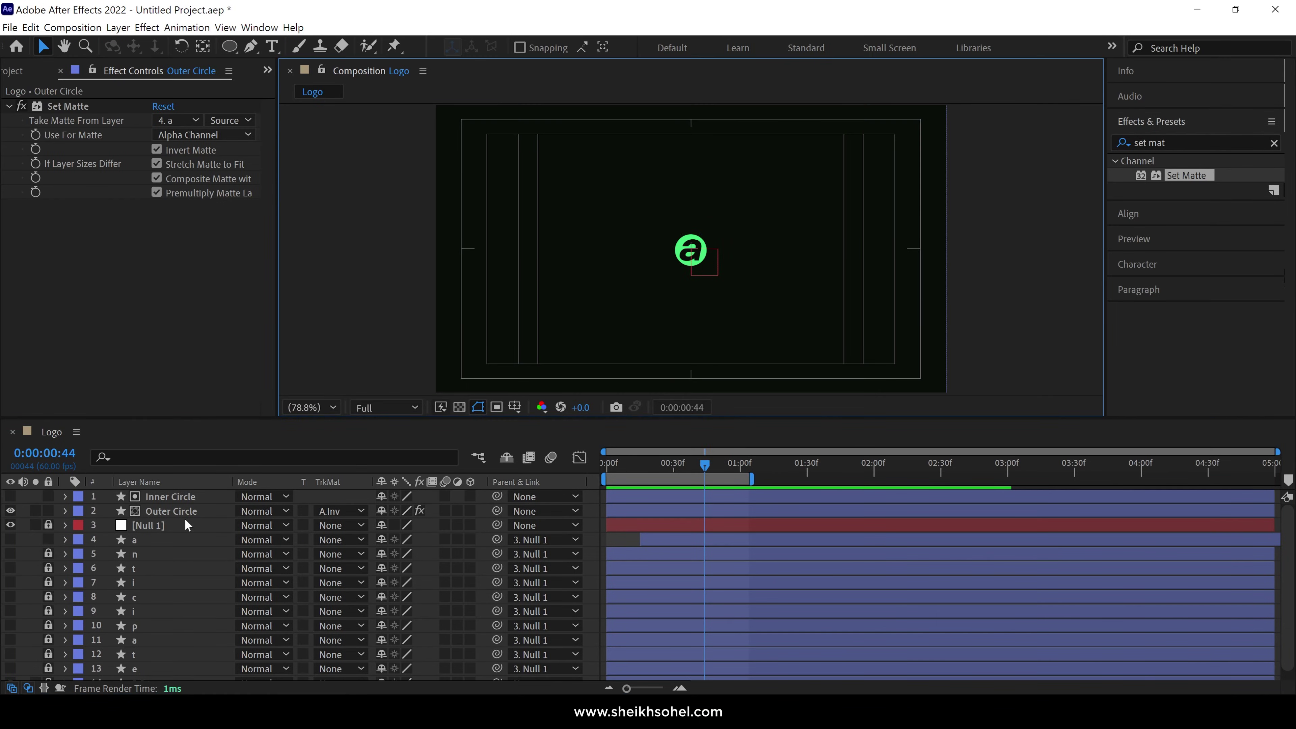
click(229, 46)
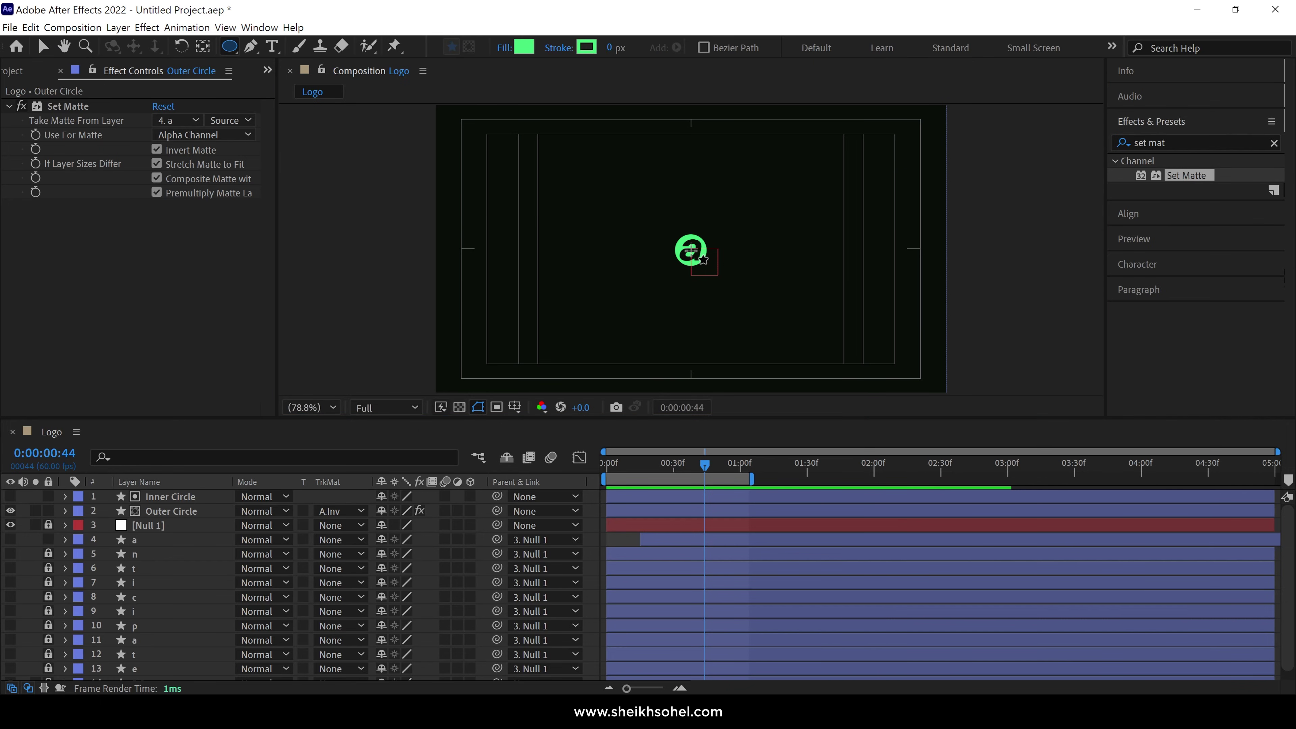
click(504, 47)
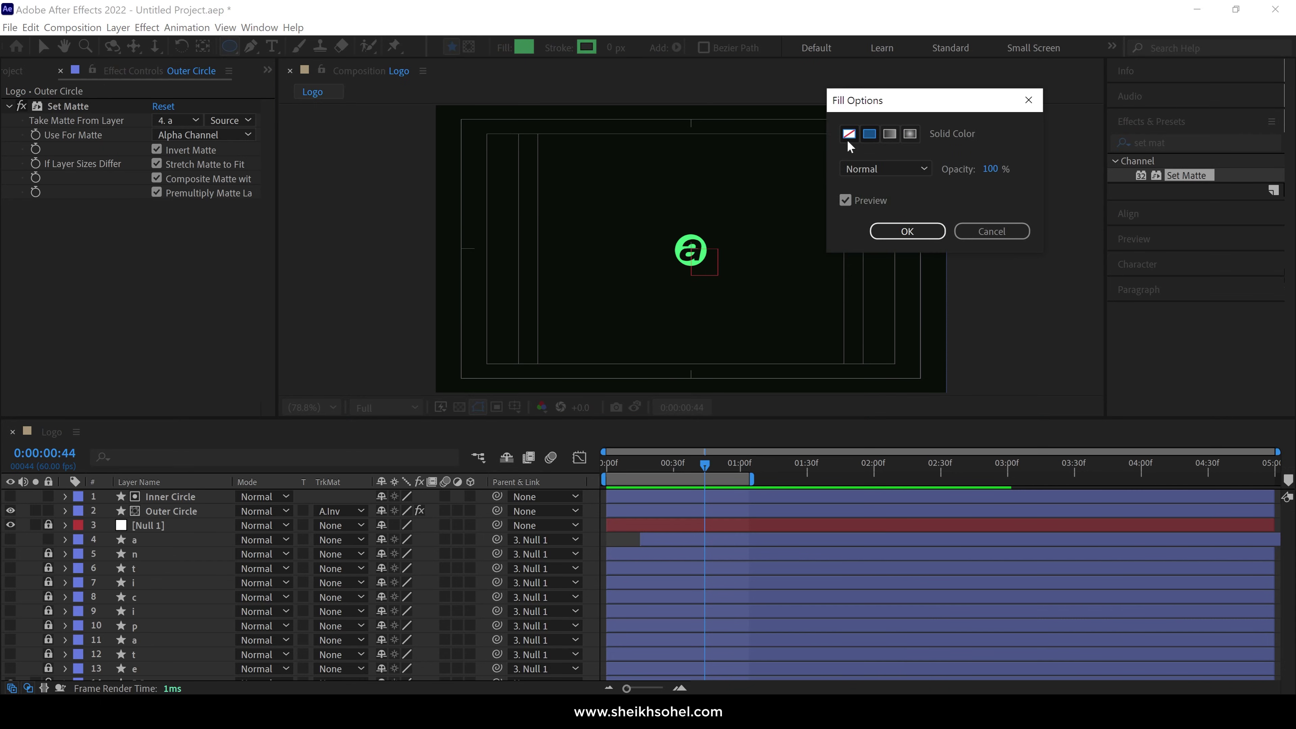
click(849, 134)
click(904, 232)
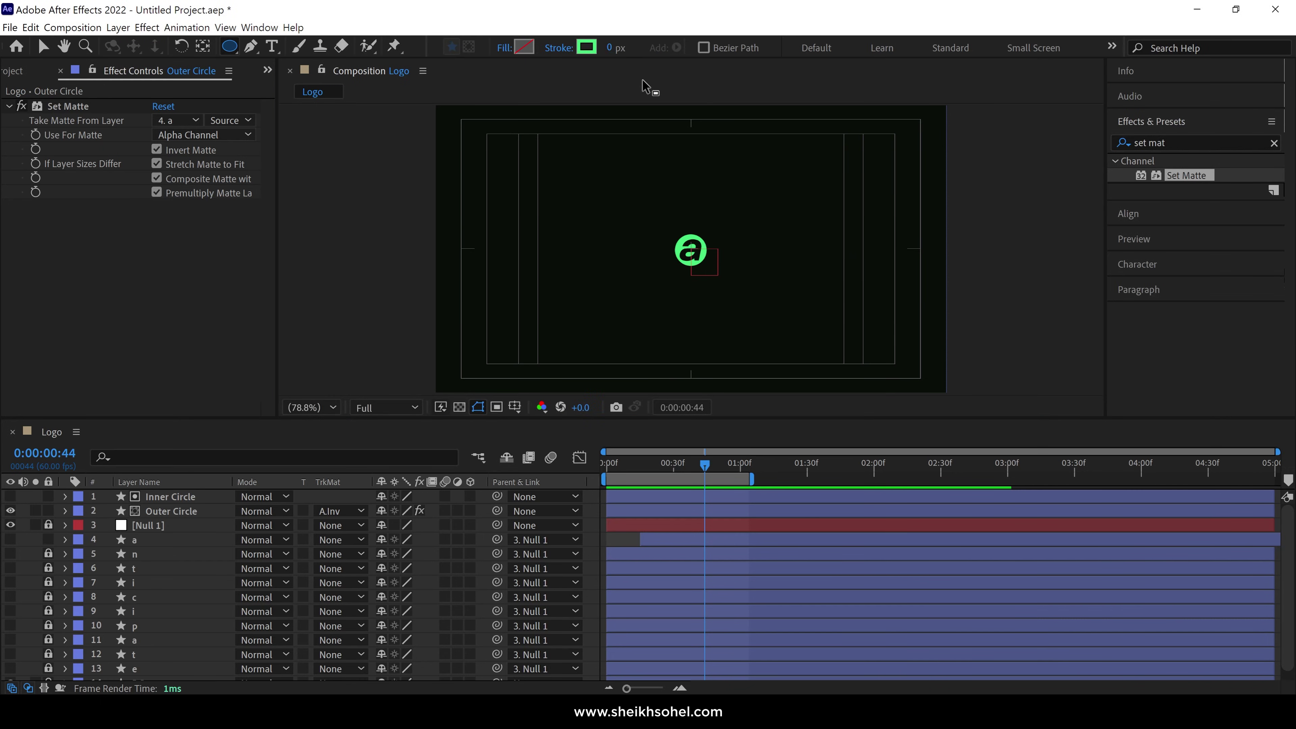
click(610, 48)
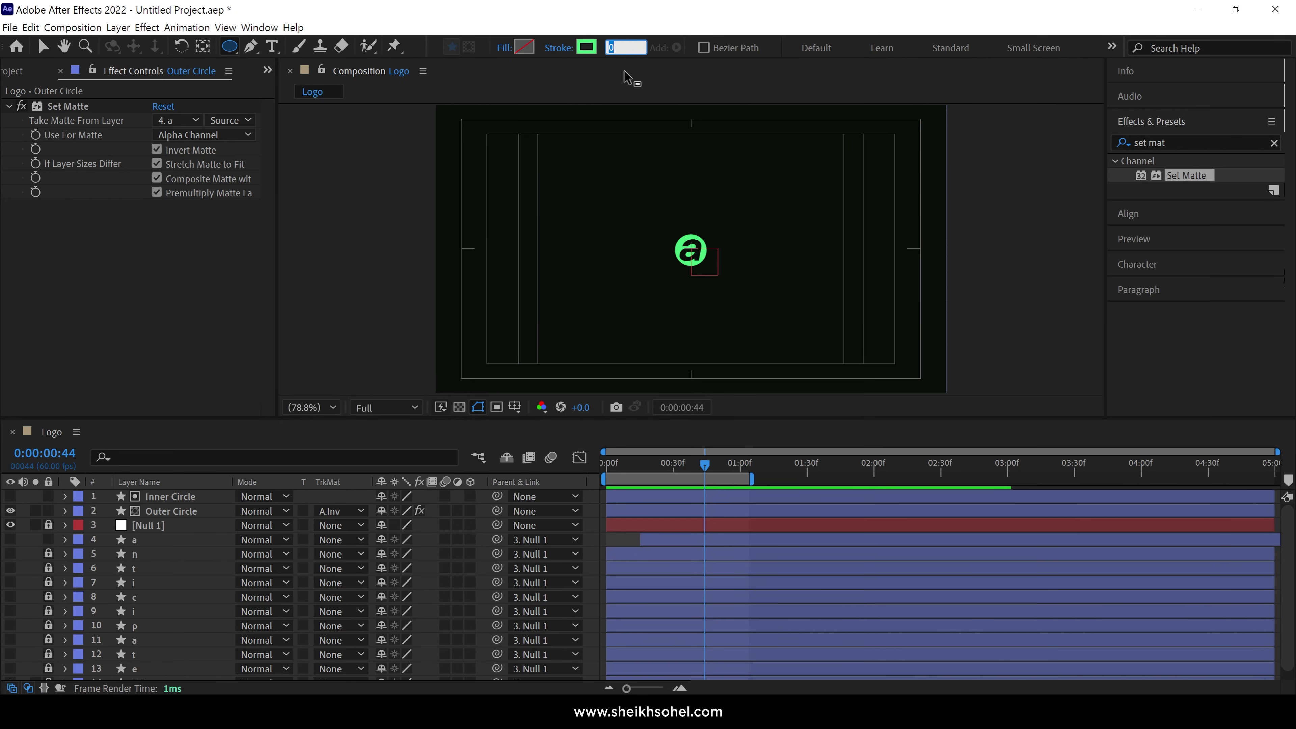
text(10)
key(Return)
key(slash)
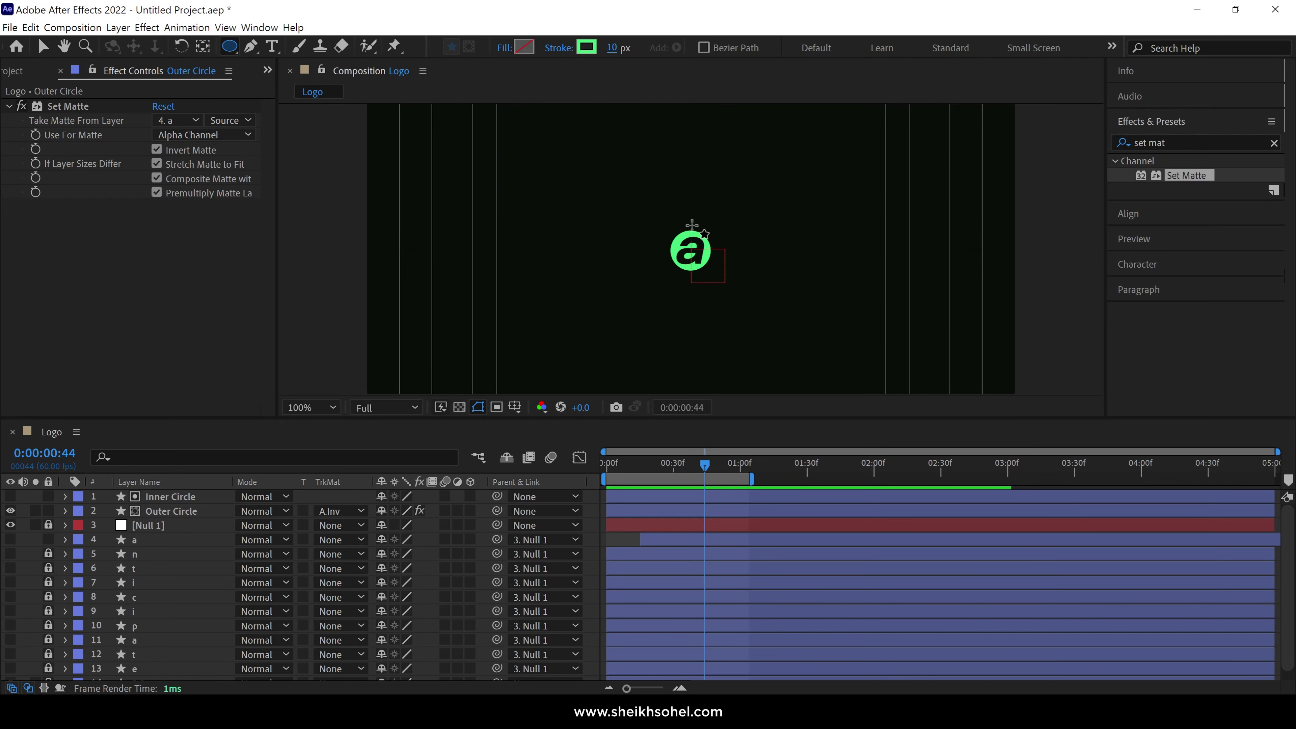
- Draw a stroked circle around the ringed letter a from its center, and nudge it slightly up to align
drag(690, 252, 743, 313)
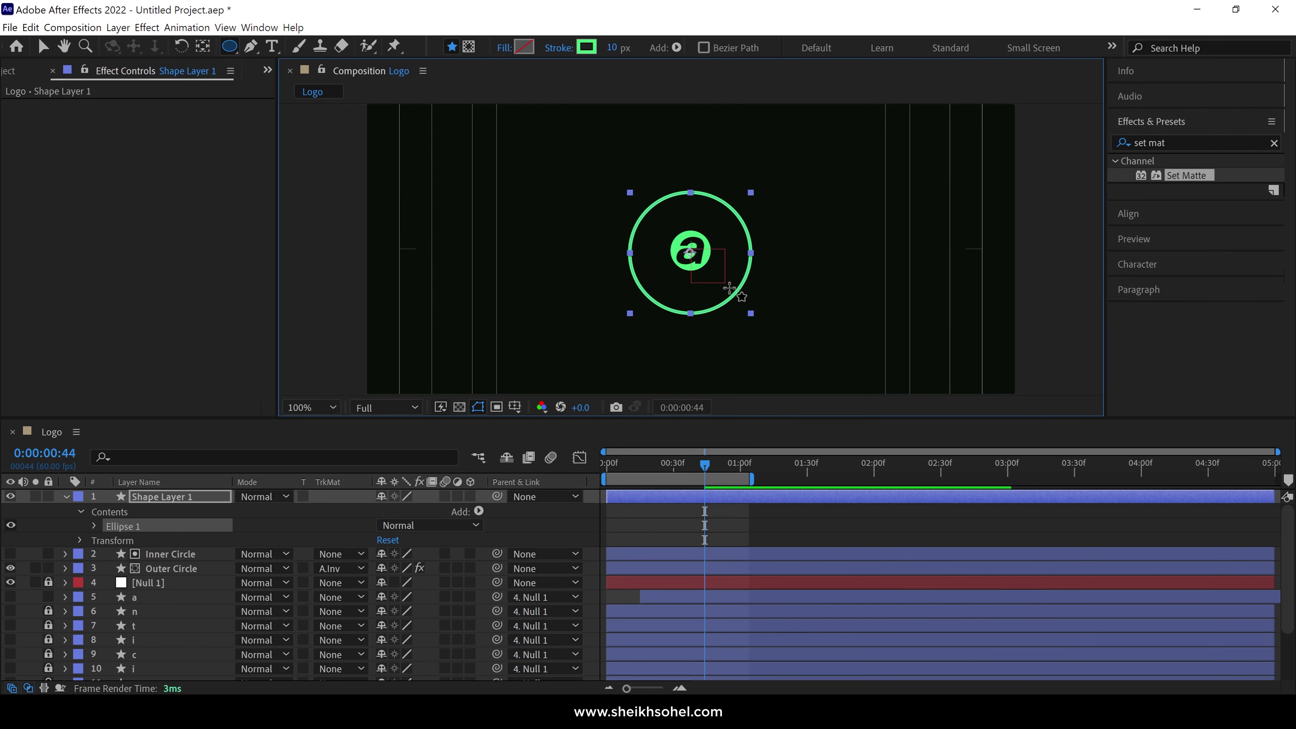
key(v)
click(694, 265)
key(Up)
key(Up)
key(Up)
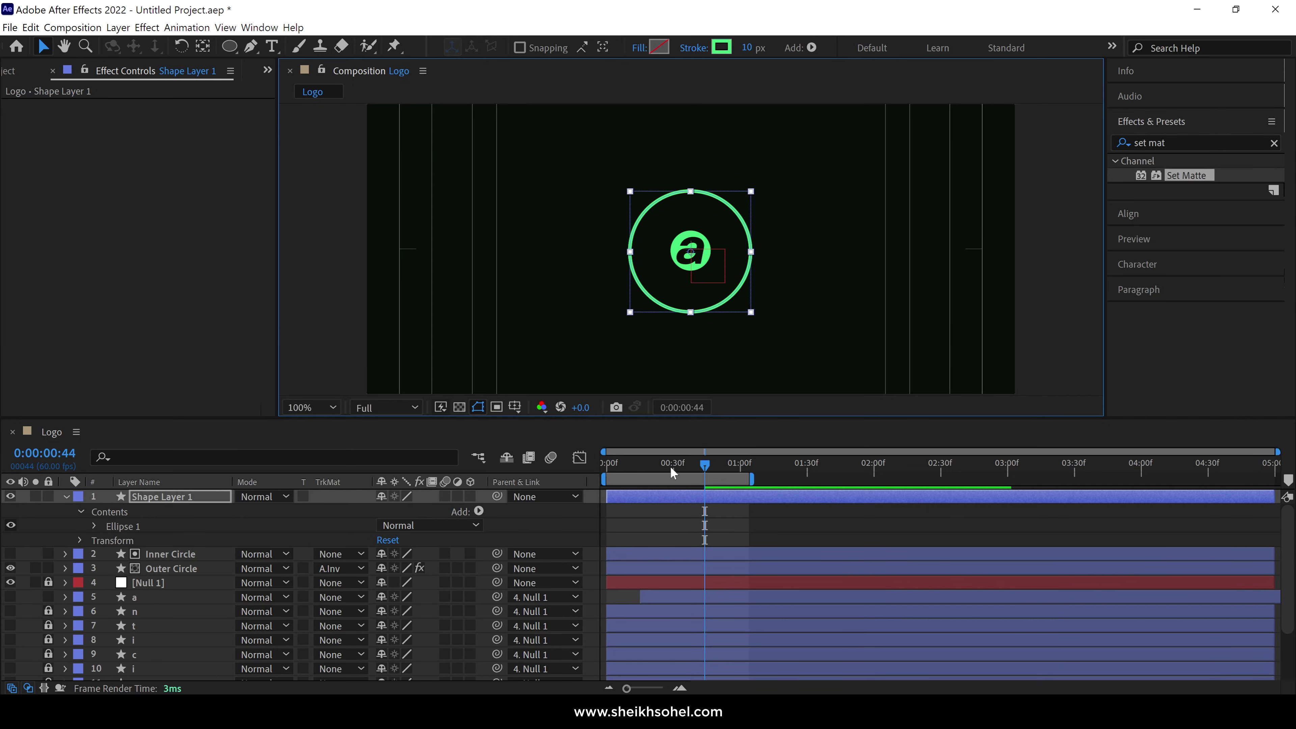
- Move the current time to 0:00:00:15 and rename the new circle's layer Wave Circle
drag(671, 468, 645, 474)
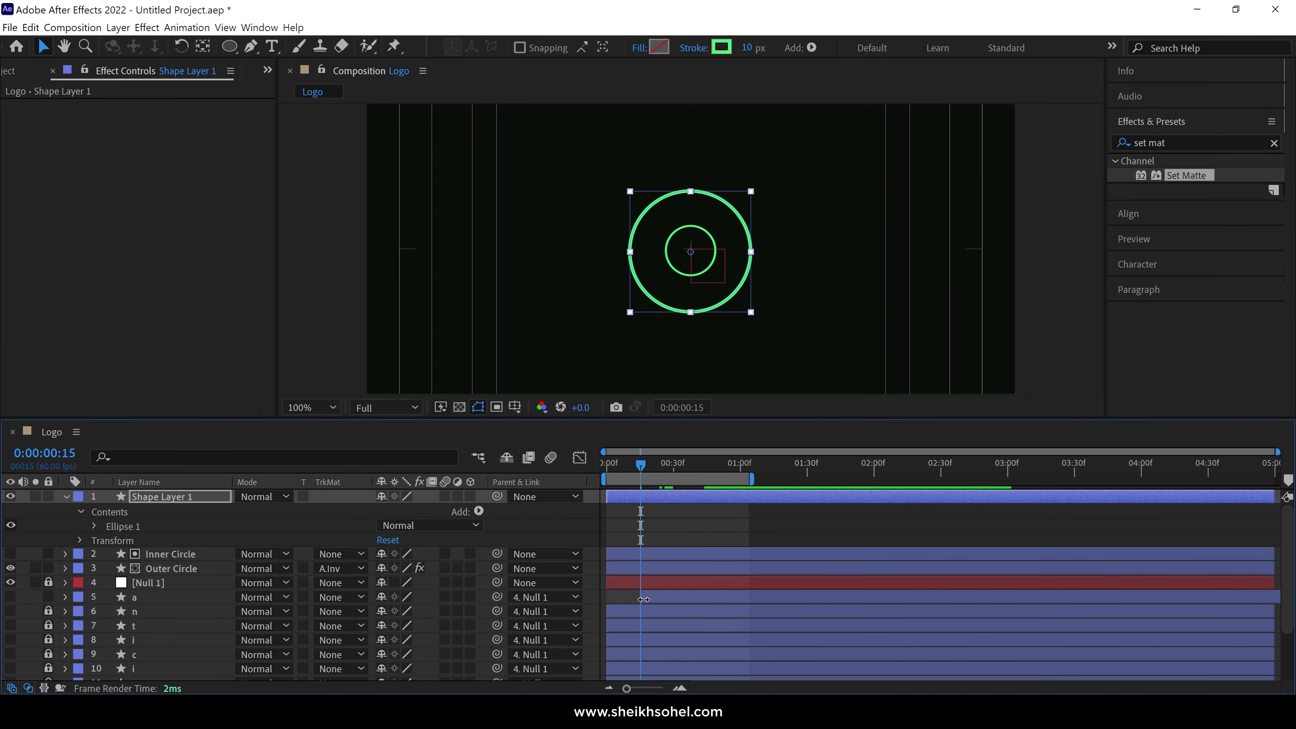
click(664, 600)
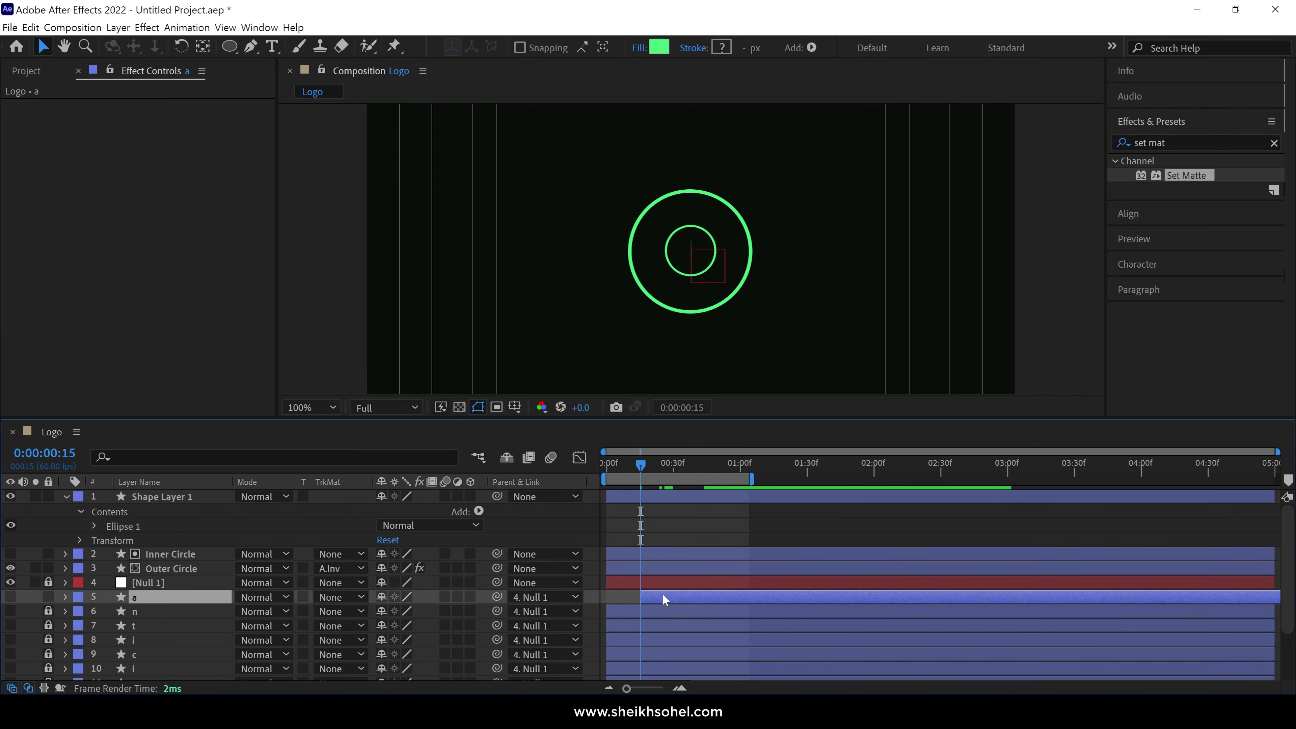
click(206, 498)
key(Return)
text(Wav)
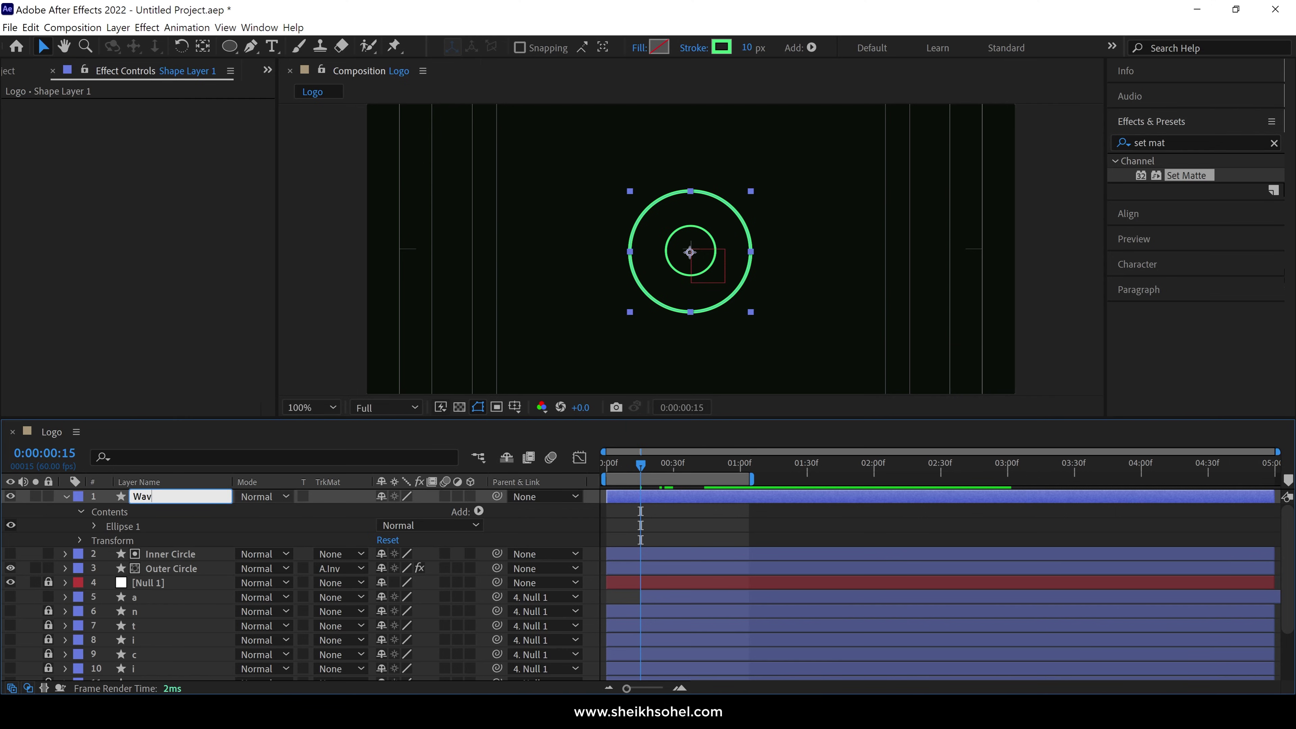
text(e Circle)
key(Return)
key(ctrl+grave)
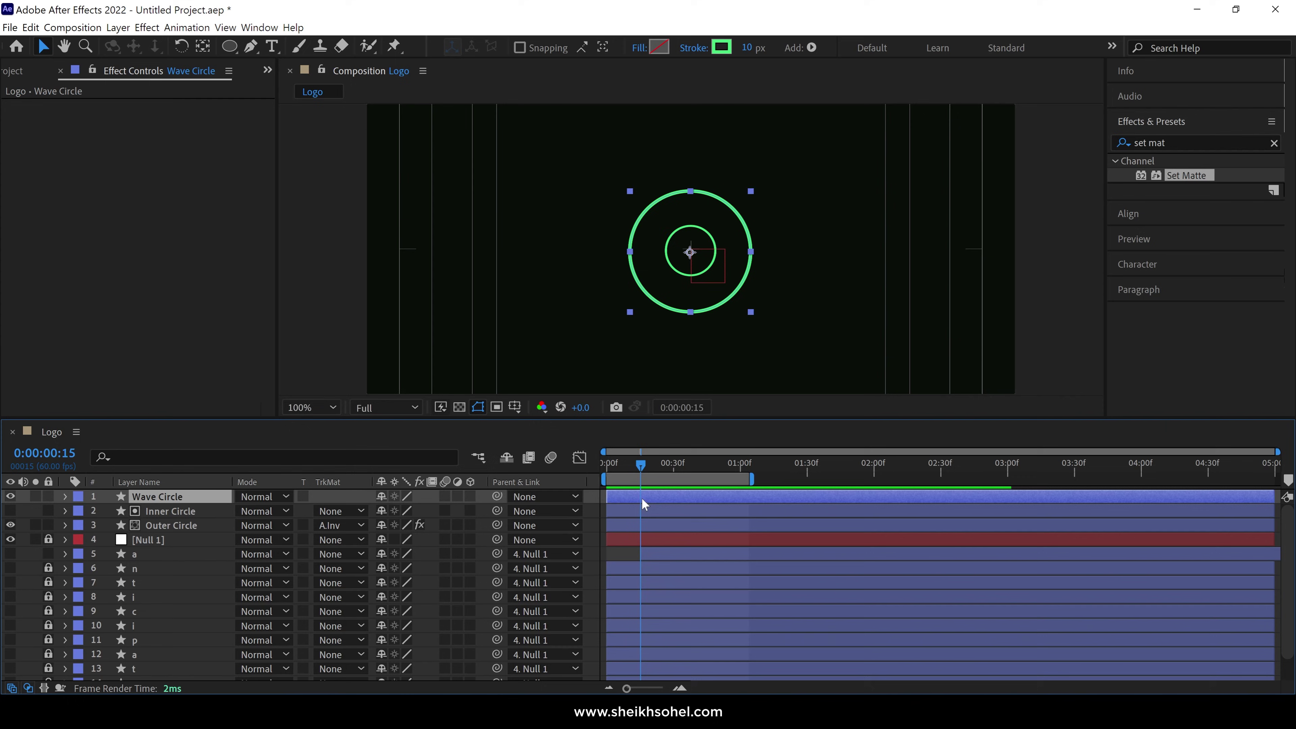
- Shift the Wave Circle layer to start at 0:00:00:15 and add a Scale keyframe there
drag(623, 491, 651, 500)
key(s)
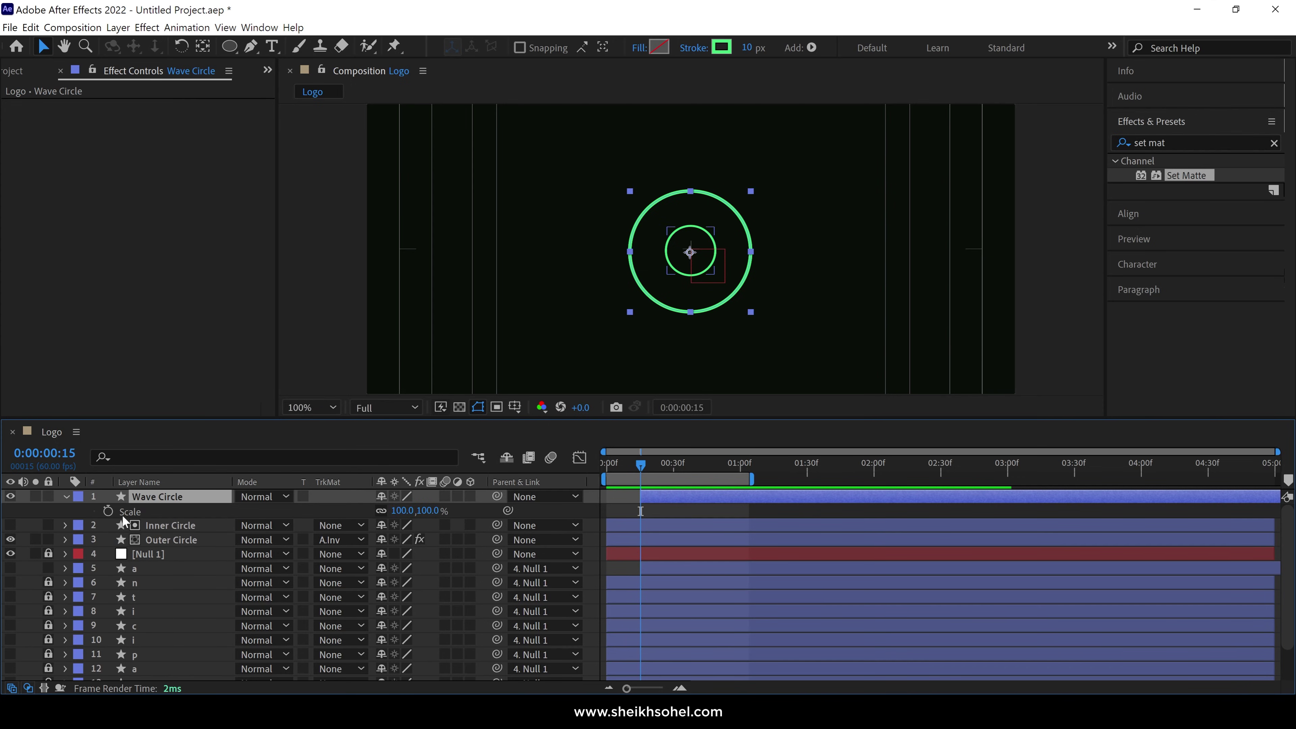
click(107, 511)
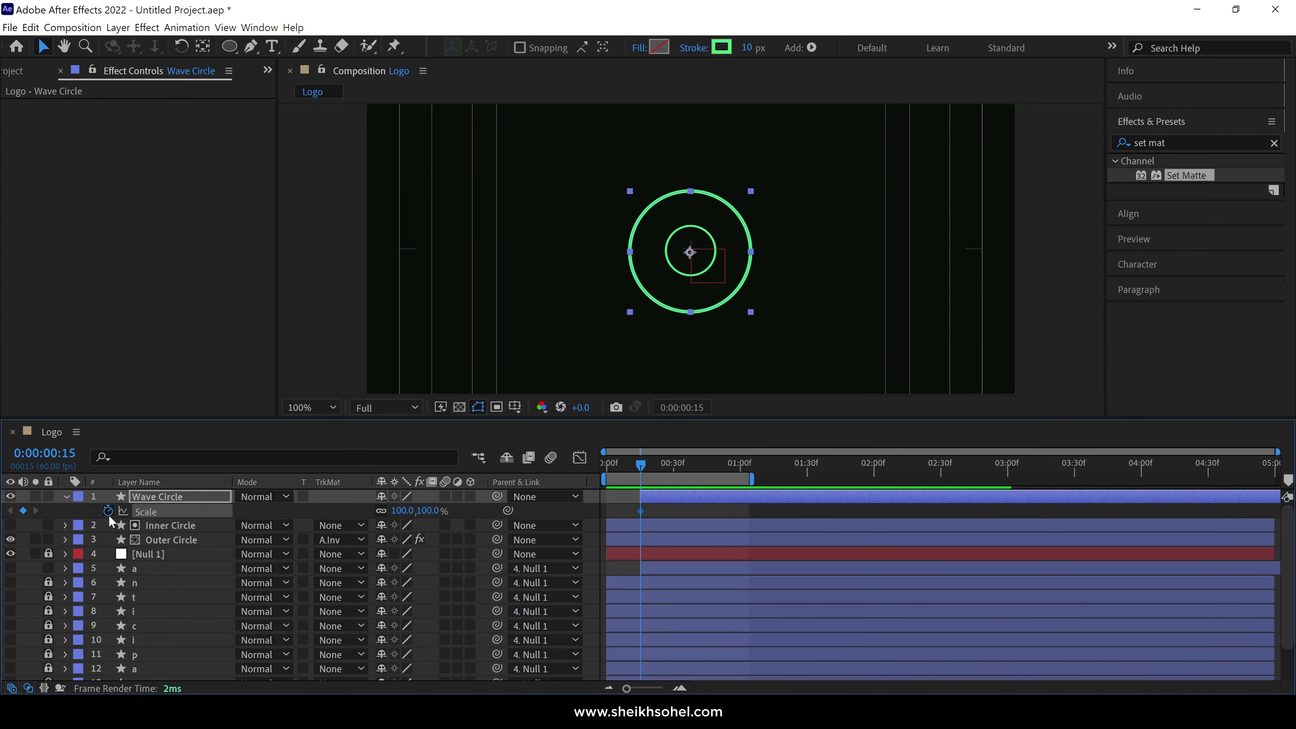
- Find Wave Circle's Stroke Width property, add a keyframe for it at 0:00:00:15, and show only the keyframed properties
click(179, 458)
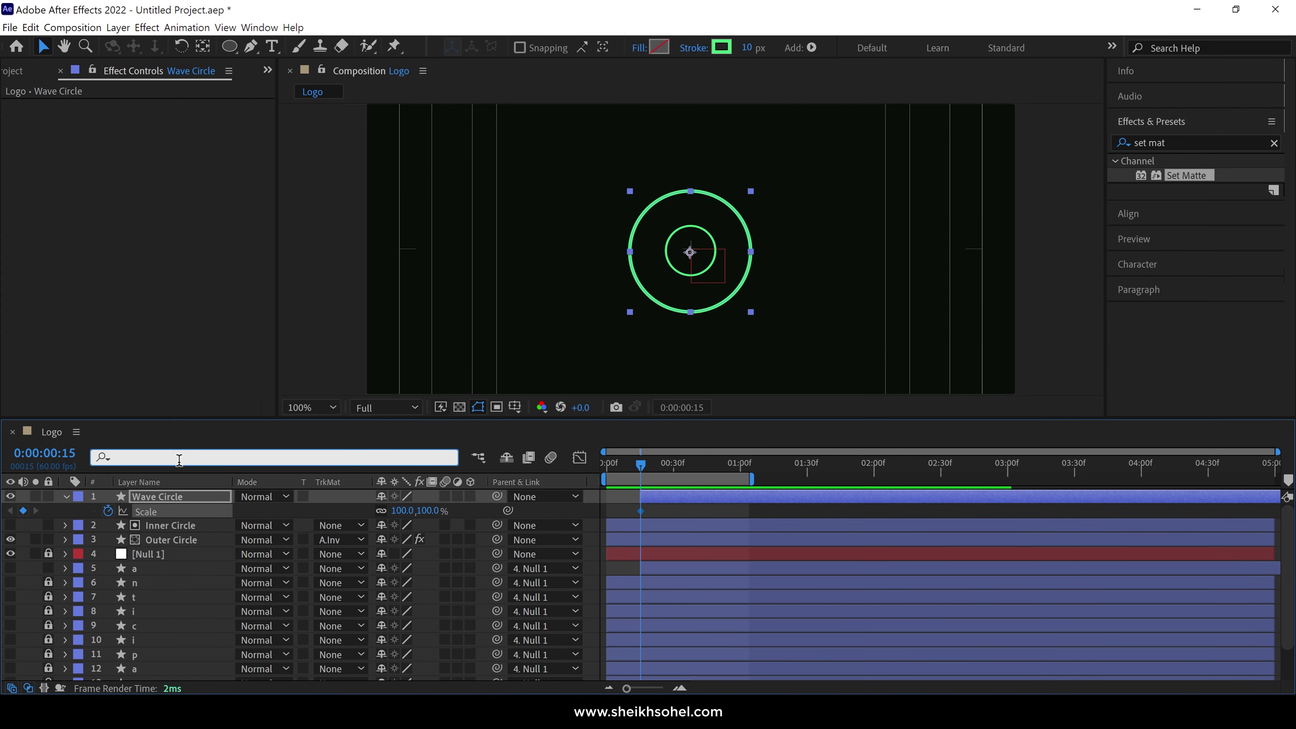
text(wid)
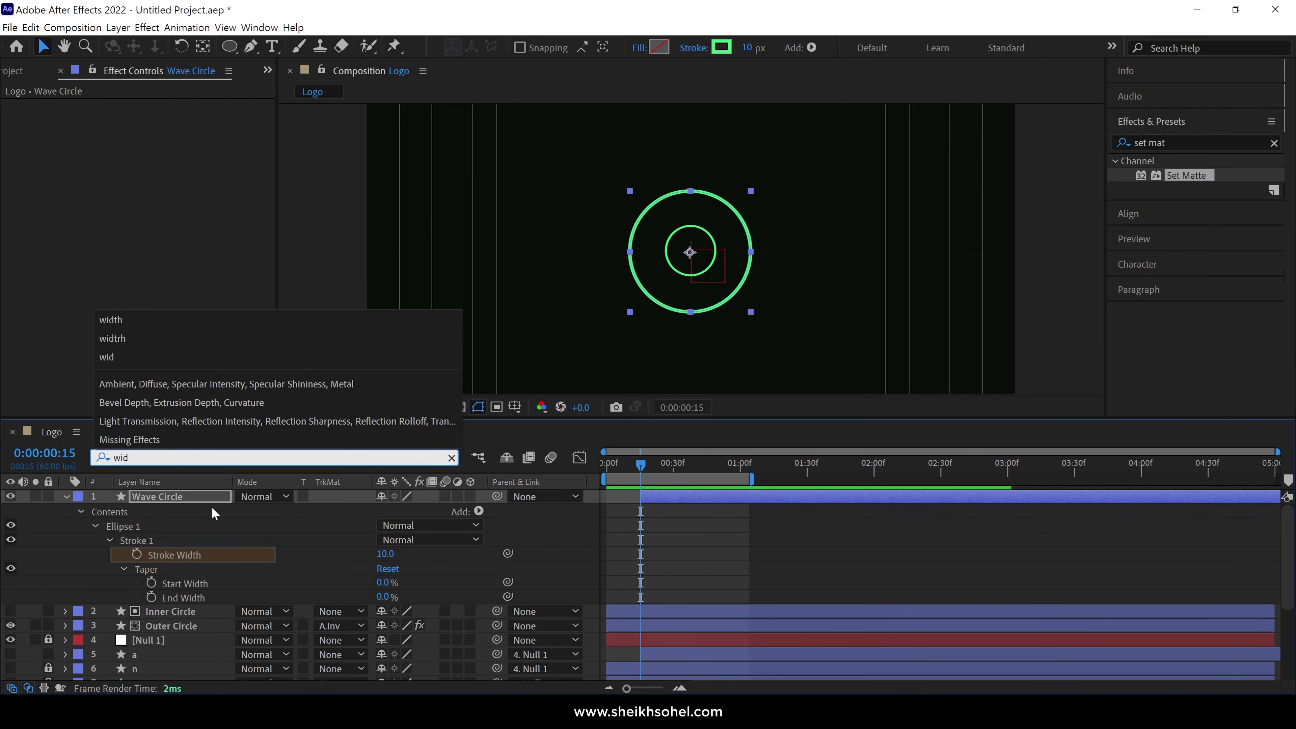
text(th)
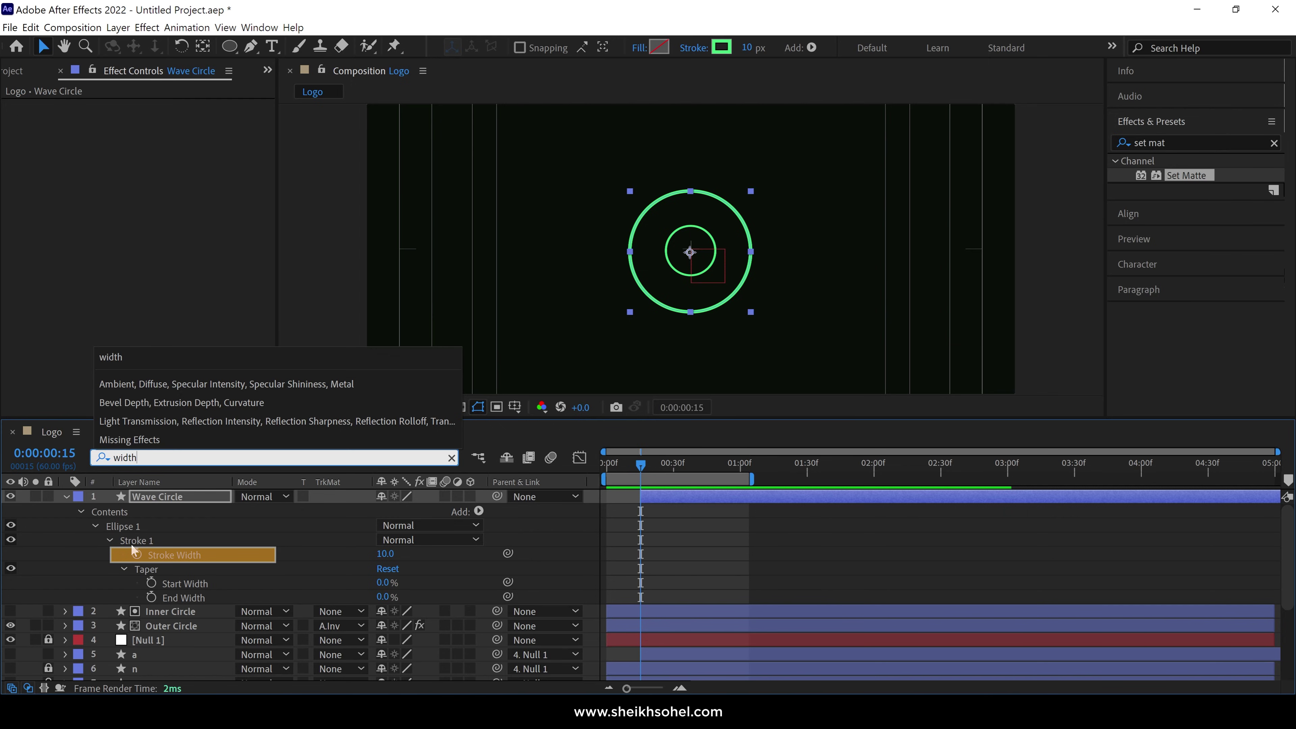
click(138, 555)
click(138, 555)
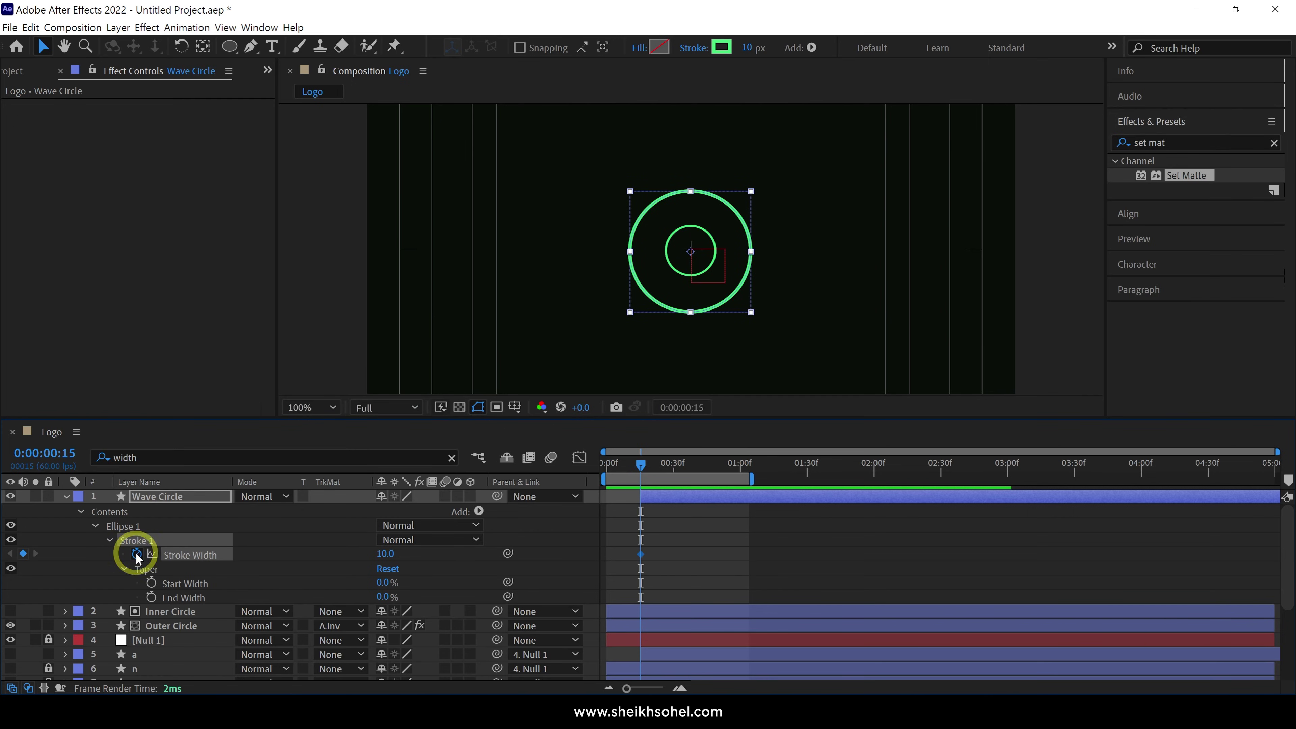
key(u)
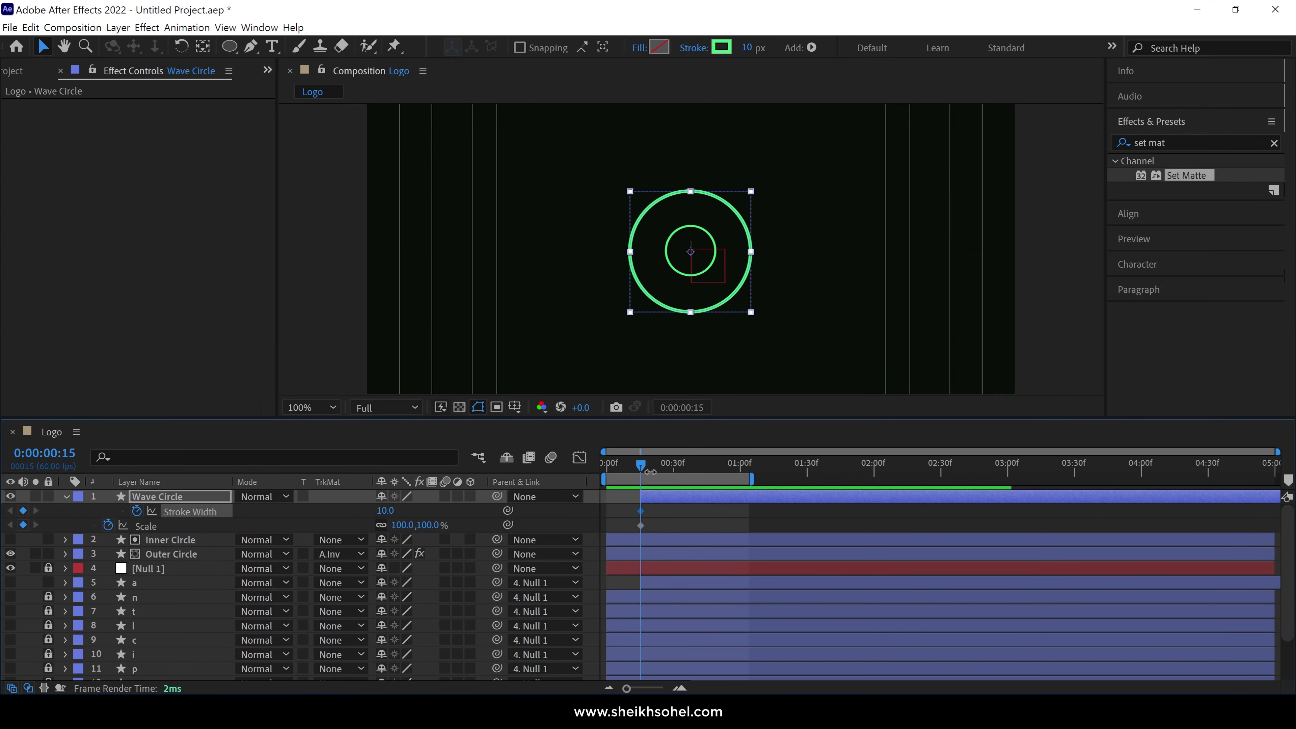
- At 0:00:01:04, set Wave Circle's Stroke Width to 0 and add a Scale keyframe at 100%
drag(642, 471, 750, 491)
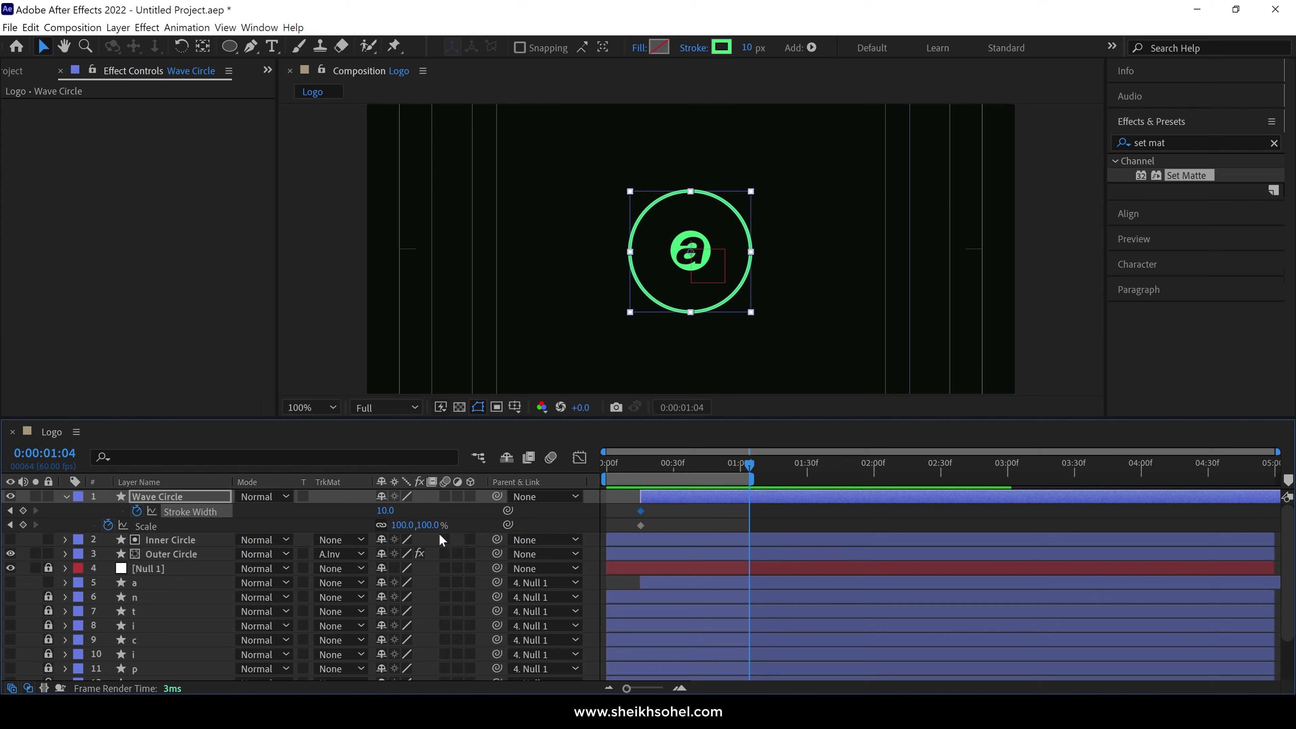
drag(386, 511, 361, 517)
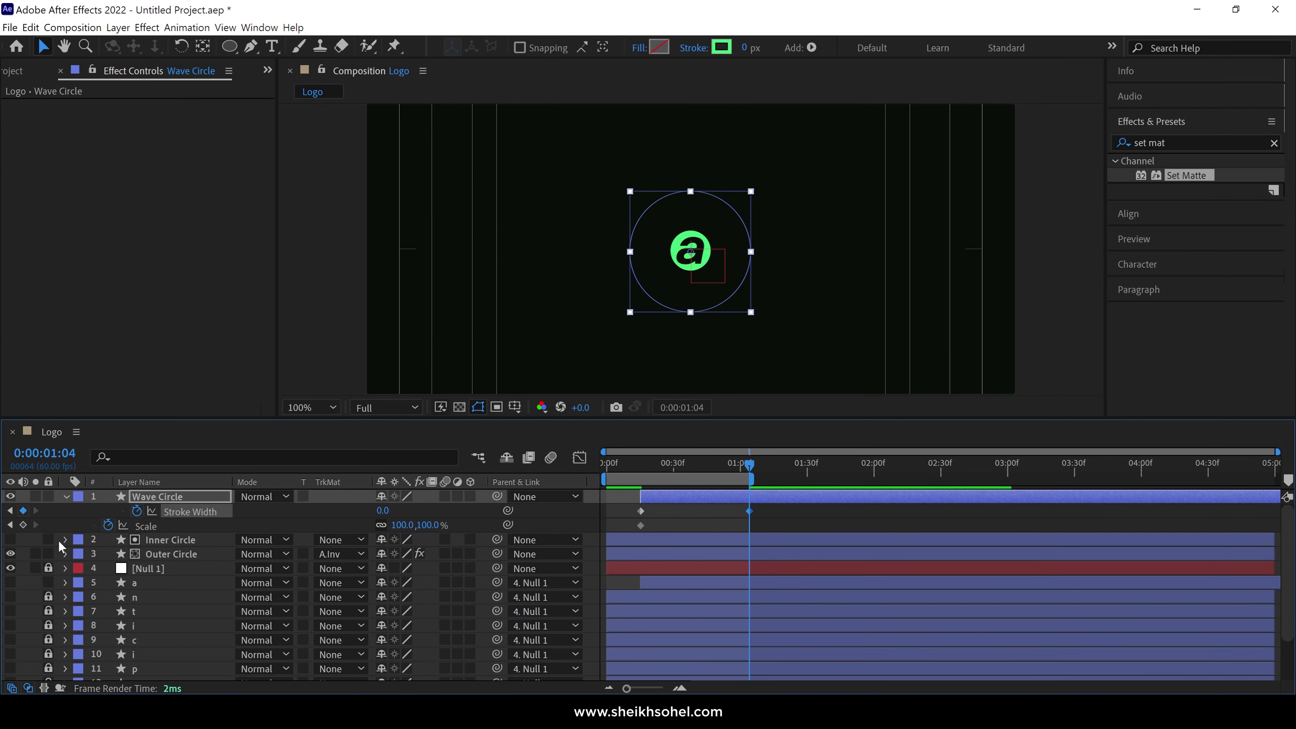
click(27, 526)
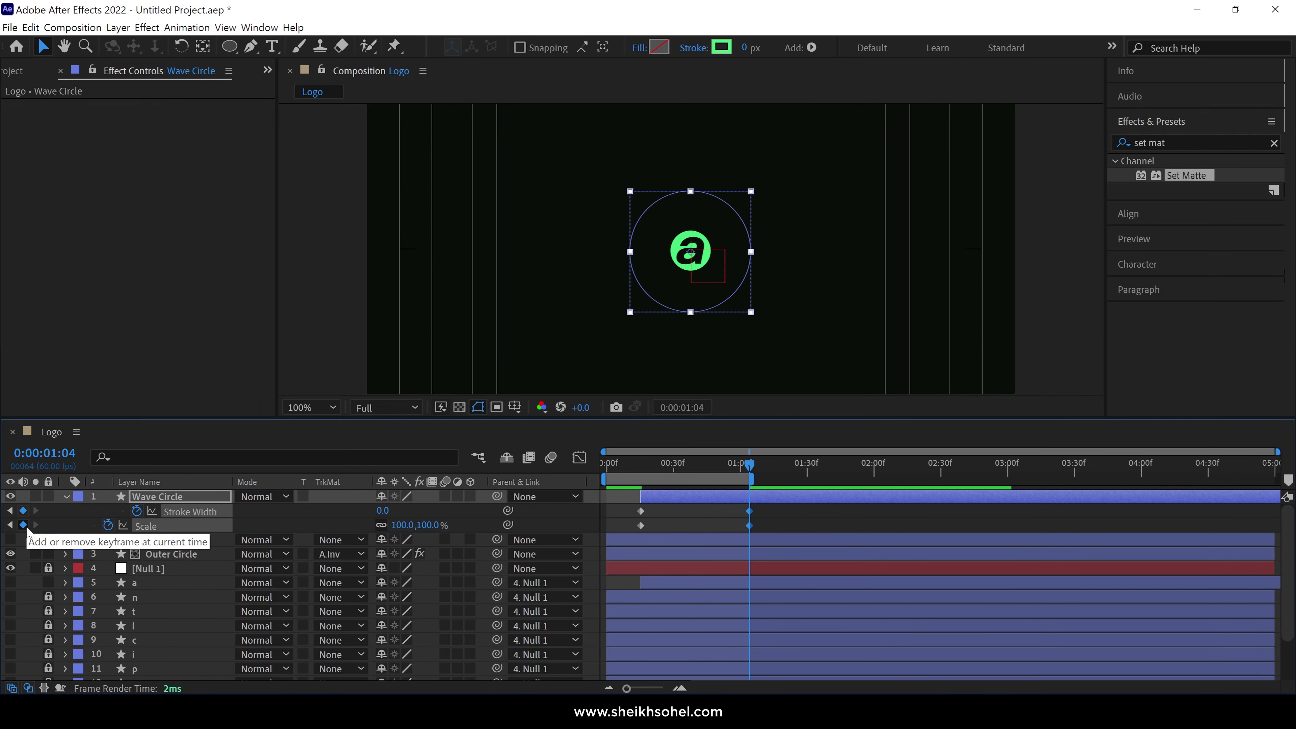
- Set Wave Circle's Scale to 0% at 0:00:00:15 and preview the expanding ring
drag(755, 472, 641, 466)
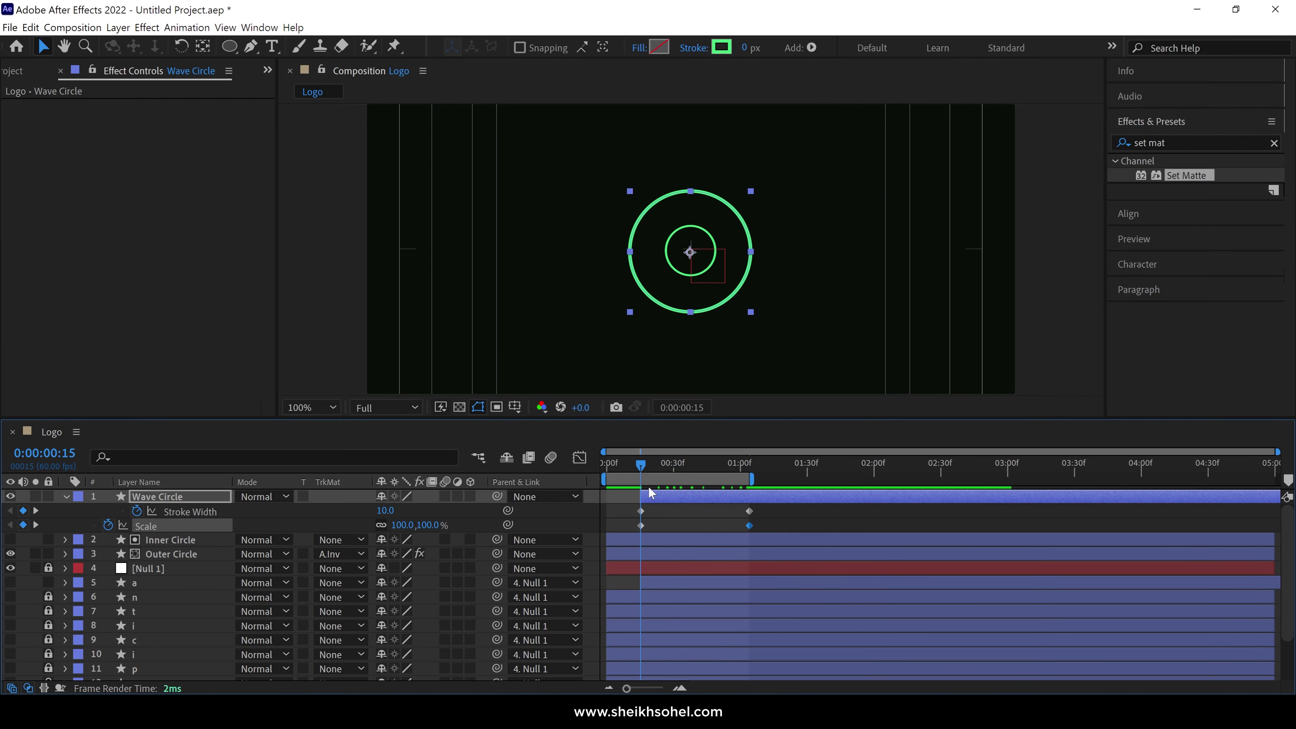
click(403, 526)
key(Return)
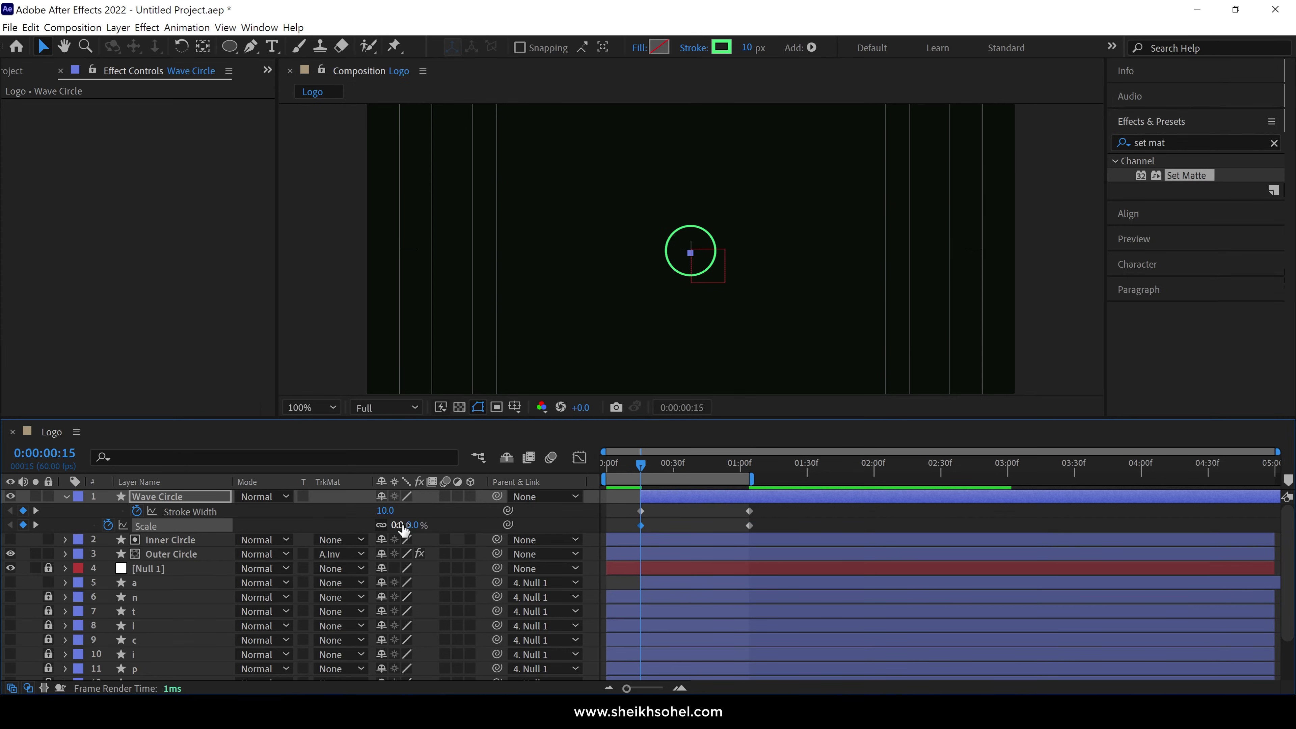
key(space)
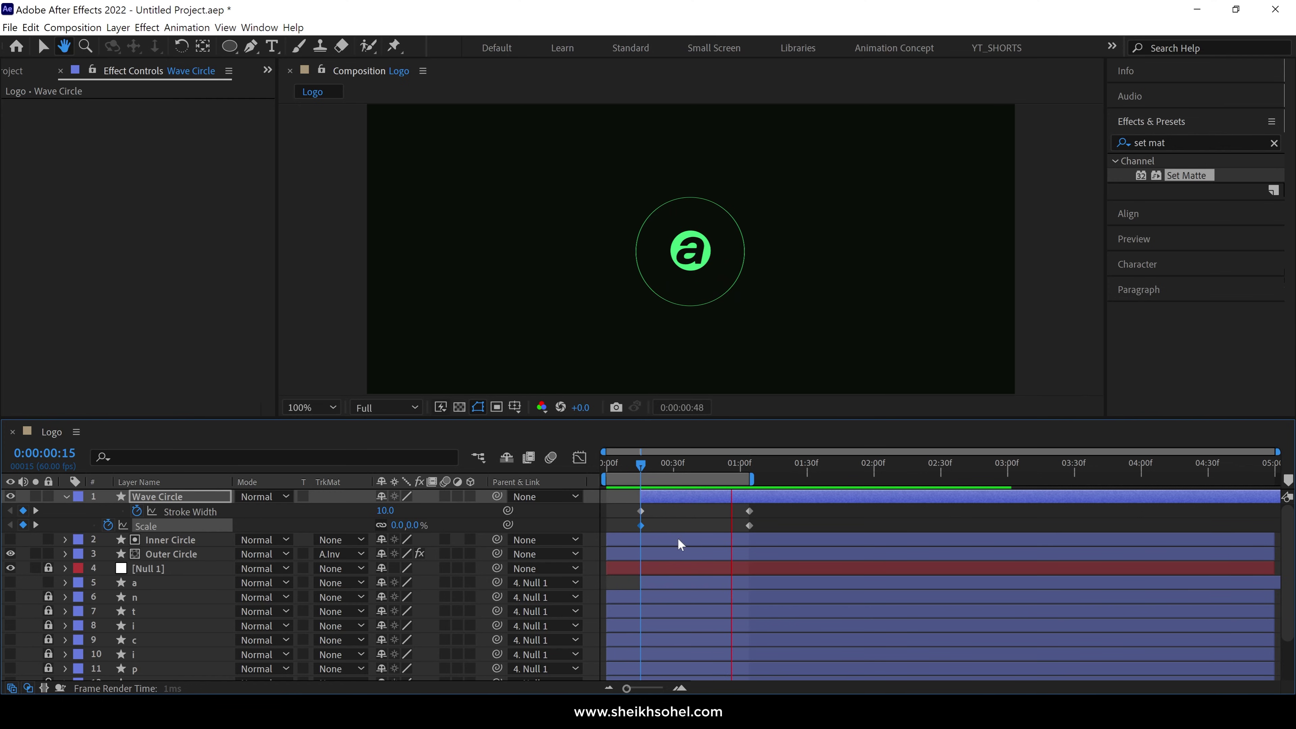
key(space)
- Apply Easy Ease to Wave Circle's ending Stroke Width and Scale keyframes
drag(778, 508, 734, 535)
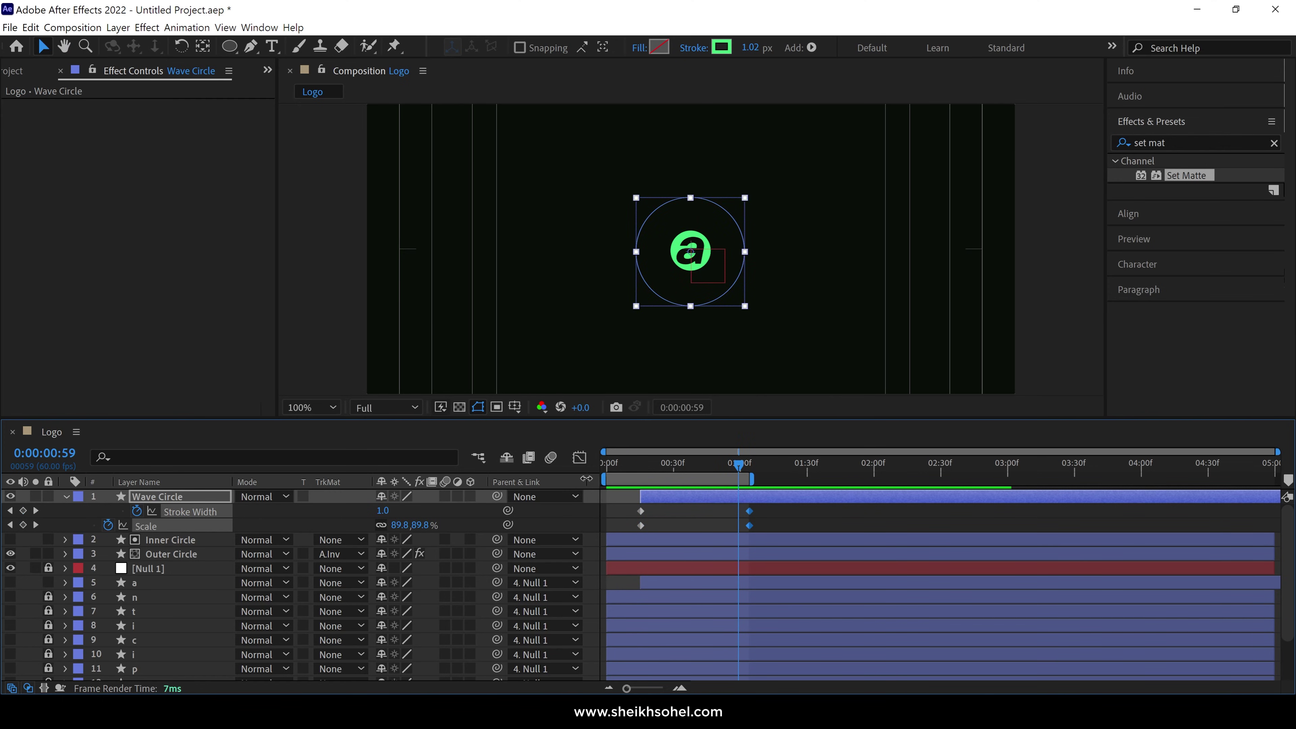
right_click(749, 525)
mouse_move(827, 681)
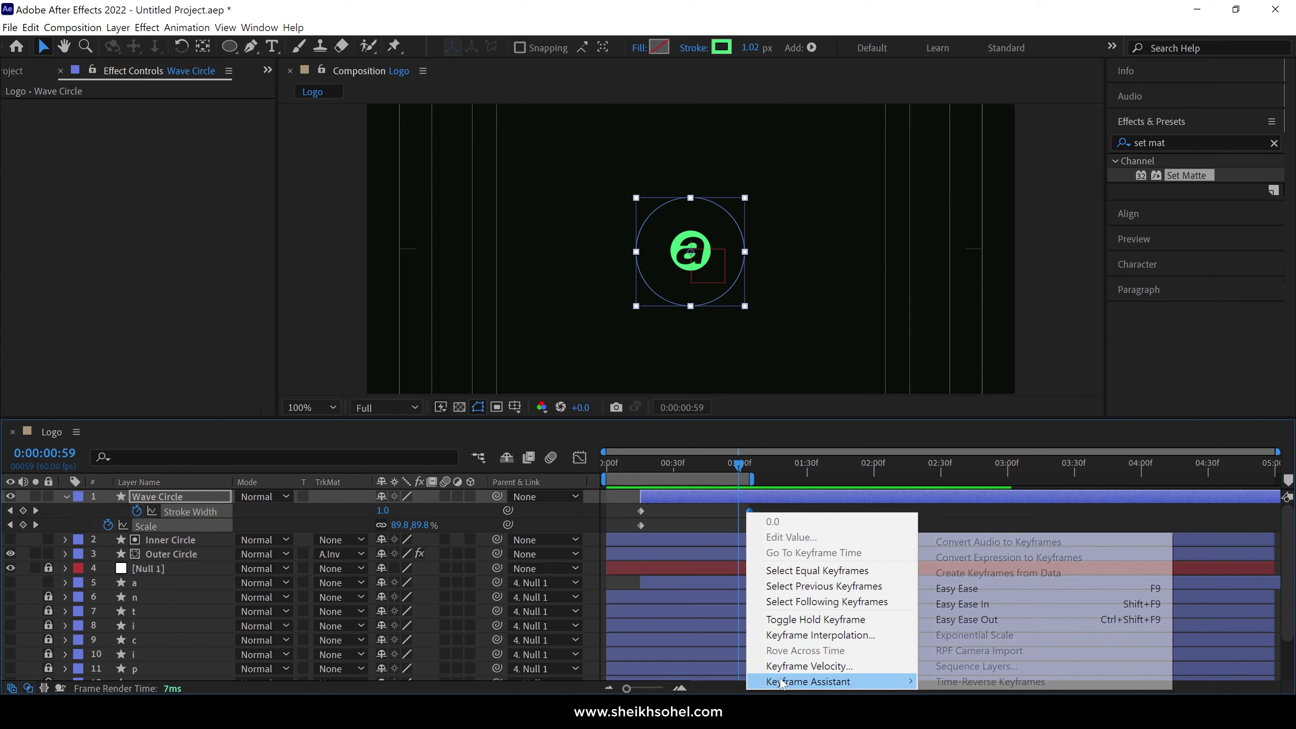
click(957, 589)
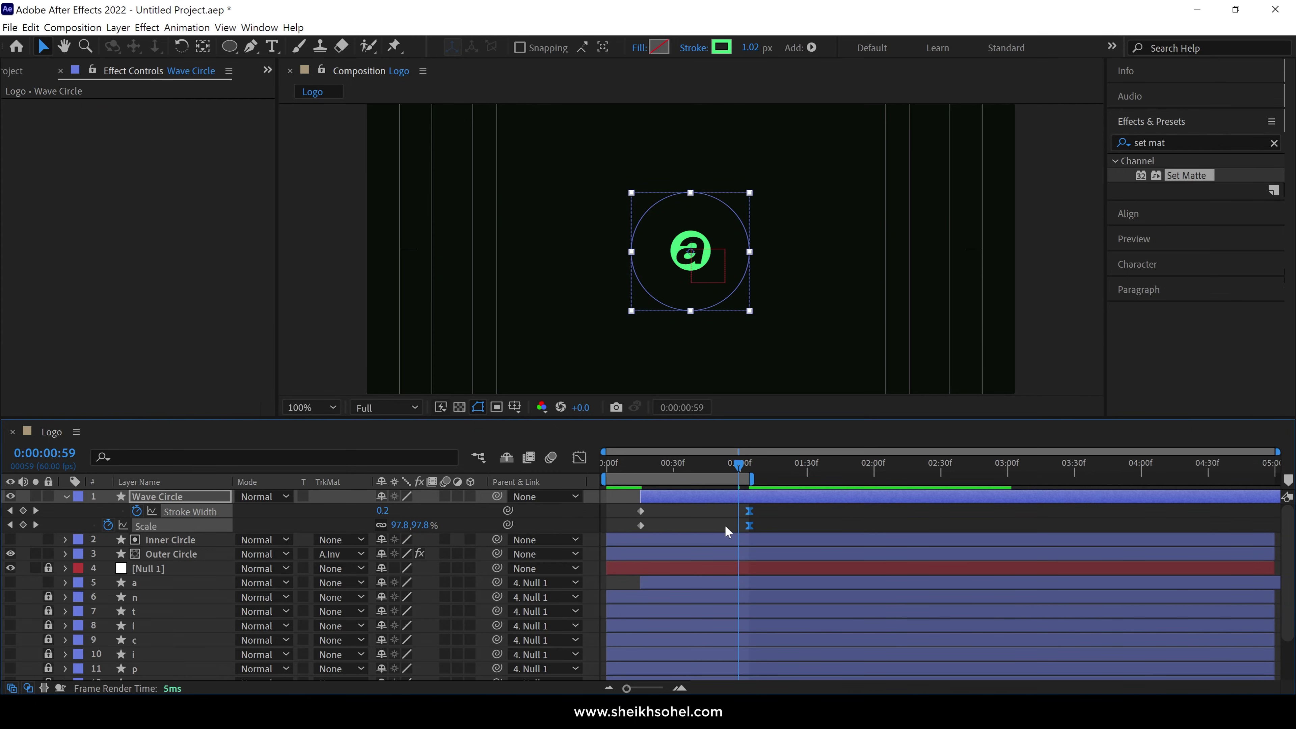
- Lengthen the incoming ease of Wave Circle's ending keyframes in the speed graph for a fast start, and preview it
click(580, 457)
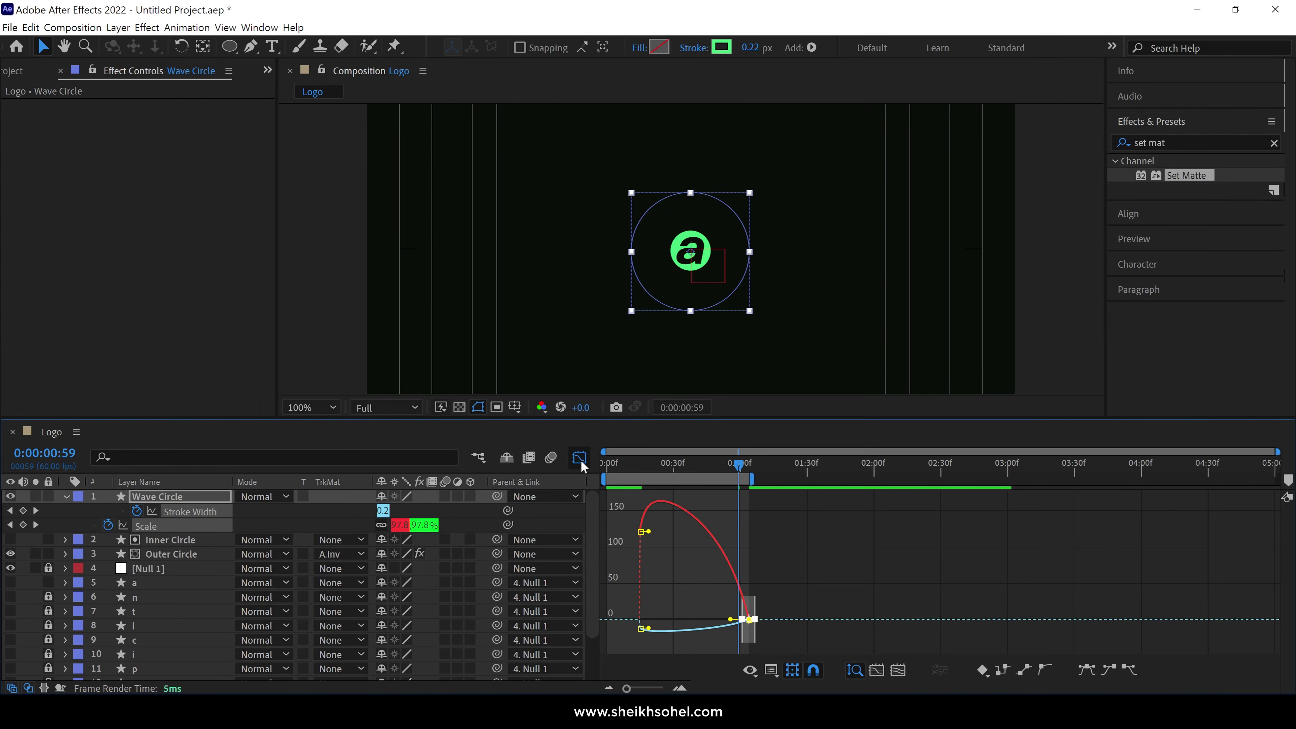
mouse_move(790, 598)
mouse_down()
mouse_move(738, 638)
mouse_move(707, 632)
mouse_up()
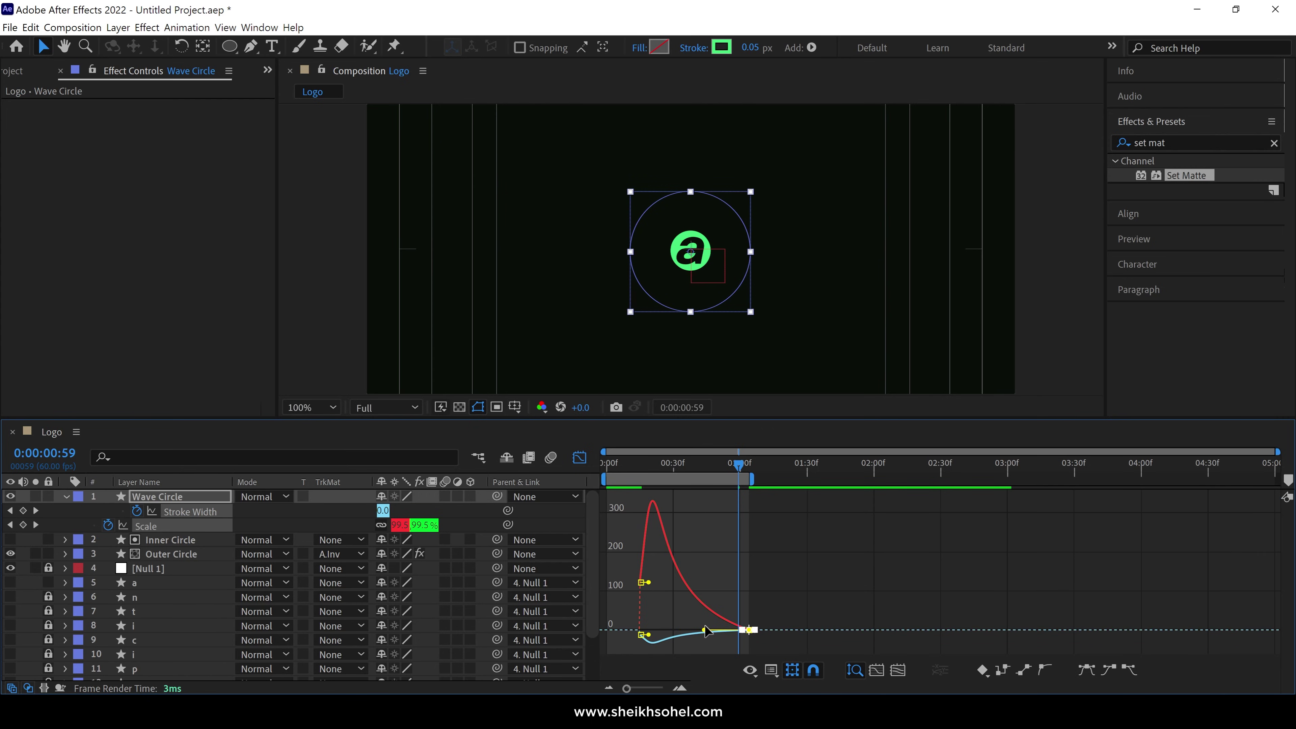
key(space)
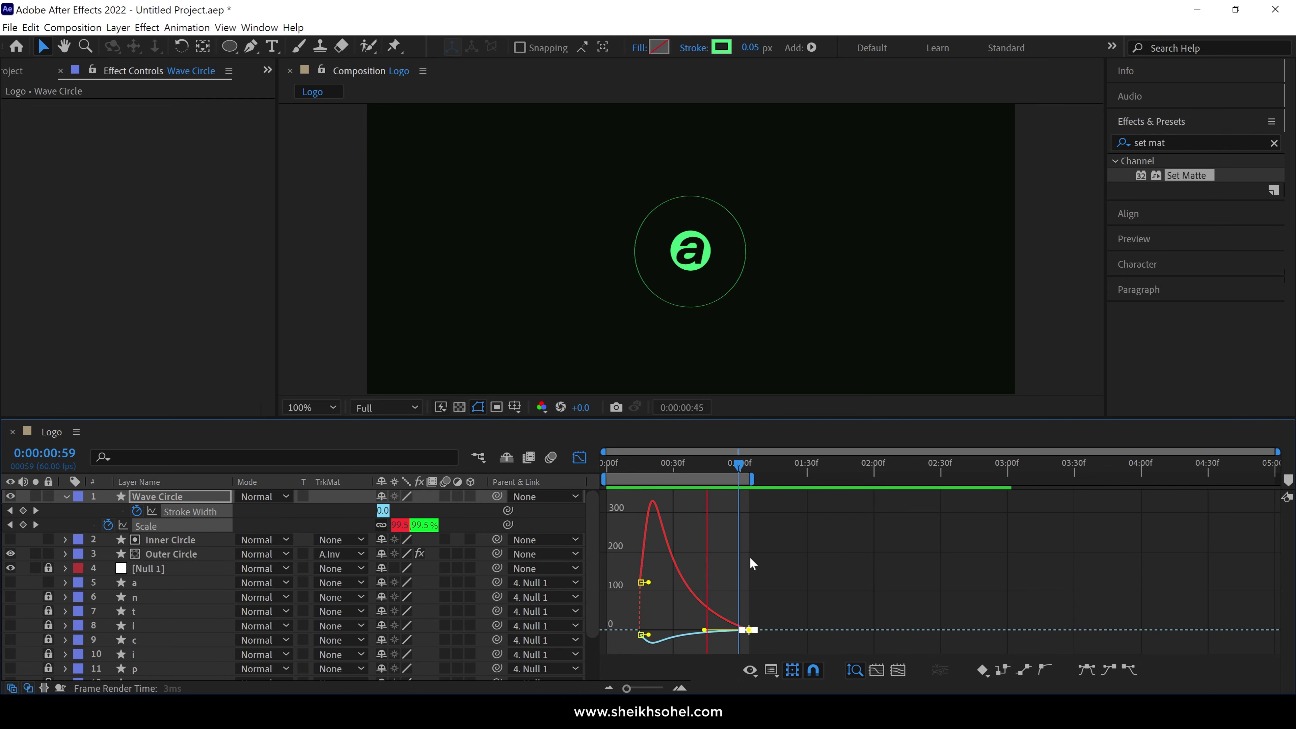
key(space)
click(579, 457)
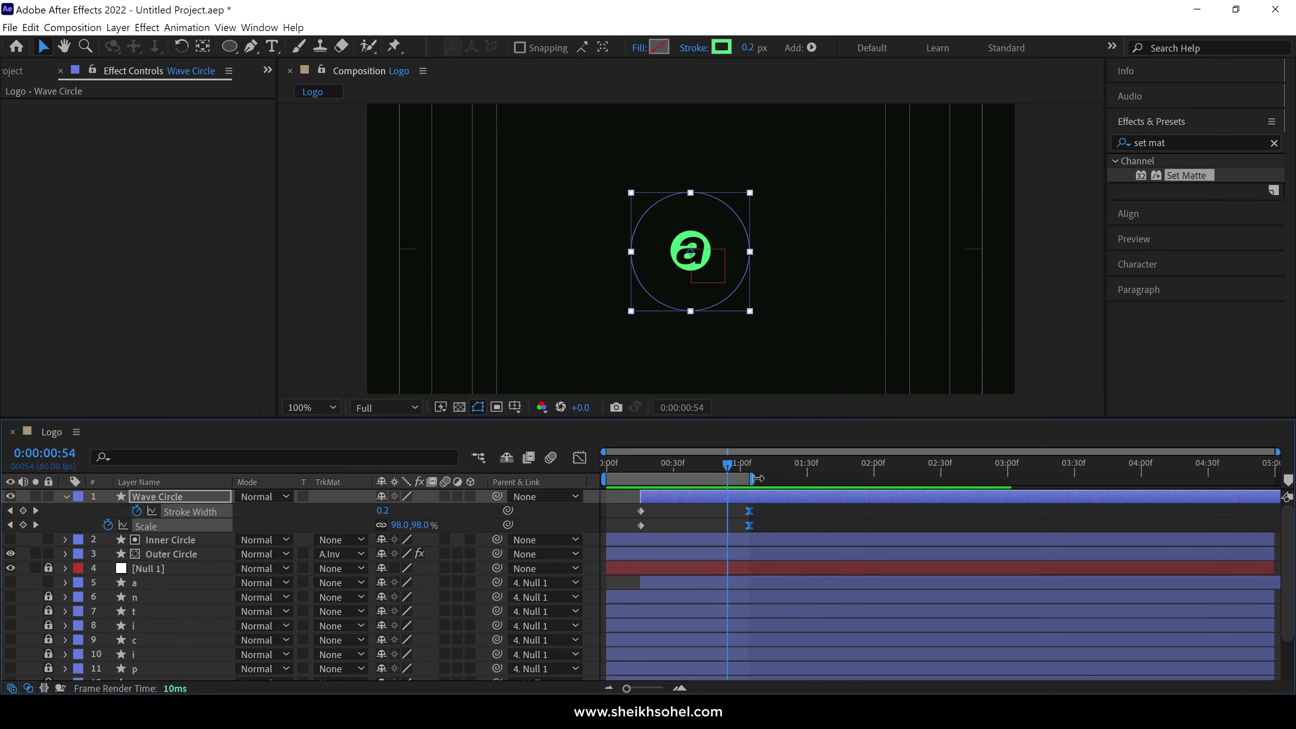
- Extend the work area past 01:30f, move Wave Circle's ending keyframes to about 0:00:01:18, and preview the slower wave
drag(753, 478, 829, 478)
drag(750, 511, 781, 513)
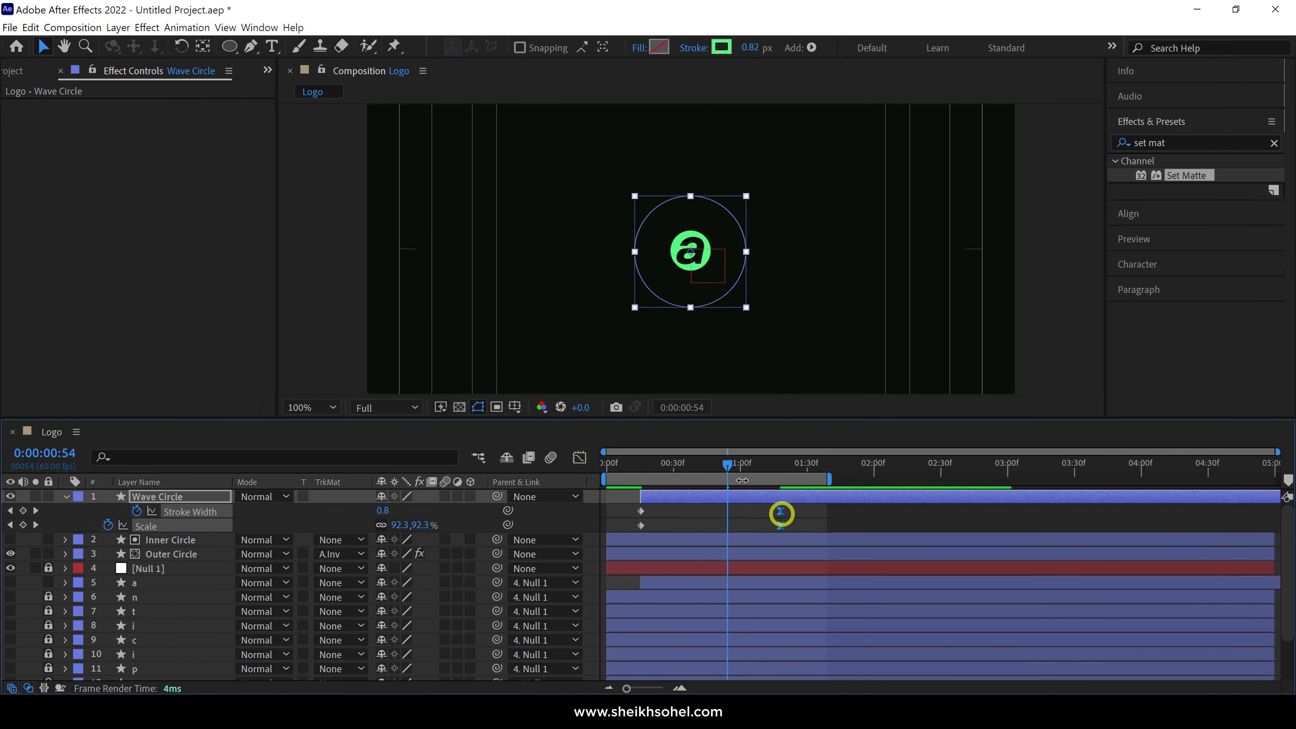
key(space)
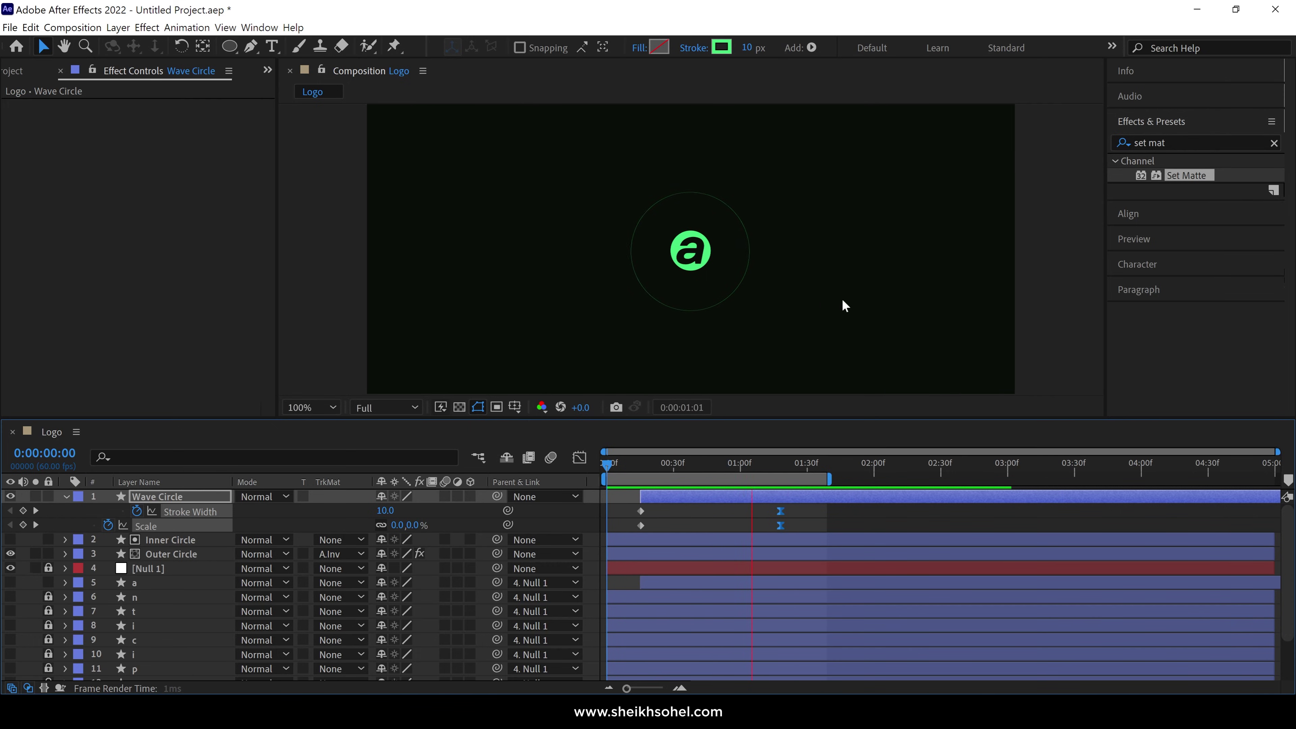
key(space)
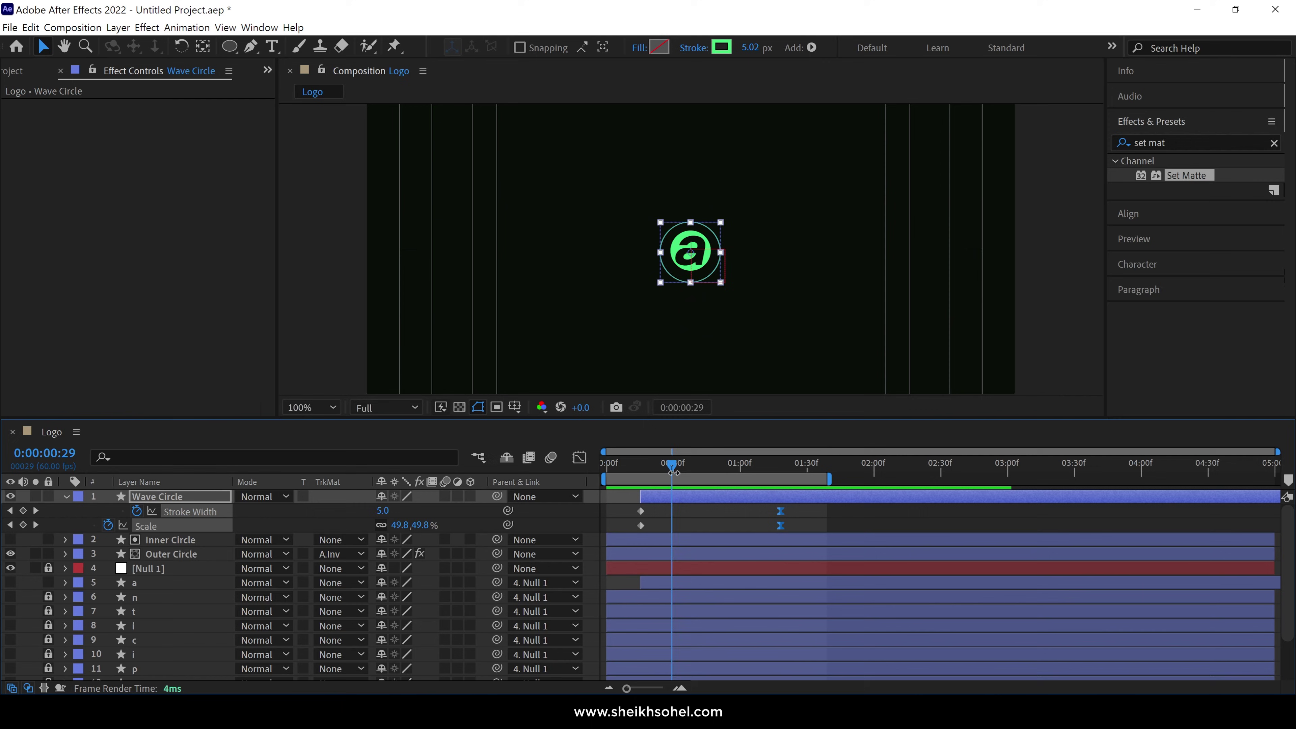
- Trim Wave Circle's start to about 0:00:00:22 and preview from the beginning with Outer Circle's Scale keyframes shown
mouse_move(673, 472)
mouse_down()
mouse_move(653, 472)
mouse_move(650, 497)
mouse_move(662, 497)
mouse_move(667, 473)
mouse_move(658, 478)
mouse_up()
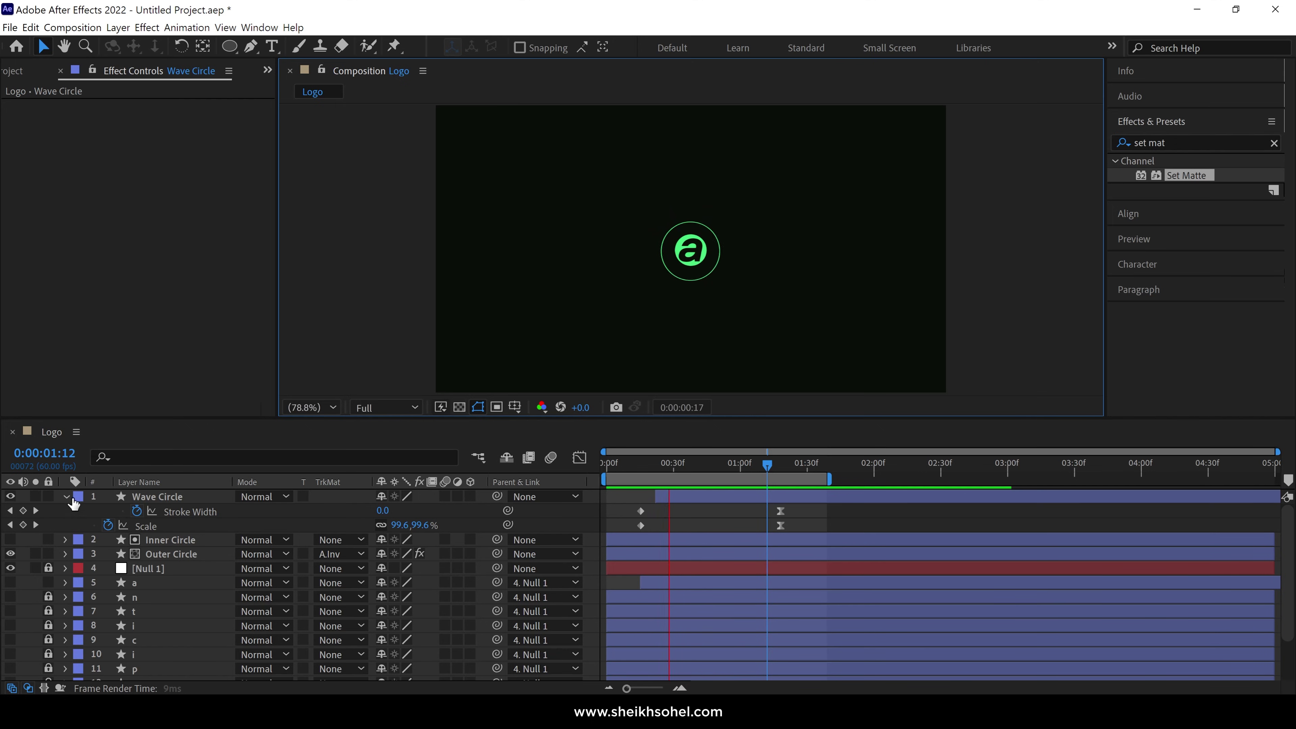
click(66, 497)
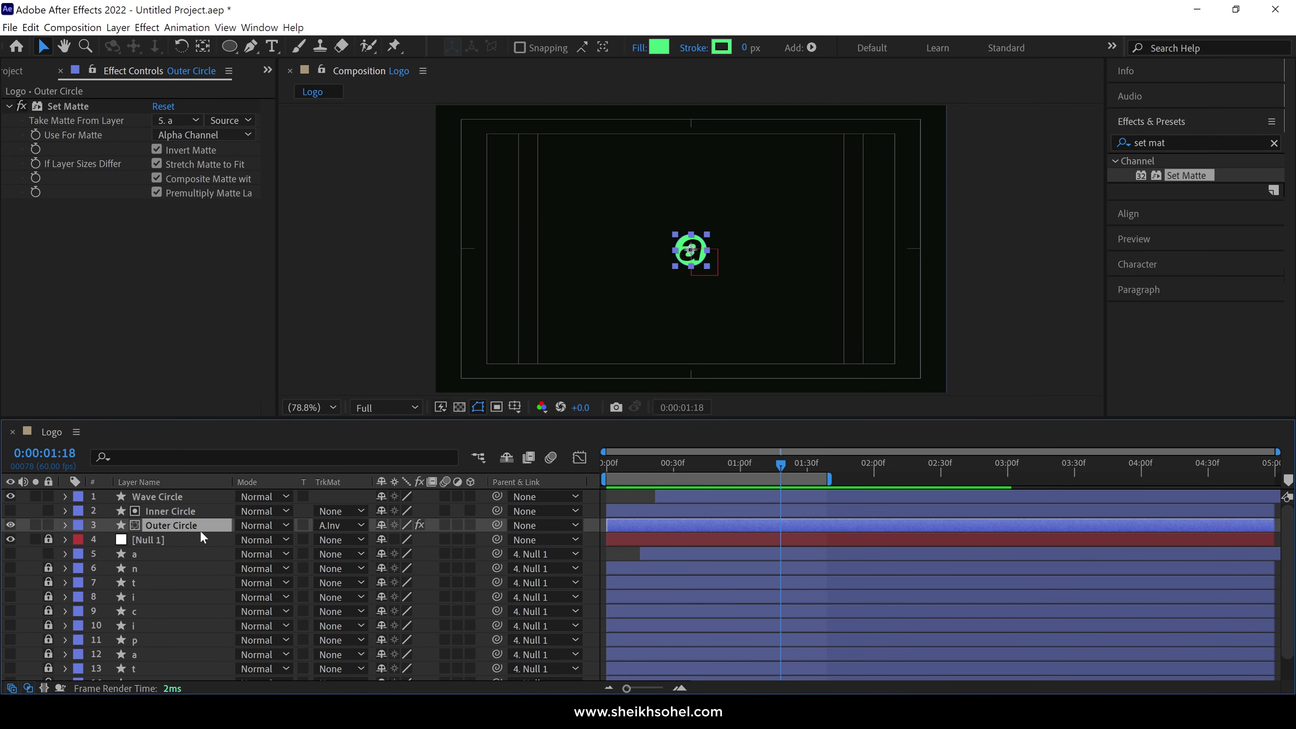
key(s)
drag(687, 475, 606, 474)
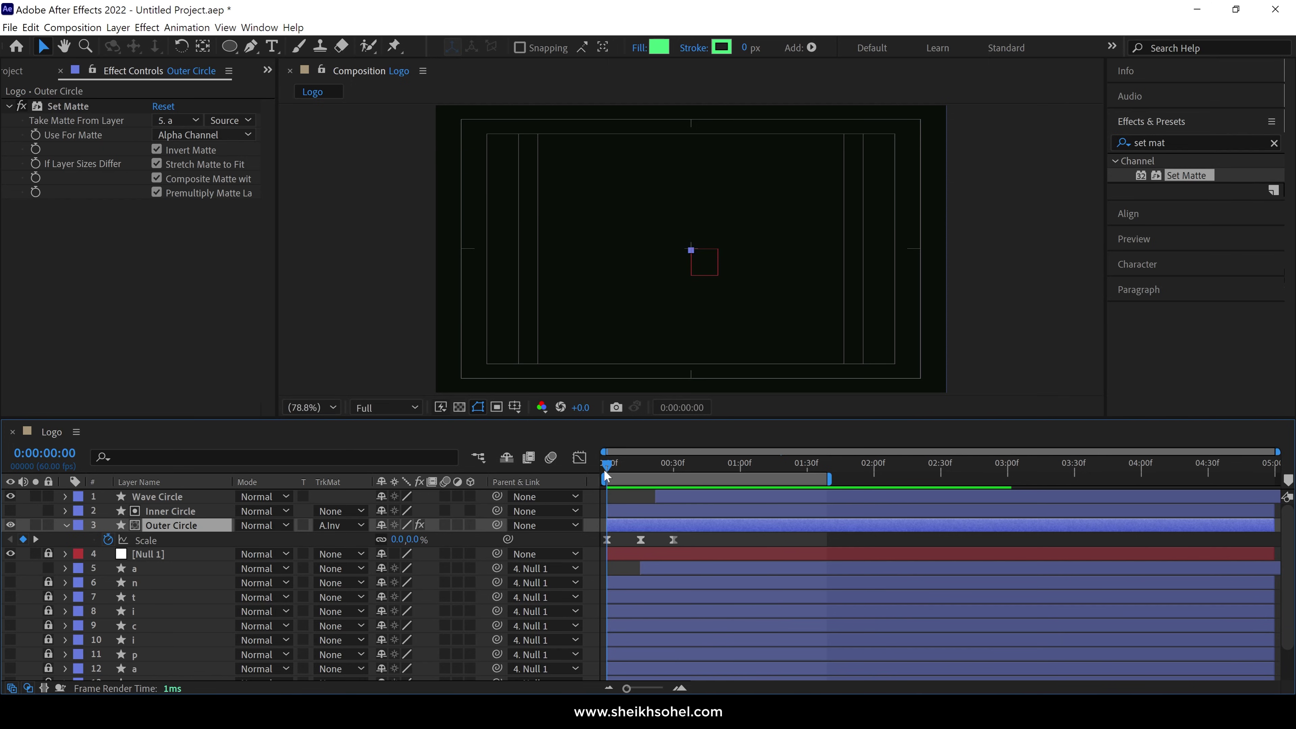
key(space)
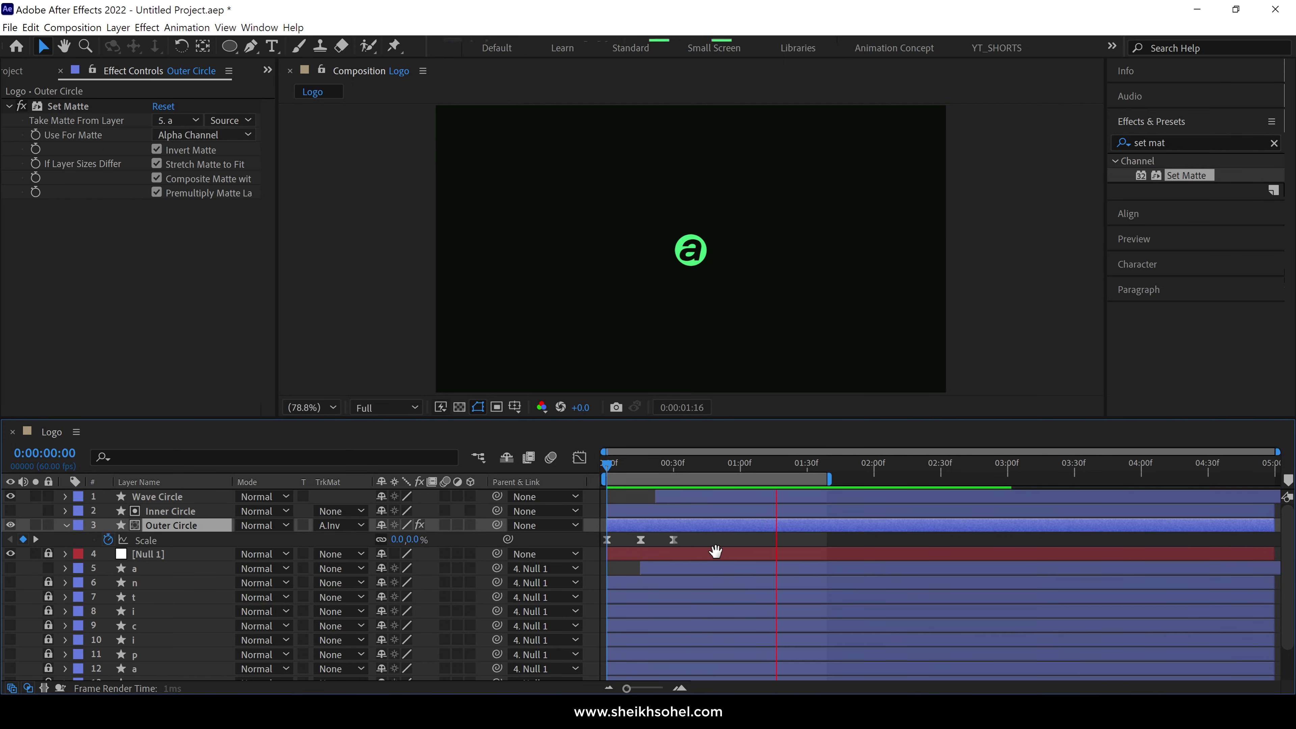
key(space)
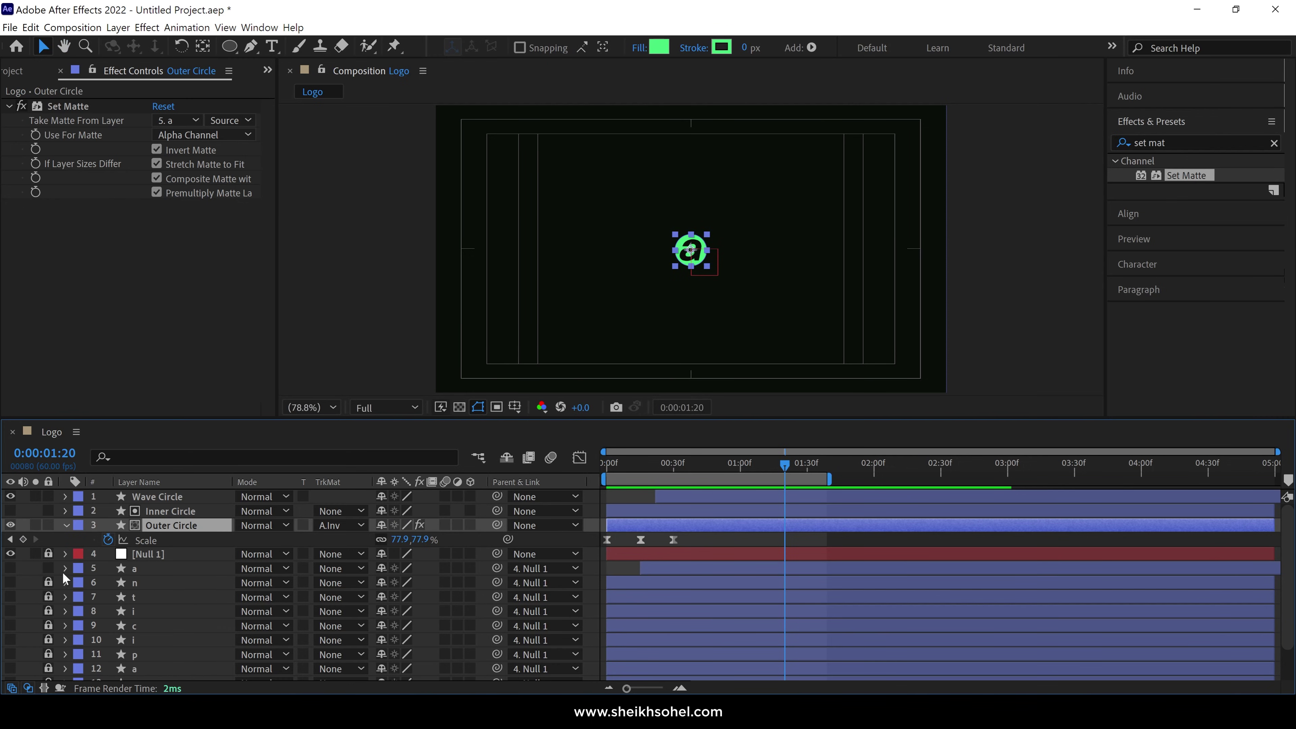
- Add Scale and Position keyframes to Outer Circle at 0:00:01:20 and show both properties together
click(23, 539)
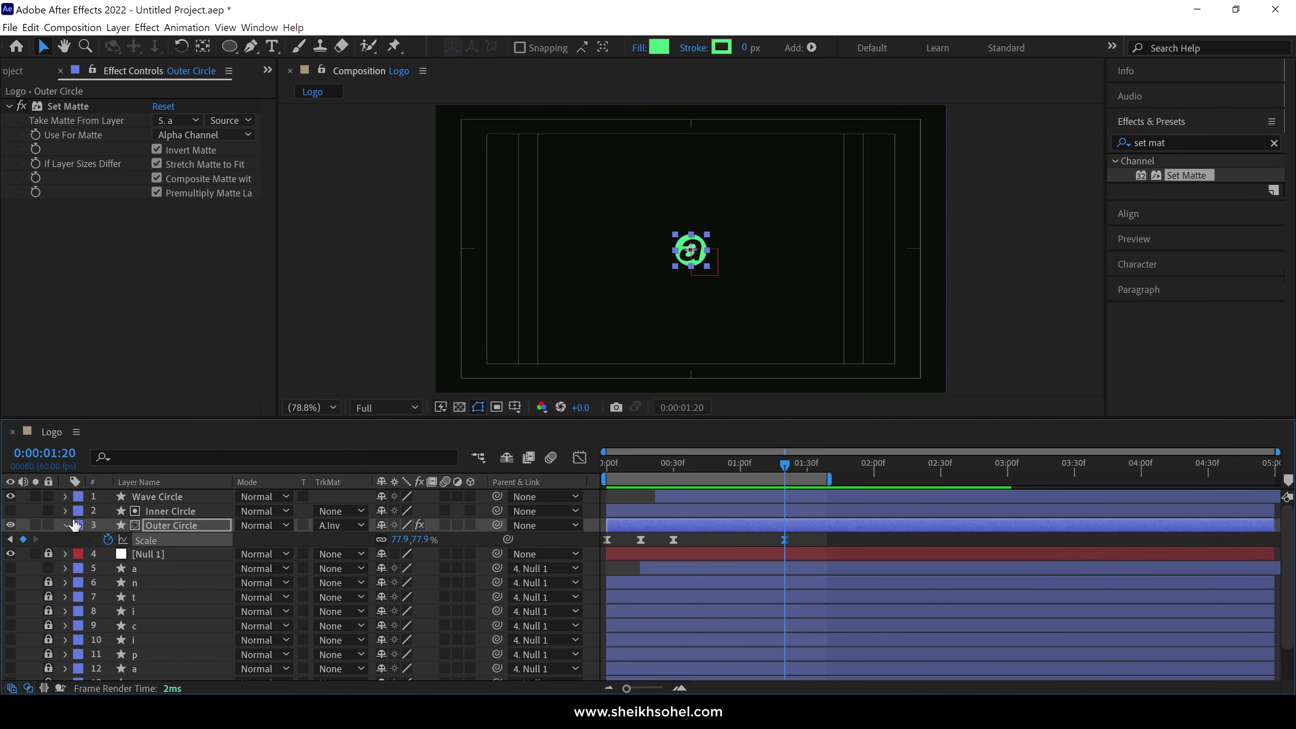
key(p)
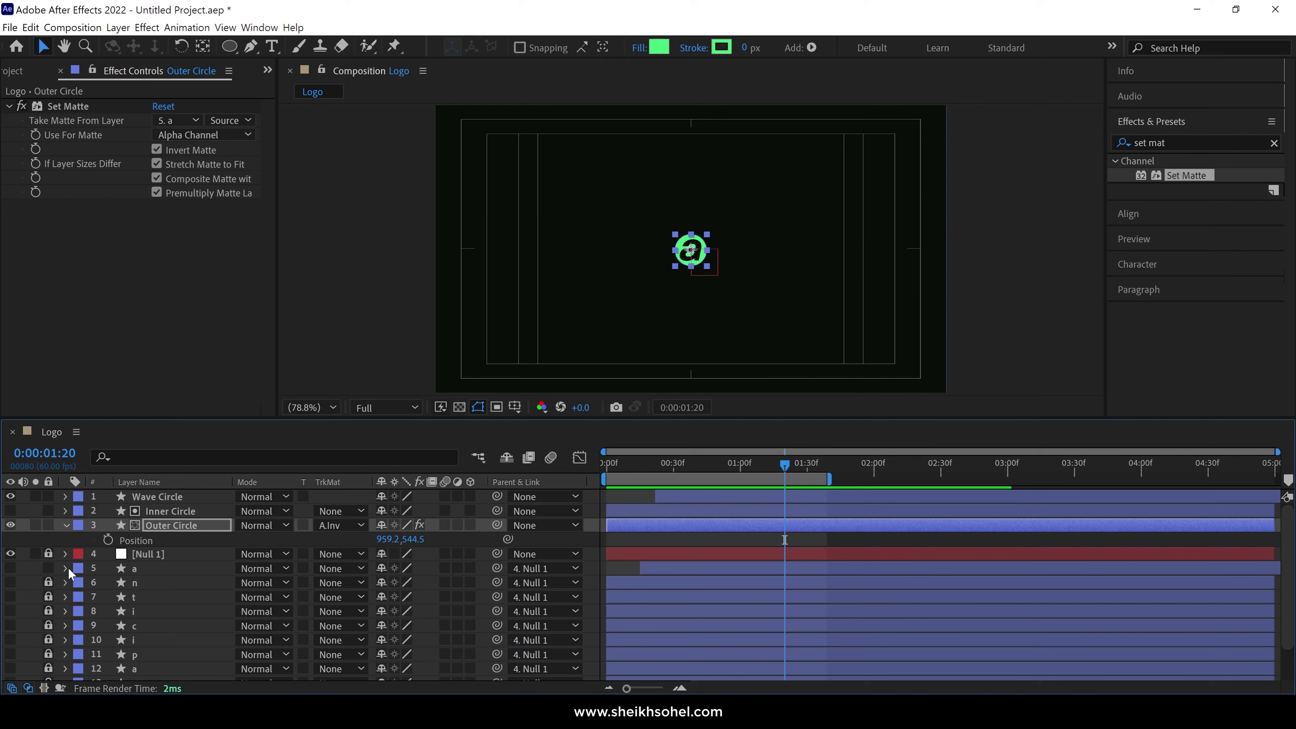
click(107, 540)
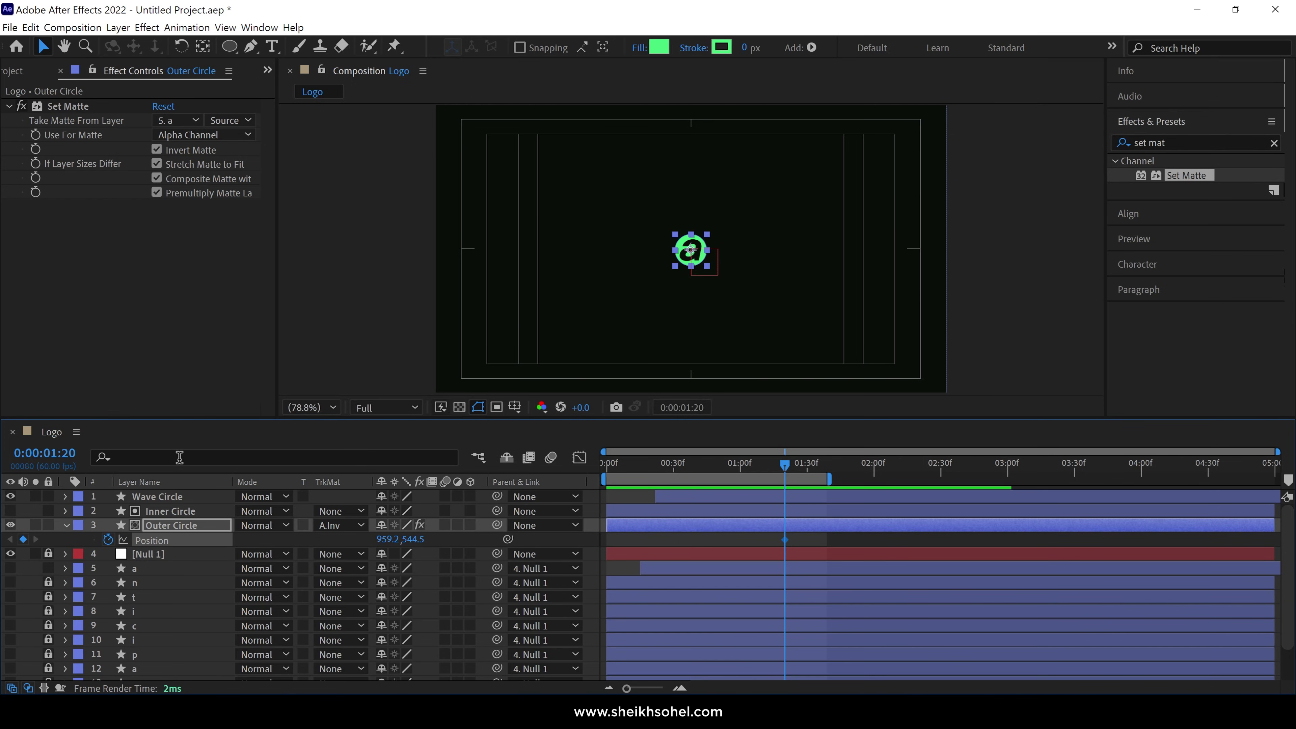
key(shift+s)
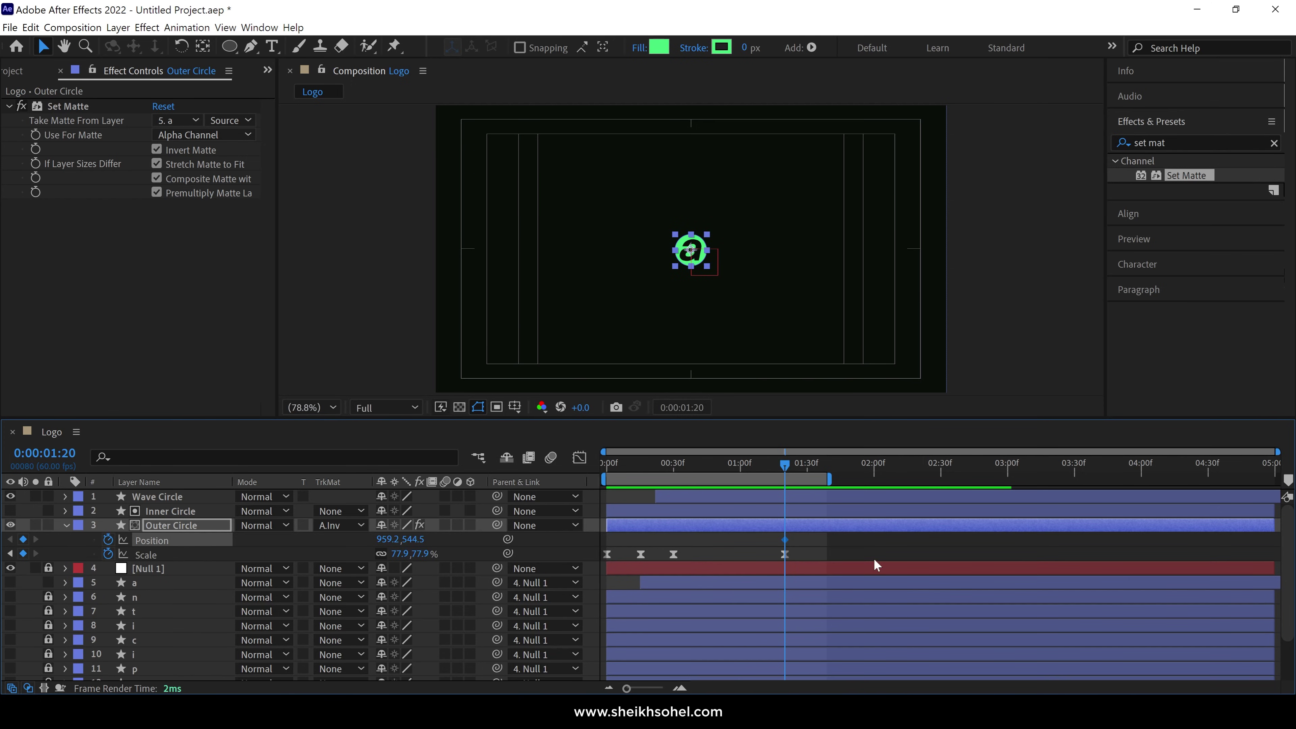
- Extend the work area past 04:00f and nudge Outer Circle left to X position 939.2 at 0:00:01:30
drag(876, 474, 1194, 478)
drag(797, 462, 809, 469)
scroll(737, 259, up, 3)
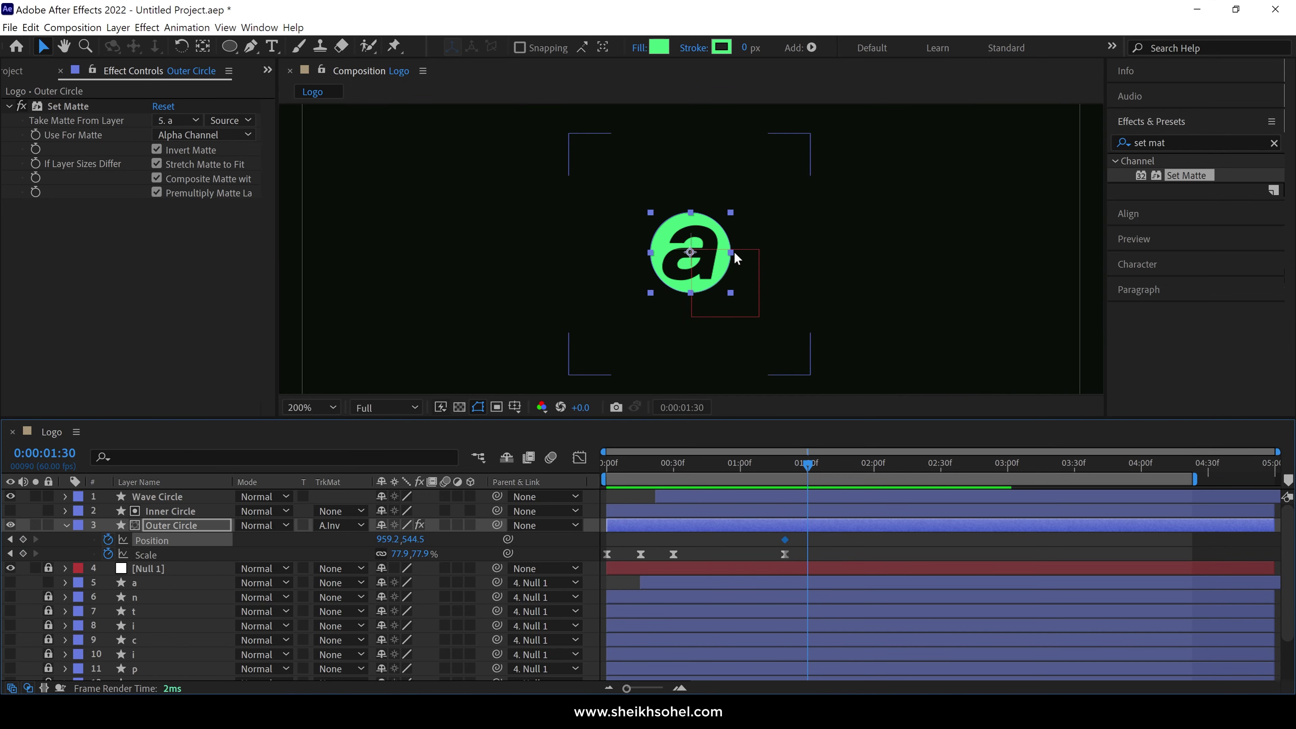
key(shift+Left)
key(shift+Left)
key(shift+Left)
key(shift+Left)
key(shift+Left)
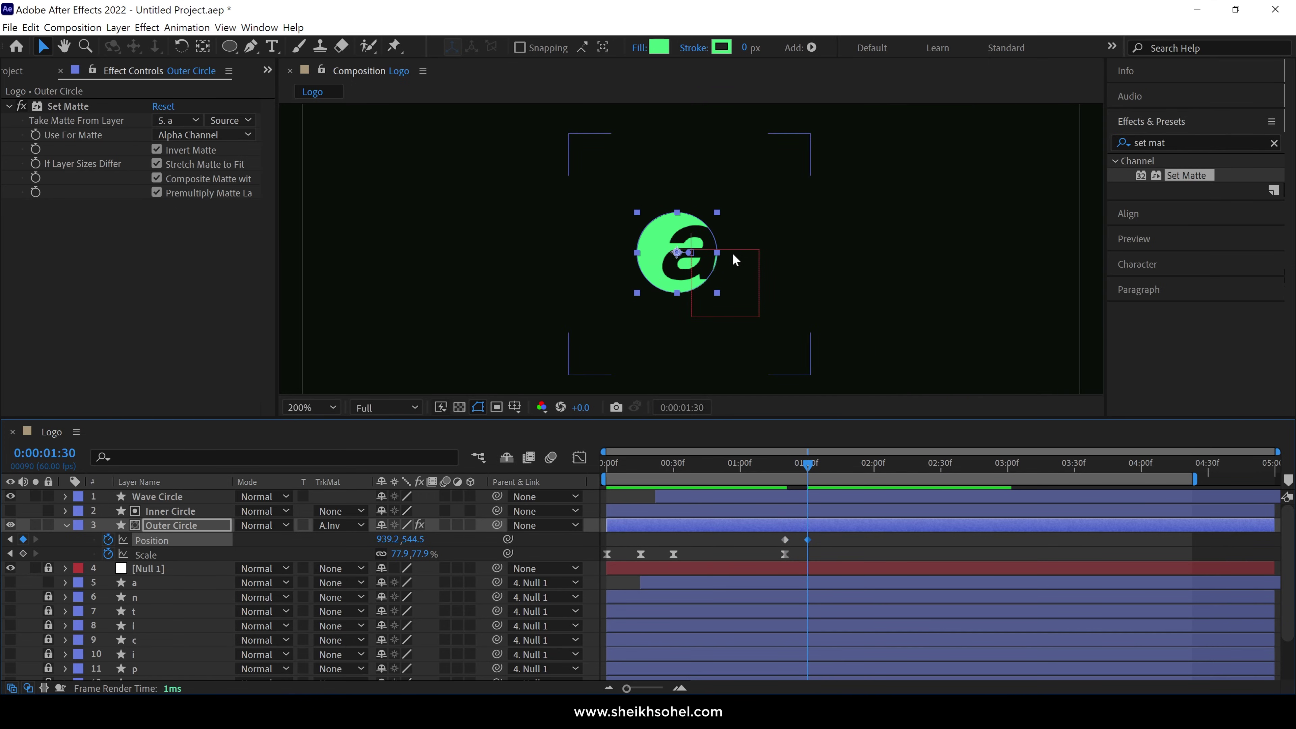
key(shift+Right)
- Show the final letter e and move Outer Circle horizontally over it to X position 1594.2 at 0:00:02:18
key(shift+Page_Down)
drag(849, 465, 918, 477)
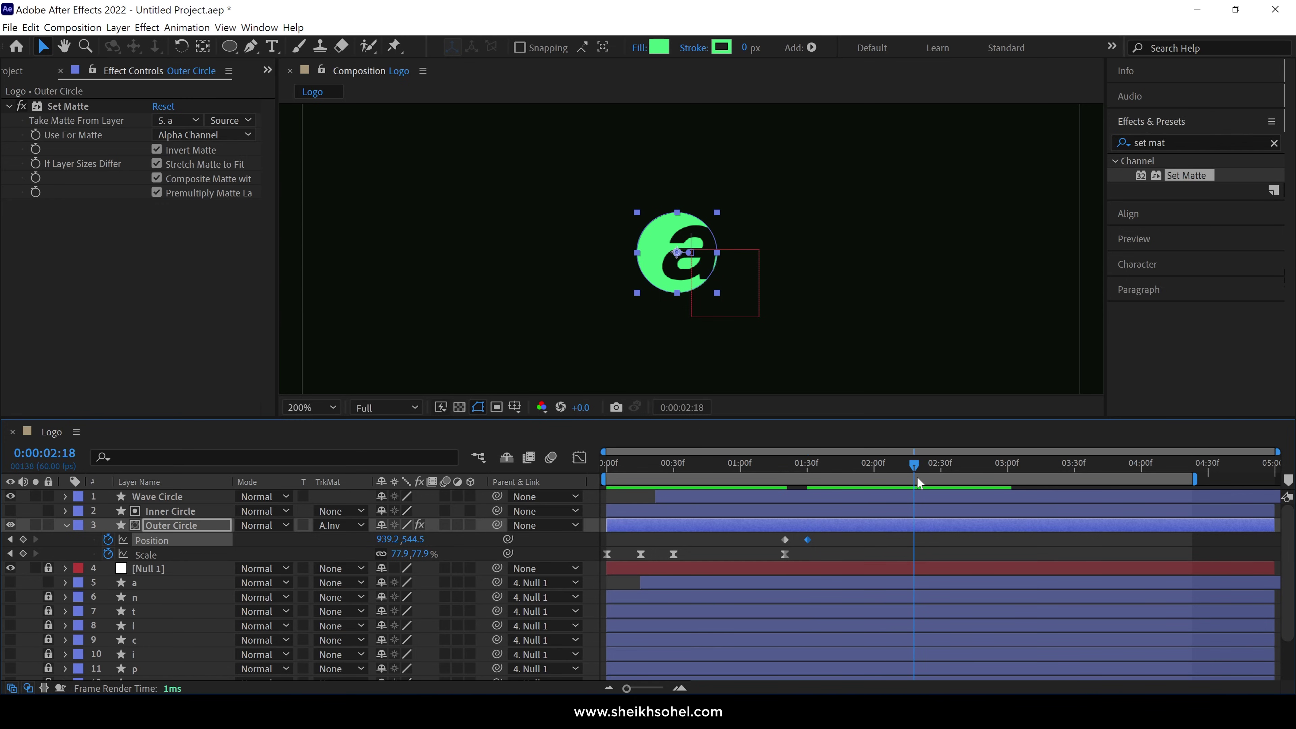
key(comma)
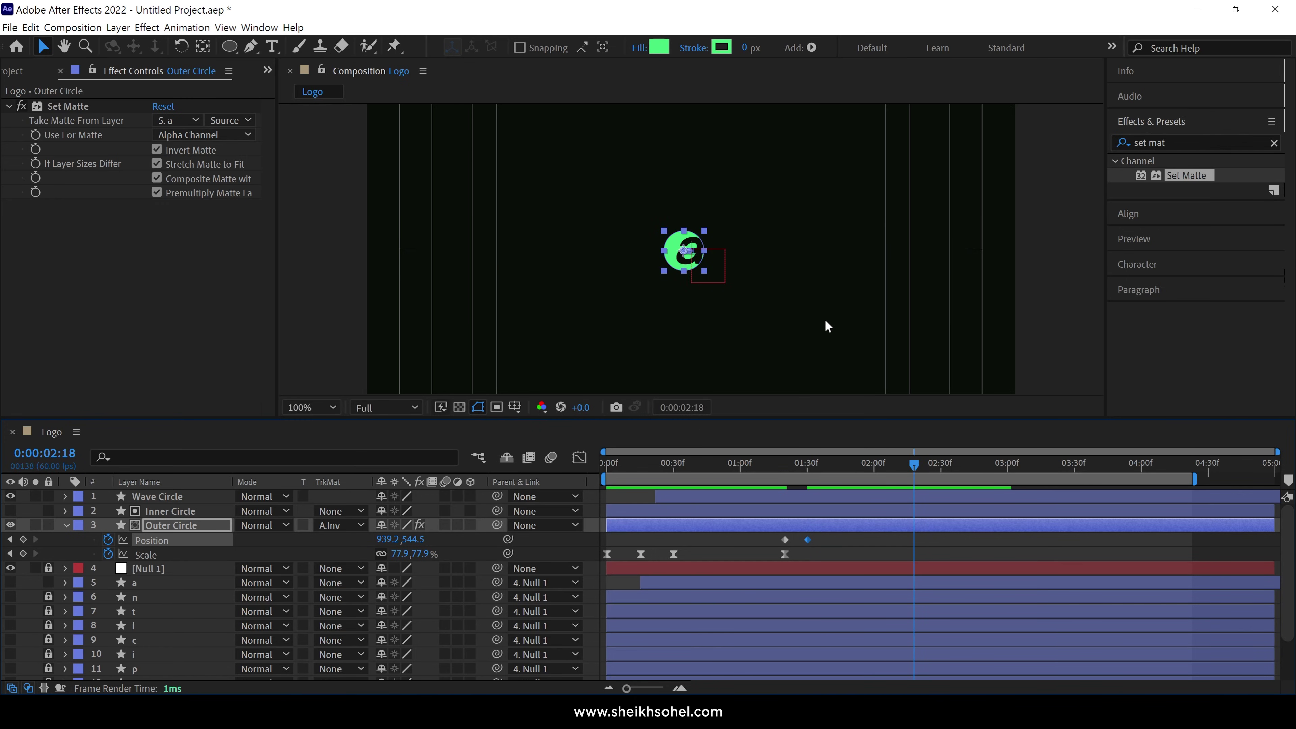
scroll(796, 322, right, 2)
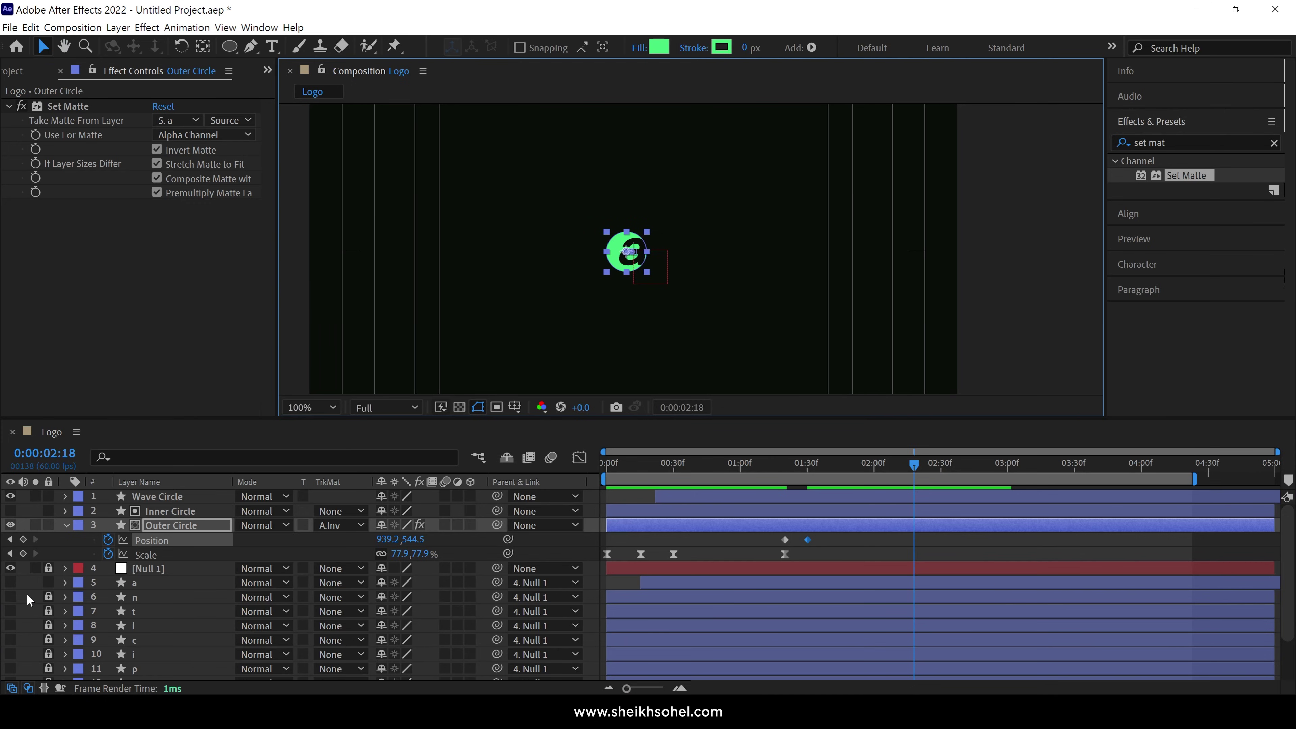
scroll(100, 628, down, 2)
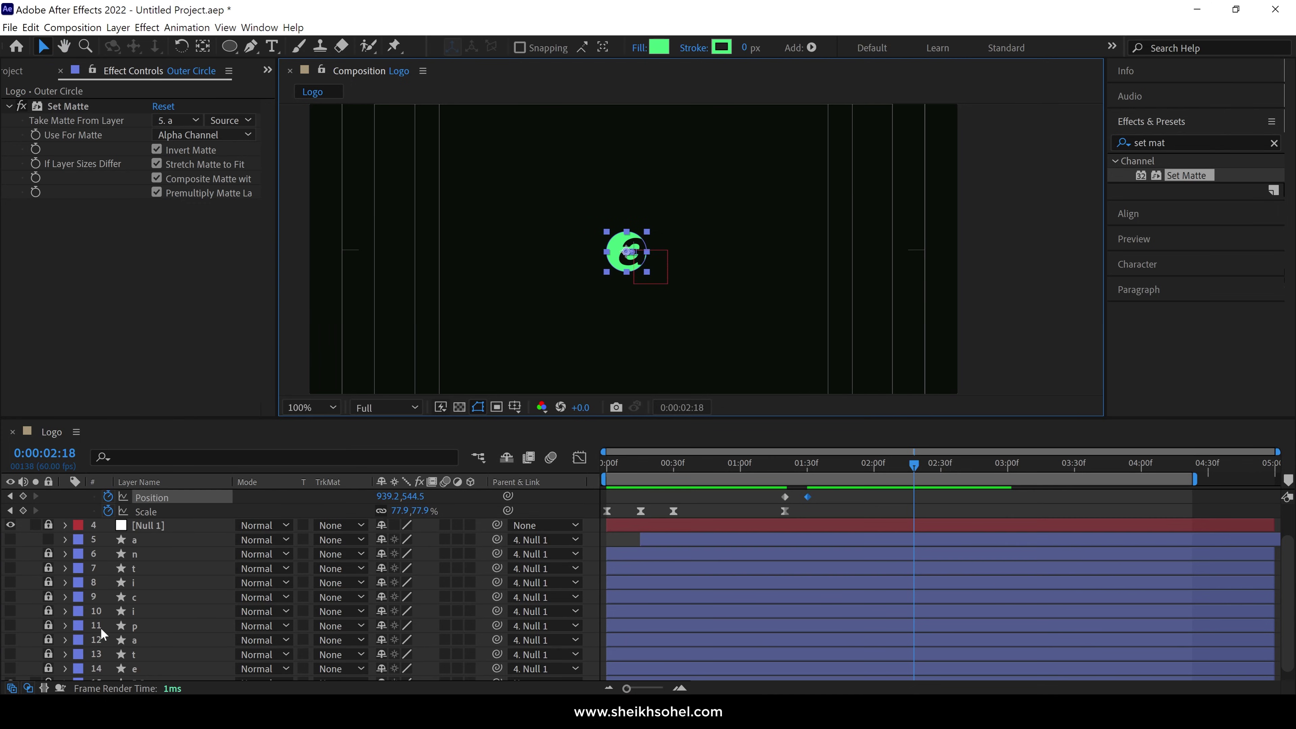
click(11, 669)
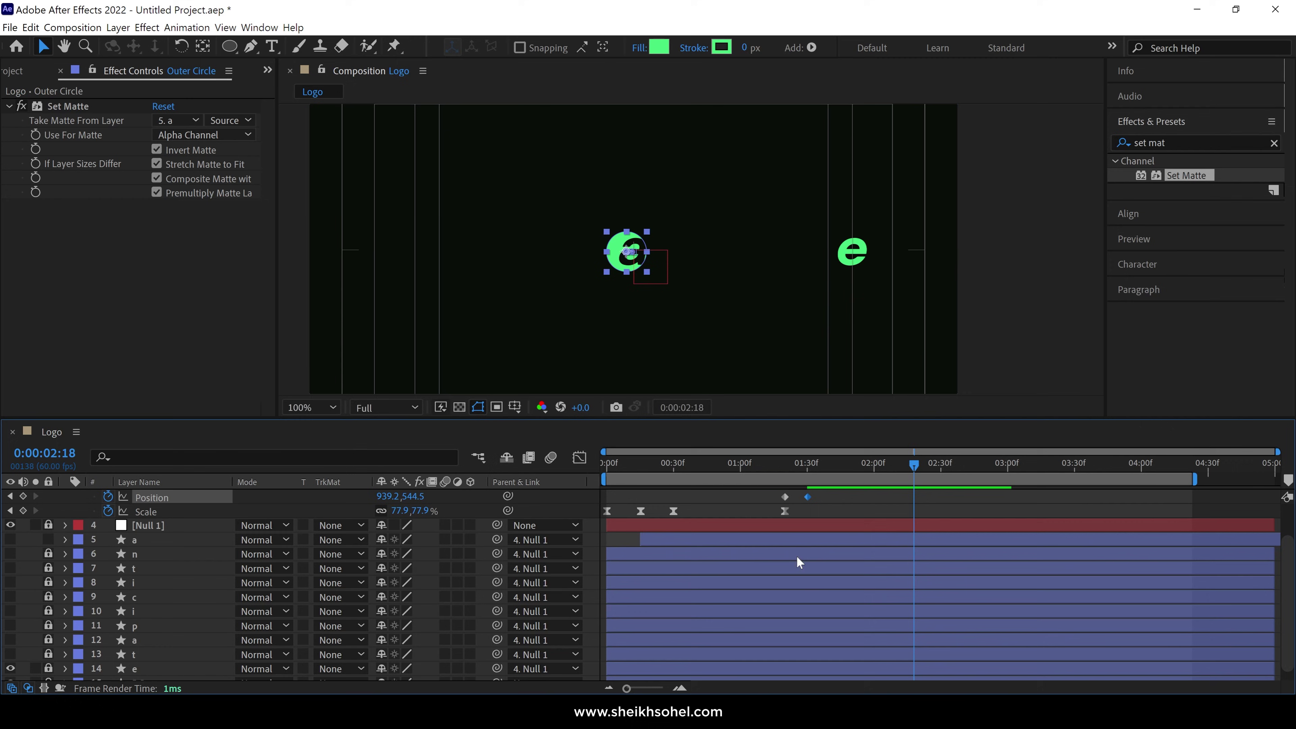
scroll(821, 546, up, 2)
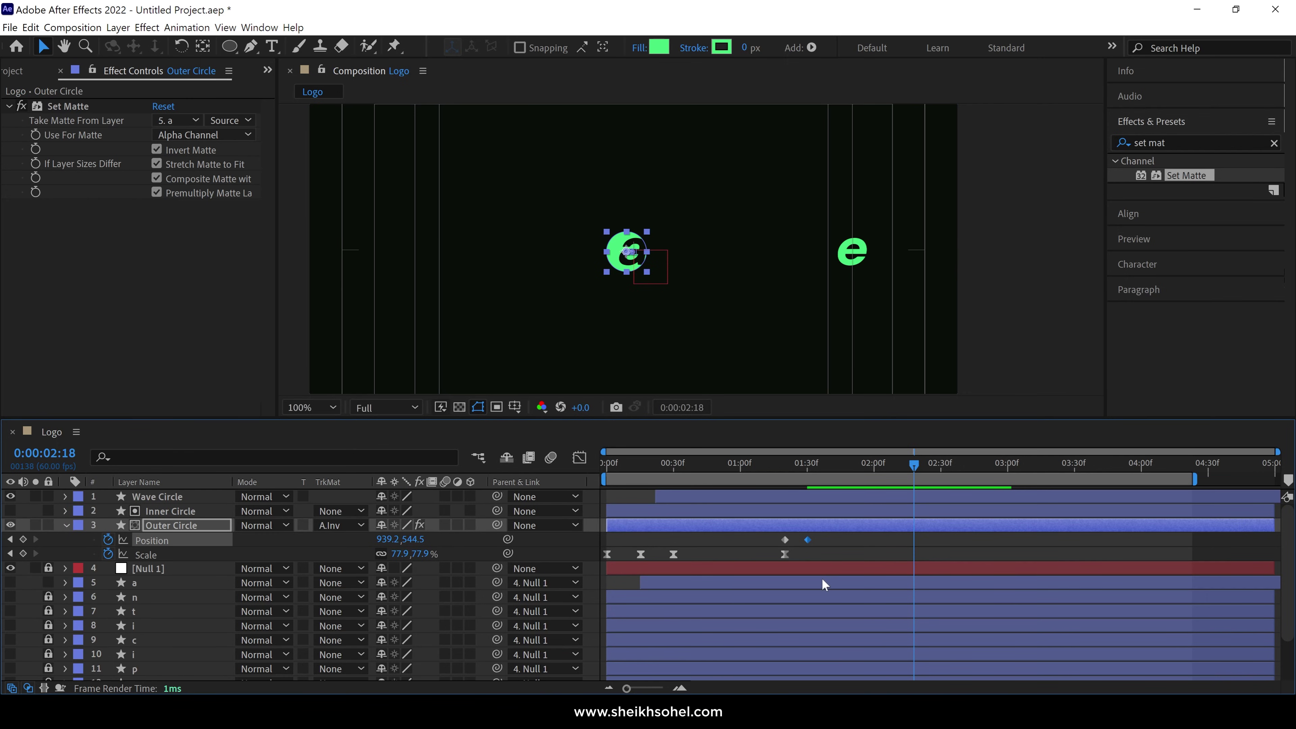
drag(626, 272, 849, 273)
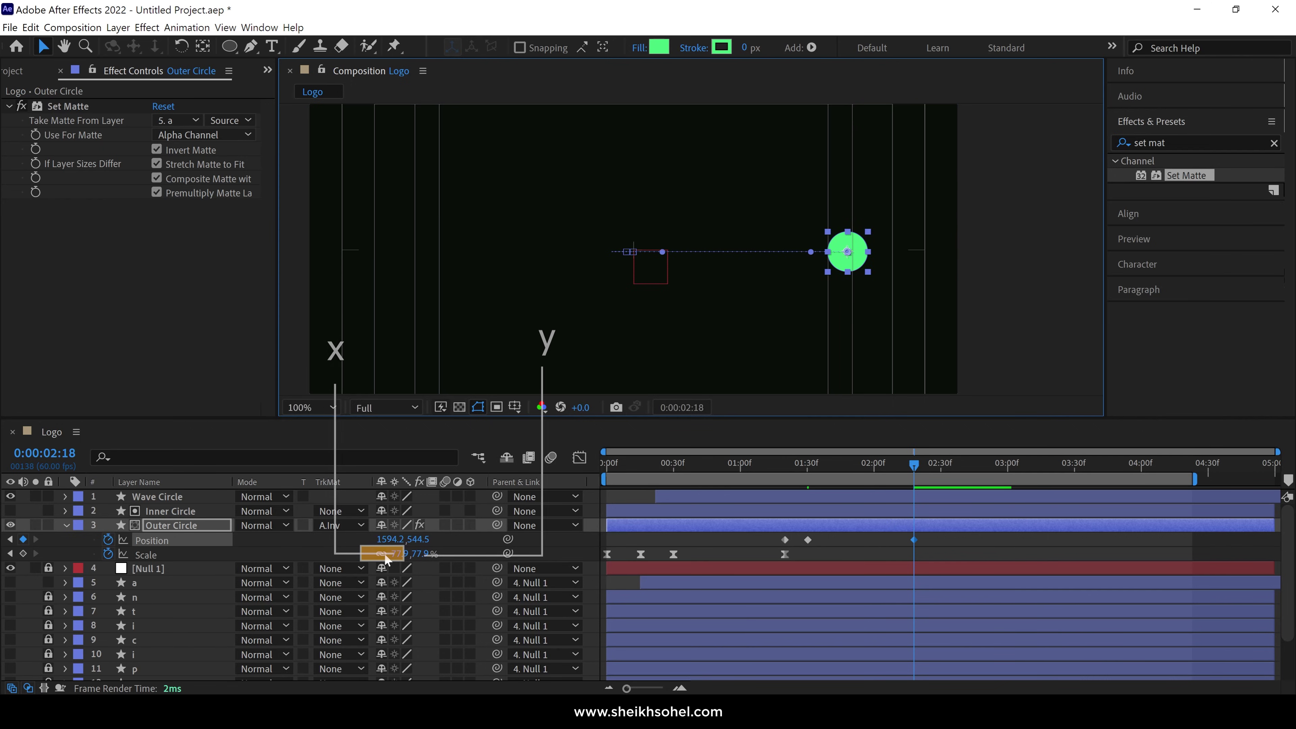
- Unlink Outer Circle's Scale dimensions and set only its vertical scale to 0% at 0:00:02:18
click(368, 555)
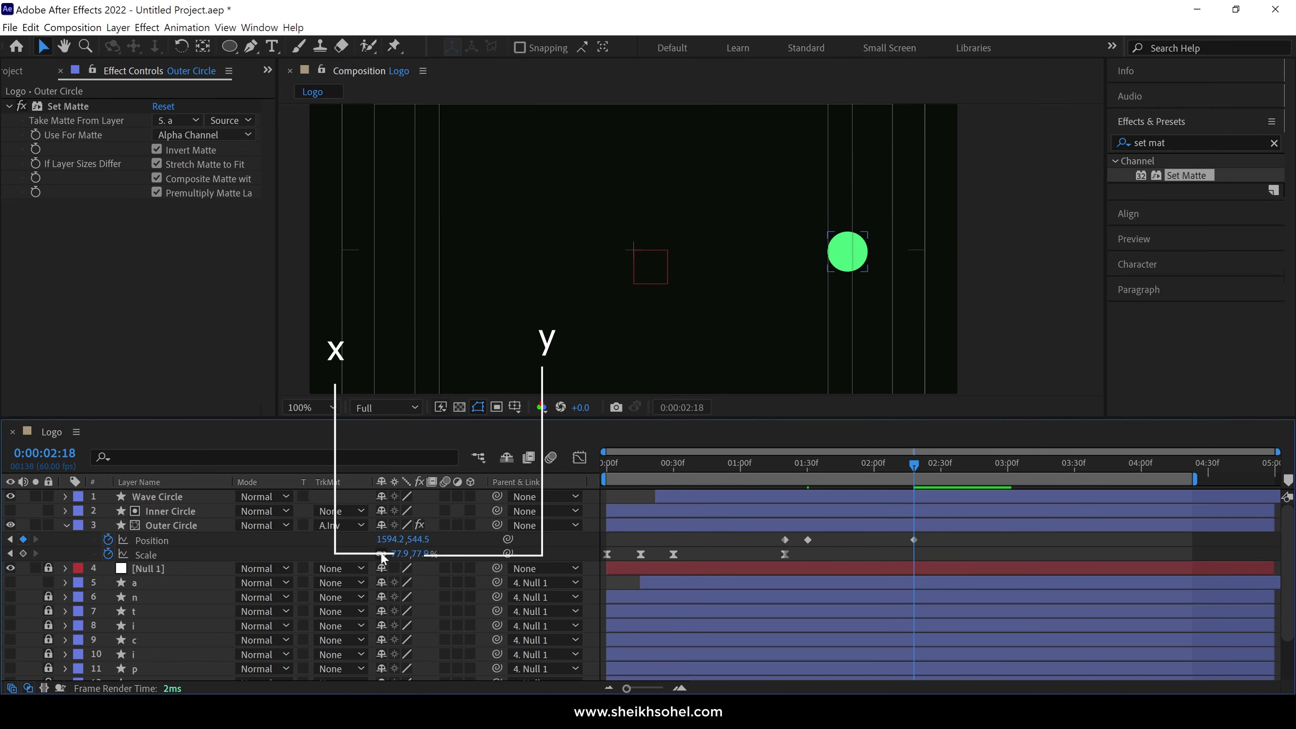
click(423, 554)
text(0)
key(Return)
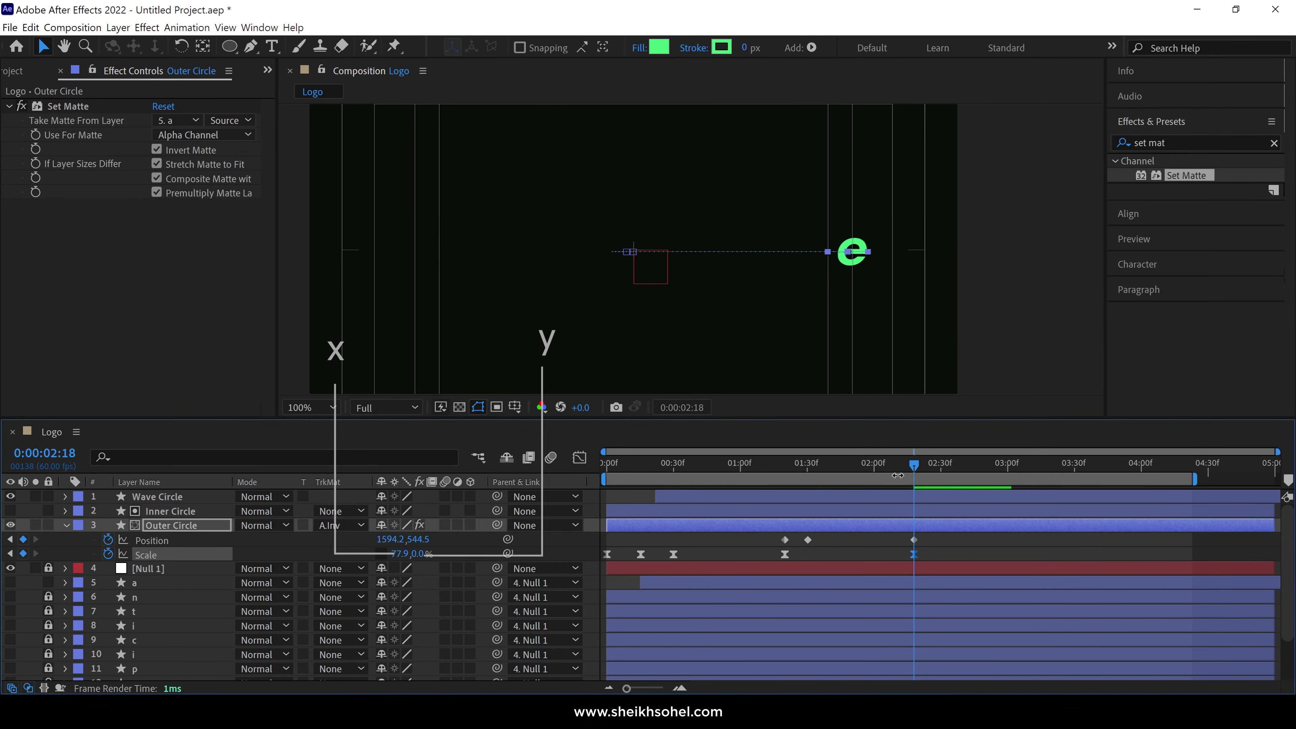
- Reduce Outer Circle's vertical Scale at 0:00:01:42 so it flattens earlier, and check the squash around that frame
drag(914, 466, 834, 483)
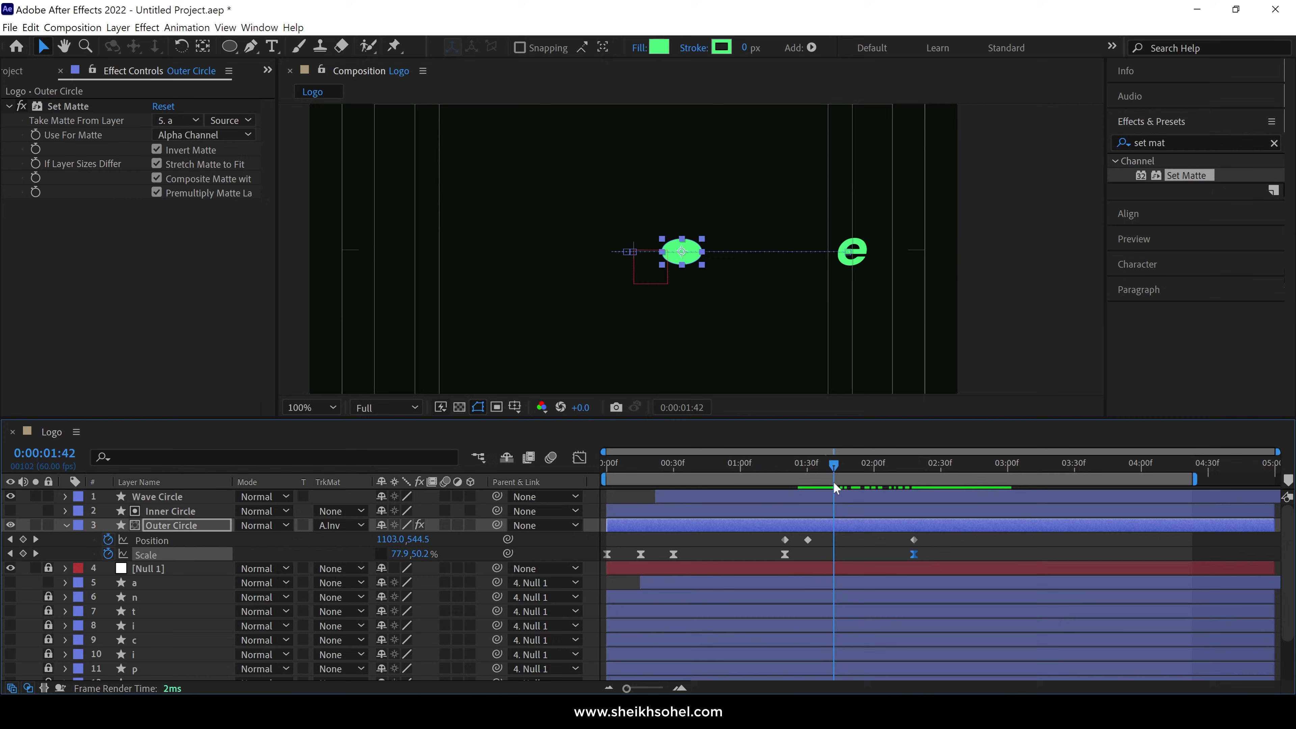
drag(418, 555, 393, 558)
drag(828, 475, 816, 501)
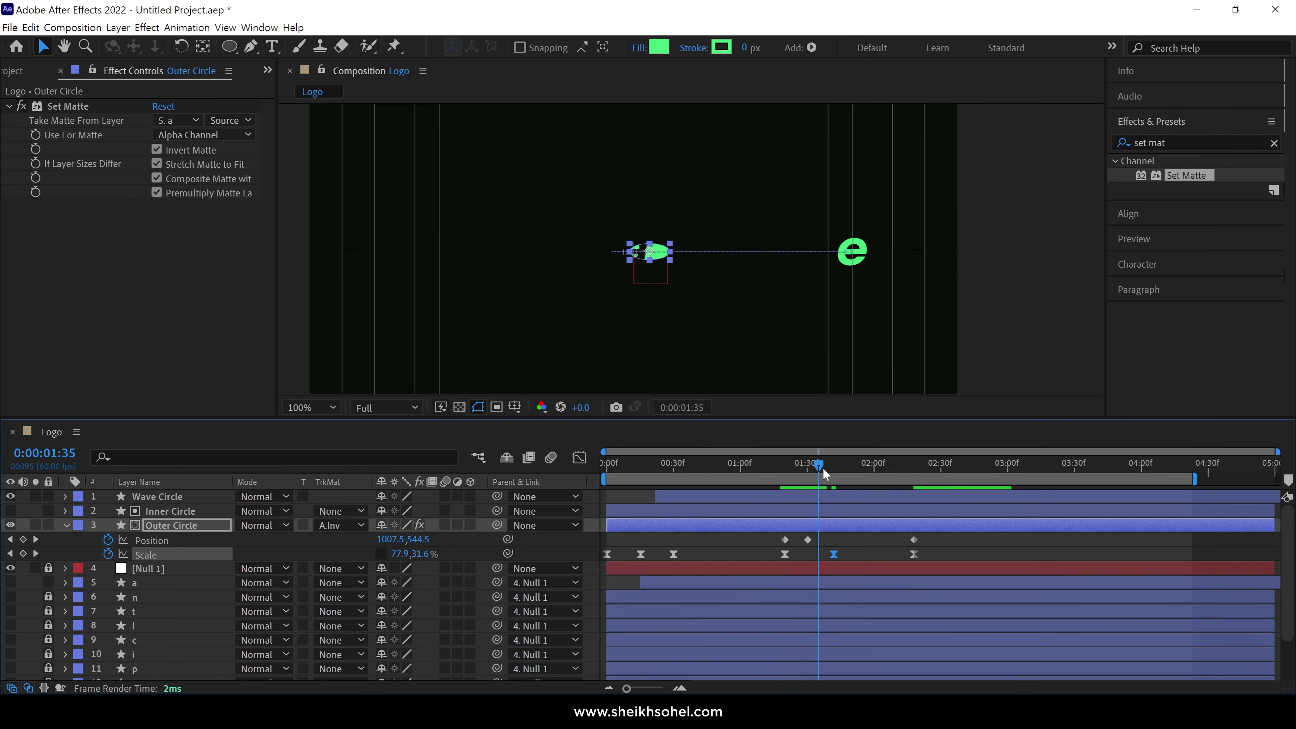
- Convert the motion path point of Outer Circle's 0:00:01:30 Position keyframe to a corner without curve handles, and check the movement
click(845, 467)
scroll(653, 303, up, 3)
drag(586, 301, 874, 286)
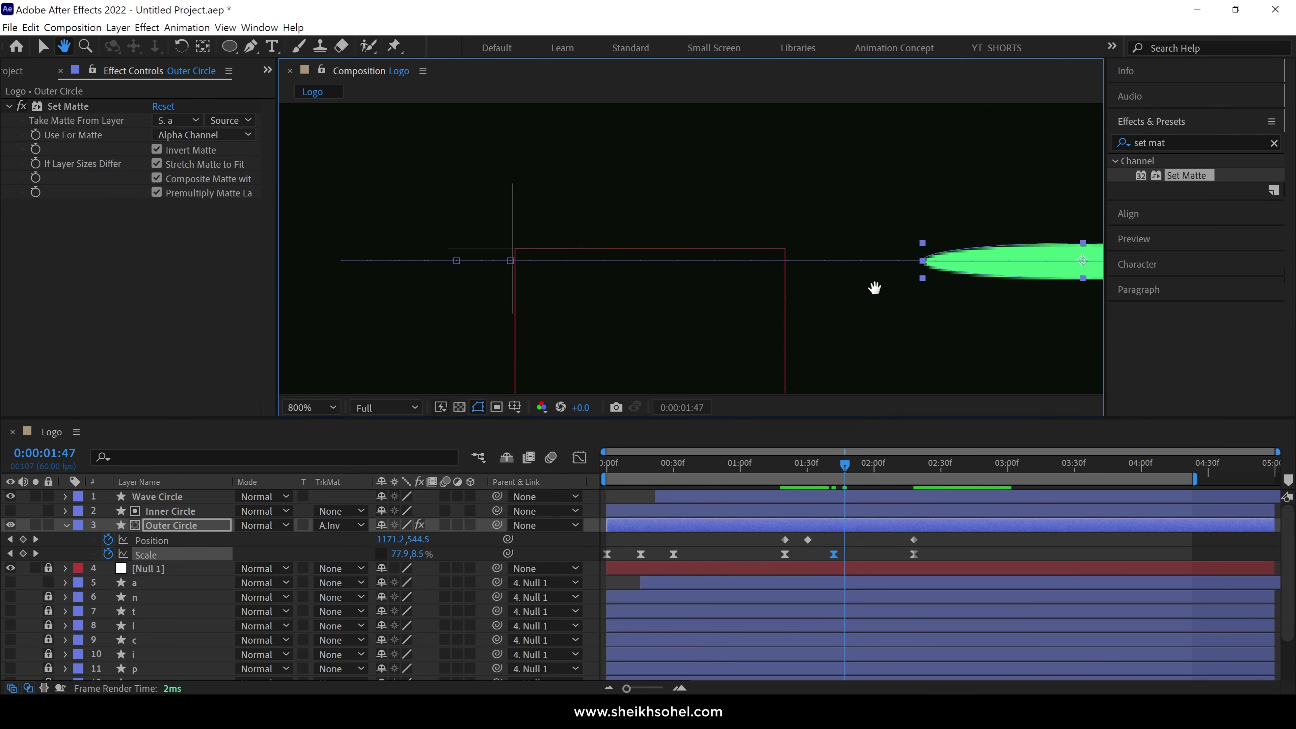
scroll(588, 273, down, 1)
click(582, 253)
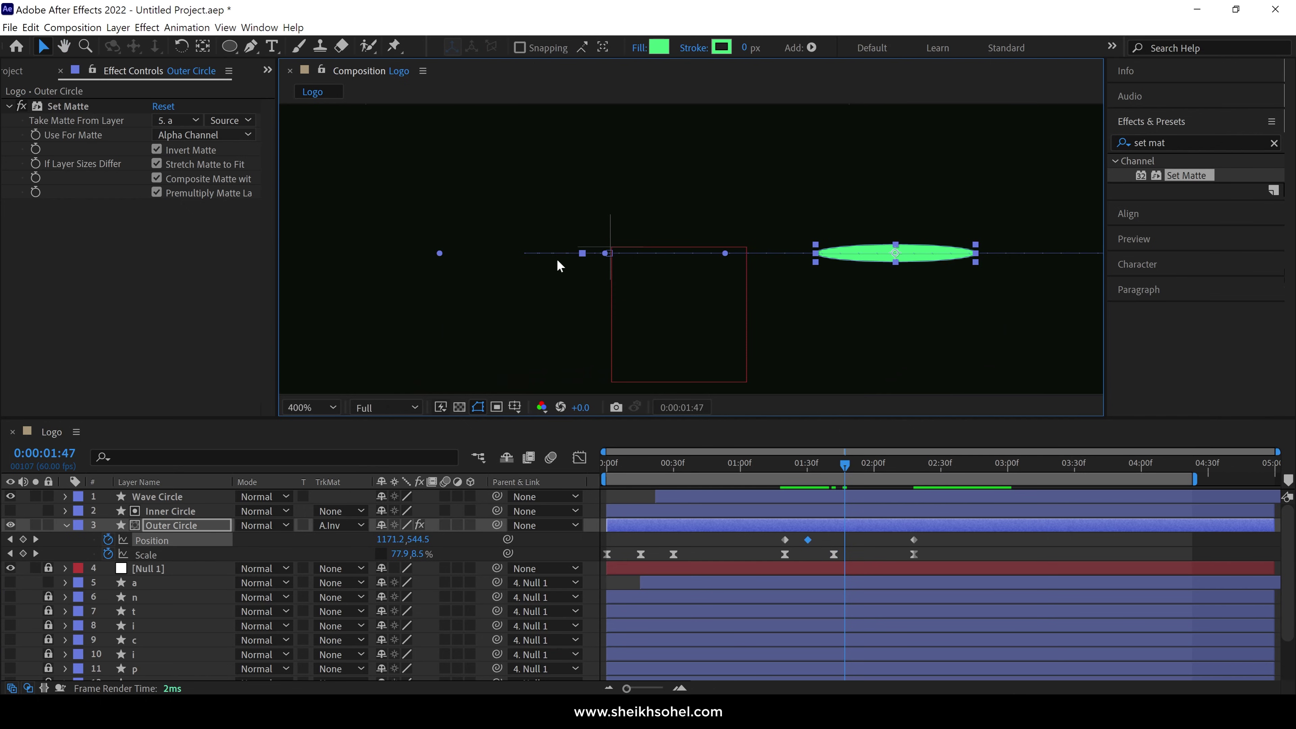
drag(442, 256, 484, 346)
key(ctrl+z)
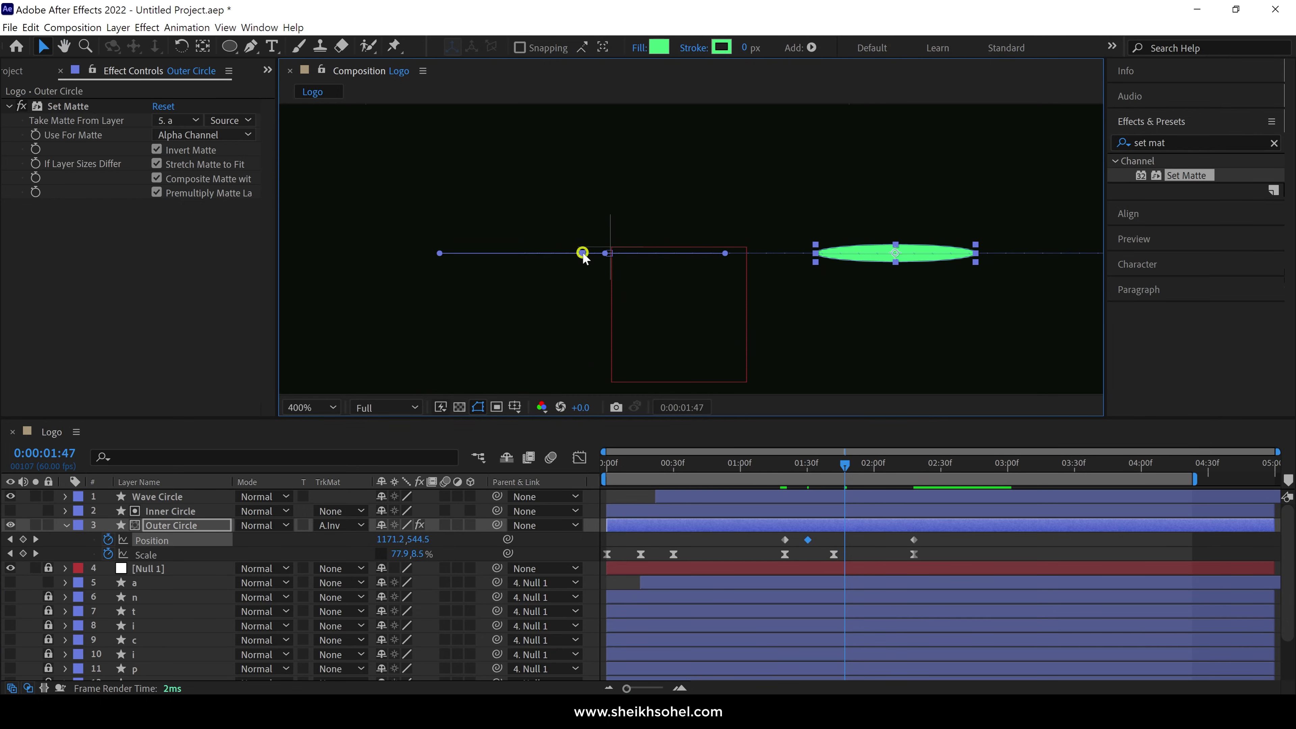
click(254, 51)
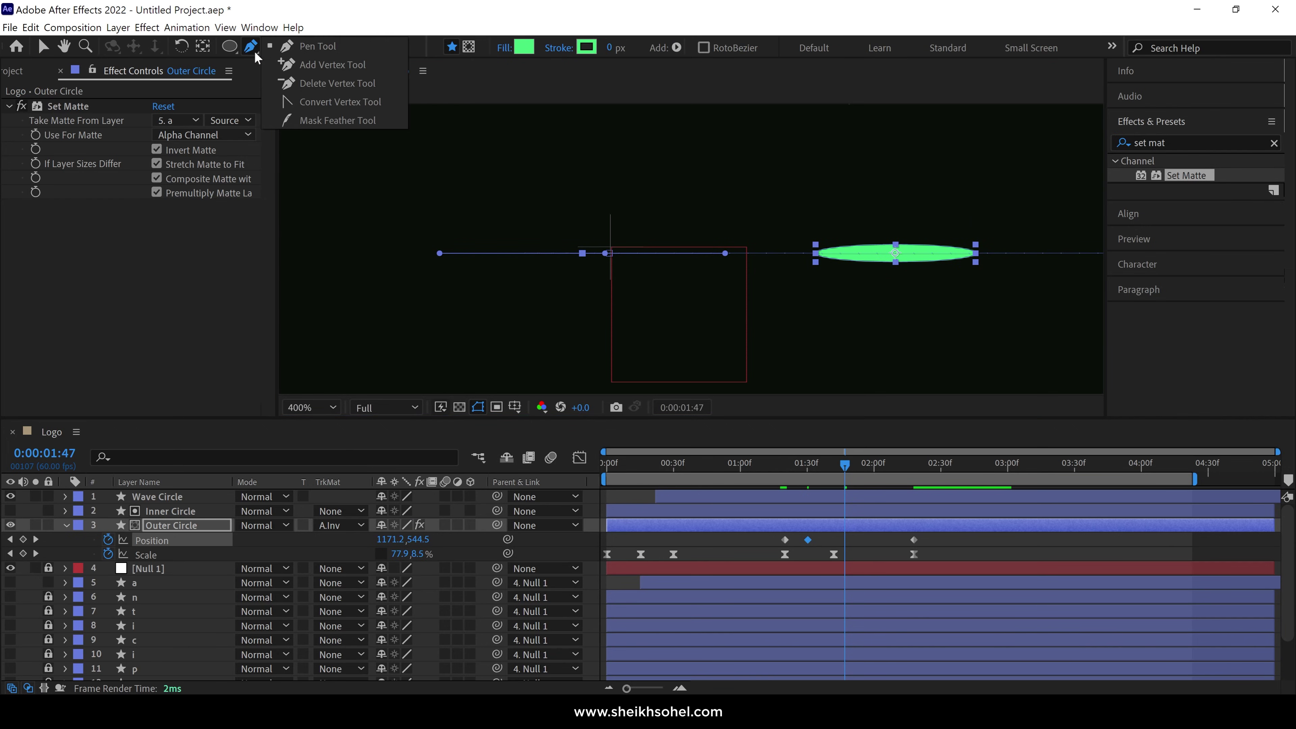
click(301, 100)
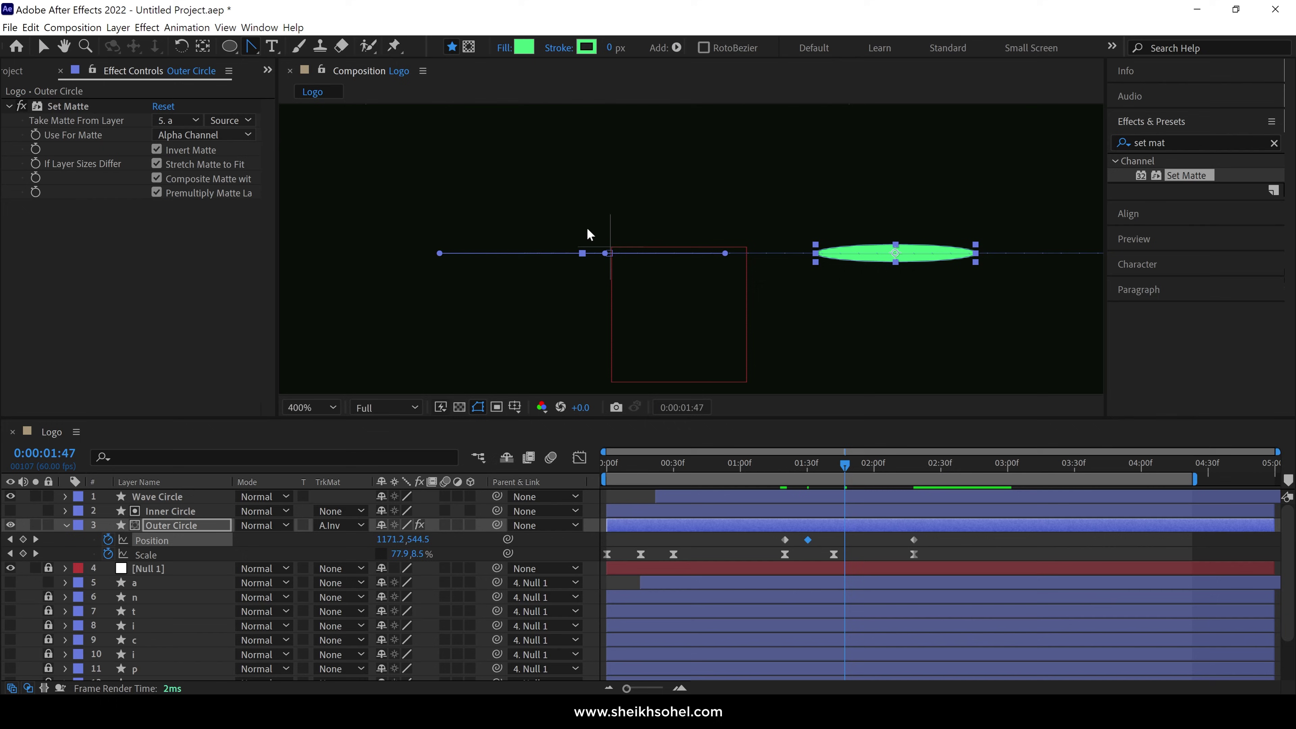
click(583, 253)
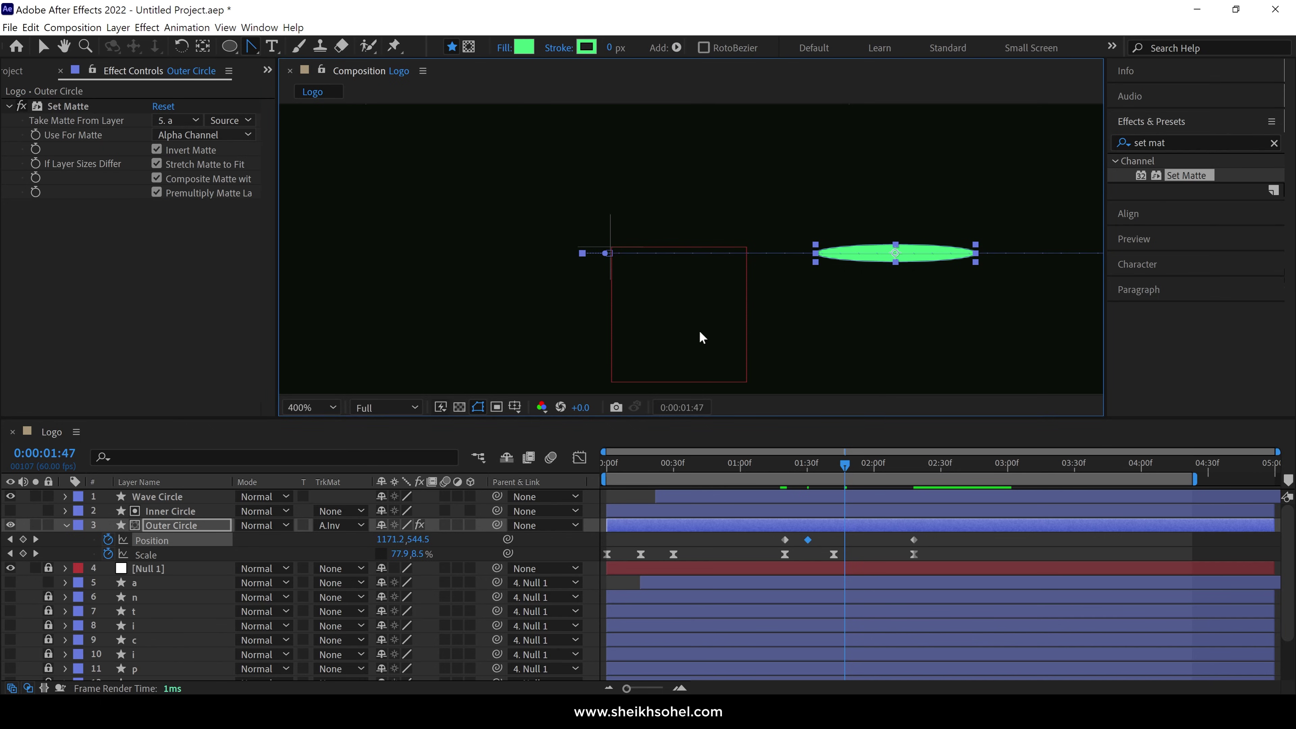
key(v)
key(comma)
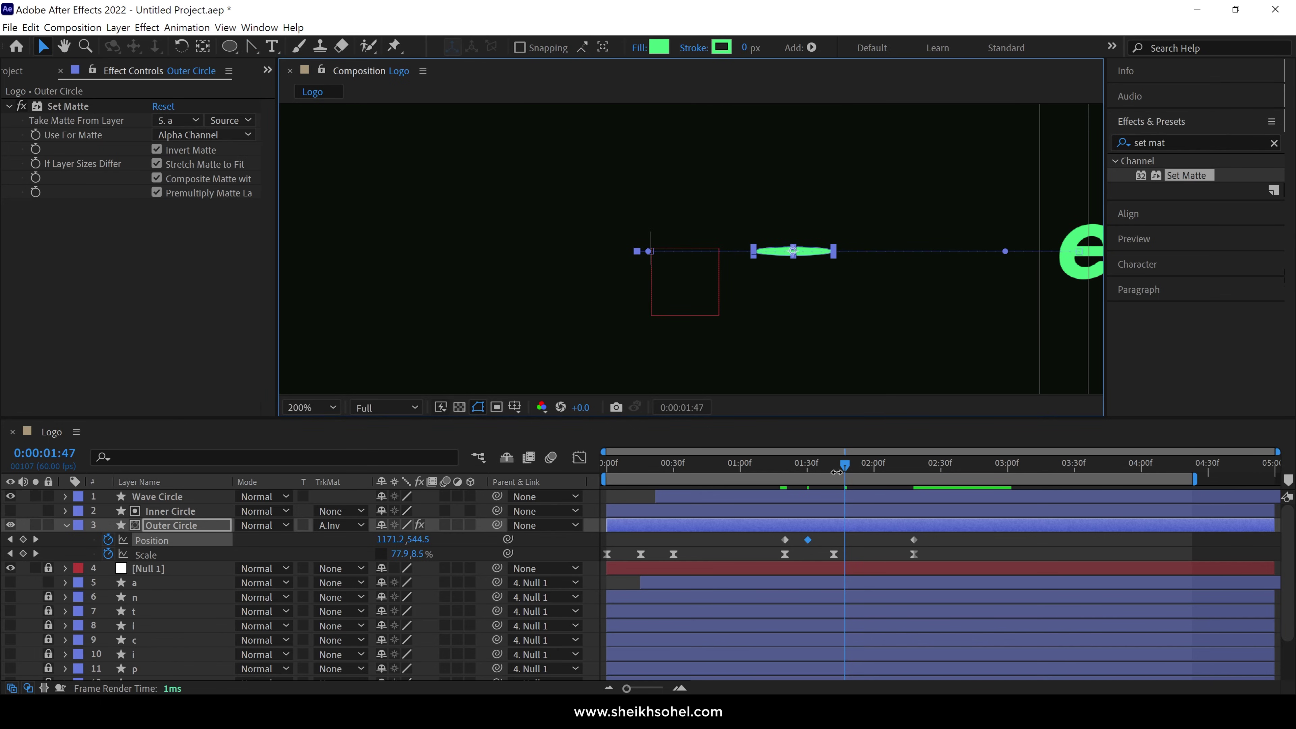
click(824, 471)
drag(841, 473, 820, 520)
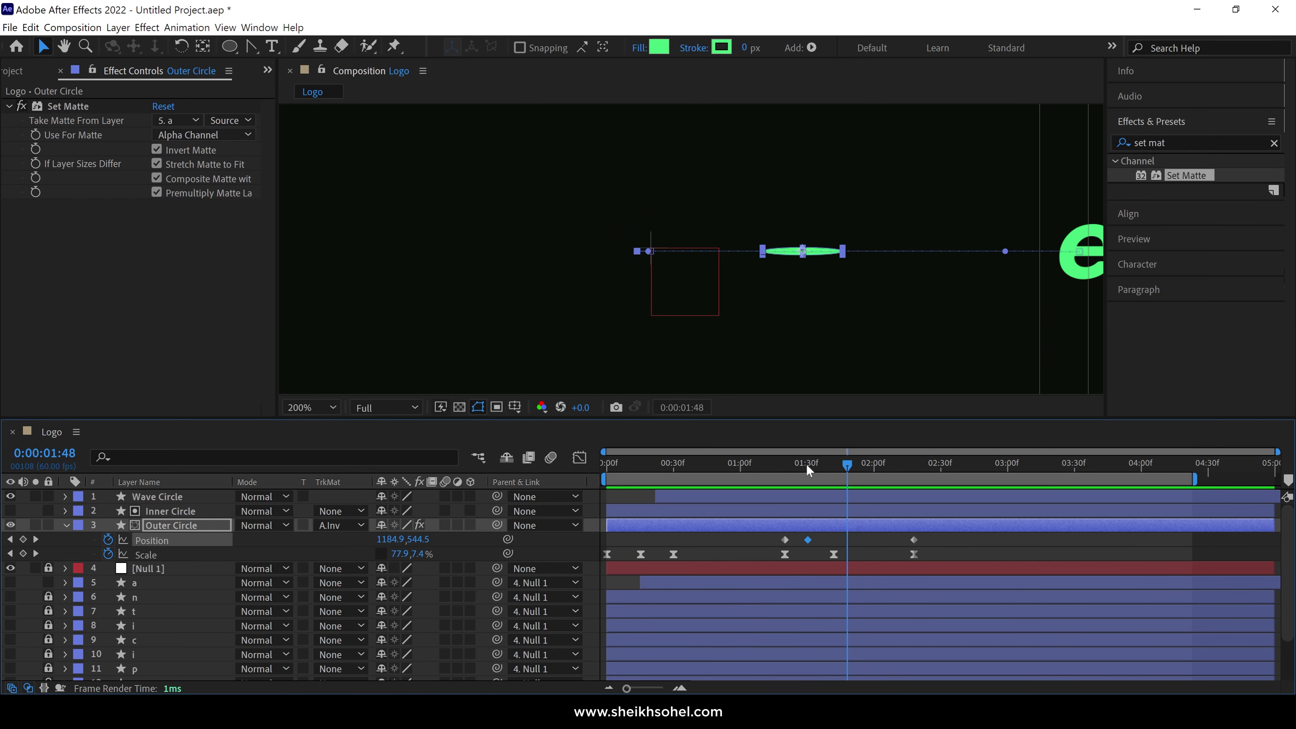
- Apply Easy Ease to all three of Outer Circle's Position keyframes
drag(805, 465, 781, 471)
drag(927, 533, 777, 548)
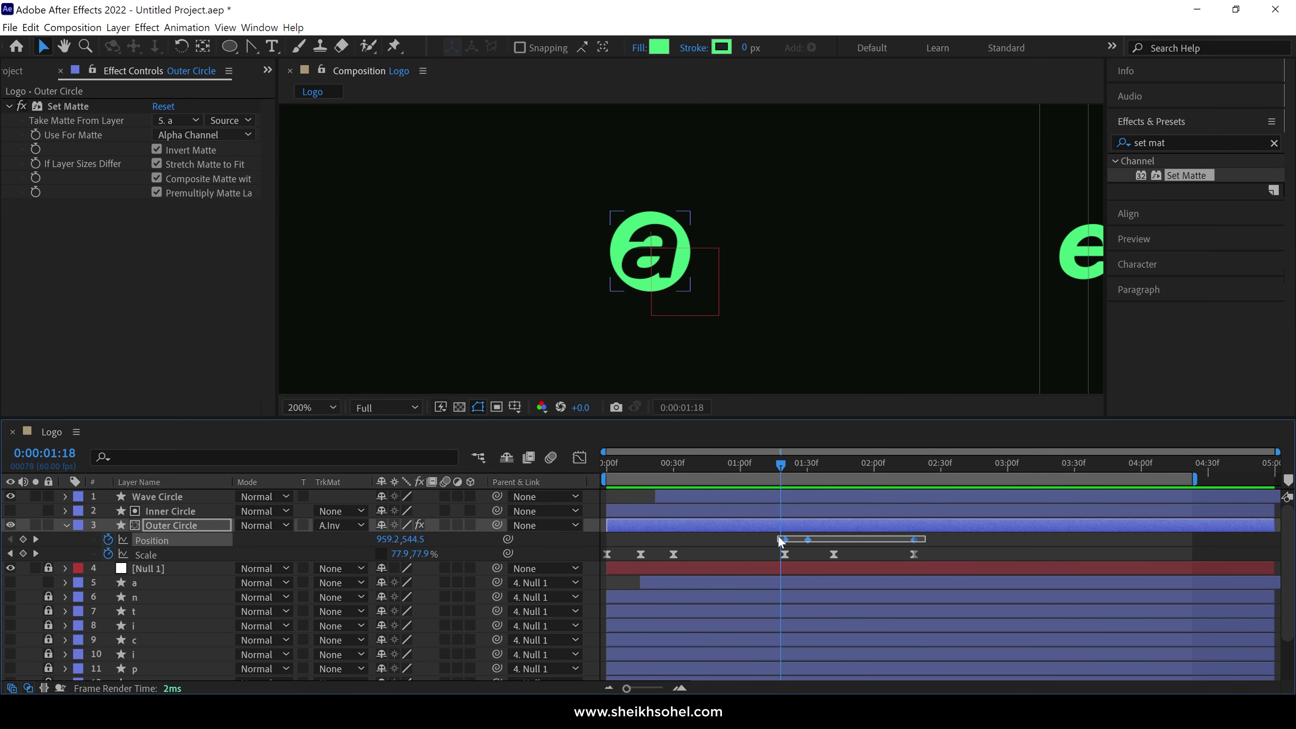
right_click(785, 541)
mouse_move(842, 532)
click(967, 574)
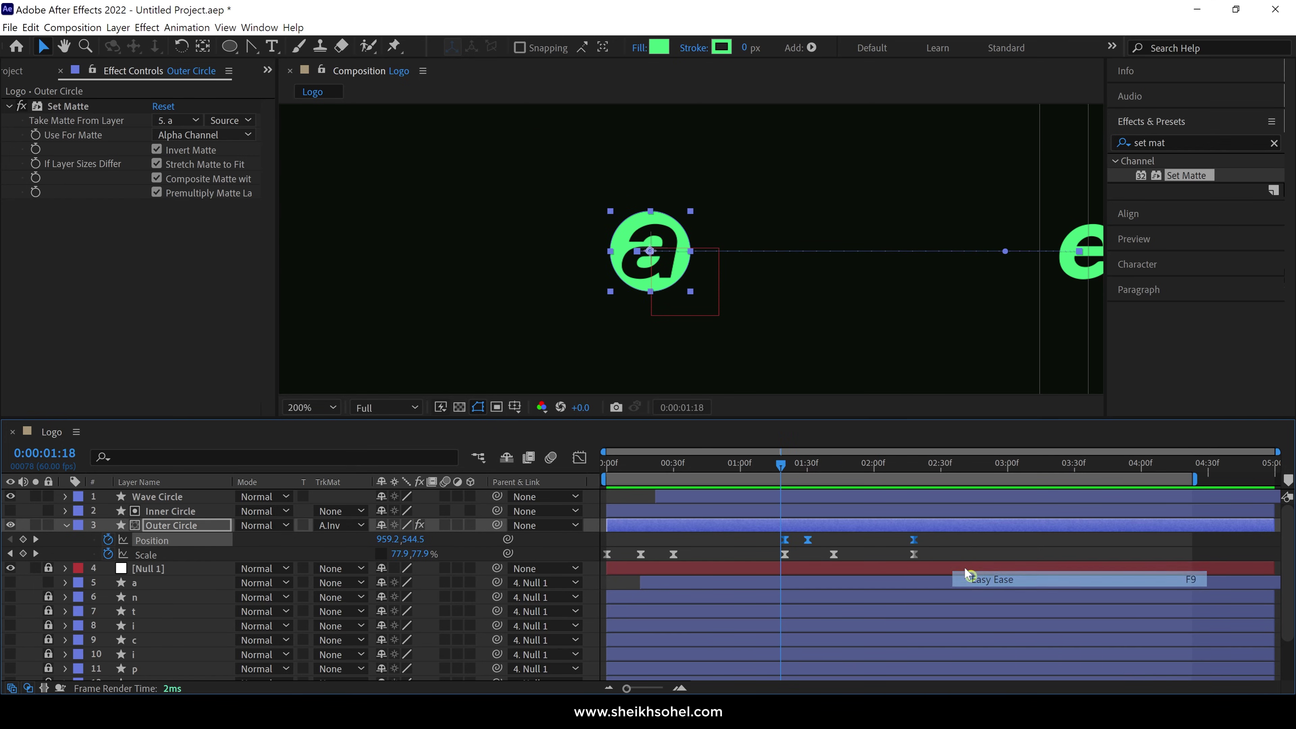
- Shorten the work area to end at about 0:00:02:30 and preview the eased movement of Outer Circle
key(comma)
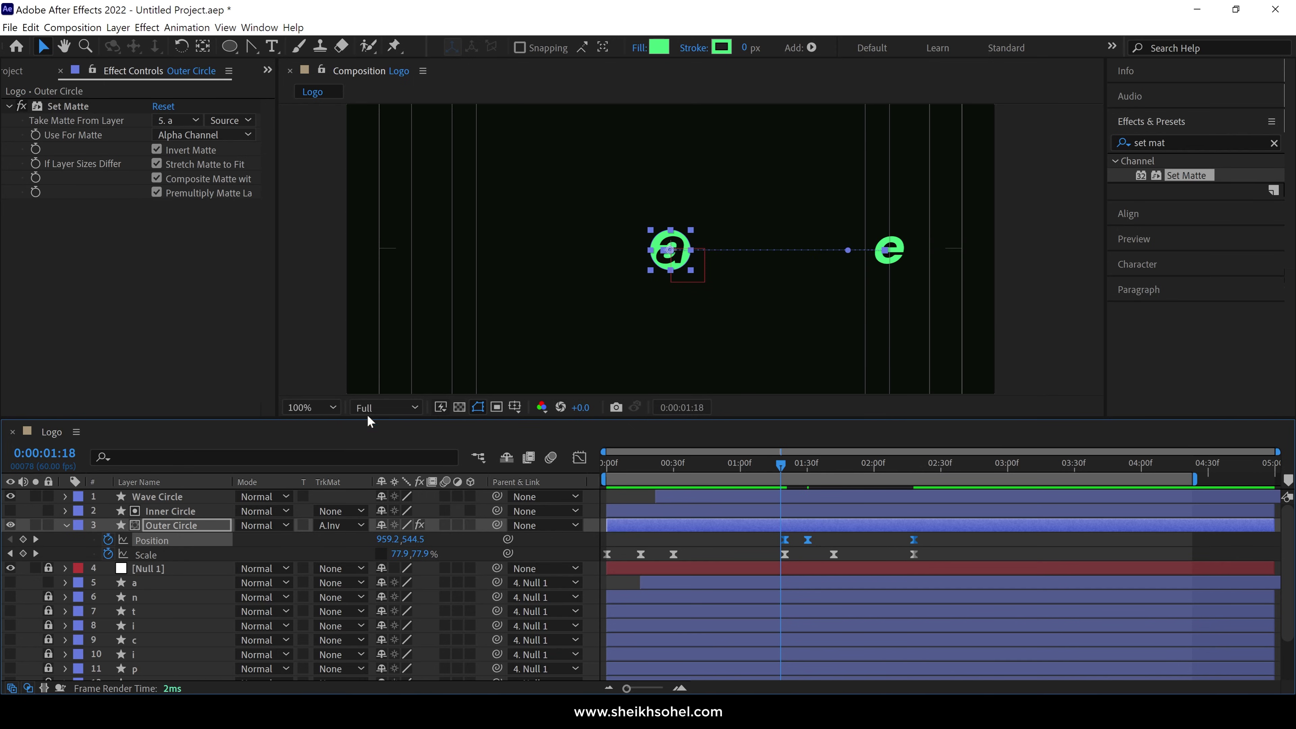
click(312, 407)
click(307, 107)
key(space)
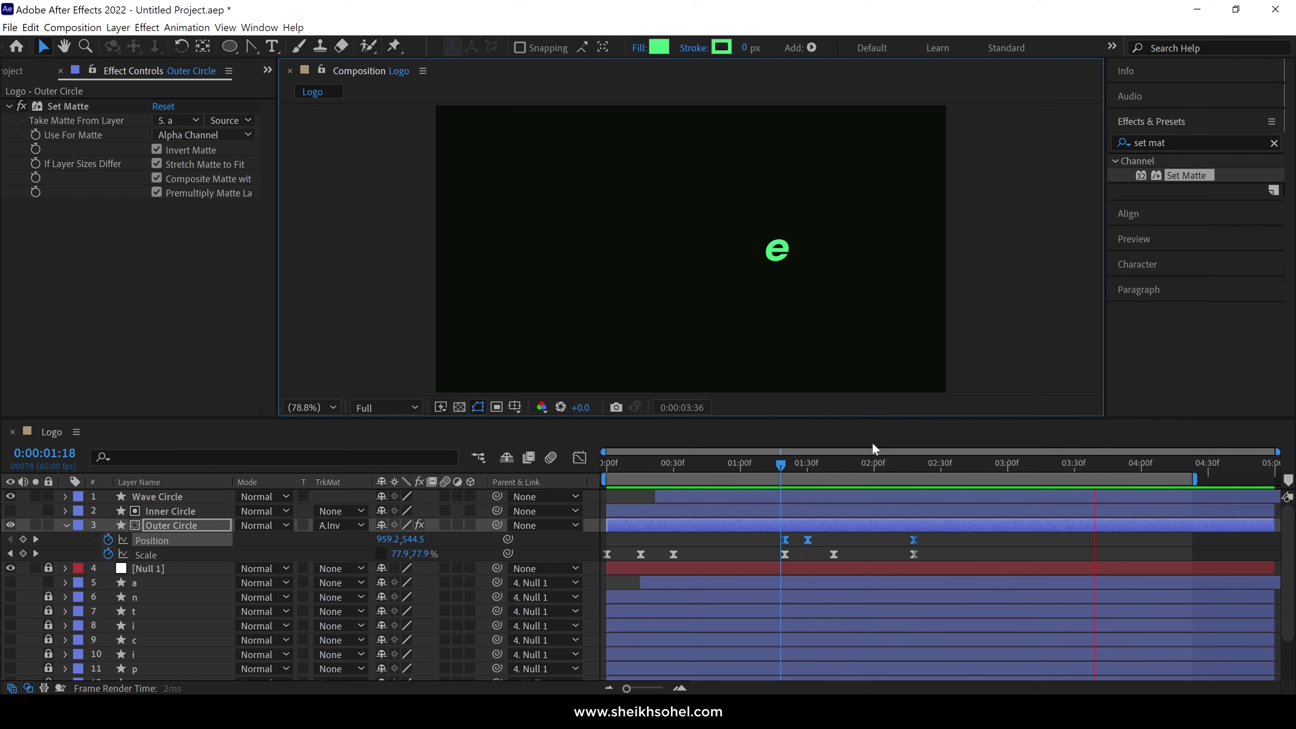
click(941, 464)
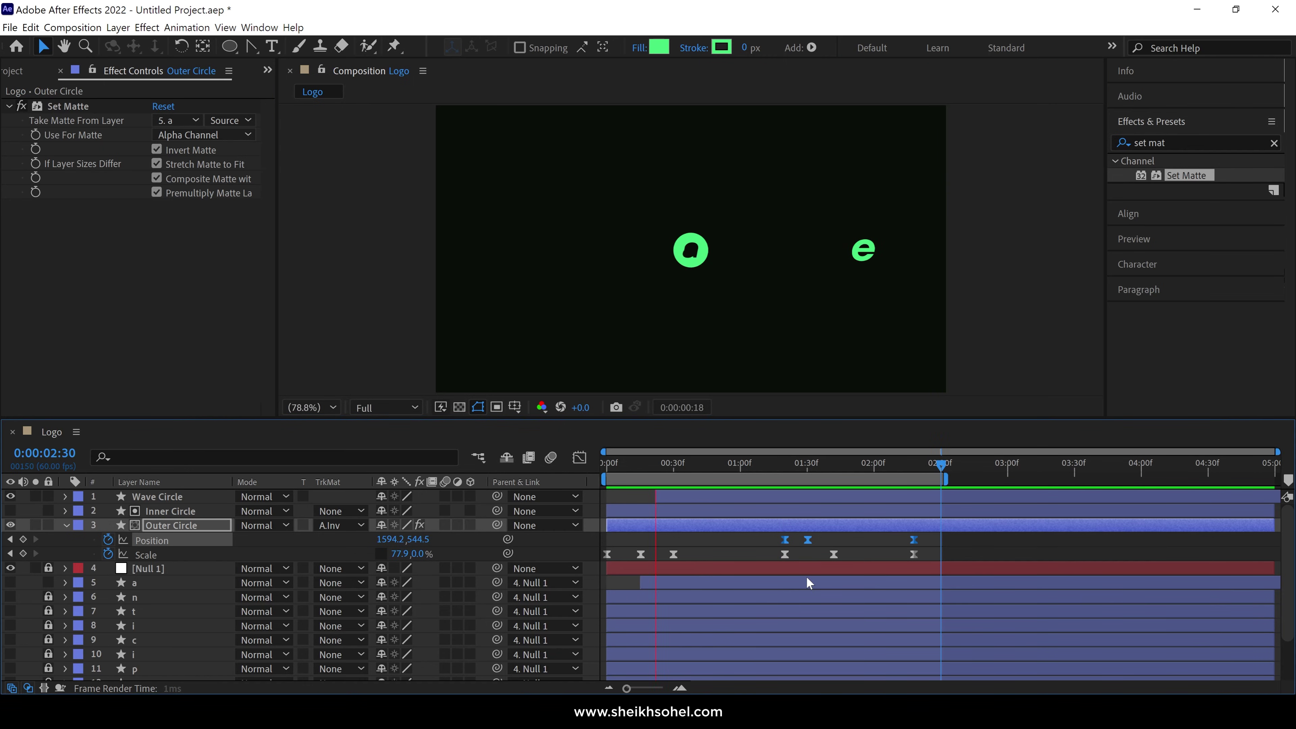
- Move Outer Circle's middle Position keyframe slightly later, to 0:00:01:32
key(space)
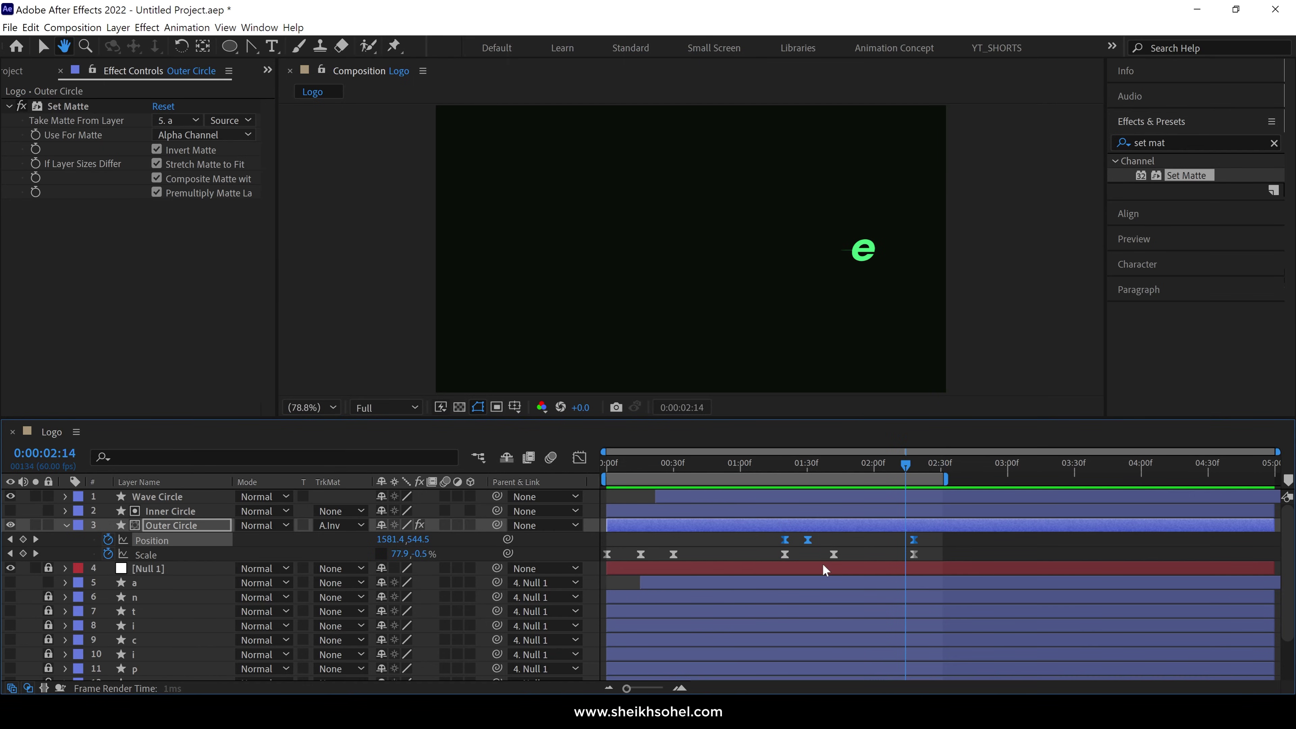
click(775, 467)
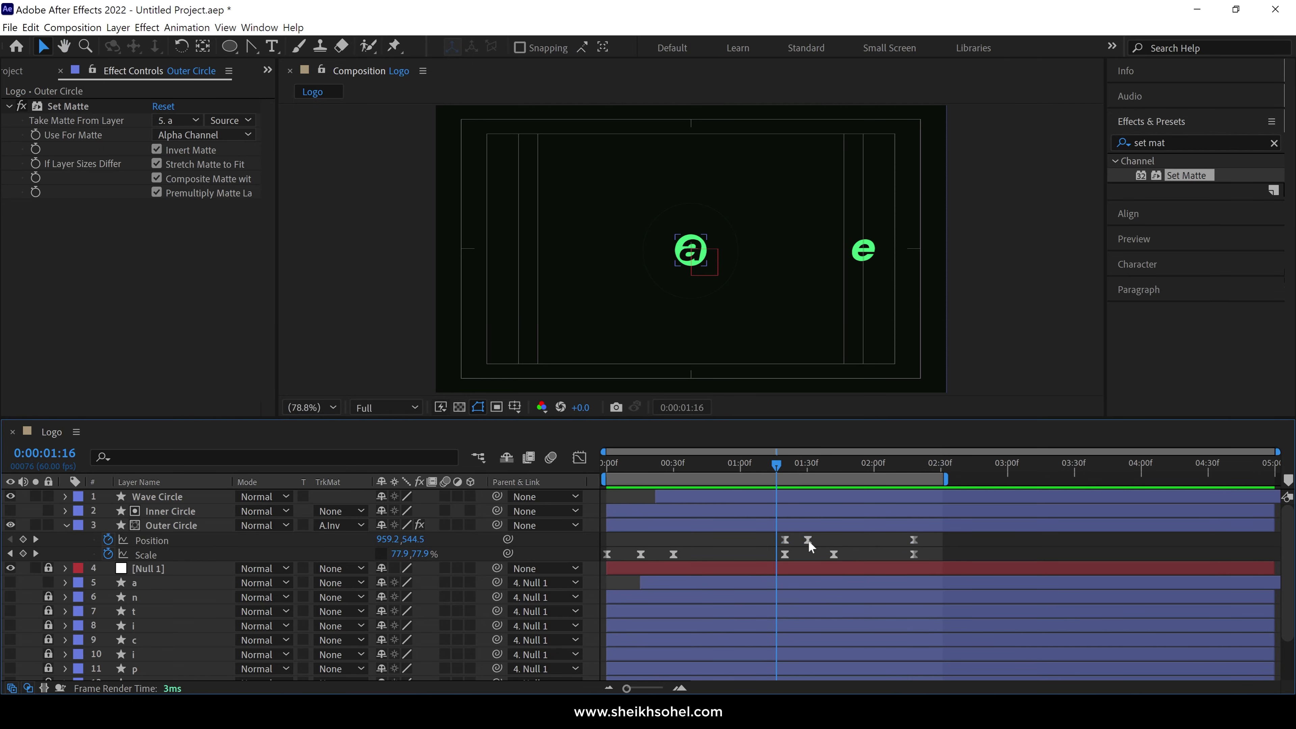
drag(809, 540, 813, 539)
click(813, 541)
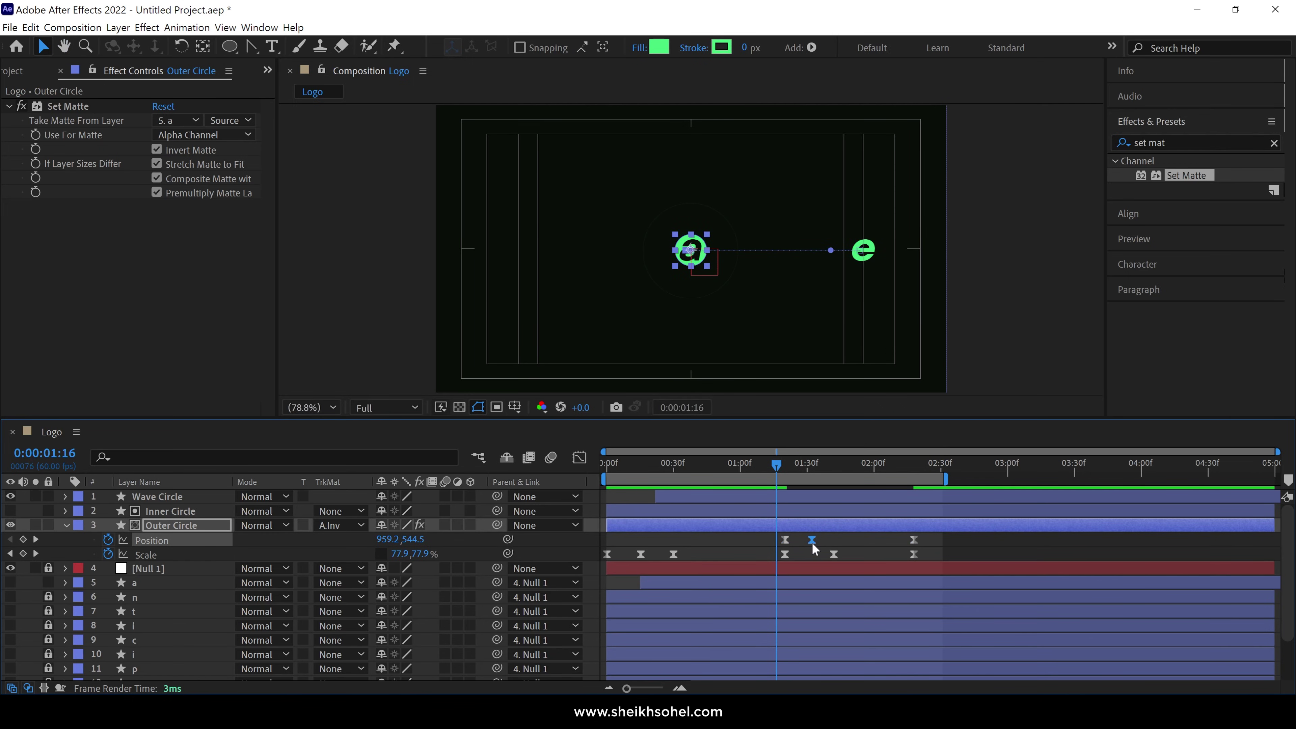
- Lengthen both influence handles of Outer Circle's middle Position keyframe in the speed graph and preview the motion
click(579, 458)
scroll(815, 623, up, 5)
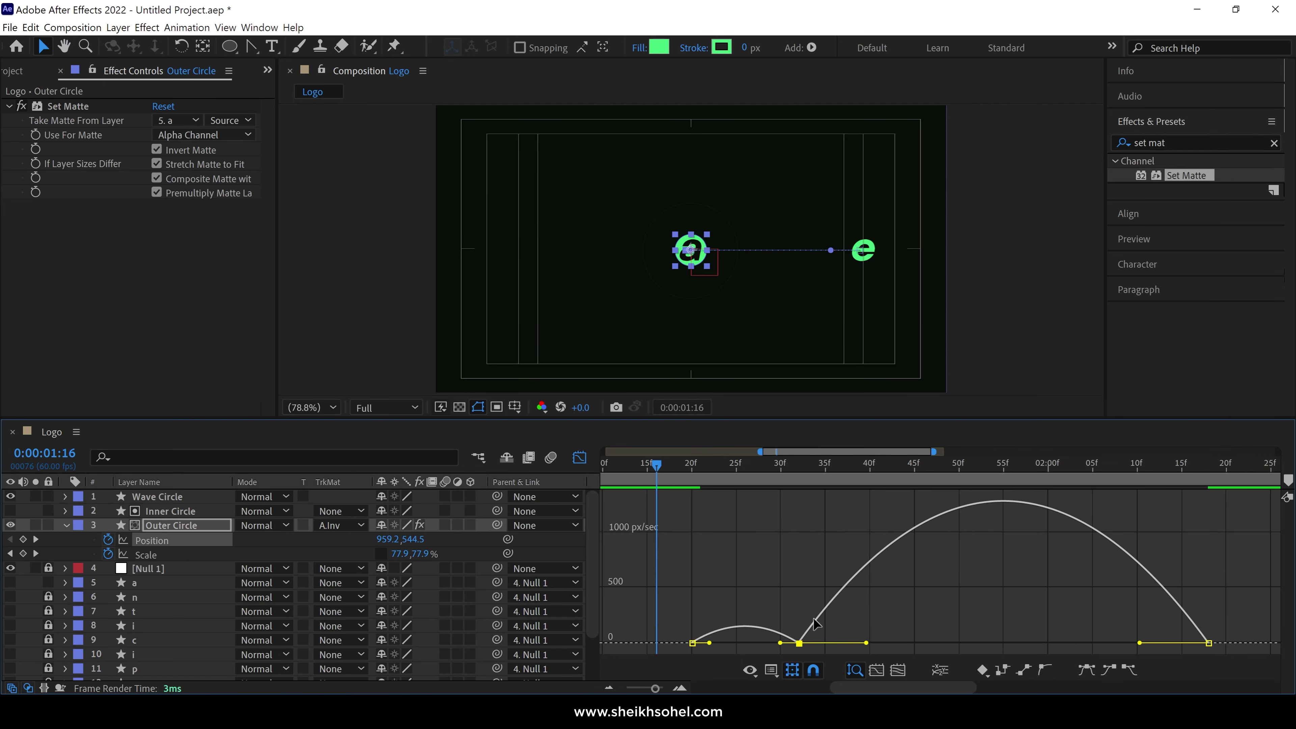
drag(779, 645, 769, 648)
drag(866, 644, 882, 643)
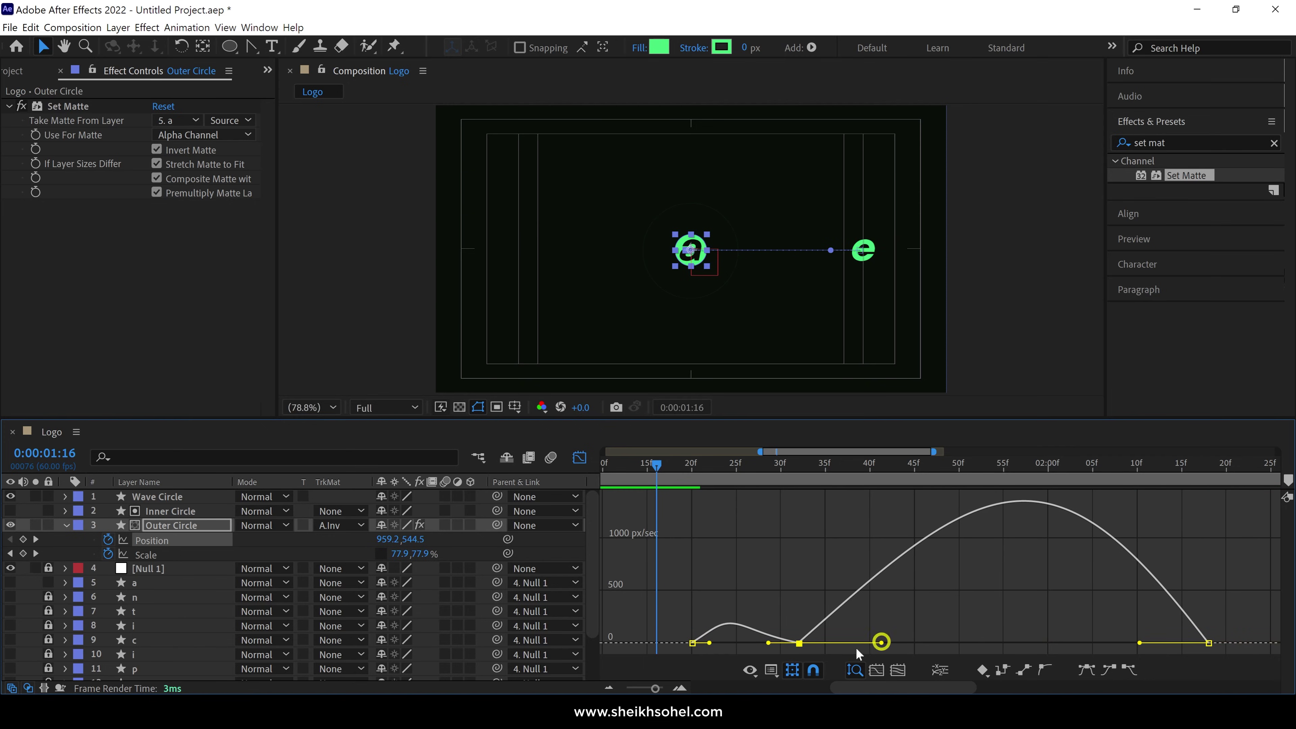
key(space)
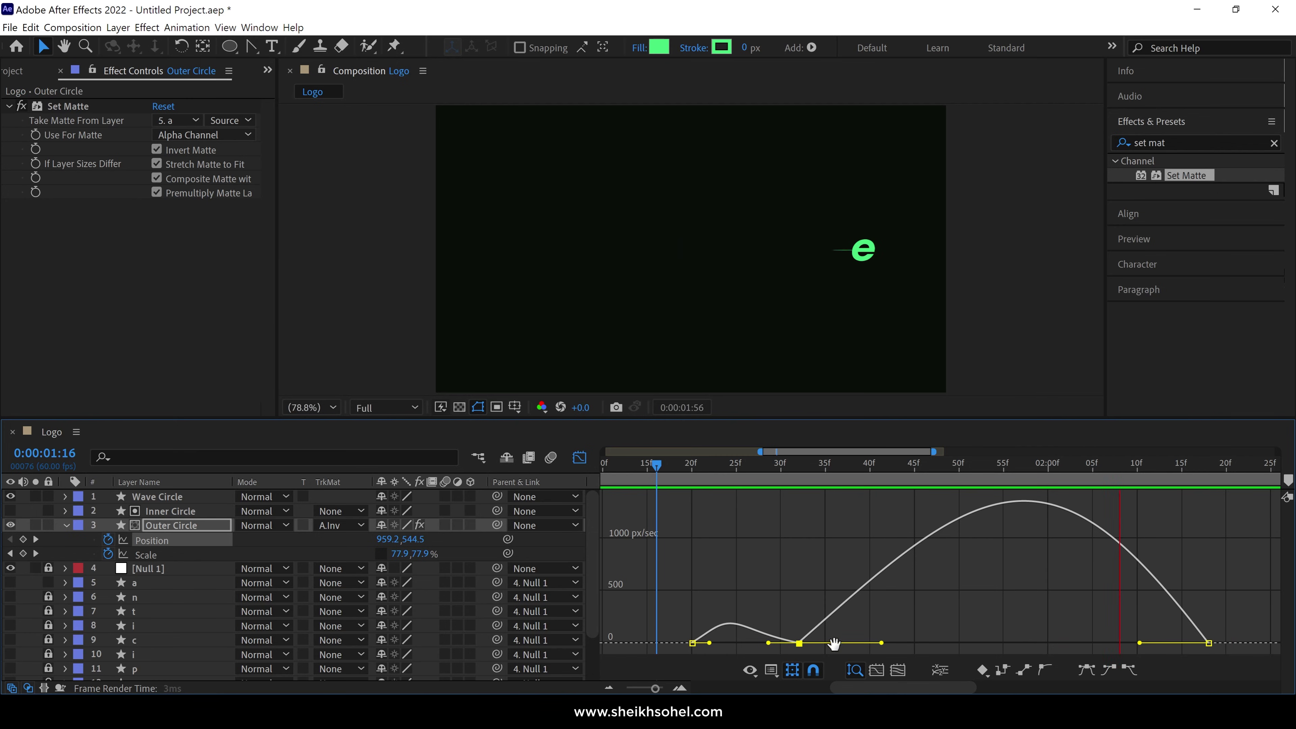
key(space)
click(579, 457)
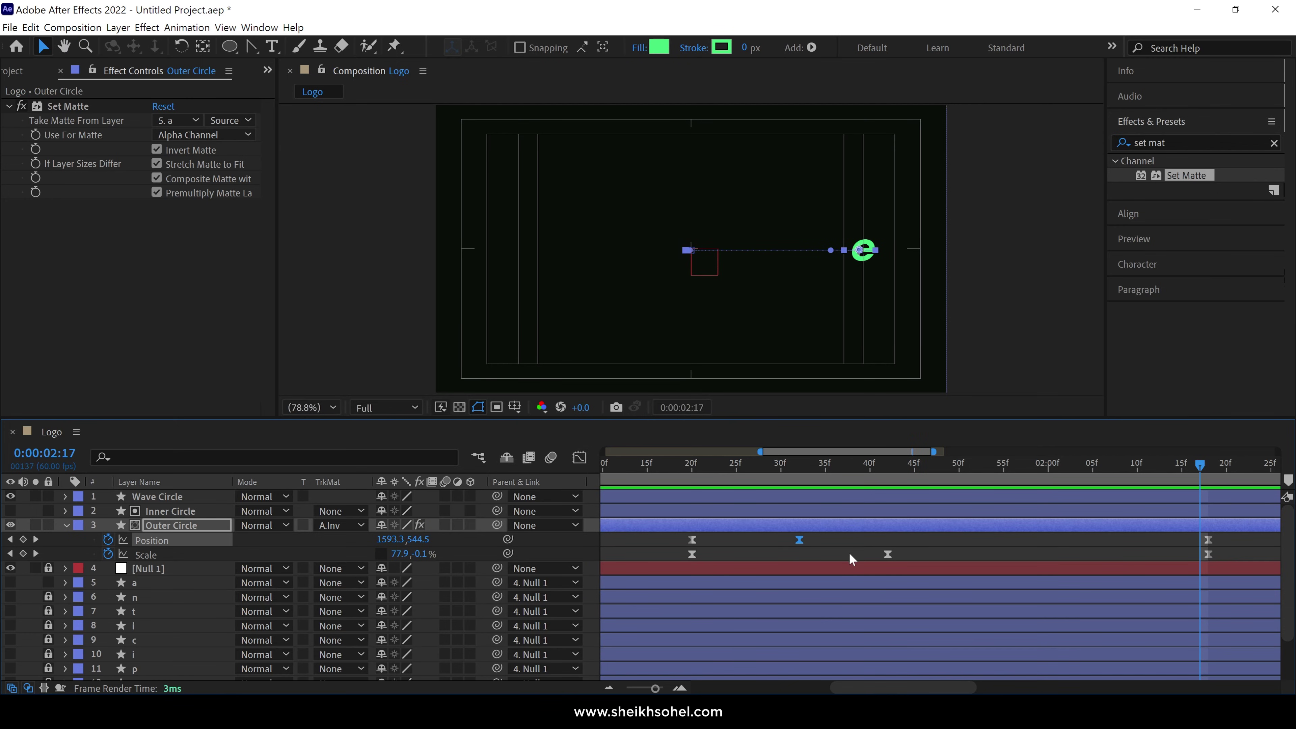
- At 0:00:01:32, draw a straight horizontal line from the squashed a to the e with the Pen tool on a new shape layer
key(semicolon)
click(786, 465)
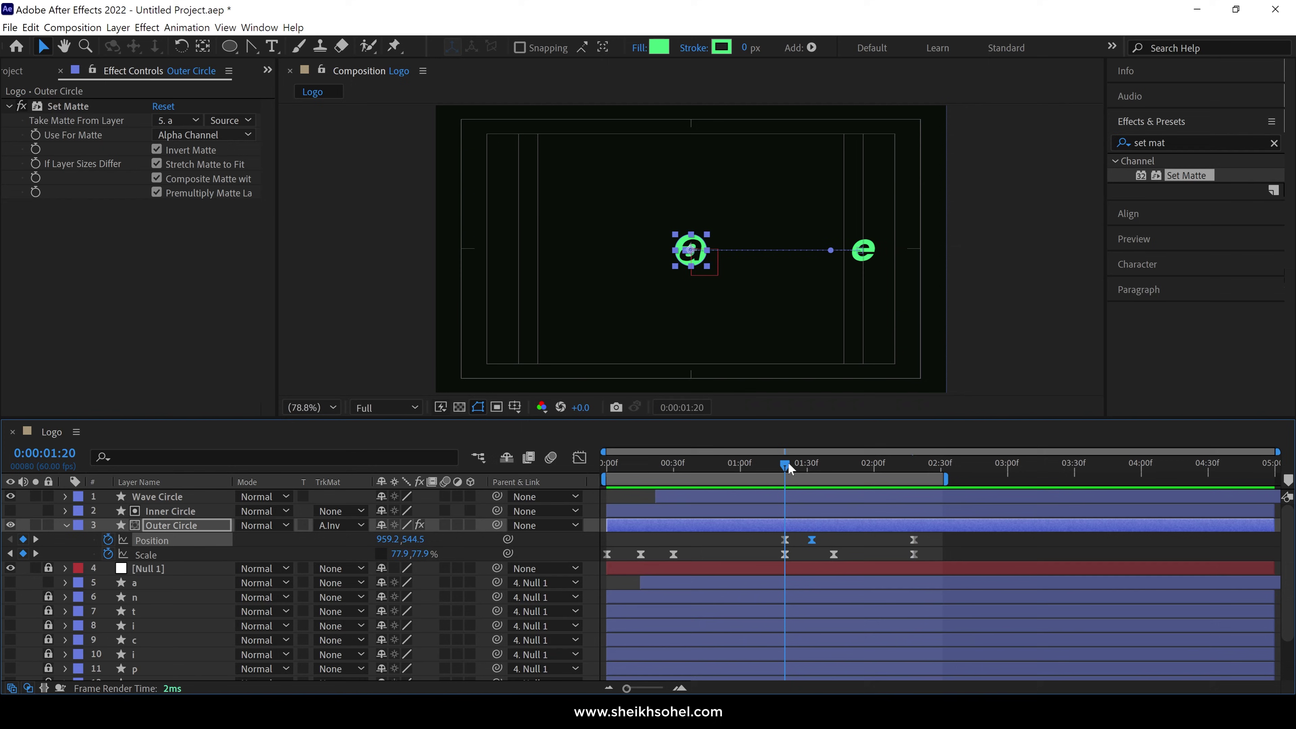
key(k)
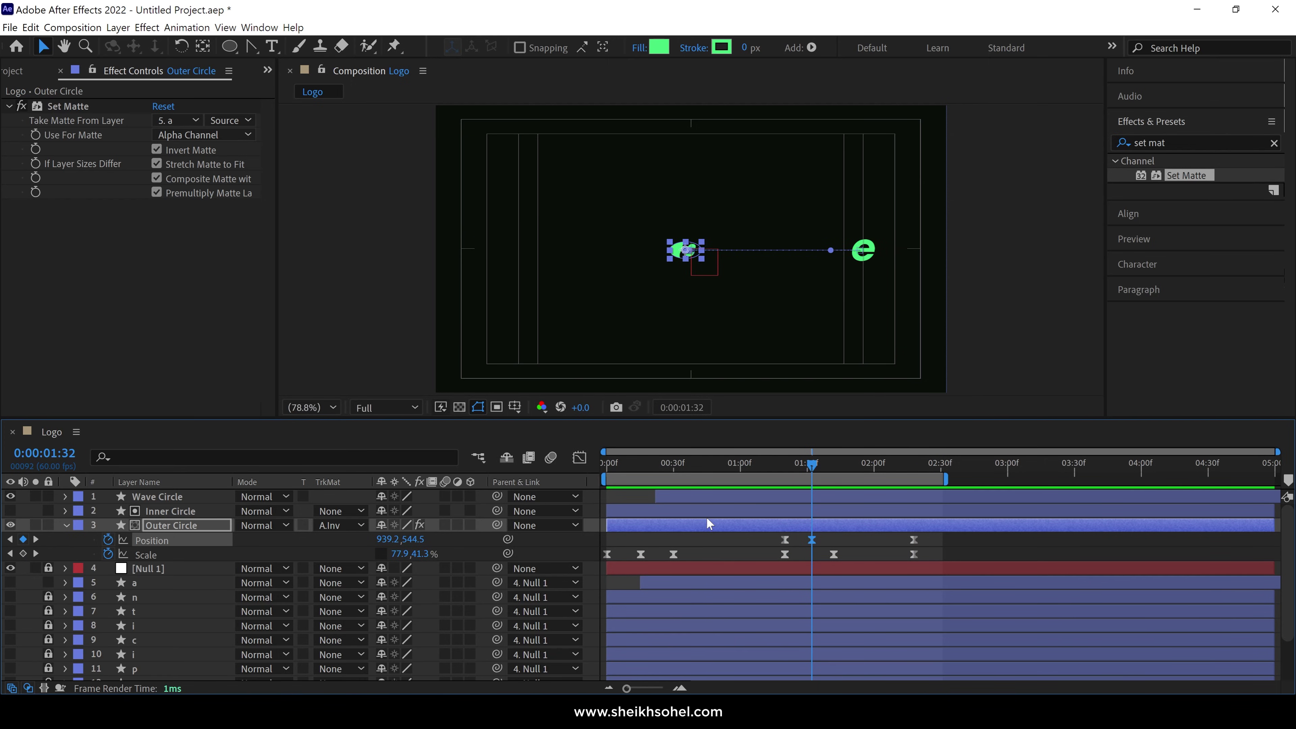
key(F2)
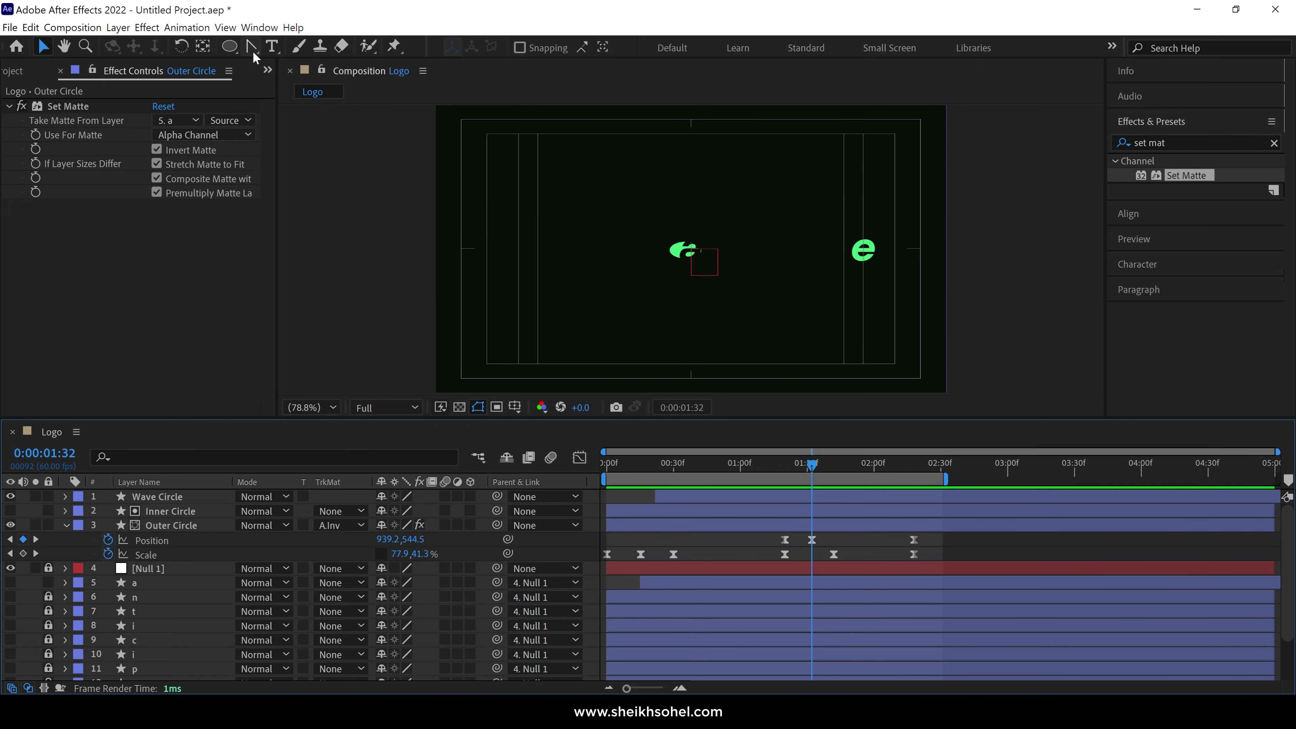
drag(254, 53, 287, 64)
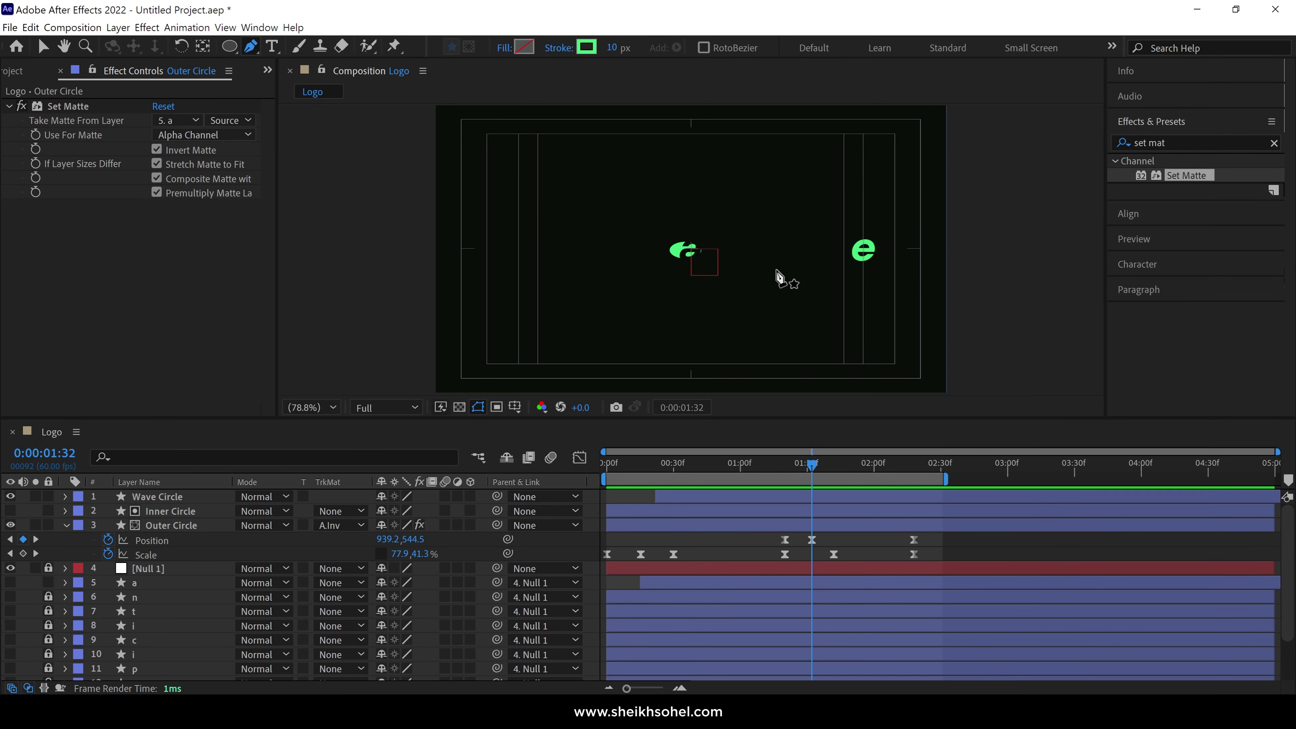
scroll(780, 277, up, 1)
drag(782, 275, 703, 255)
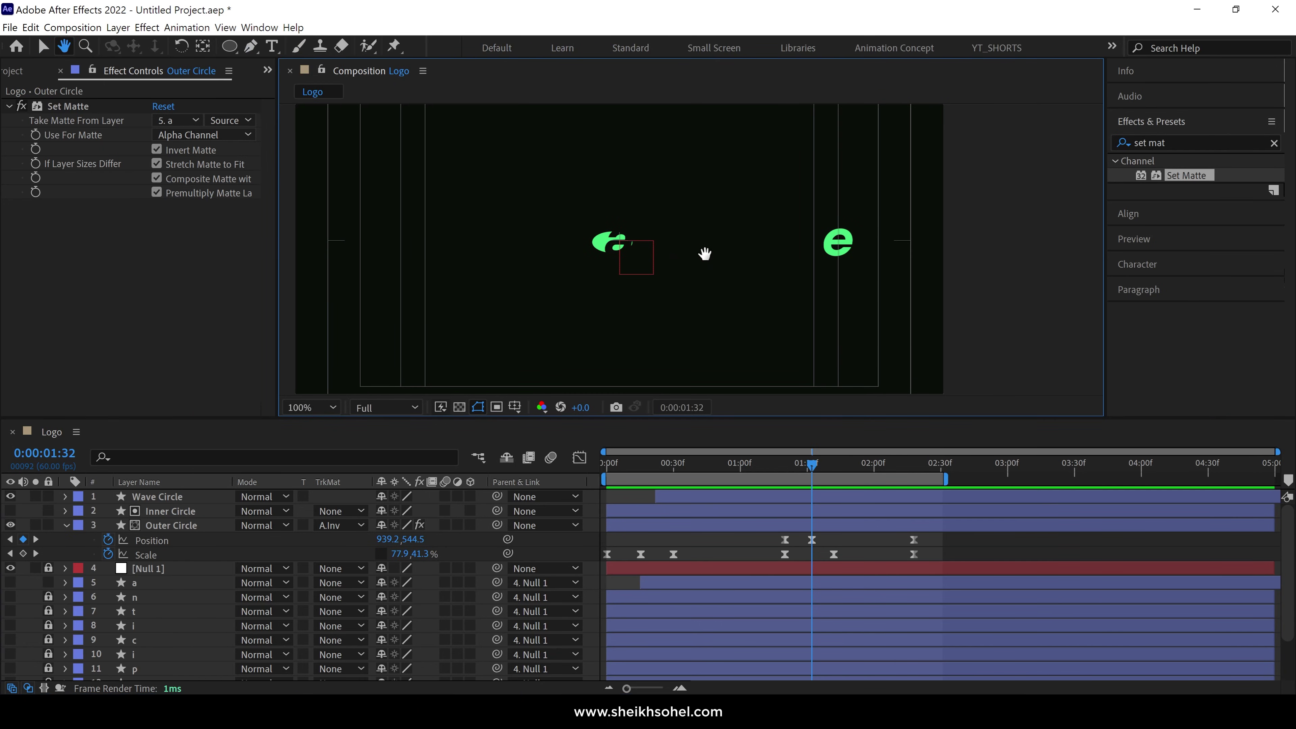
click(617, 243)
click(843, 243)
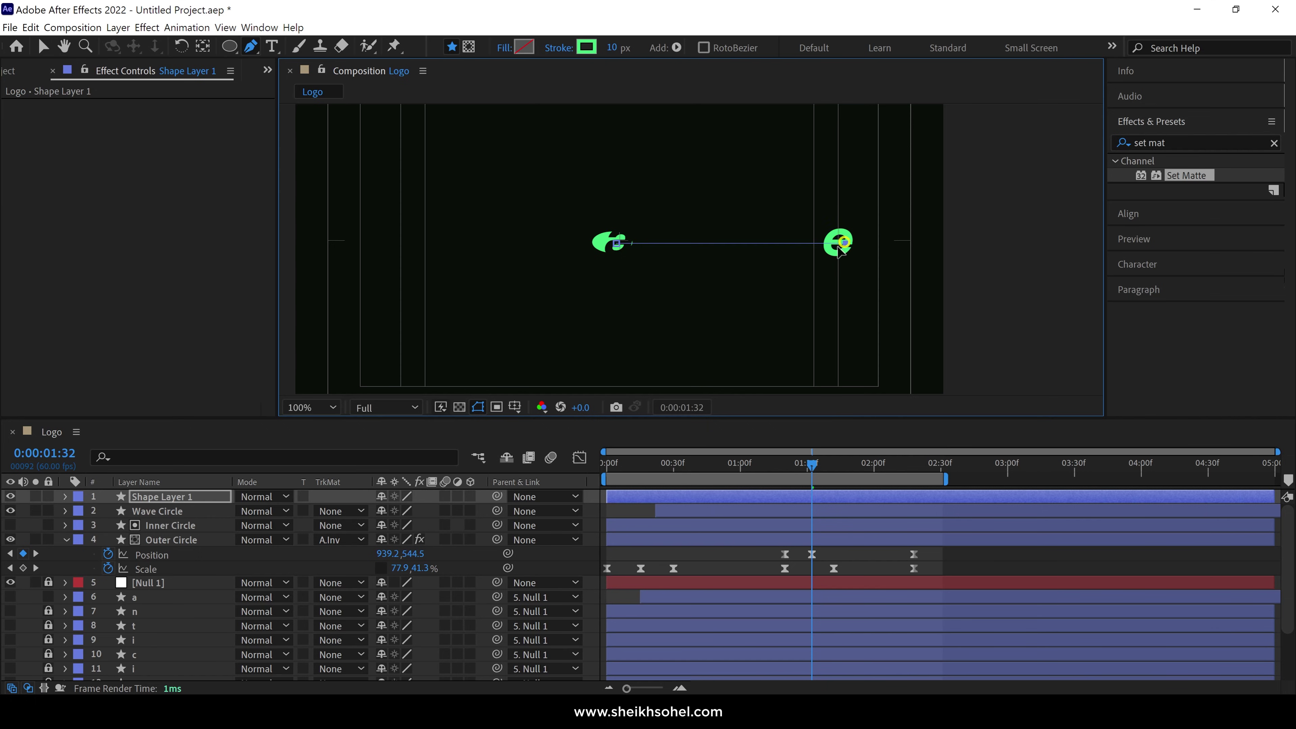
- Nudge the line up slightly to centre it on the circle's path and trim its layer to start at 0:00:01:32
scroll(844, 261, up, 1)
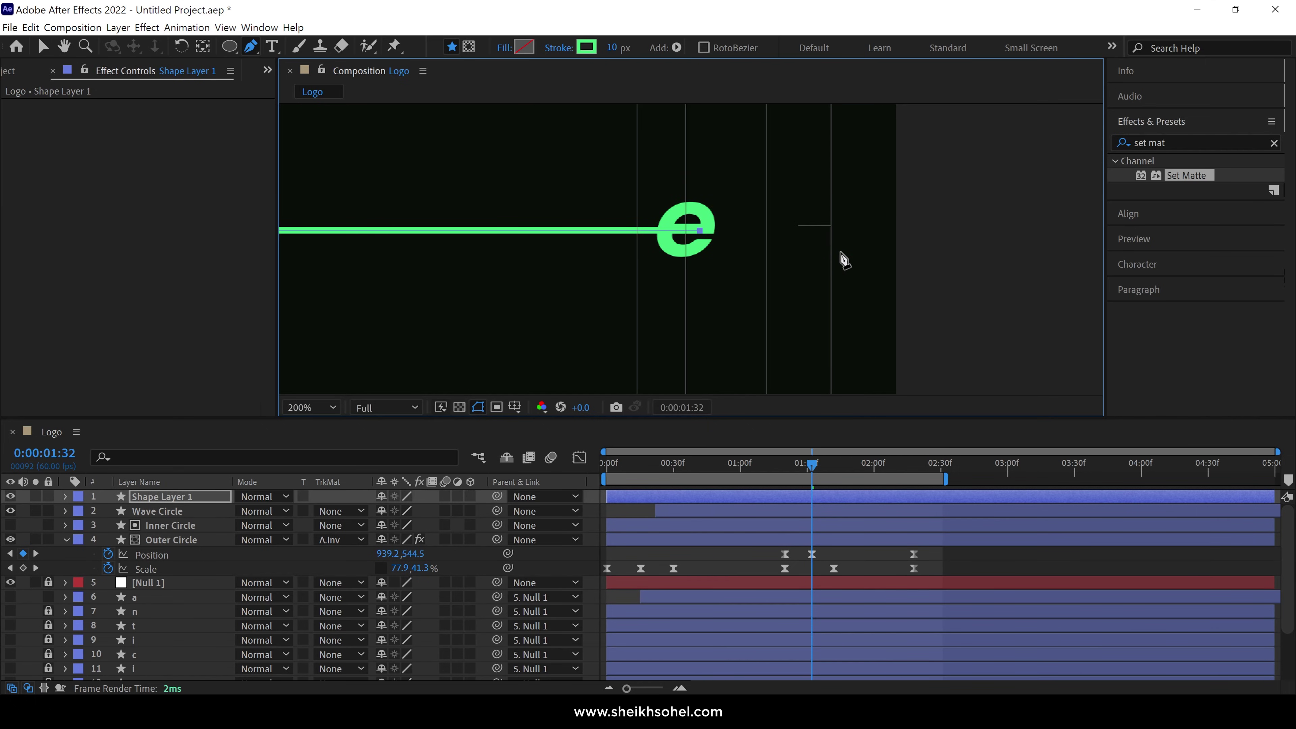
drag(631, 261, 747, 263)
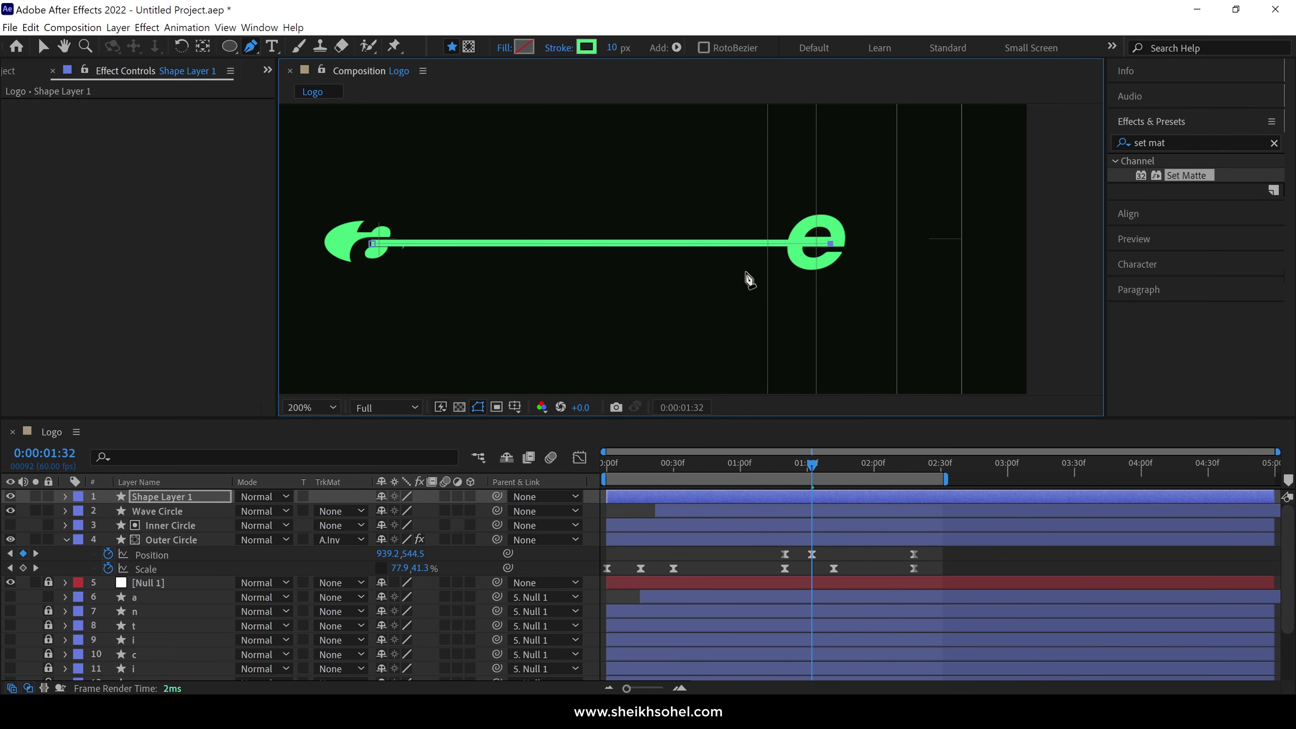
key(v)
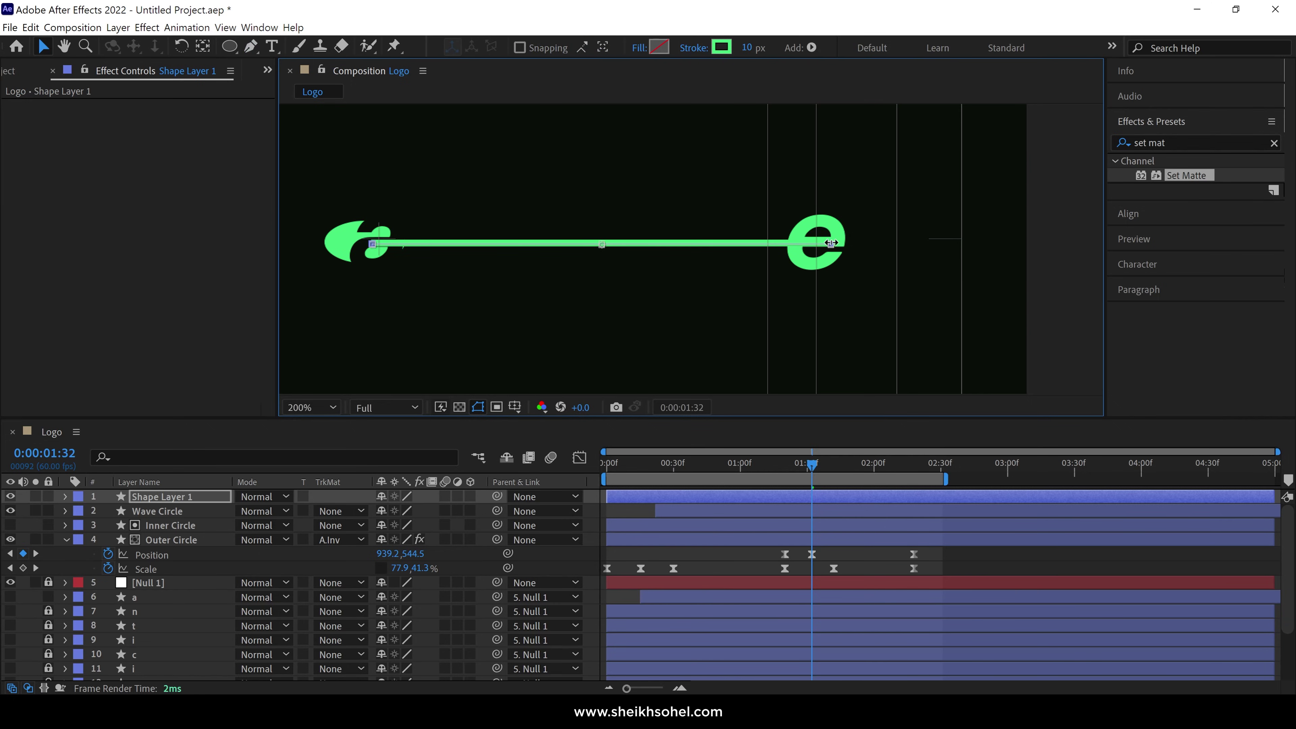
key(Up)
key(Up)
key(Up)
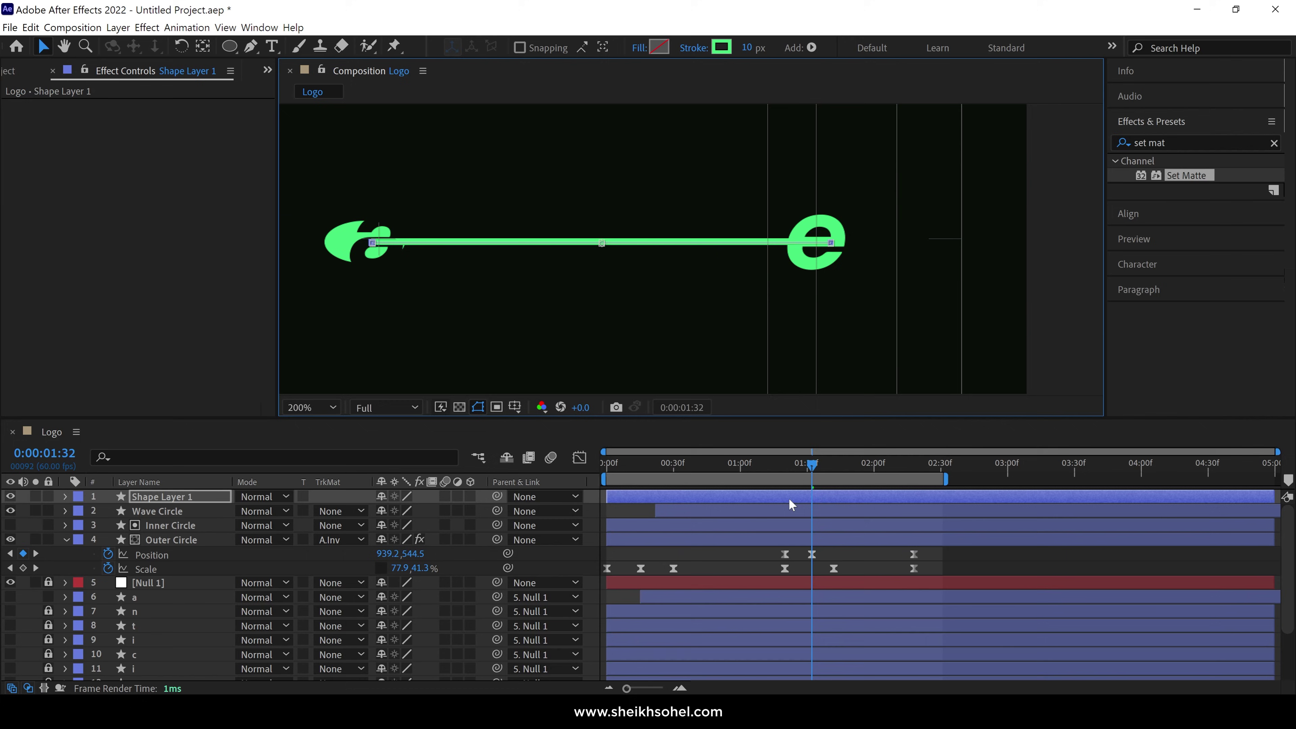
key(alt+bracketleft)
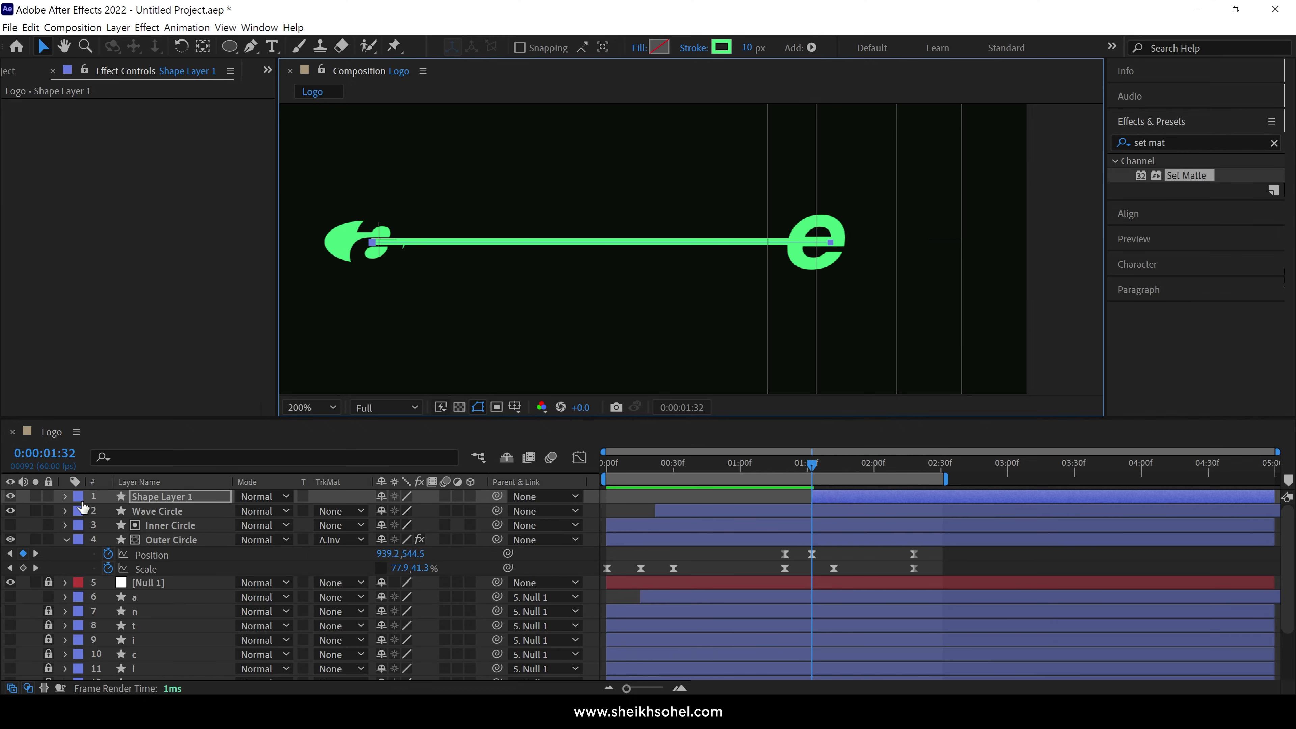
- Give the new shape layer a yellow label and rename it Line
click(79, 497)
click(110, 283)
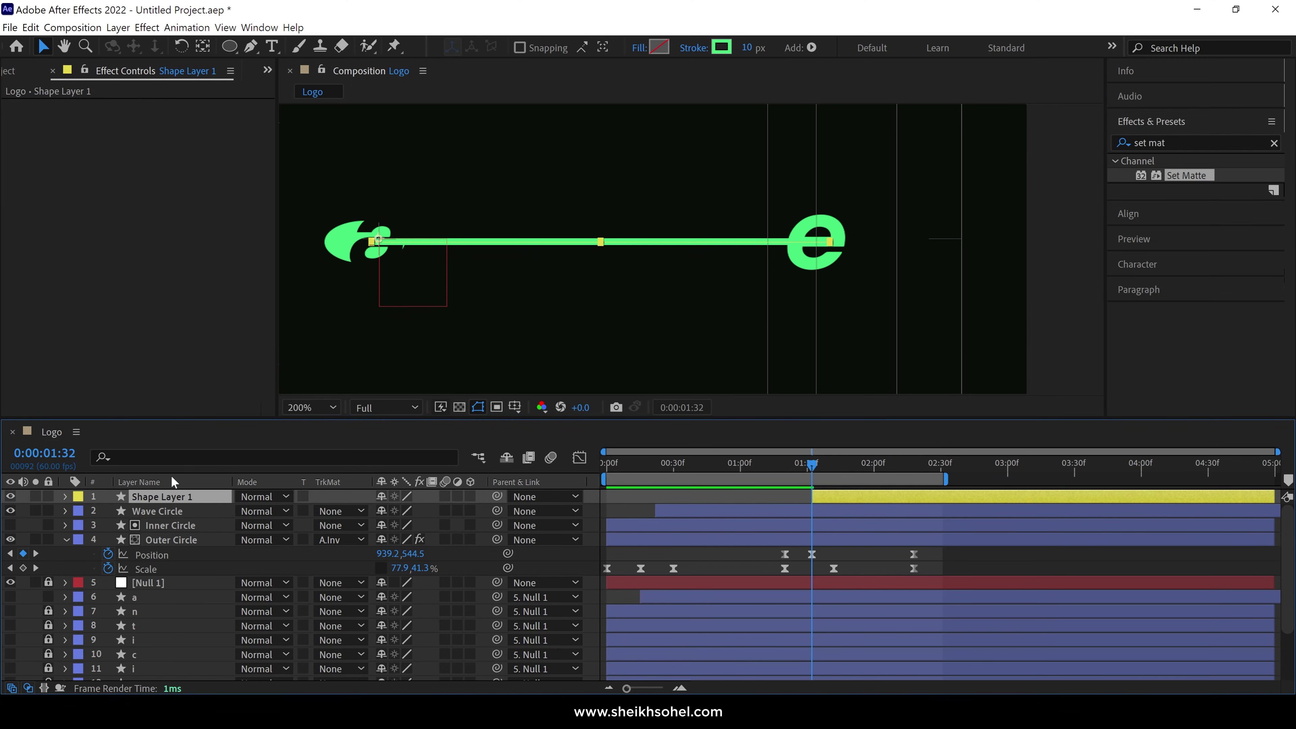
text(Line)
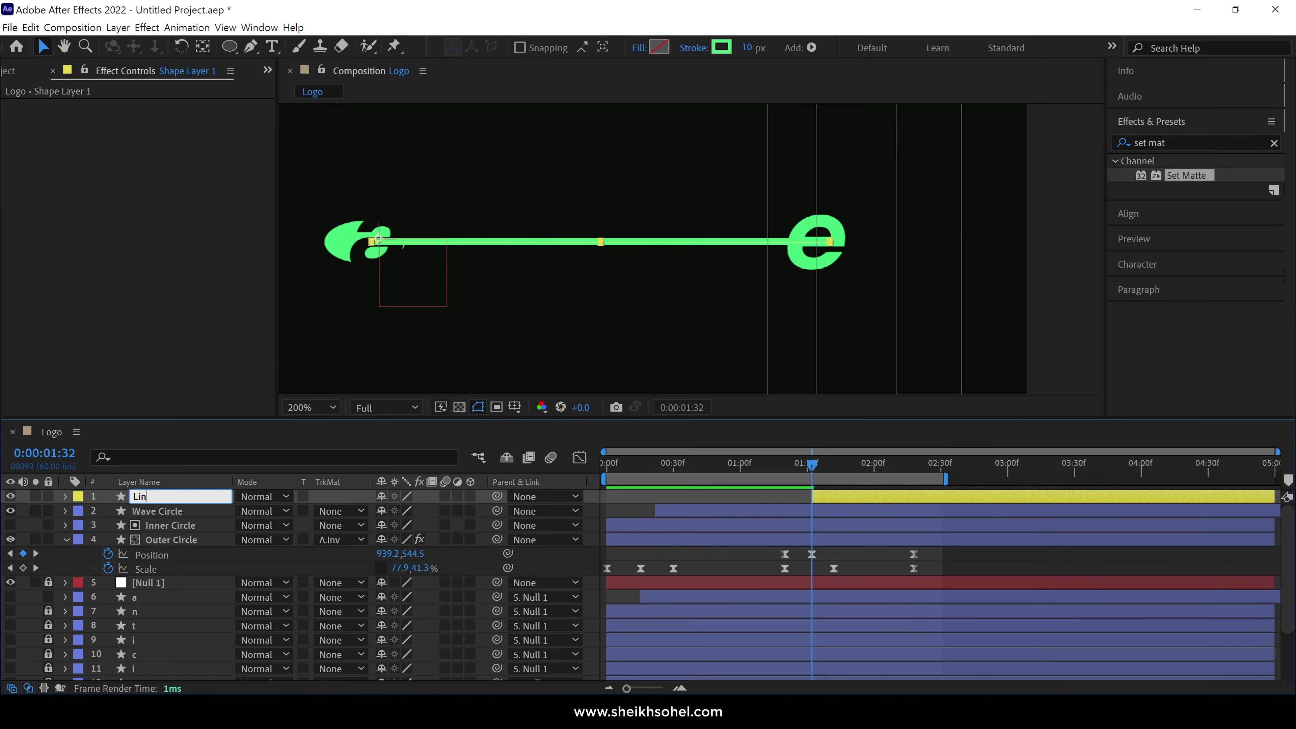
key(Return)
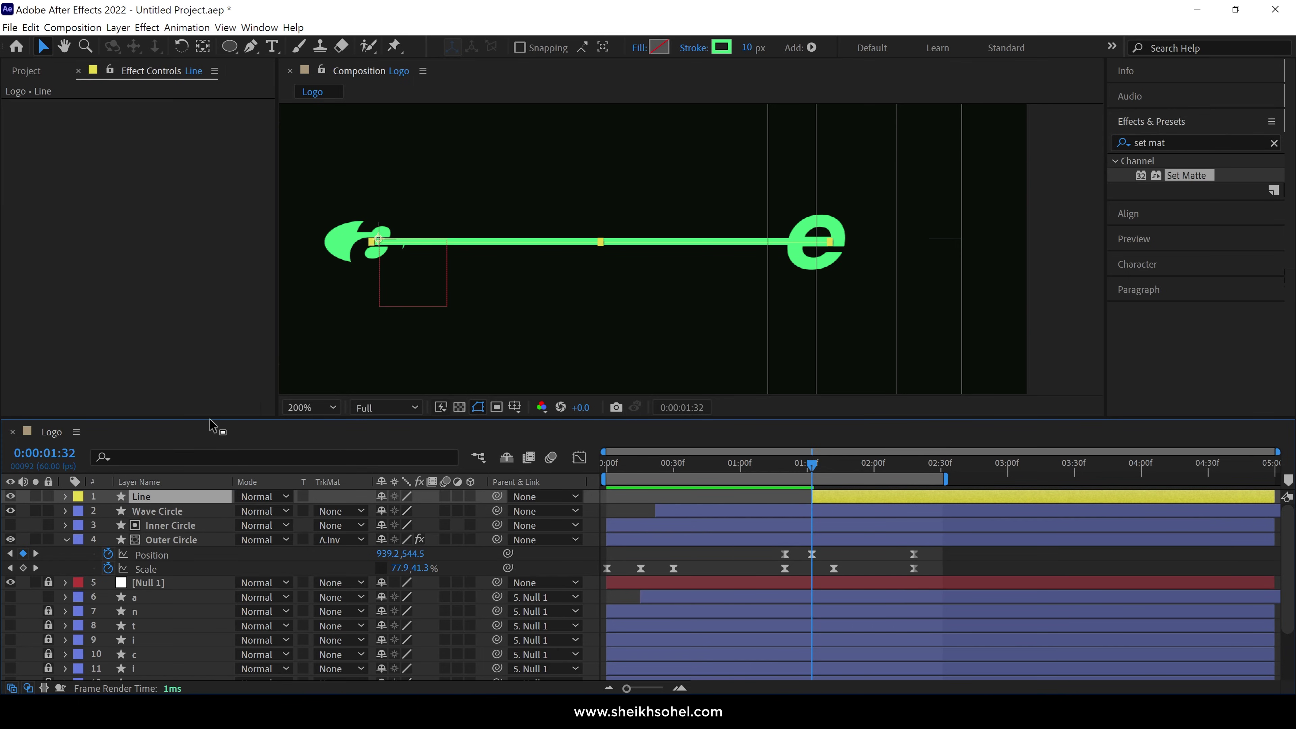
- Add Trim Paths to the Line layer and hide the title/action safe guides in the composition view
click(812, 49)
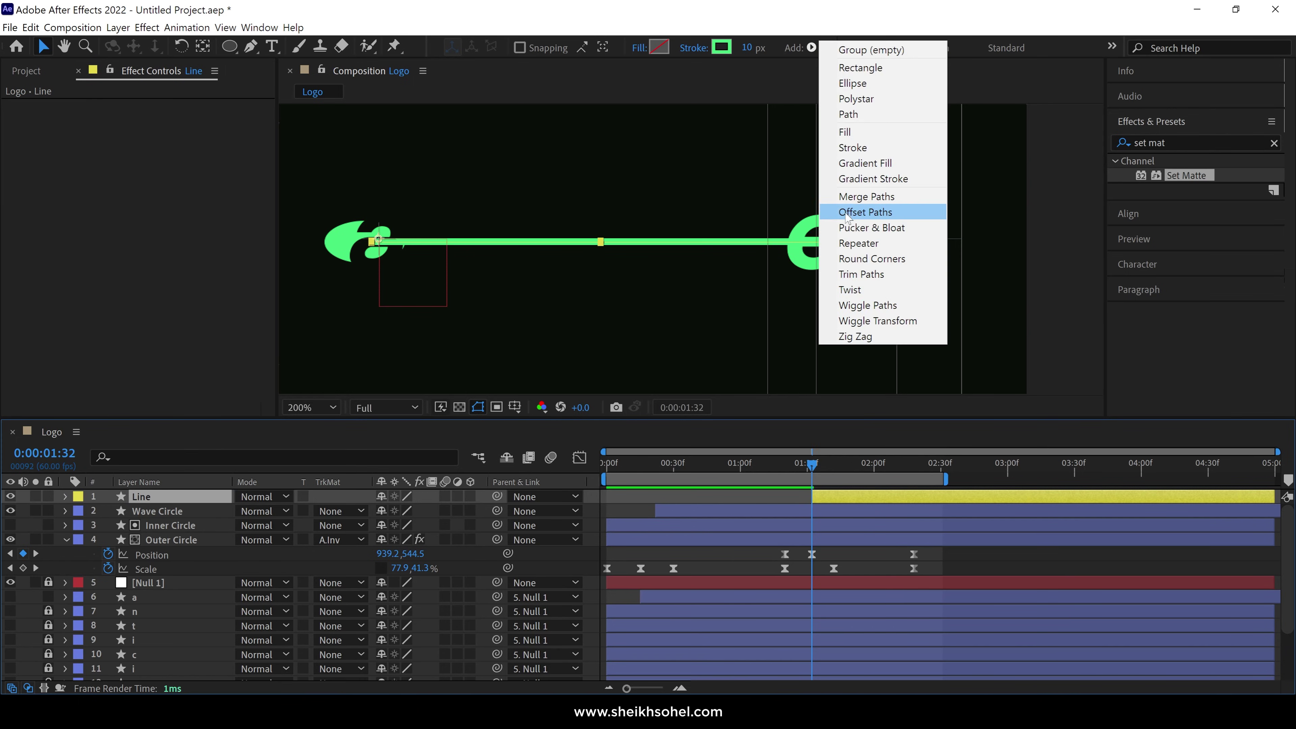
click(843, 264)
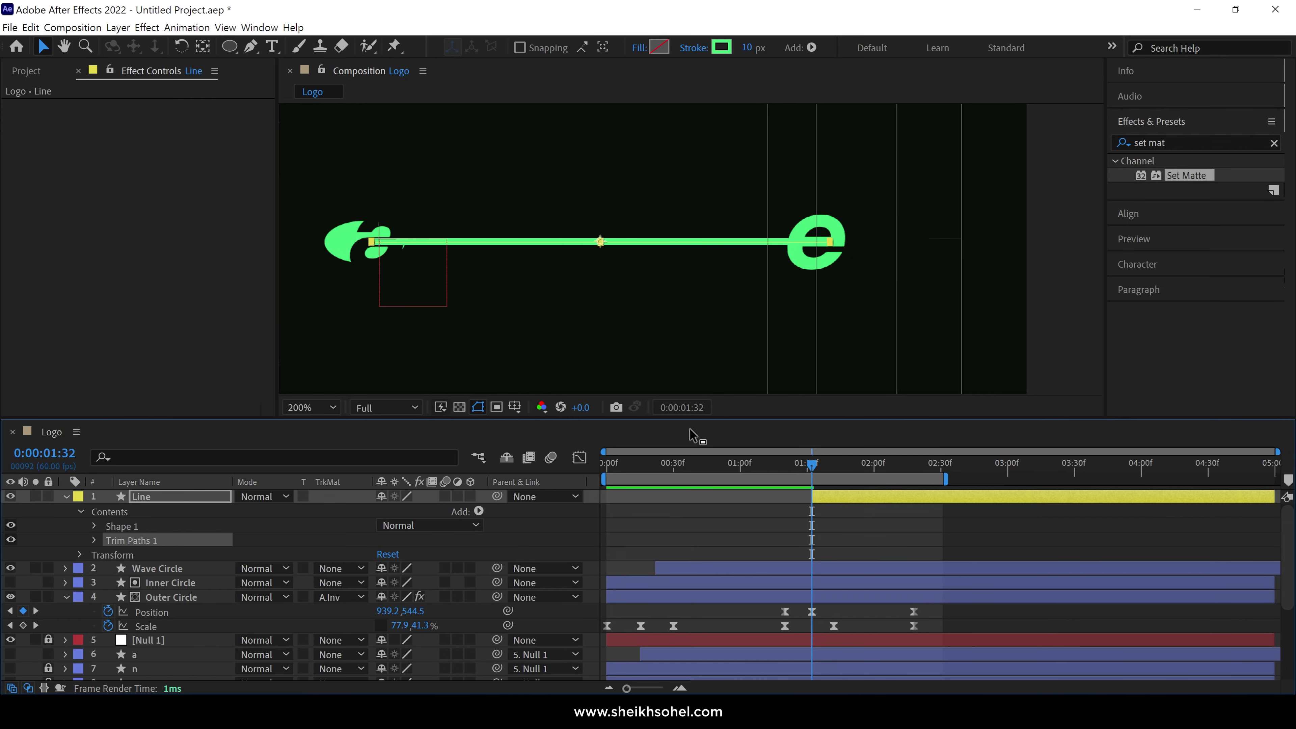
click(514, 407)
click(528, 424)
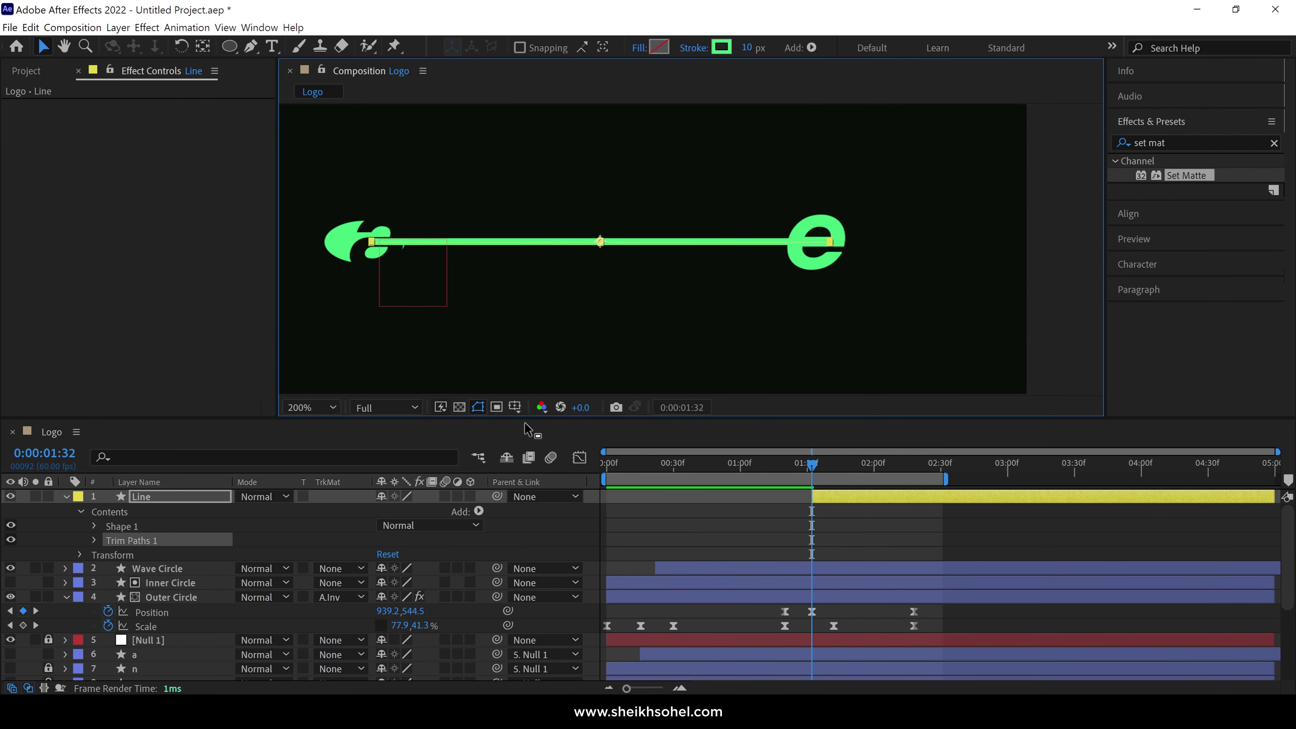
drag(504, 320, 571, 318)
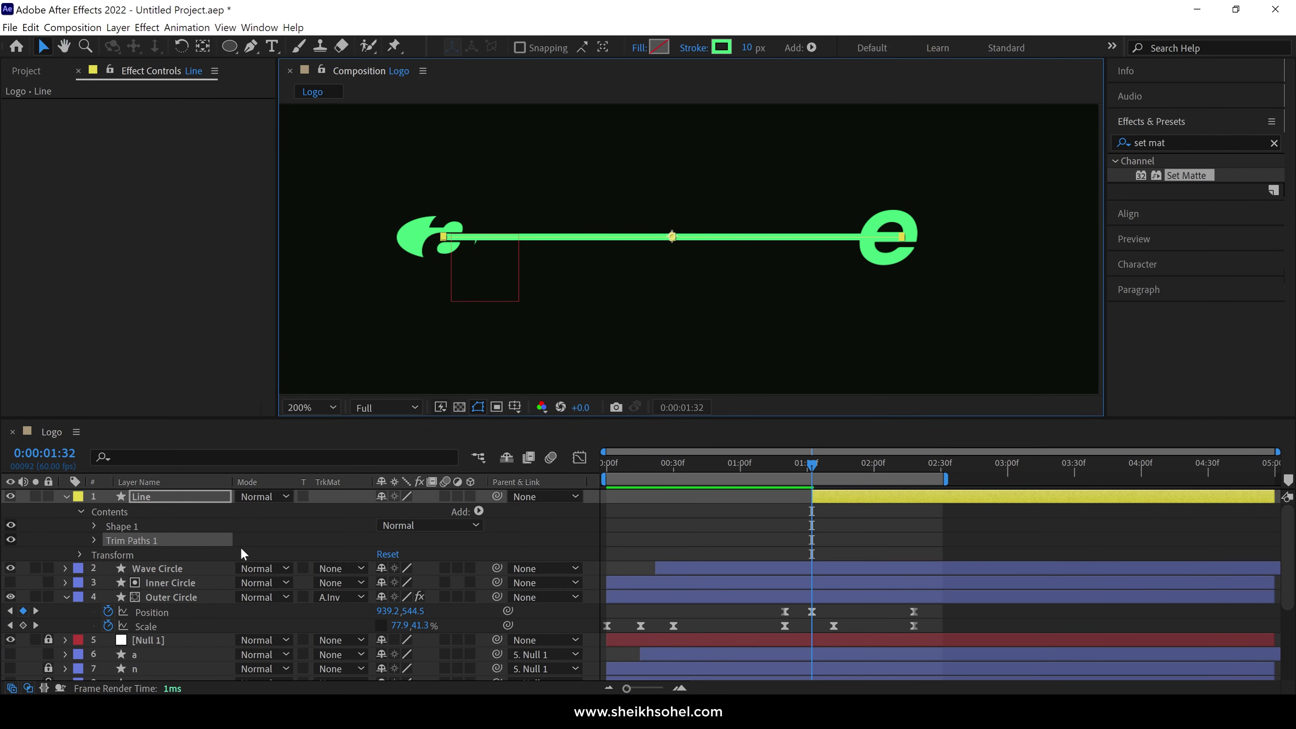
- Keyframe the Line's Trim Paths Start and End at 0:00:01:32, both at 0%
click(93, 541)
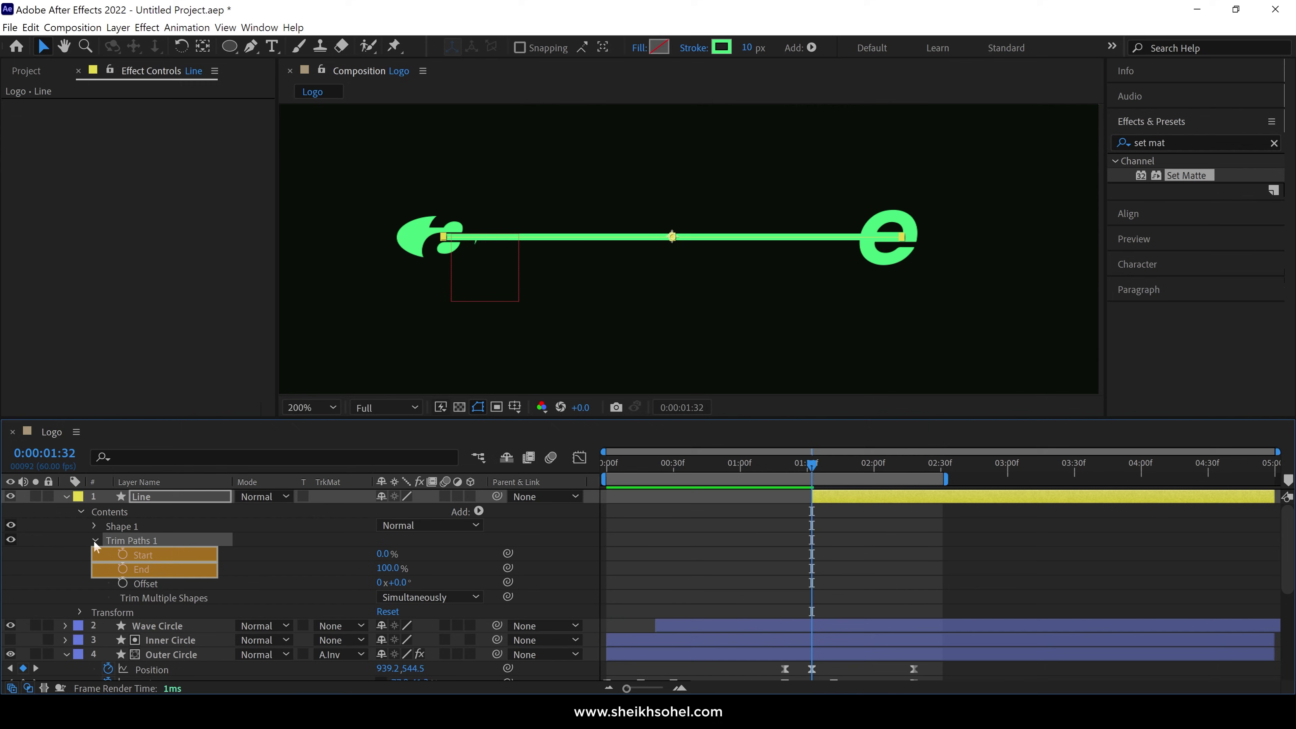
click(123, 554)
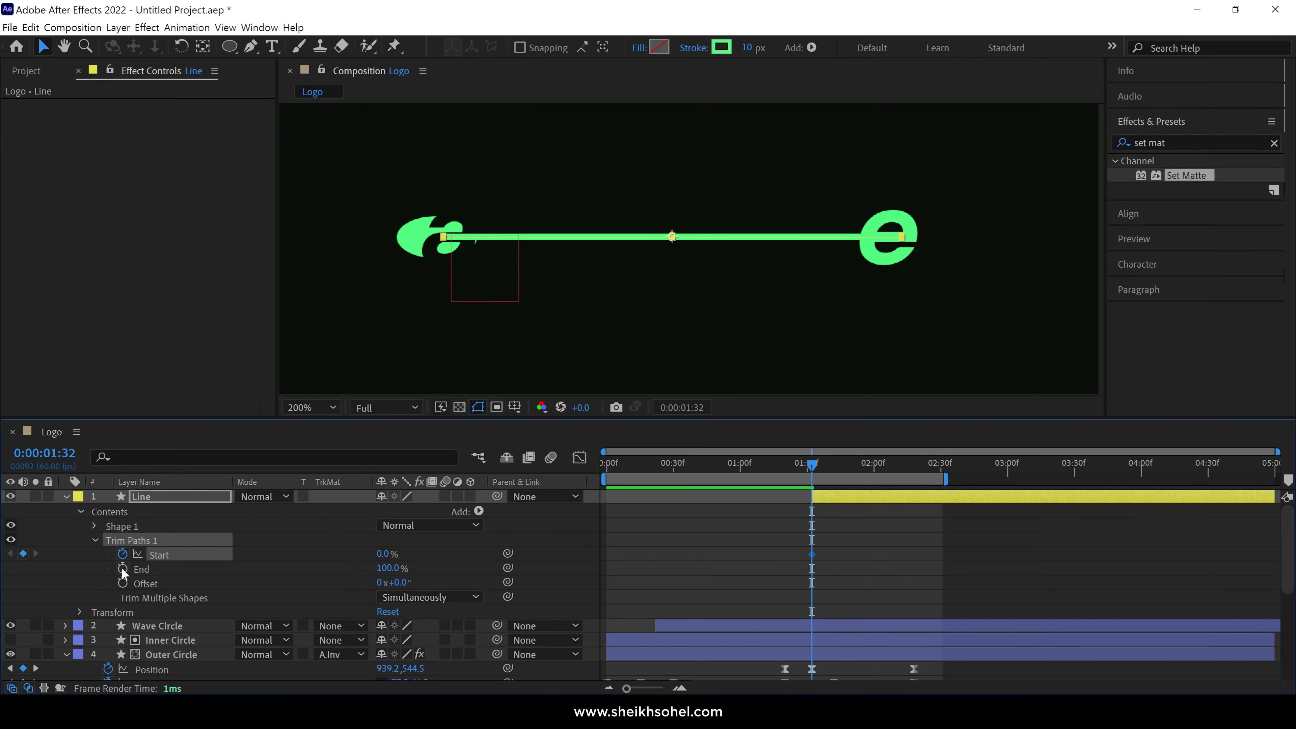
click(122, 569)
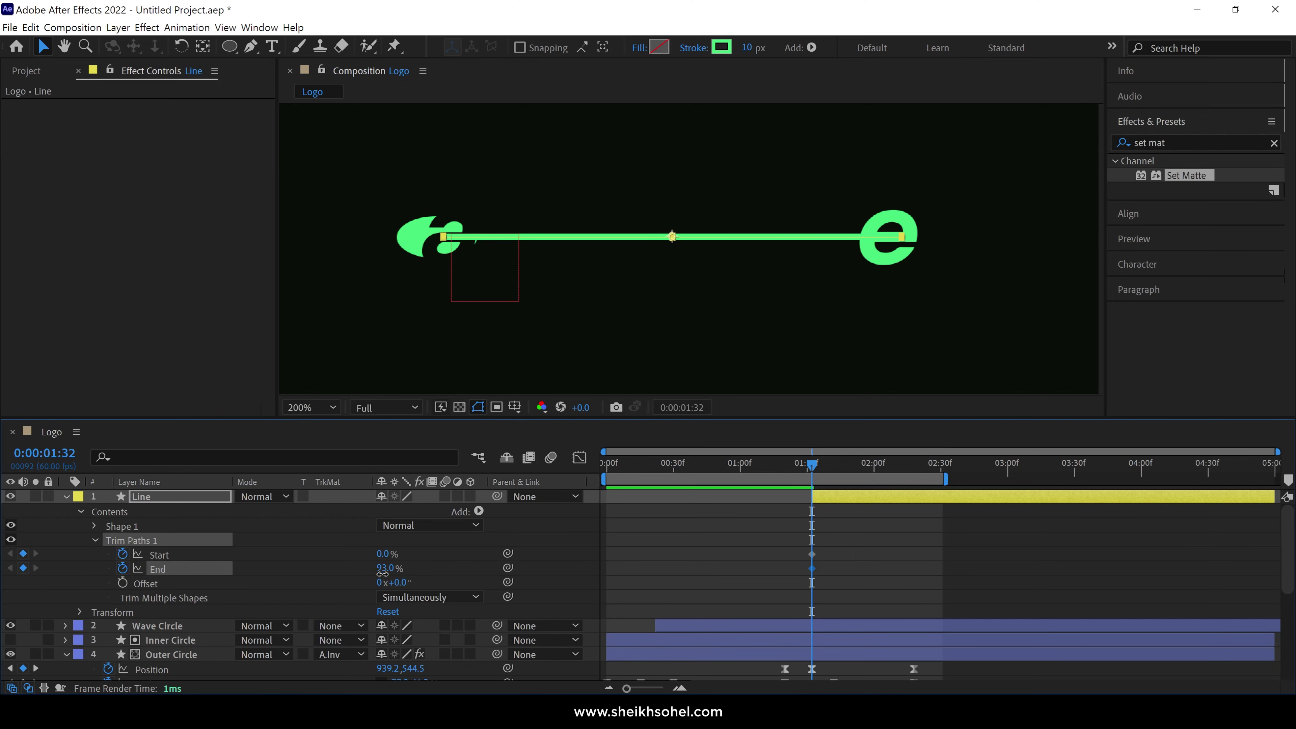
drag(388, 568, 298, 581)
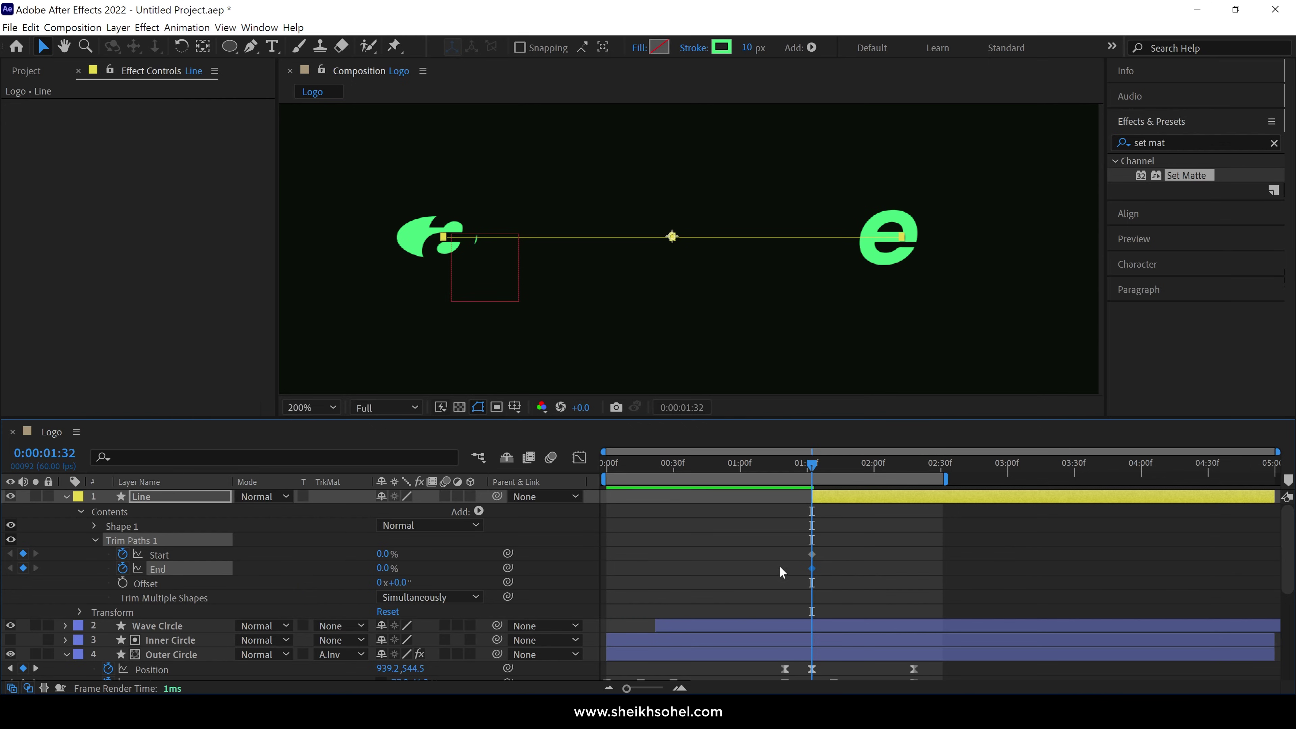
- Set the Line's Trim Paths Start and End to 100% at 0:00:02:18
drag(813, 465, 914, 467)
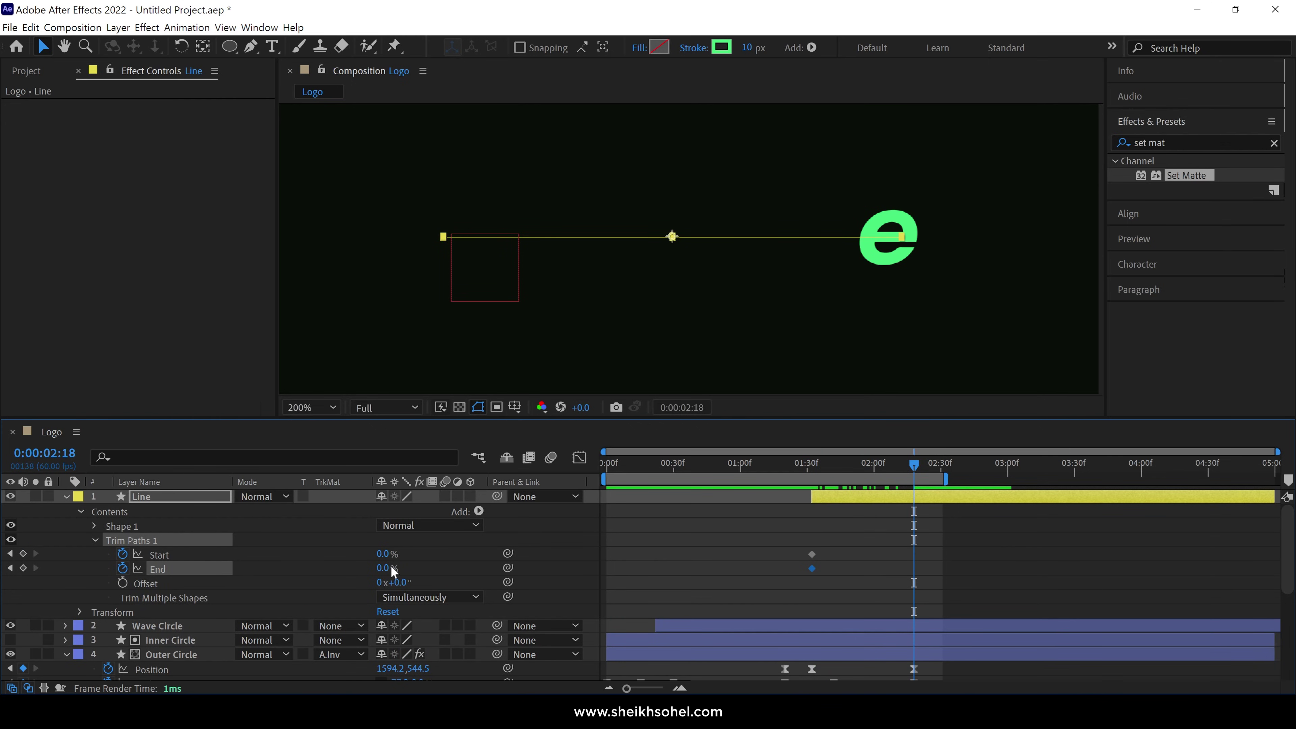
drag(383, 554, 513, 549)
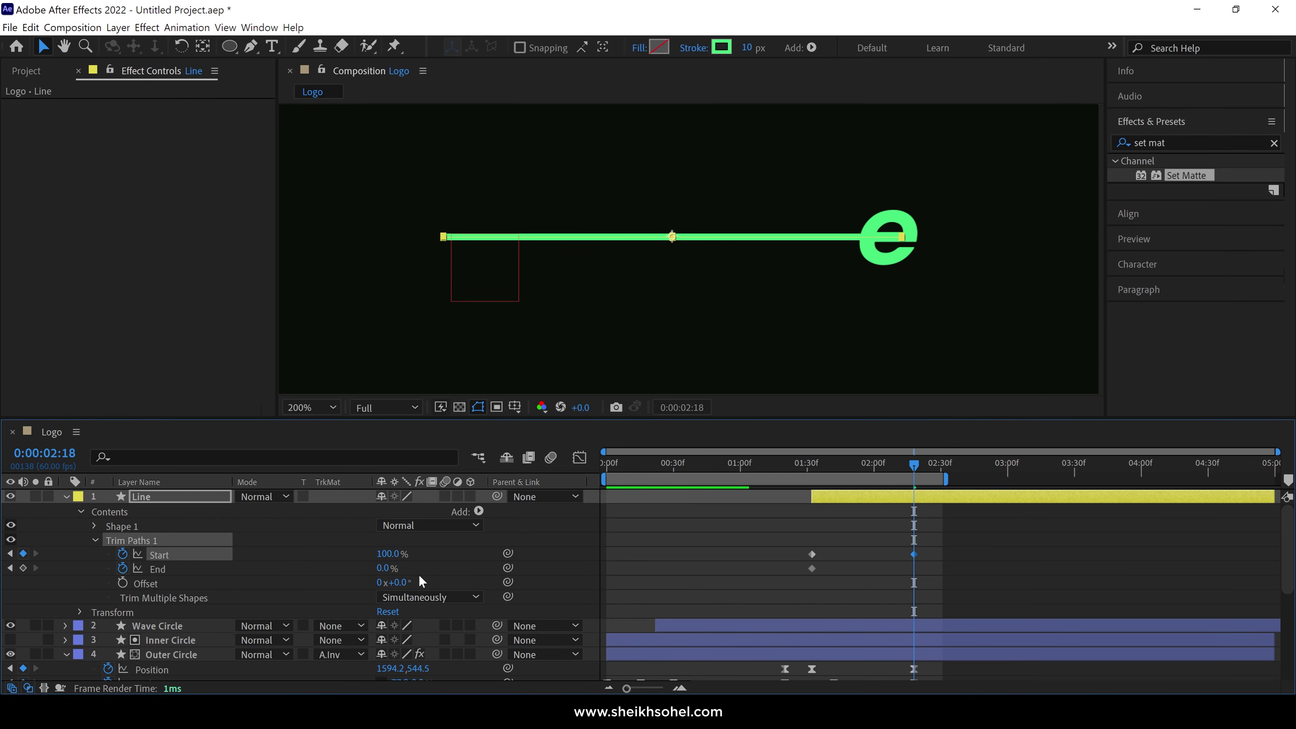
drag(384, 568, 490, 567)
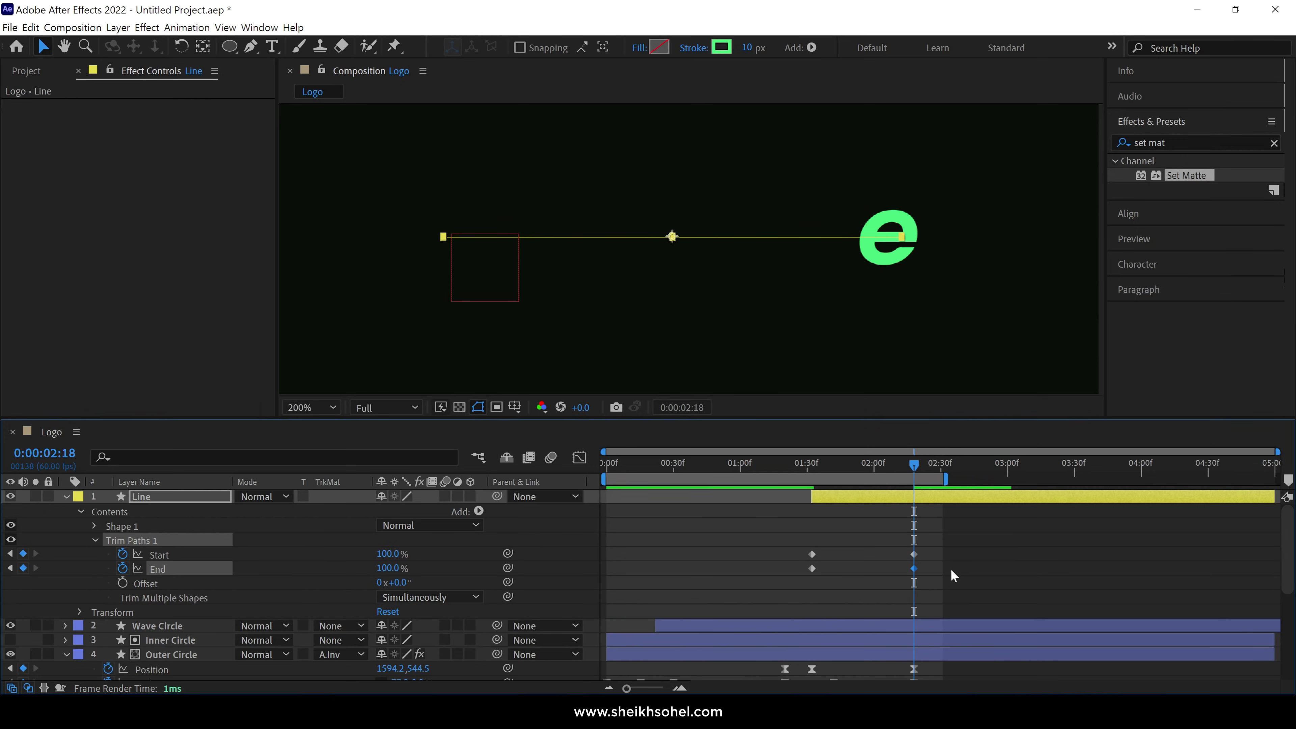
- Stagger the trim by moving End's last keyframe about 8 frames earlier and Start's first keyframe about 8 frames later
click(916, 578)
click(914, 569)
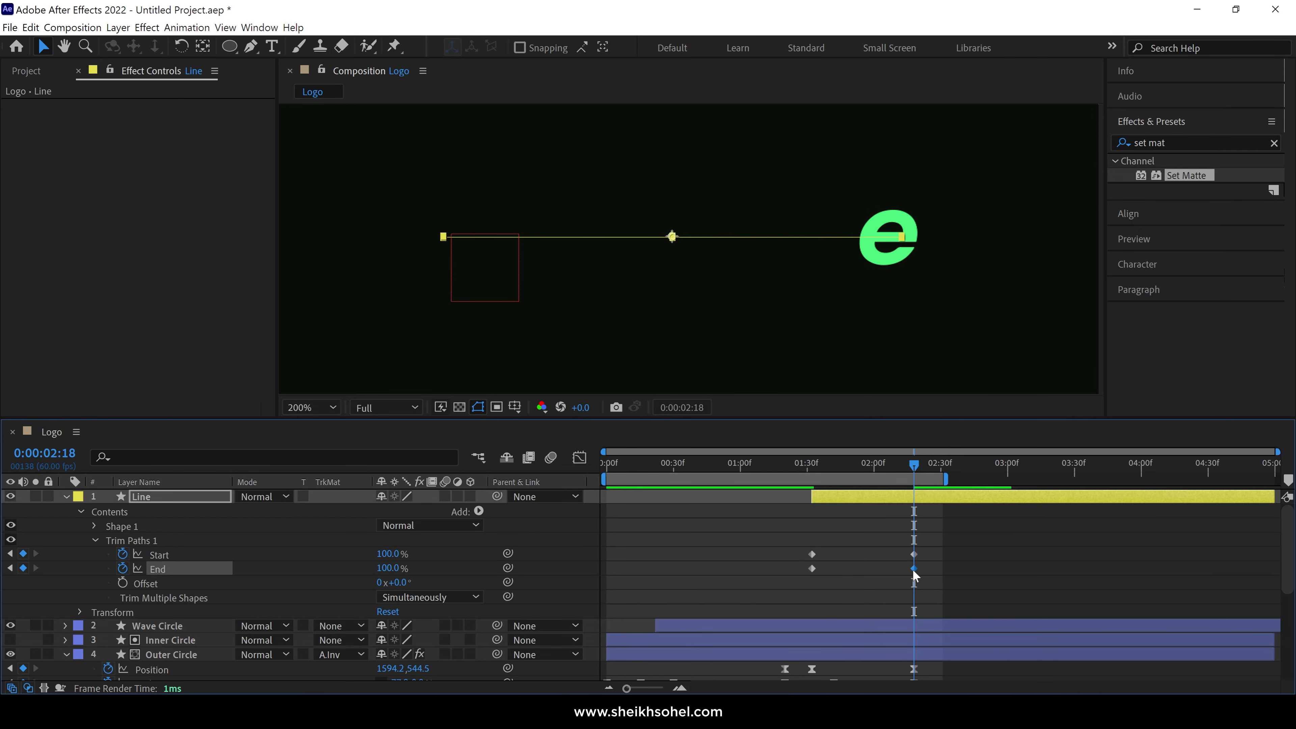
drag(915, 569, 896, 569)
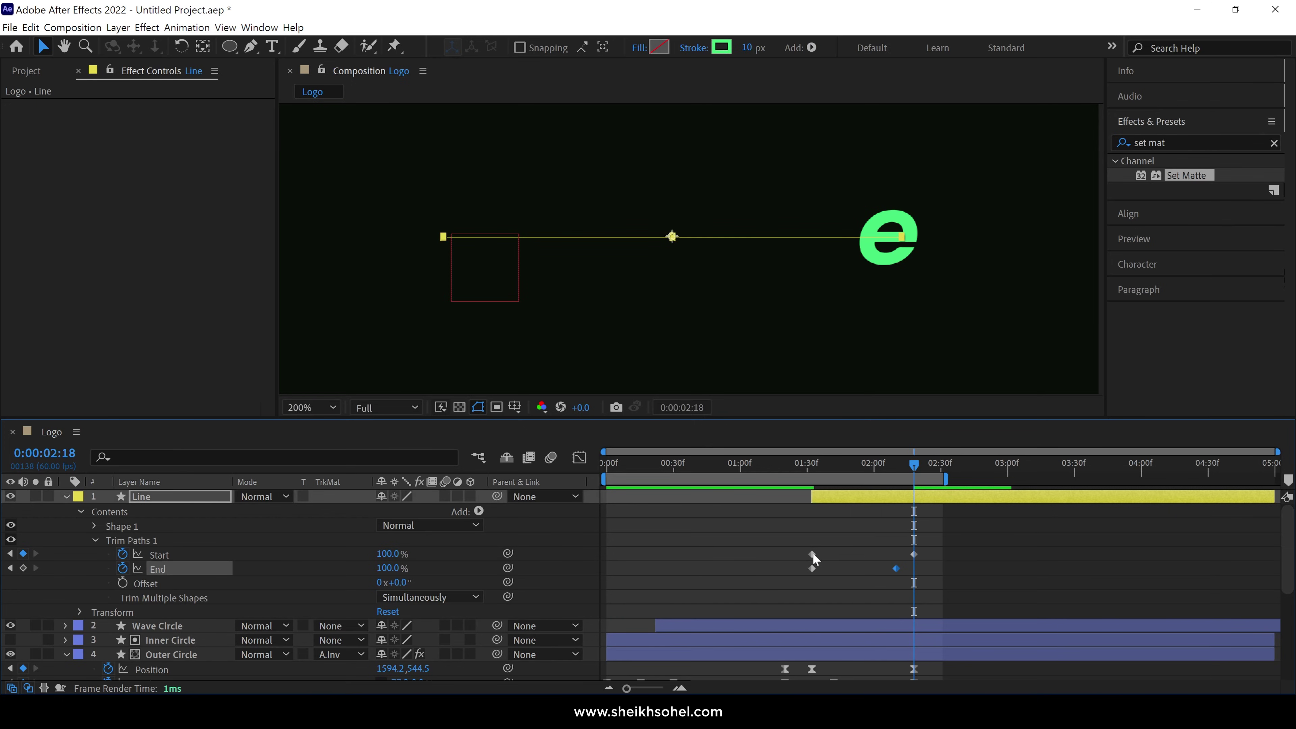
drag(812, 554, 830, 554)
- Apply Easy Ease to all Start and End keyframes of the Line's Trim Paths
drag(914, 472, 811, 506)
drag(927, 542, 800, 582)
right_click(815, 571)
mouse_move(867, 557)
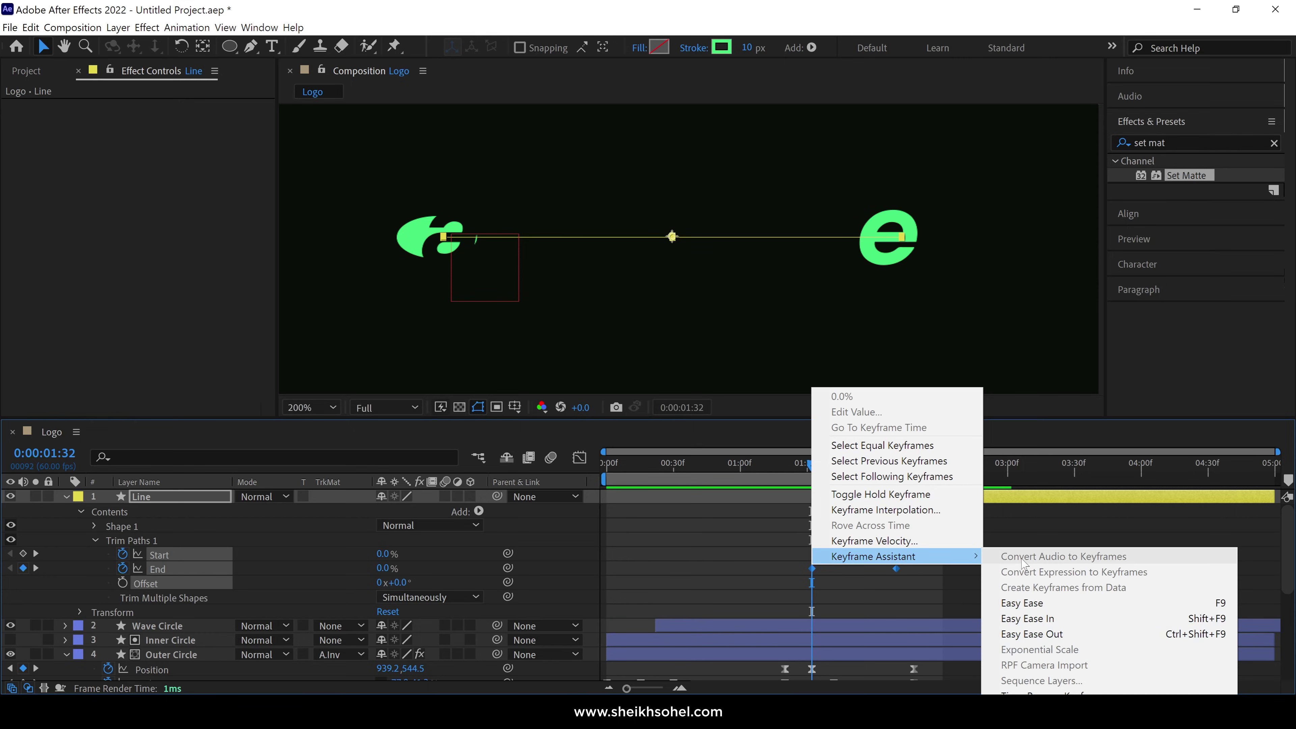
click(1013, 605)
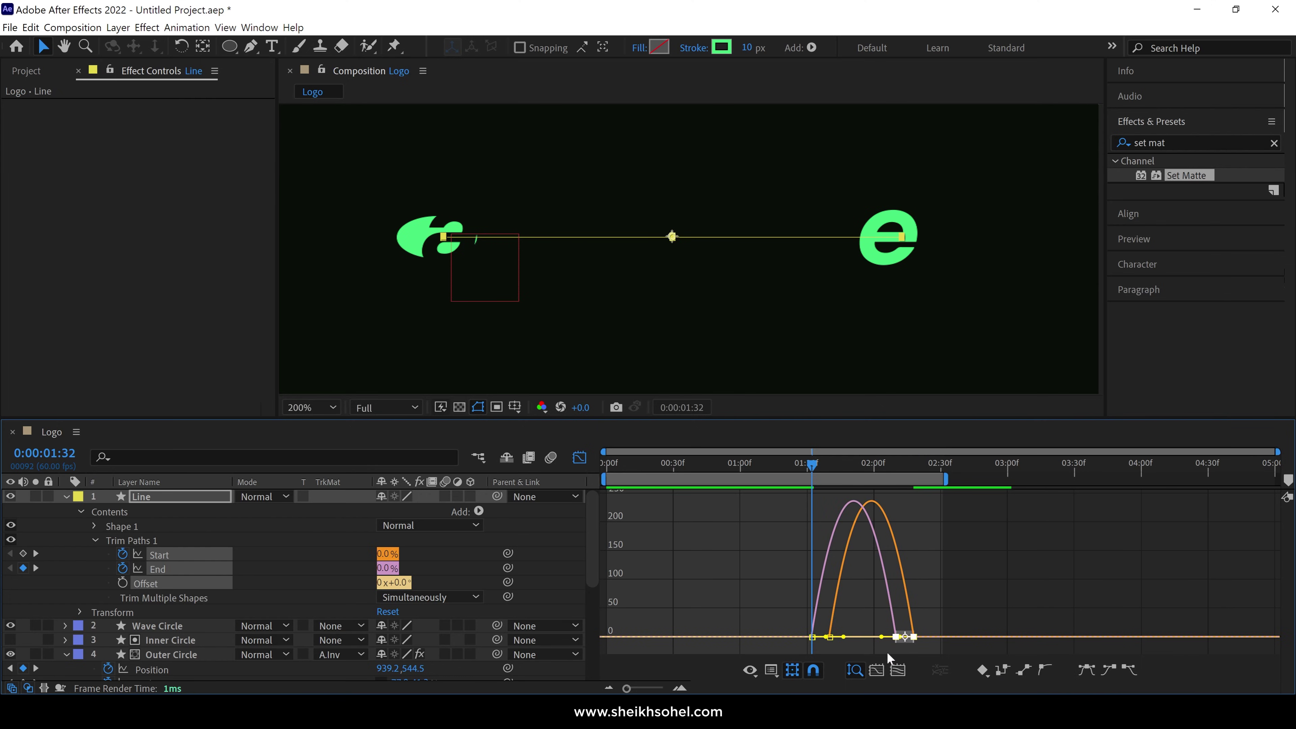
- Lengthen the ease into the last Trim Paths keyframes so the speed curves peak earlier, and preview the motion
drag(887, 651, 869, 637)
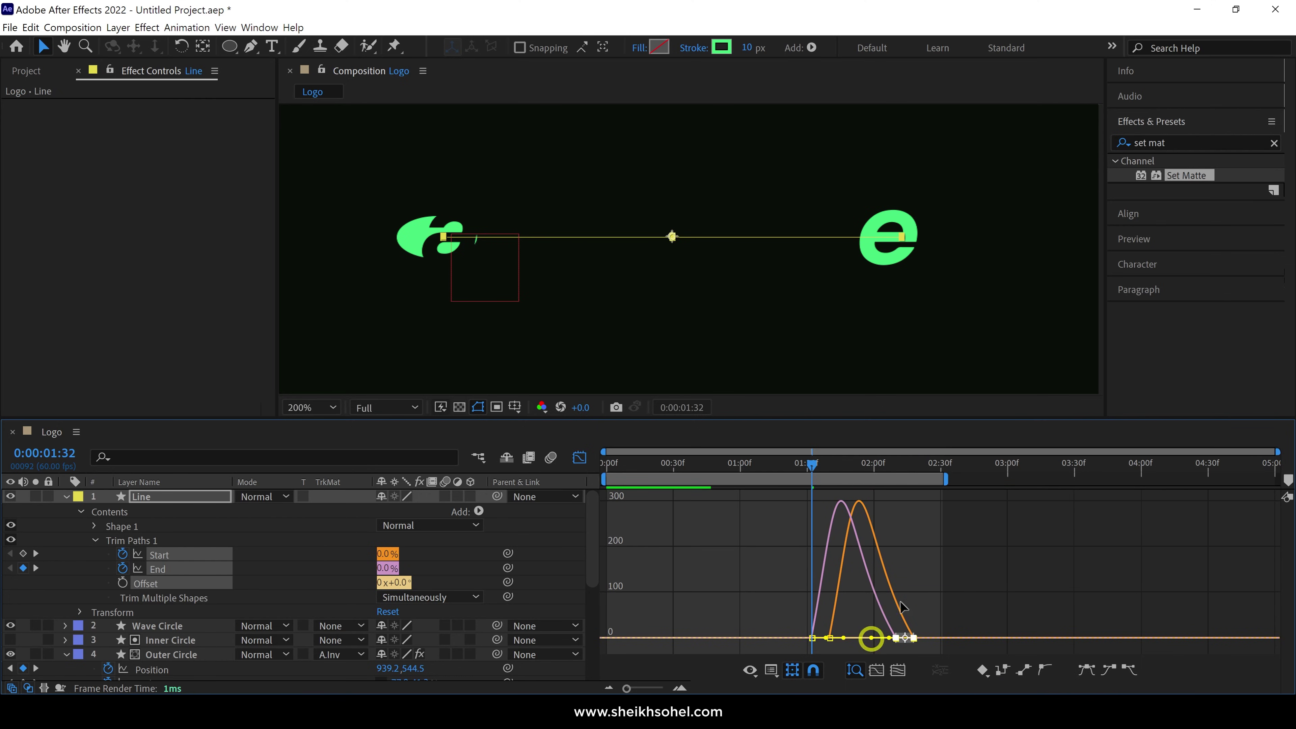
key(space)
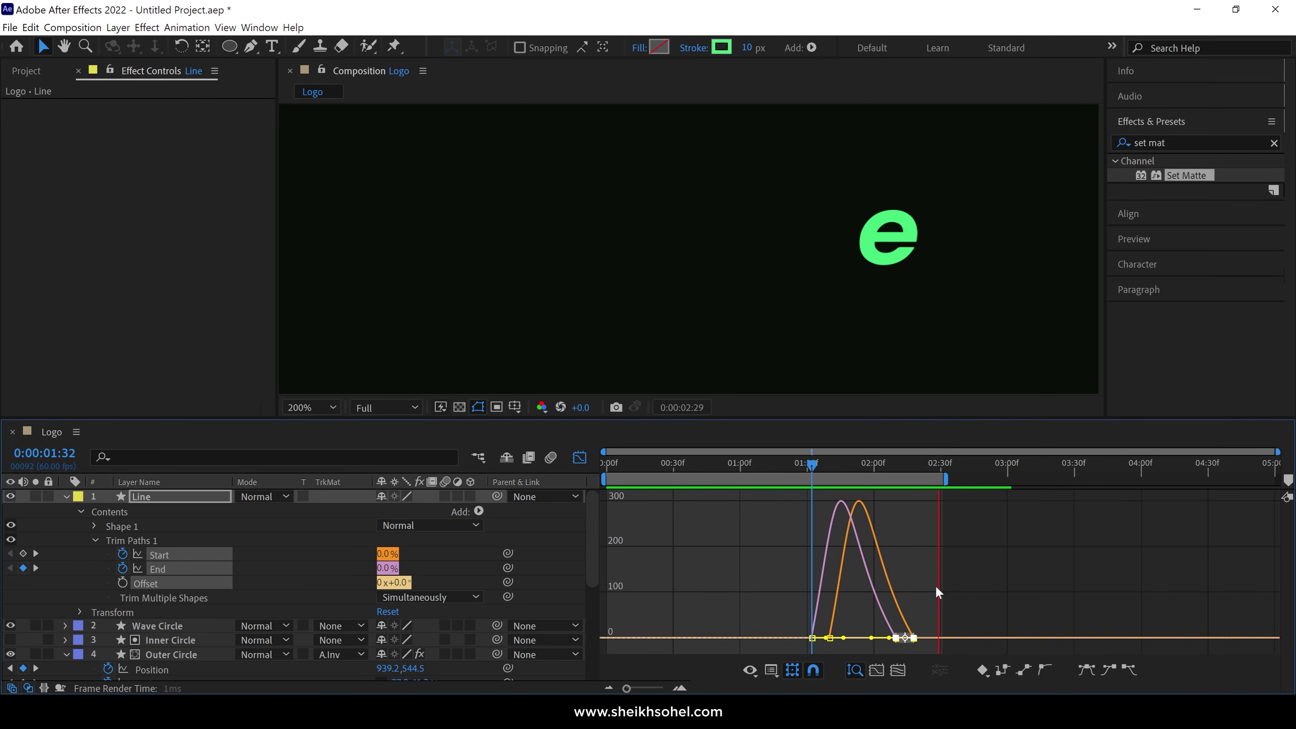
key(comma)
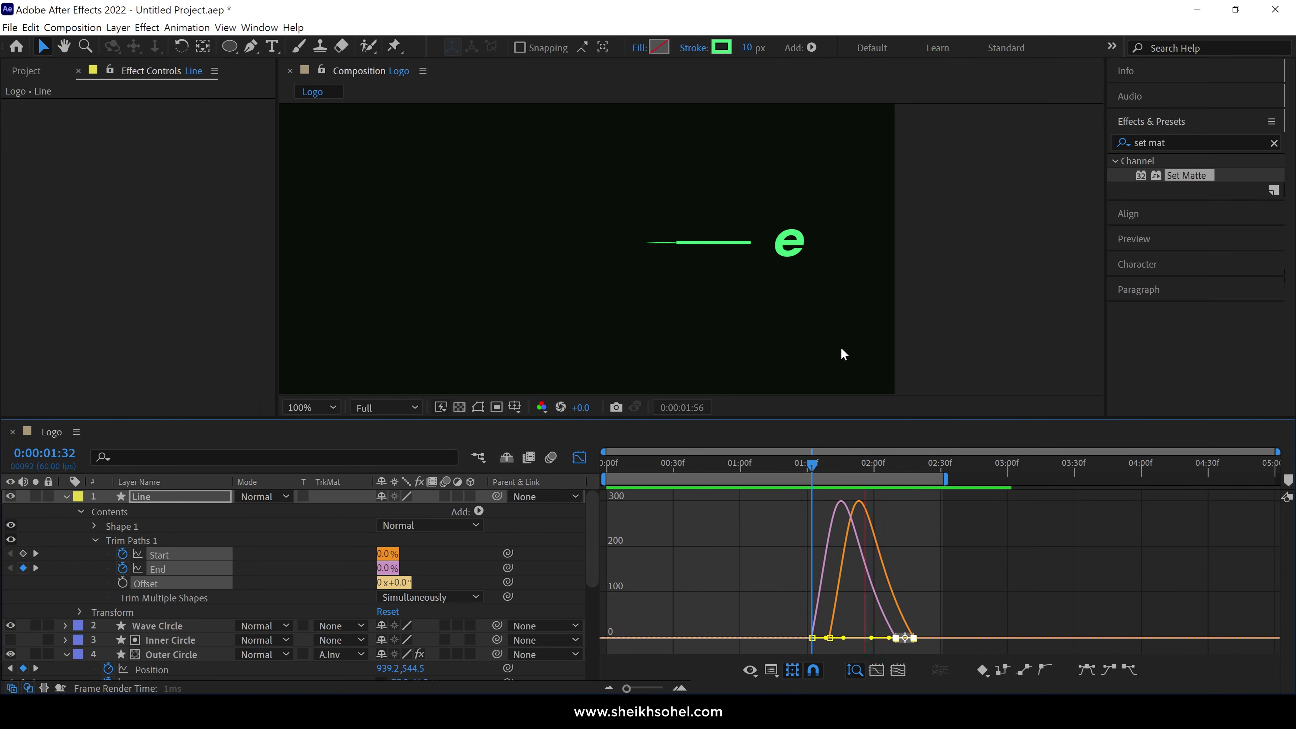
key(space)
- At 0:00:01:52, find the Line layer's stroke cap property and set Line Cap to Round Cap
drag(831, 467, 855, 472)
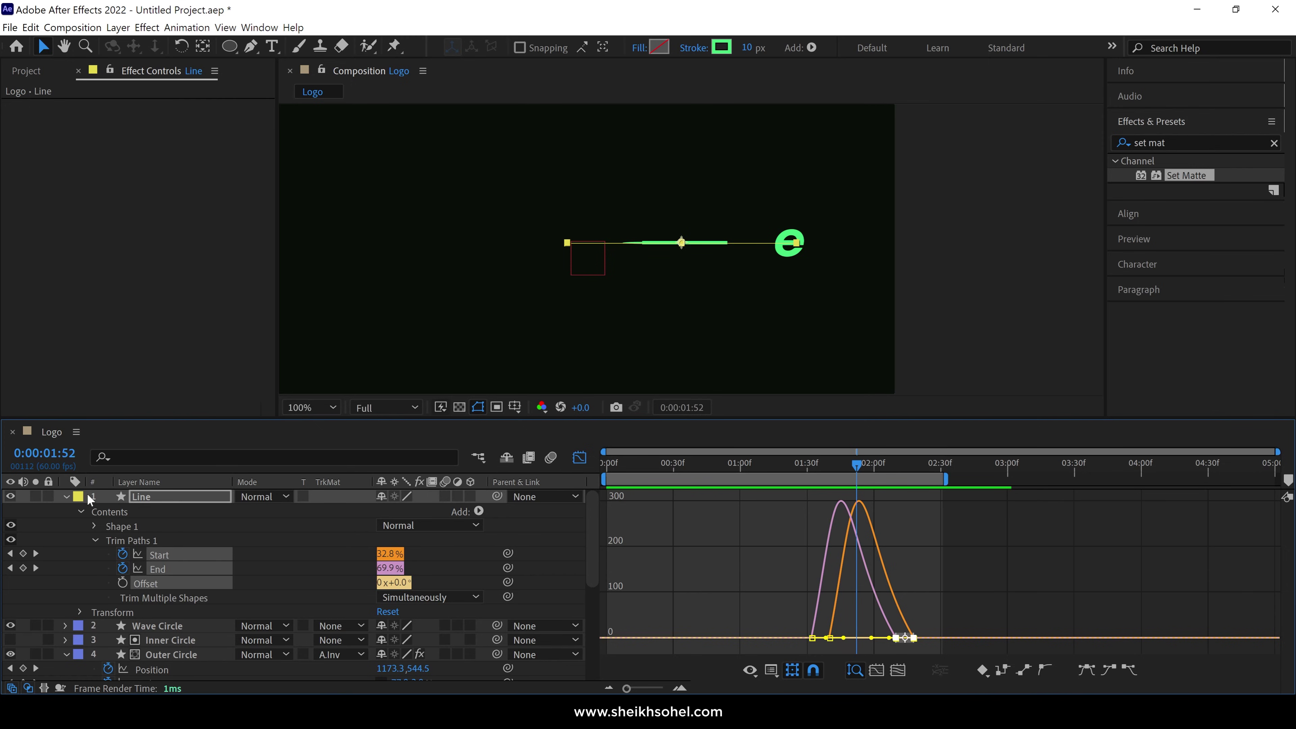
click(145, 496)
click(156, 454)
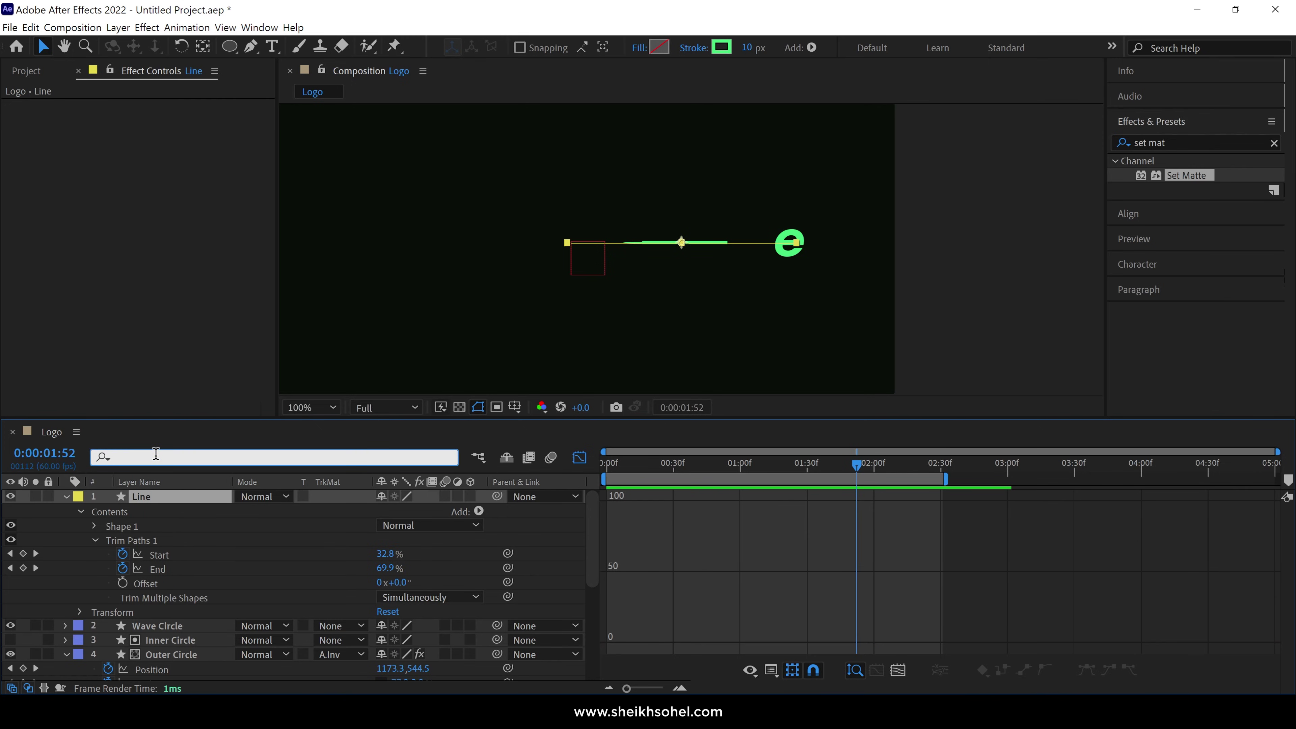
text(cap)
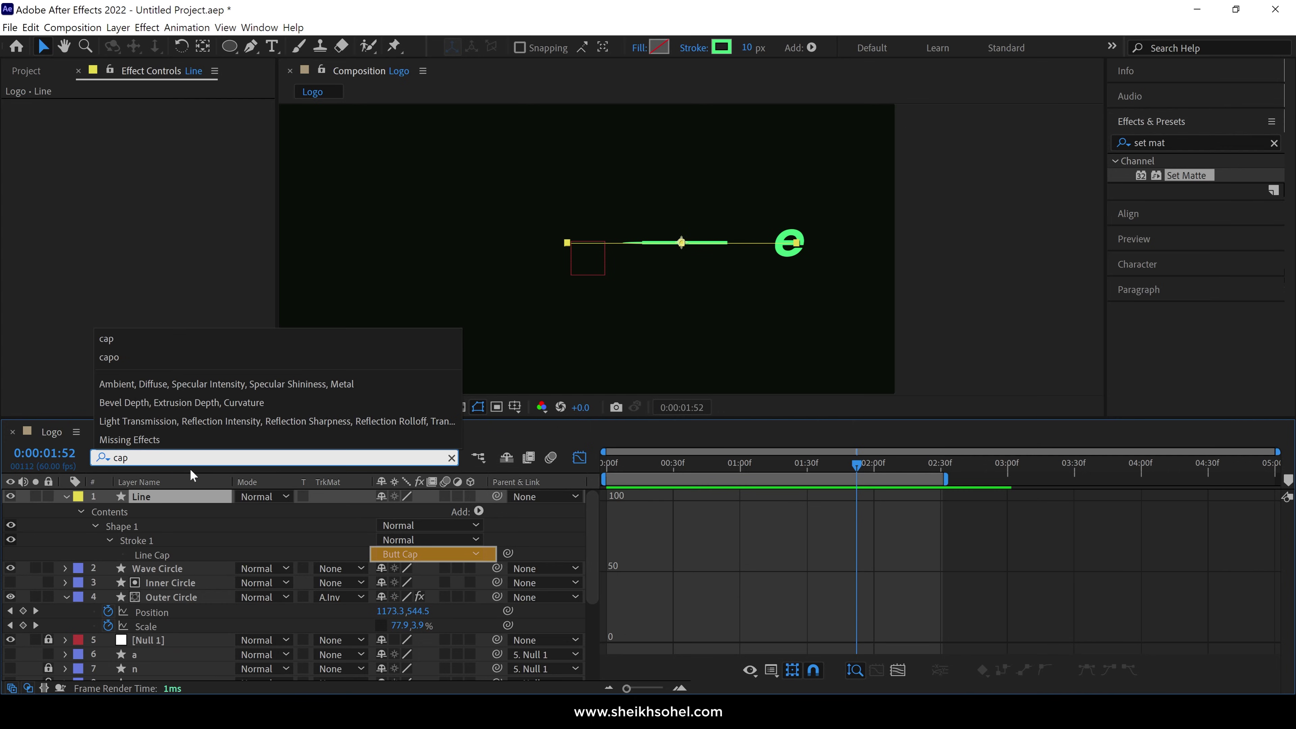
click(401, 554)
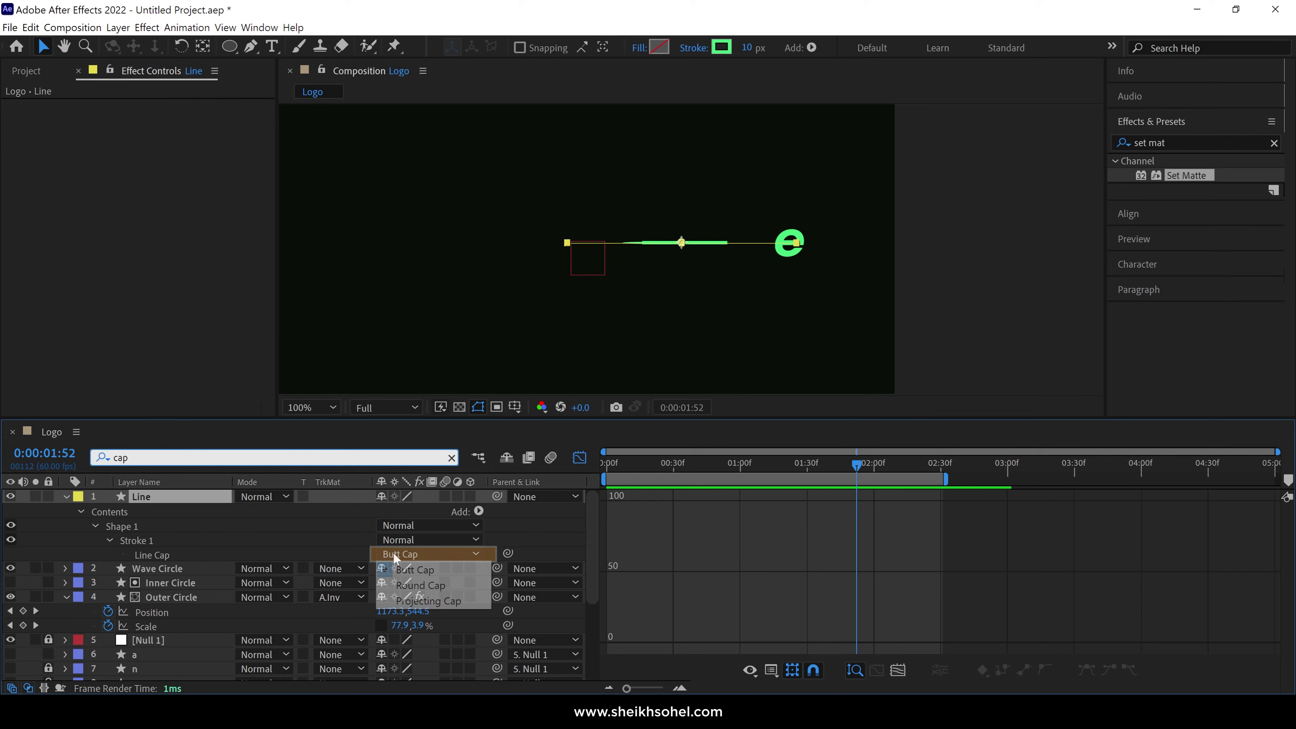
click(416, 585)
- Inspect the line's rounded end up close and play back the animation with the layer bars showing
scroll(758, 270, up, 5)
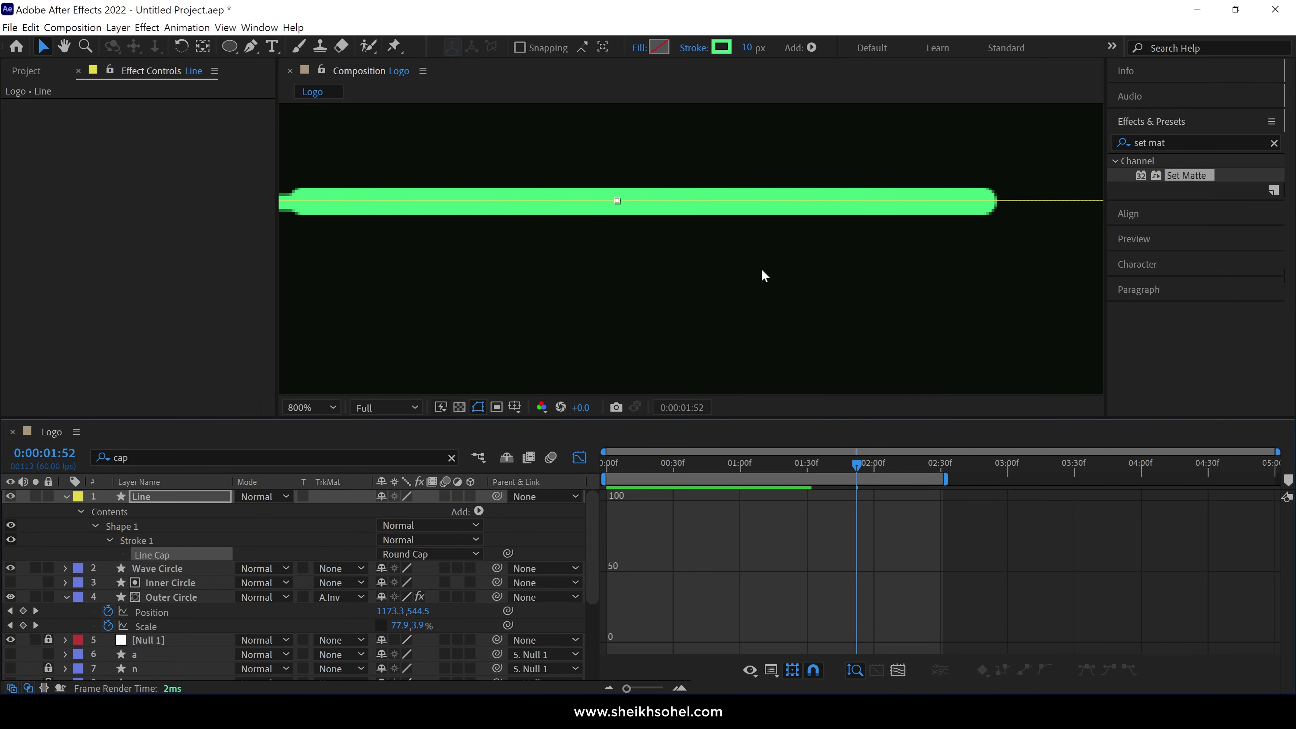
scroll(764, 276, right, 5)
scroll(764, 276, up, 1)
key(shift+slash)
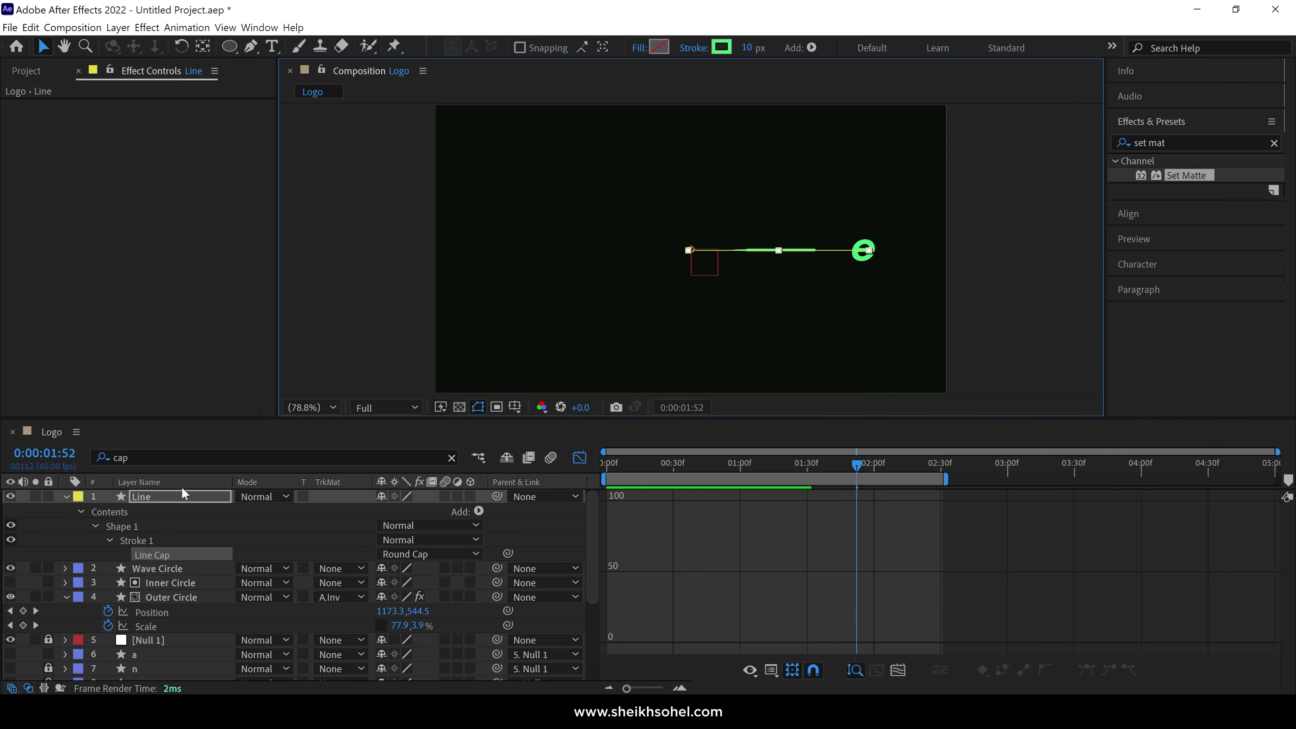
click(452, 457)
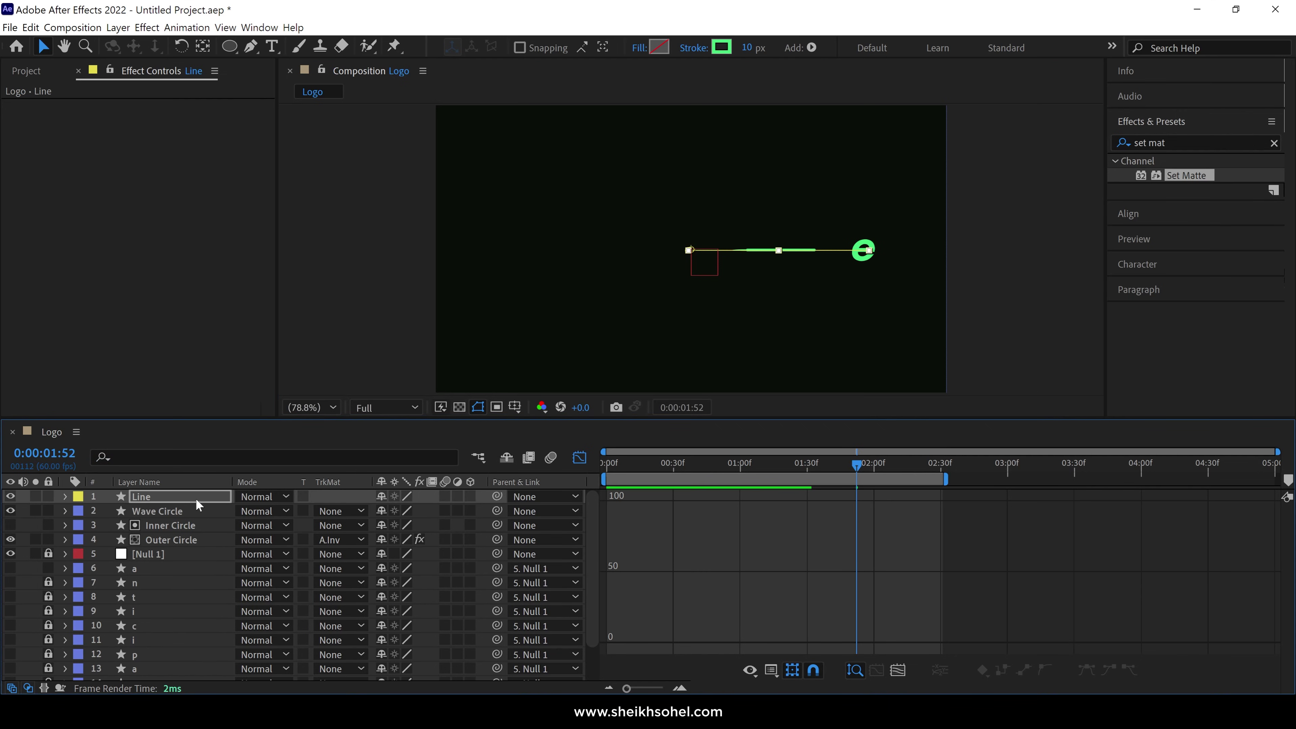
click(580, 458)
key(space)
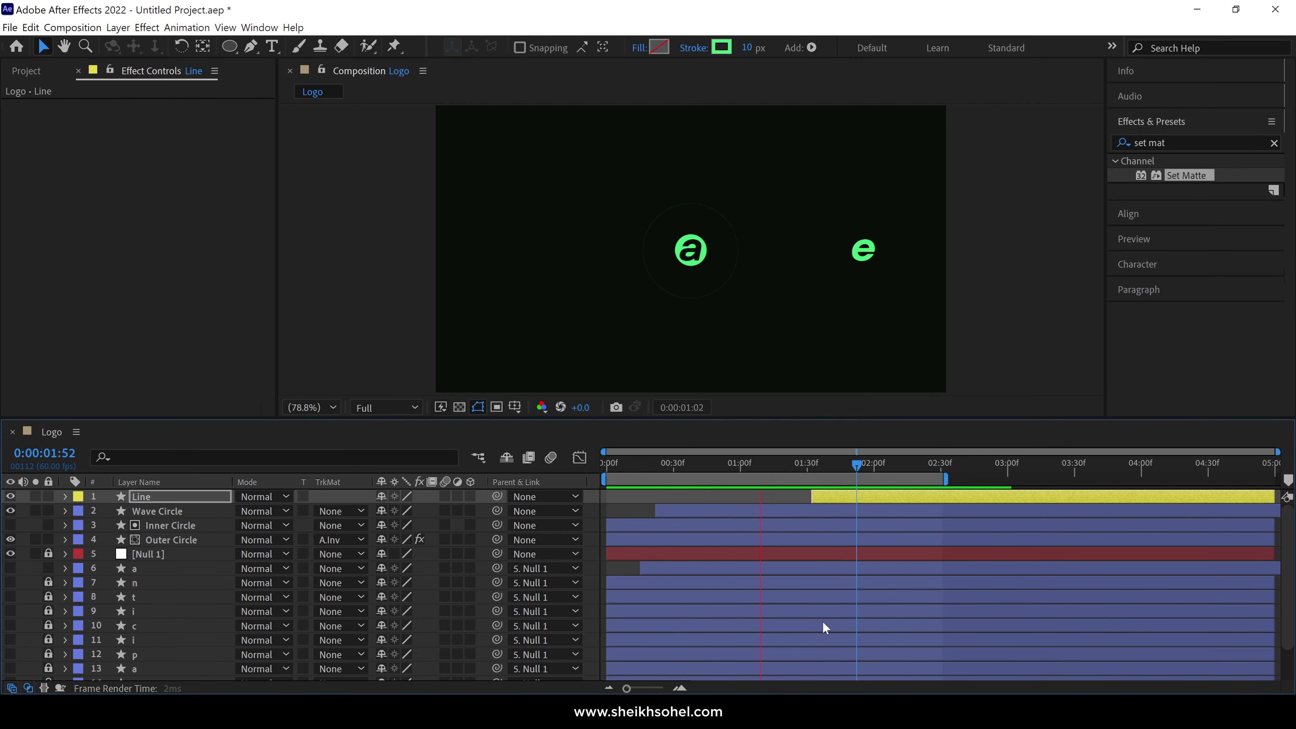
key(space)
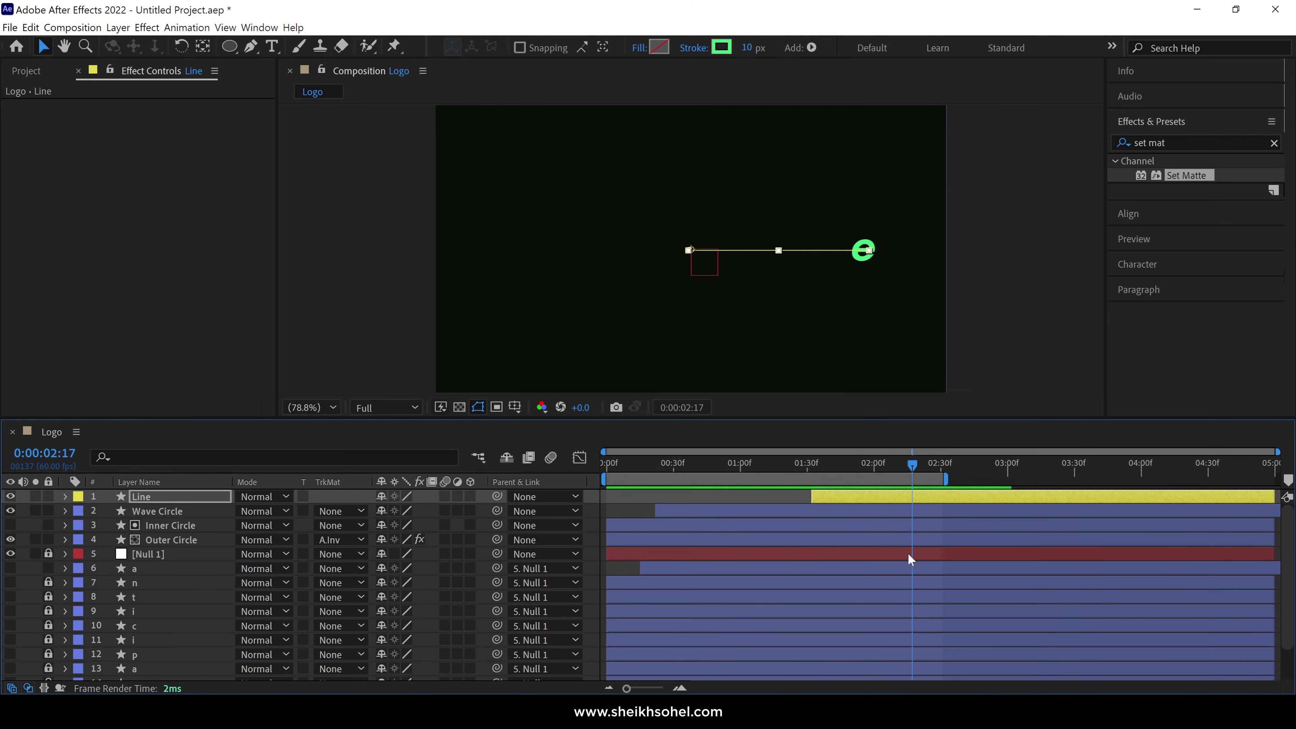
- Unlock the Null 1 layer, move it to the top of the layer stack and reveal its Position property
click(46, 554)
drag(148, 554, 156, 493)
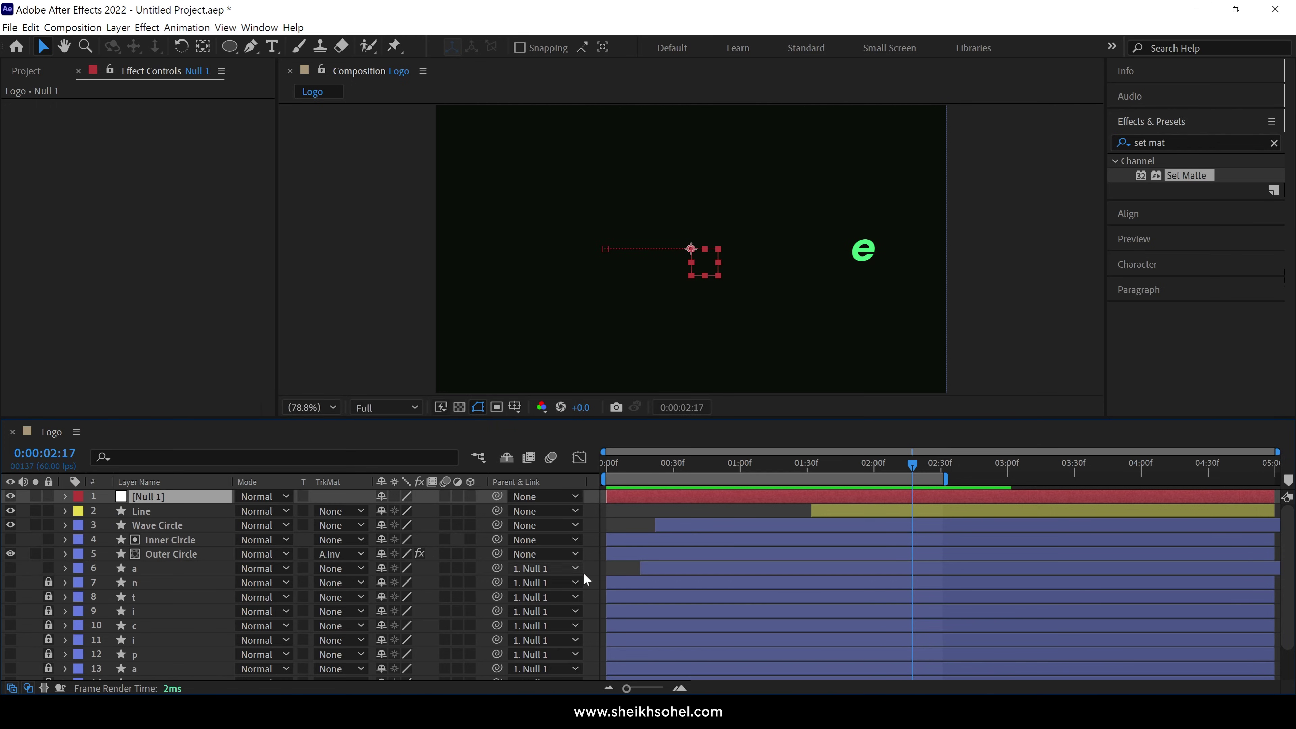
key(p)
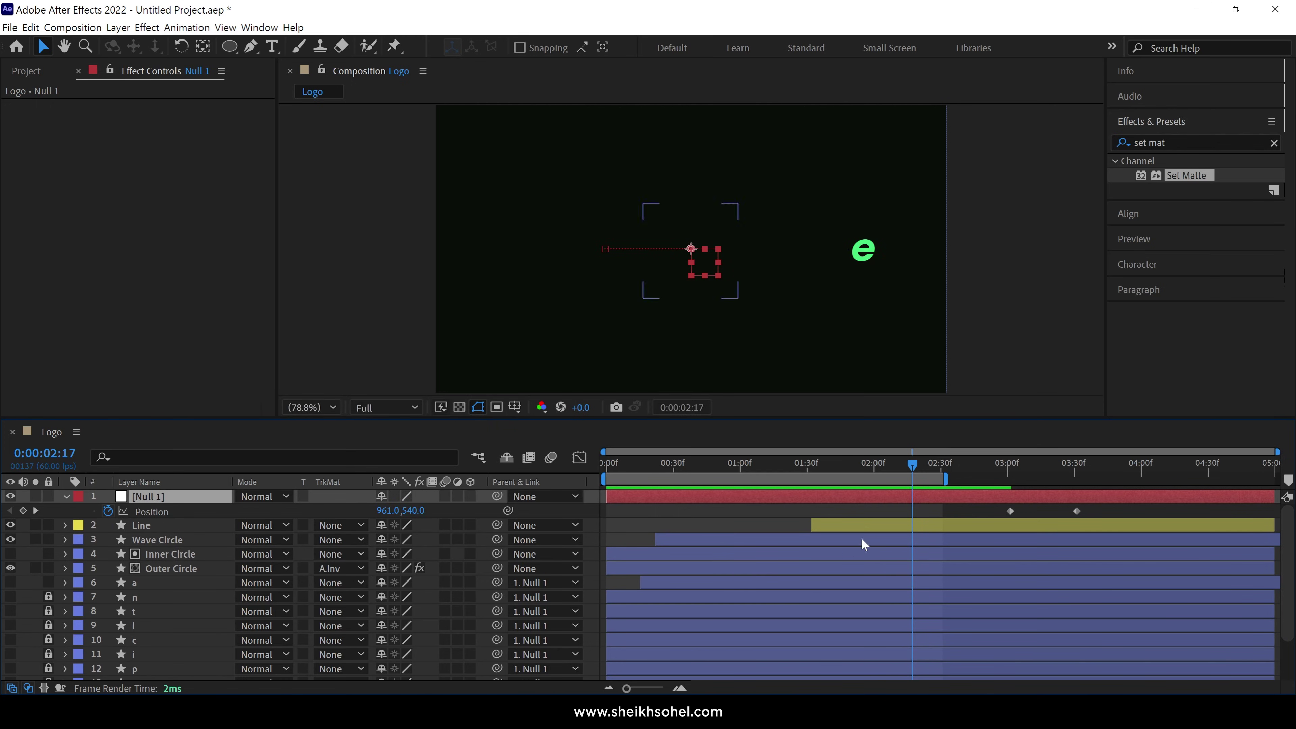
- Retime Null 1's two Position keyframes to 0:00:01:32 and 0:00:02:18, matching the start and end of the Line's trim
drag(911, 460, 811, 470)
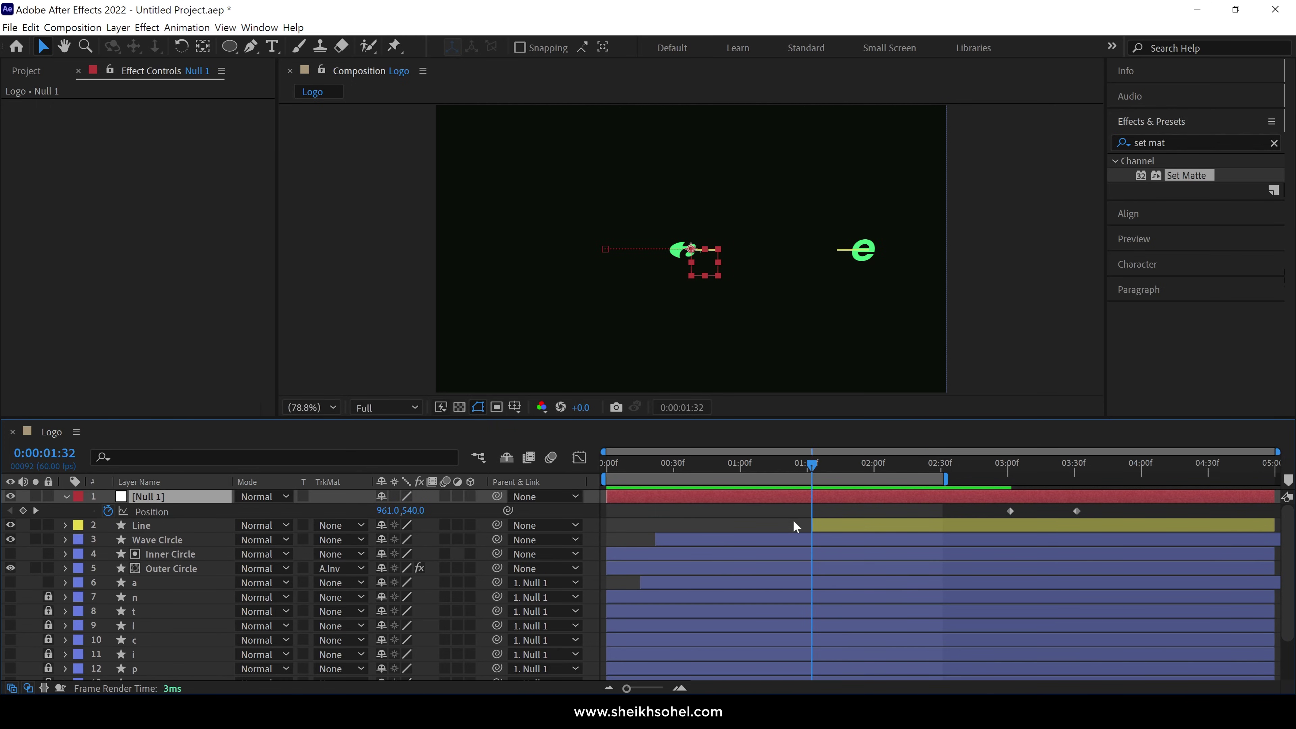
drag(1105, 517, 828, 512)
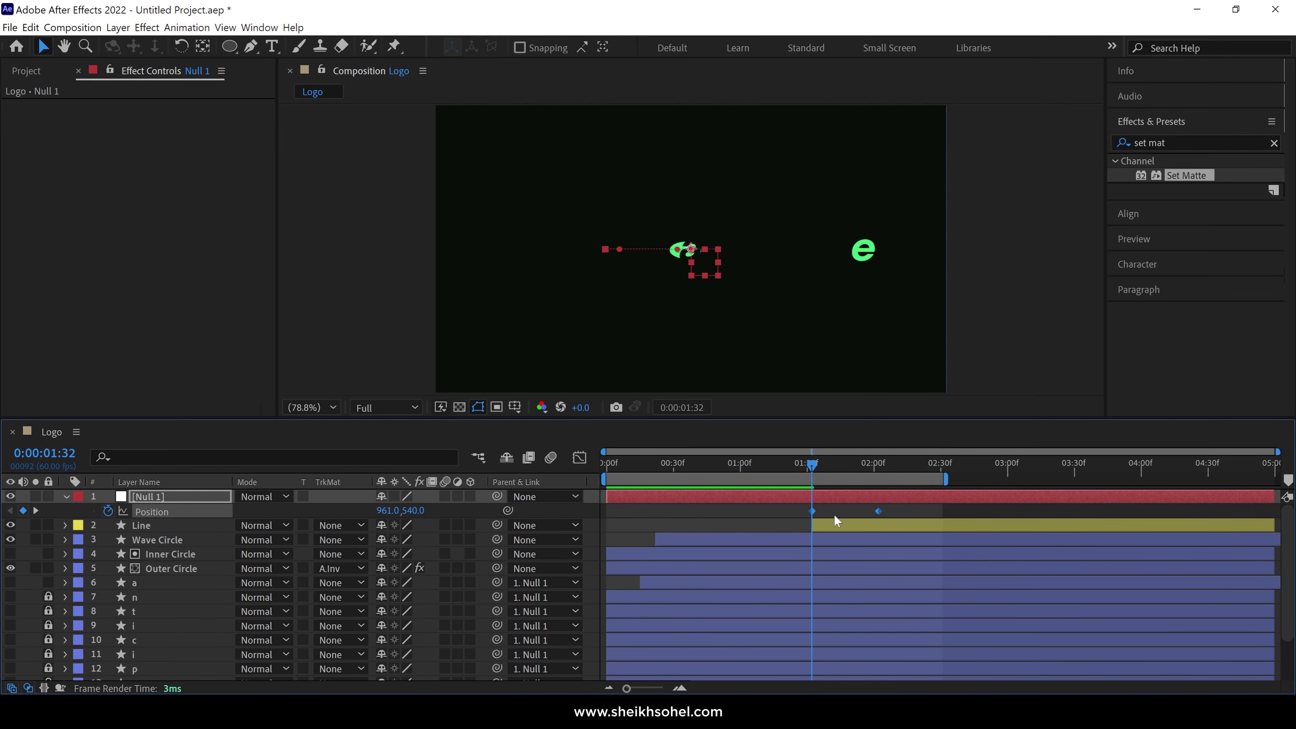
click(832, 528)
key(u)
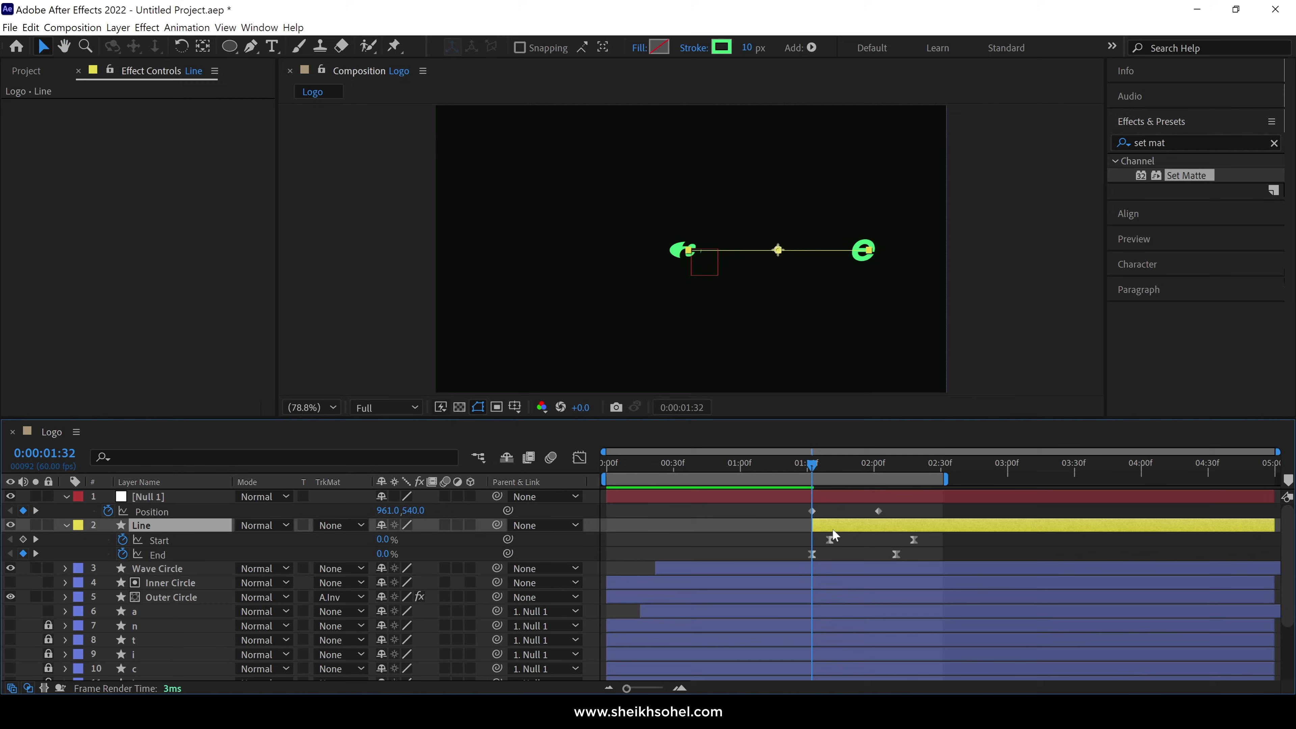
drag(814, 469, 911, 473)
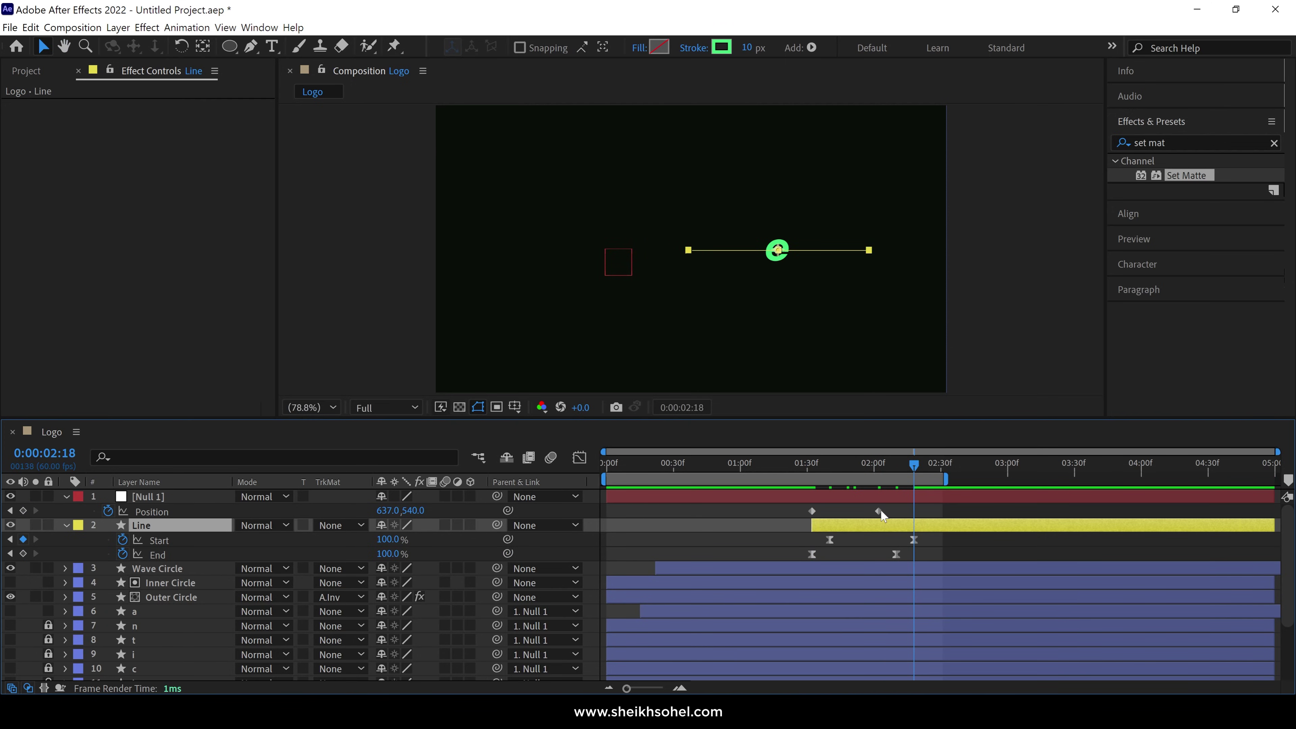
drag(879, 512, 913, 513)
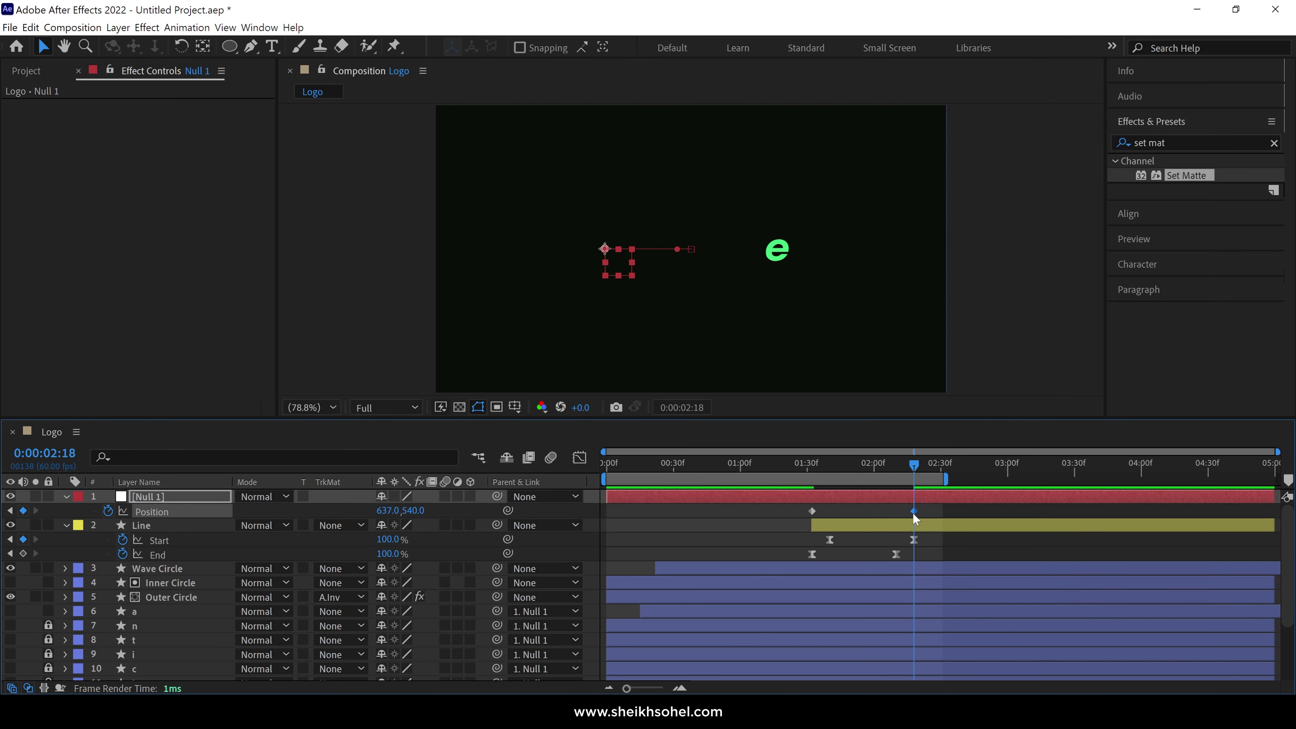
- Apply Easy Ease to both of Null 1's Position keyframes
drag(914, 467, 815, 485)
click(812, 512)
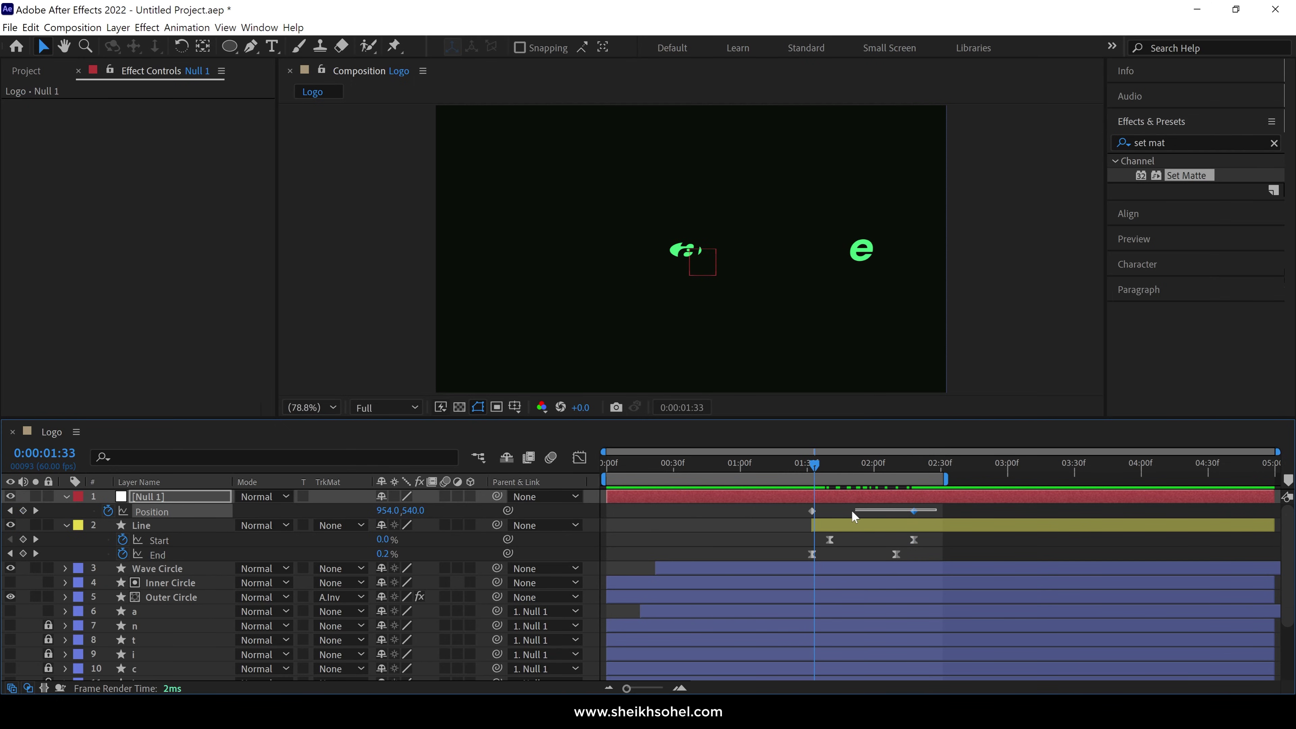
right_click(812, 513)
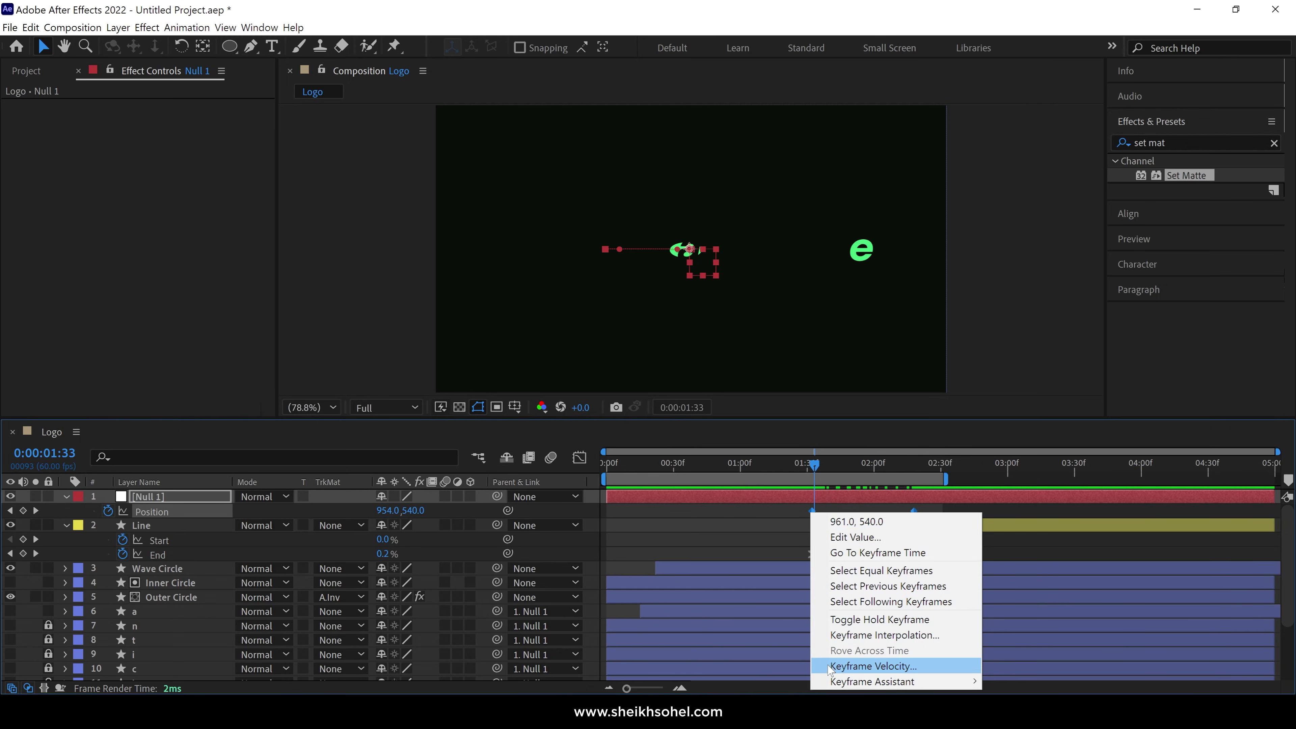
mouse_move(873, 681)
click(1020, 590)
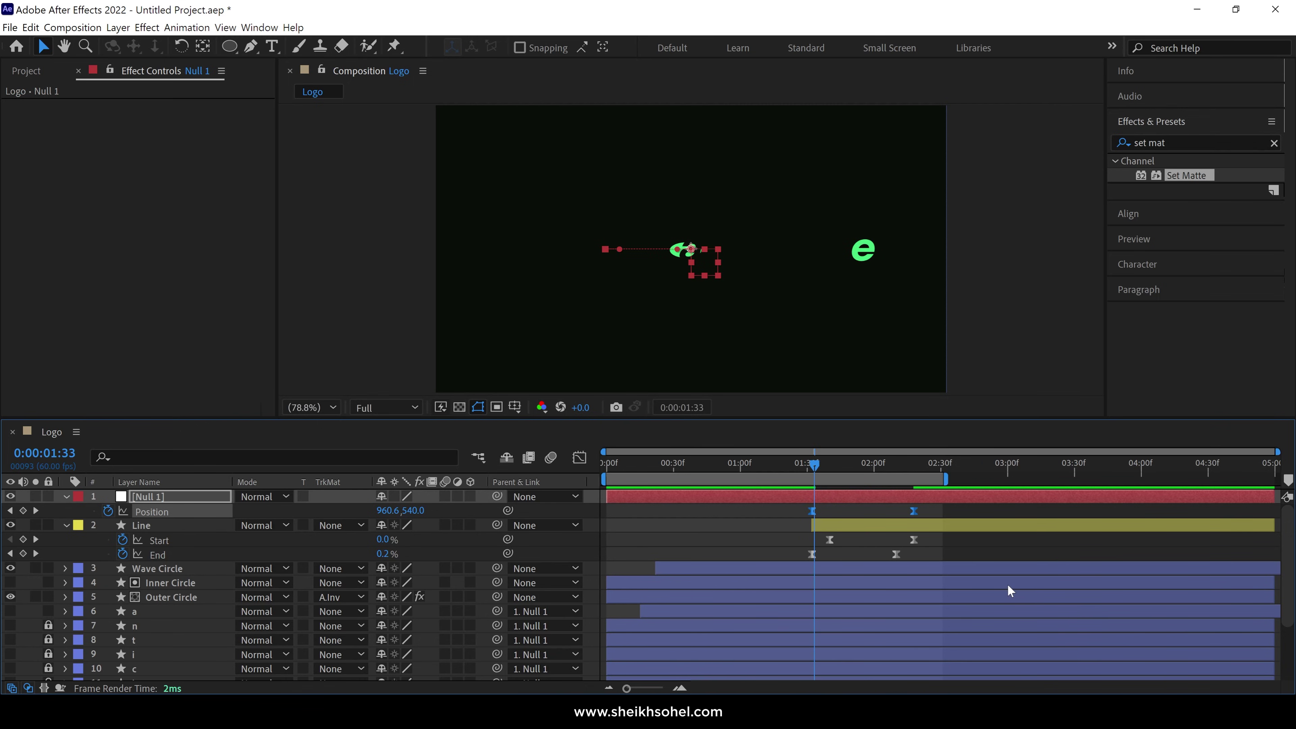
- Lengthen the ease into Null 1's last Position keyframe so its speed graph peaks earlier, and preview the motion
click(580, 457)
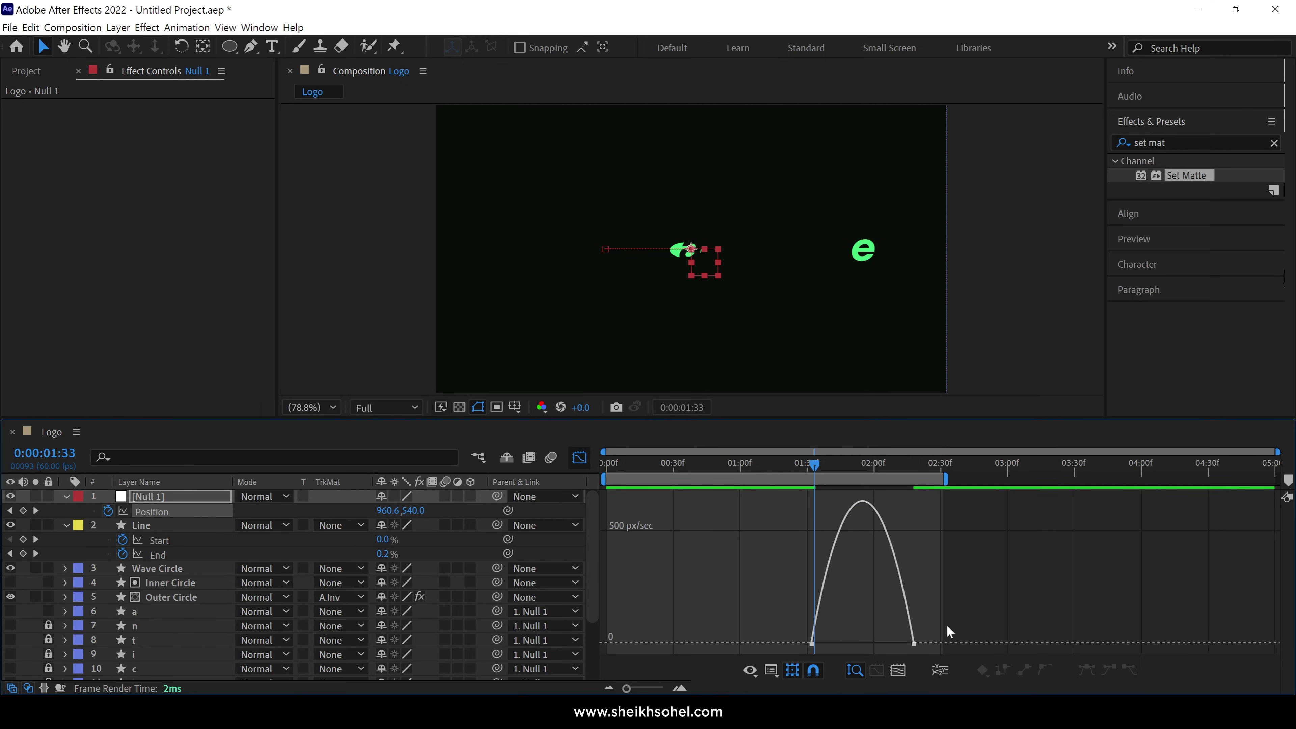
drag(884, 649, 884, 644)
key(space)
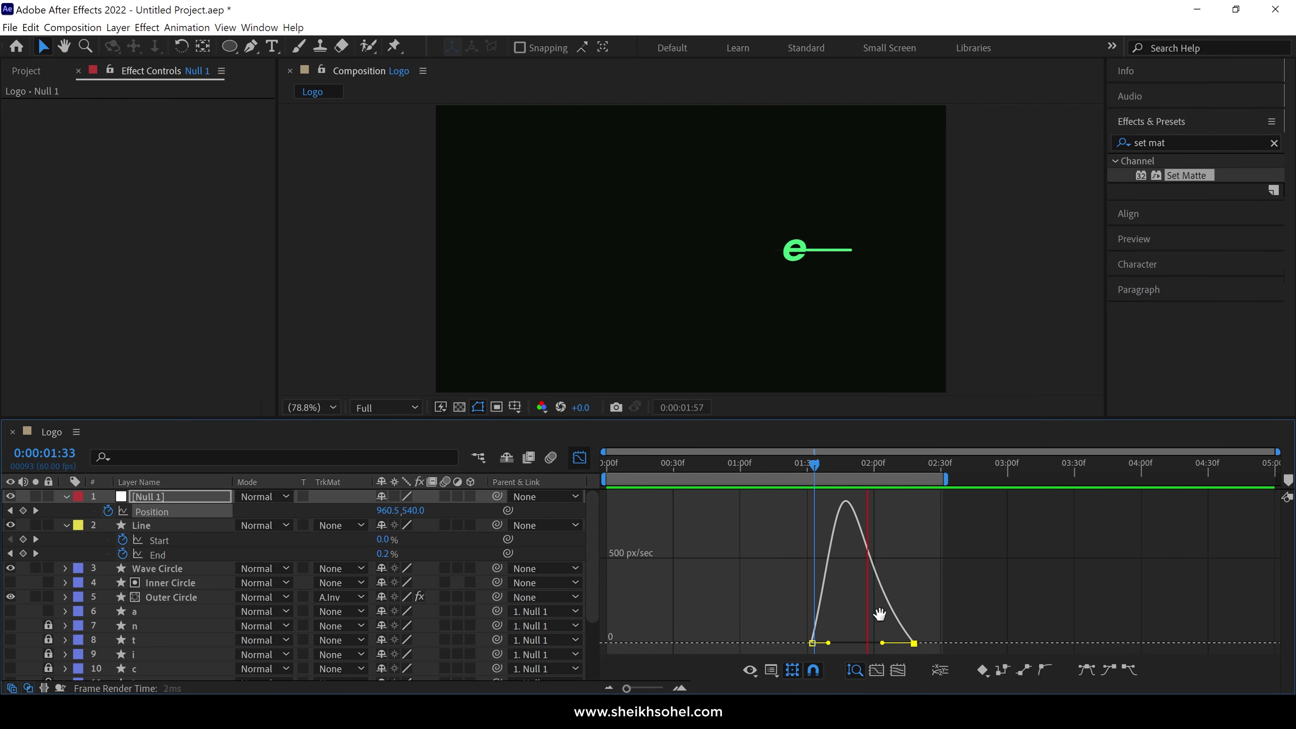
key(space)
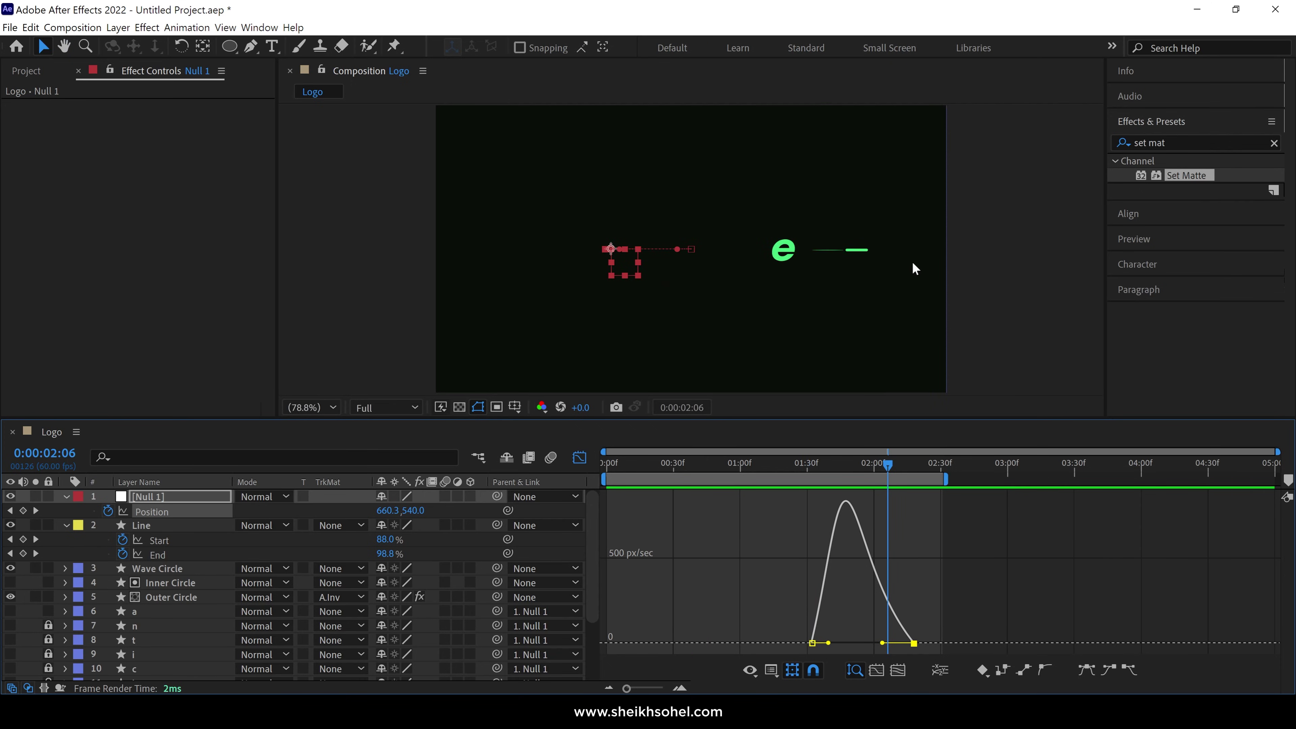
- Parent the Line layer to Null 1 at 0:00:01:32
drag(880, 464, 811, 467)
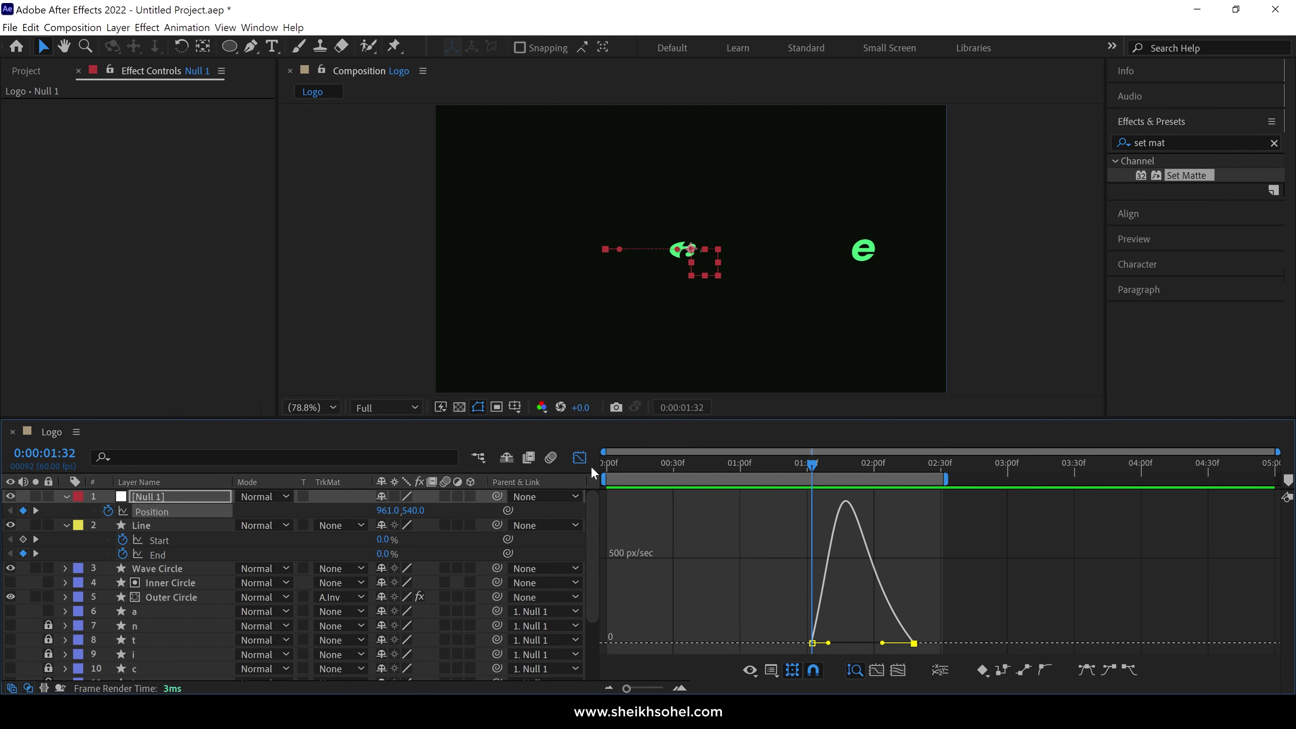
click(152, 523)
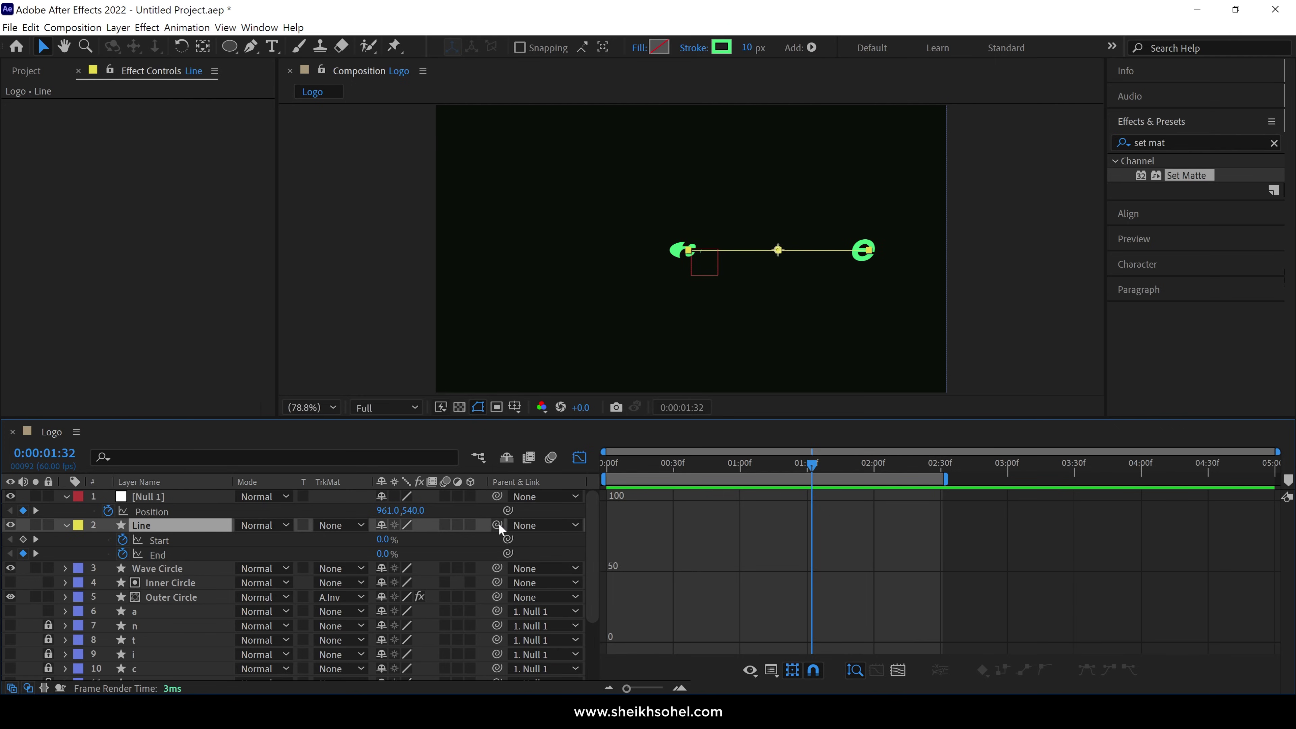
drag(499, 523, 210, 505)
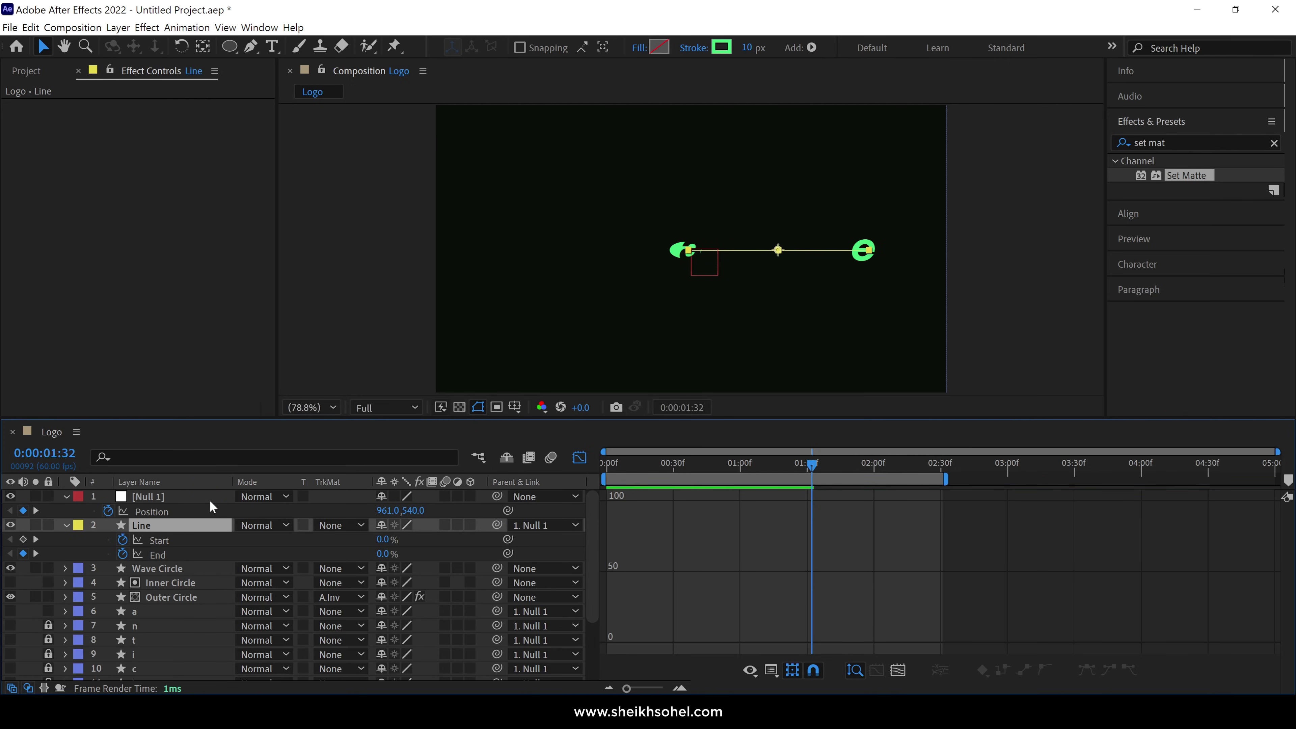
- Parent the Wave Circle, Inner Circle and Outer Circle layers to Null 1, and play back the animation with the layer bars showing
click(174, 567)
shift+click(174, 582)
shift+click(173, 598)
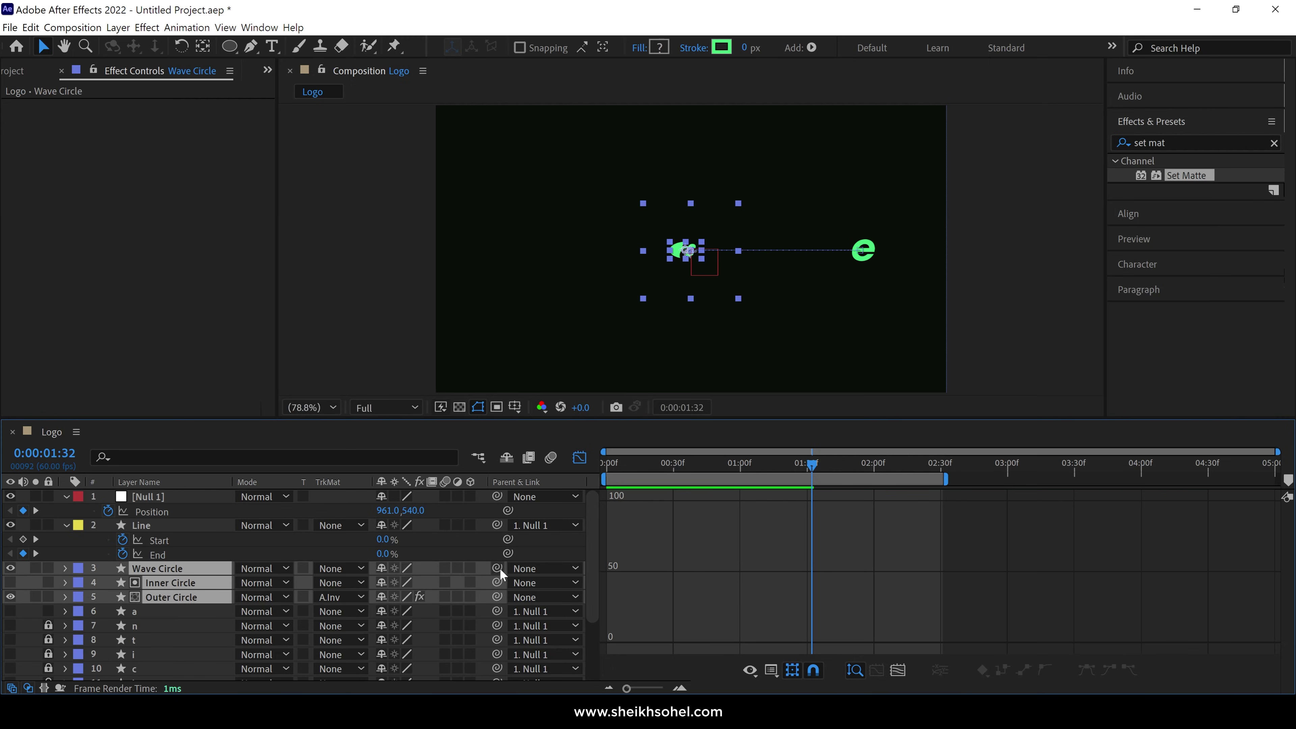
drag(497, 568, 189, 503)
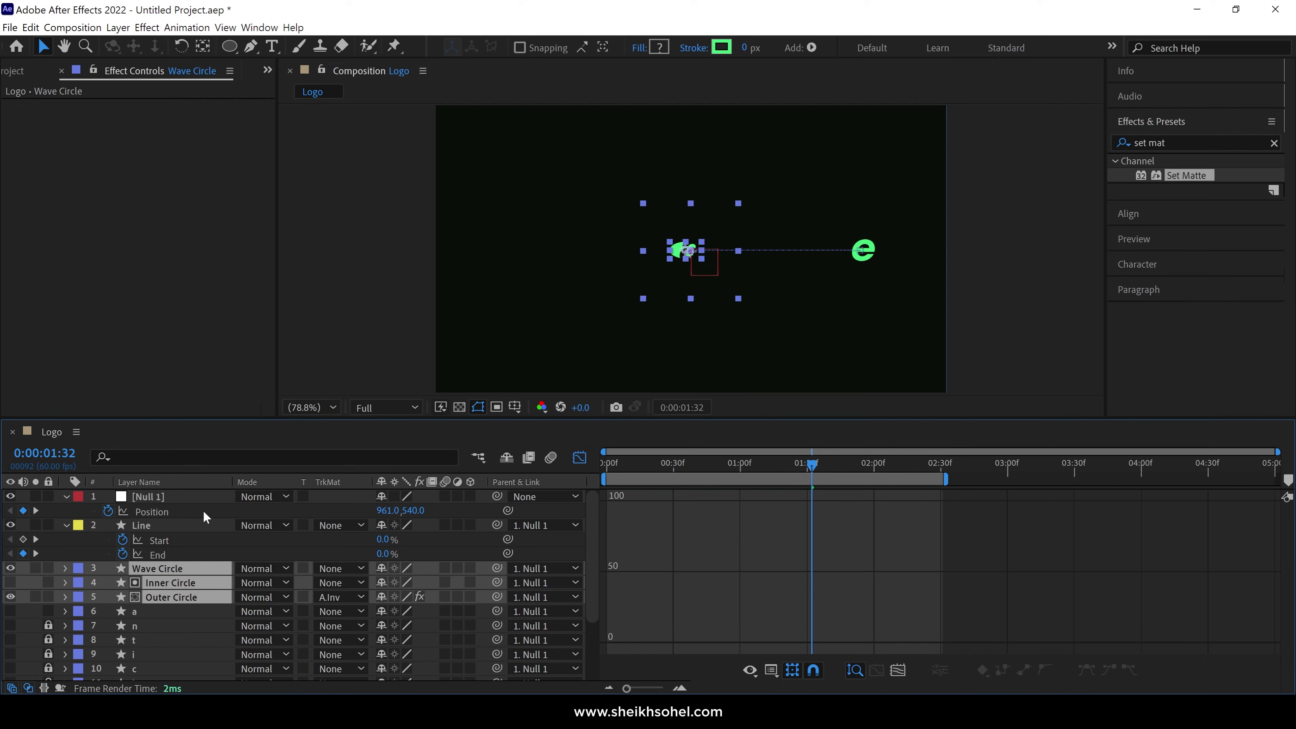
click(580, 457)
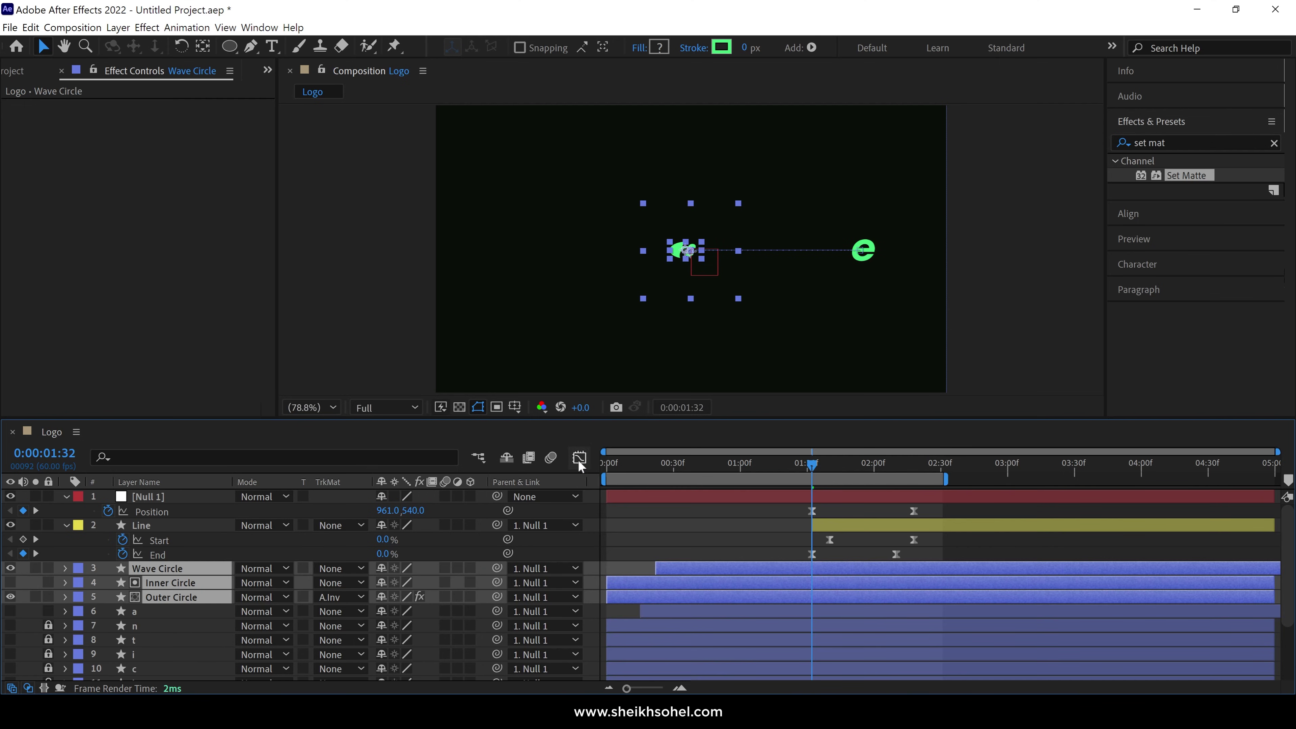
key(space)
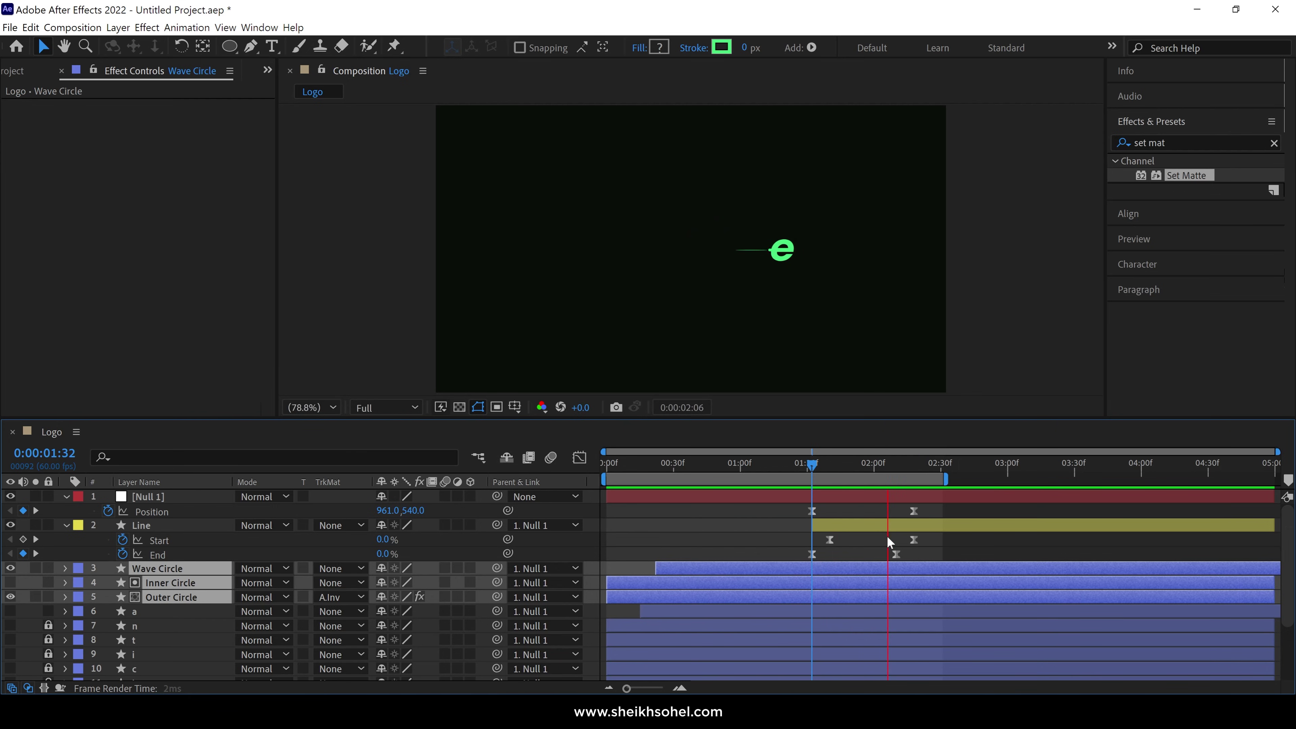
key(space)
key(space)
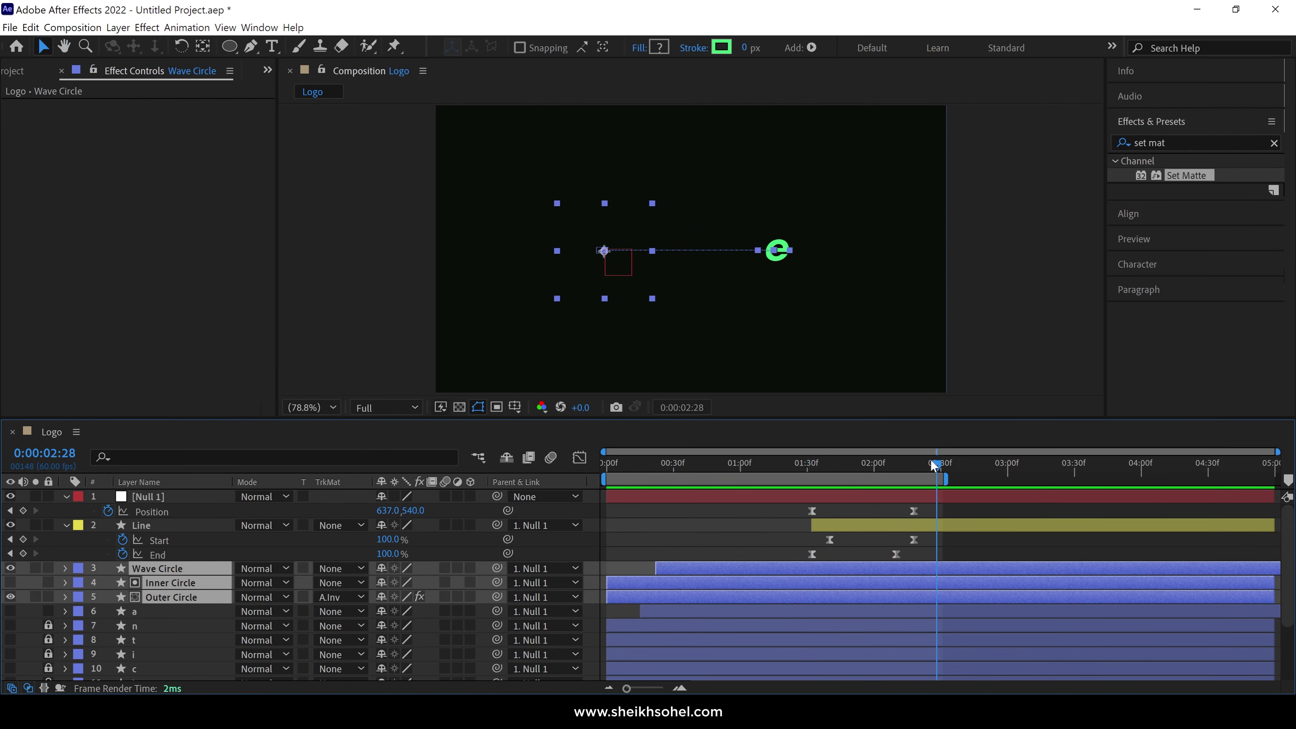
- Collapse the revealed keyframe properties of all unlocked layers and move the current time to 0:00:01:14
drag(934, 463, 774, 464)
click(173, 600)
key(ctrl+a)
key(u)
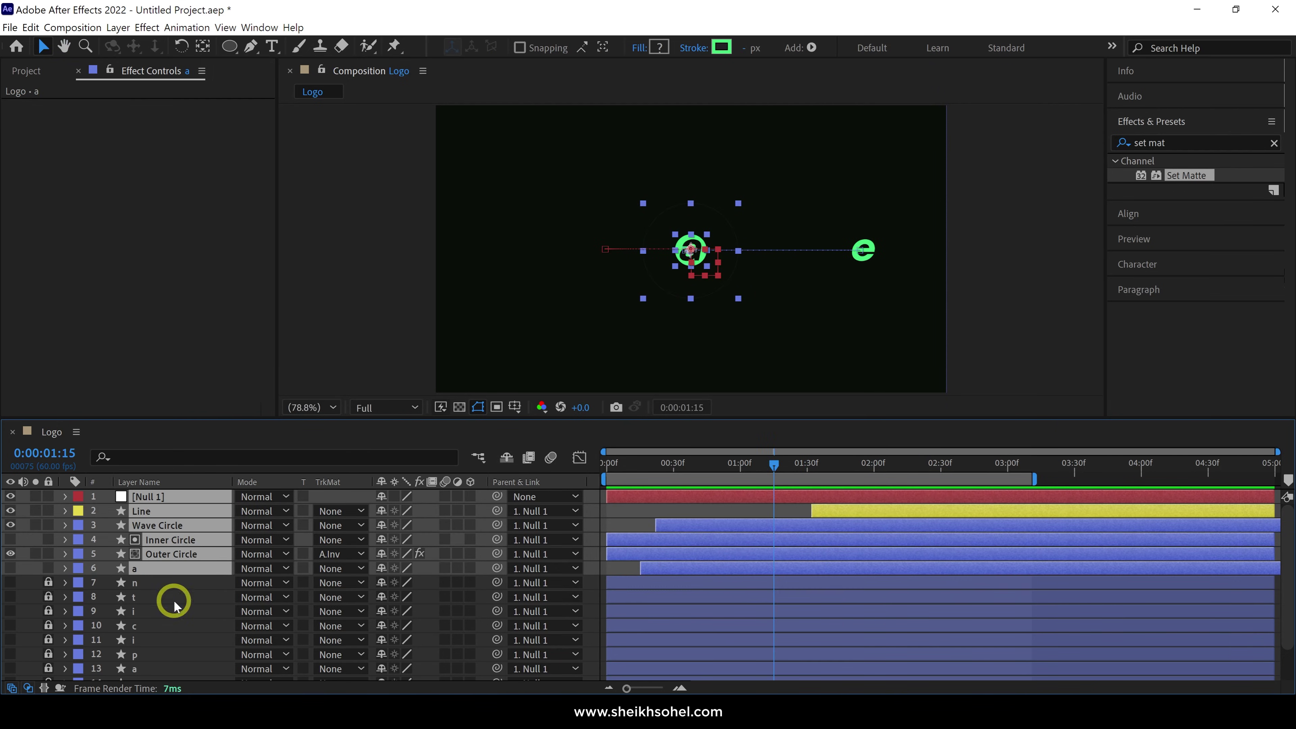
click(173, 600)
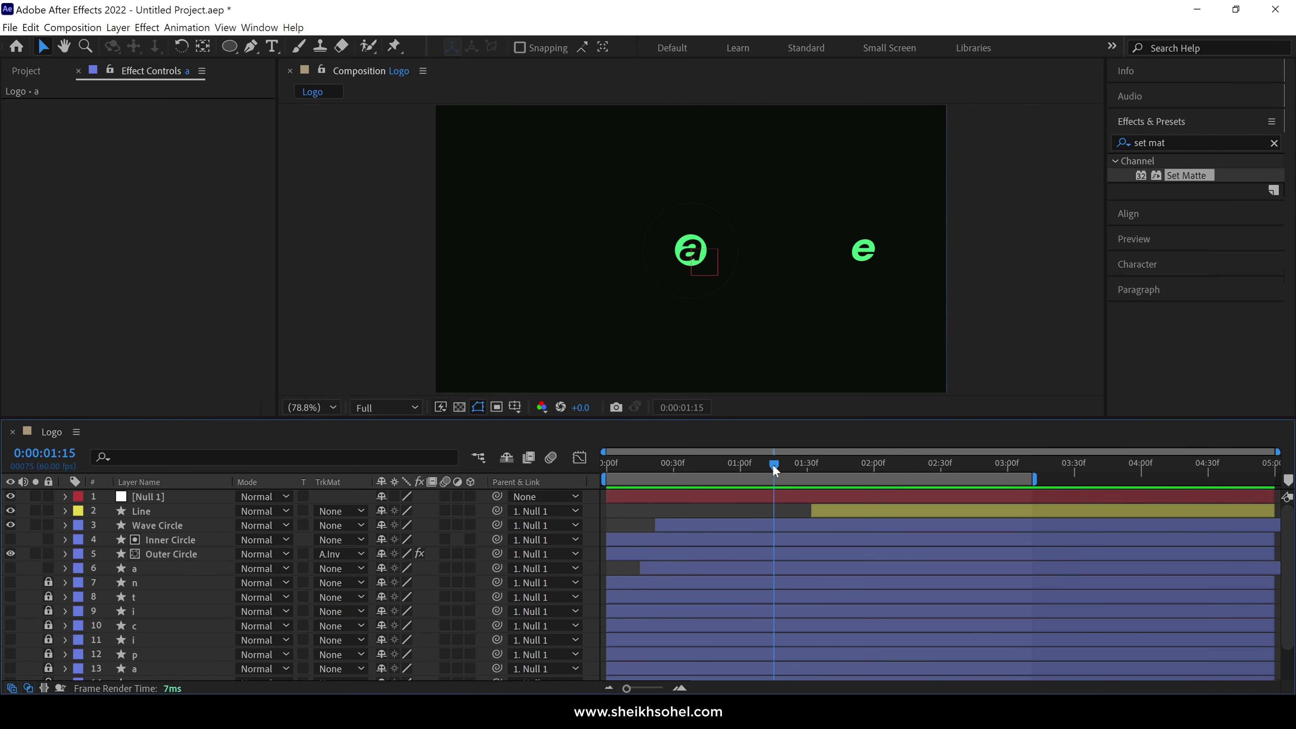
drag(774, 464, 772, 493)
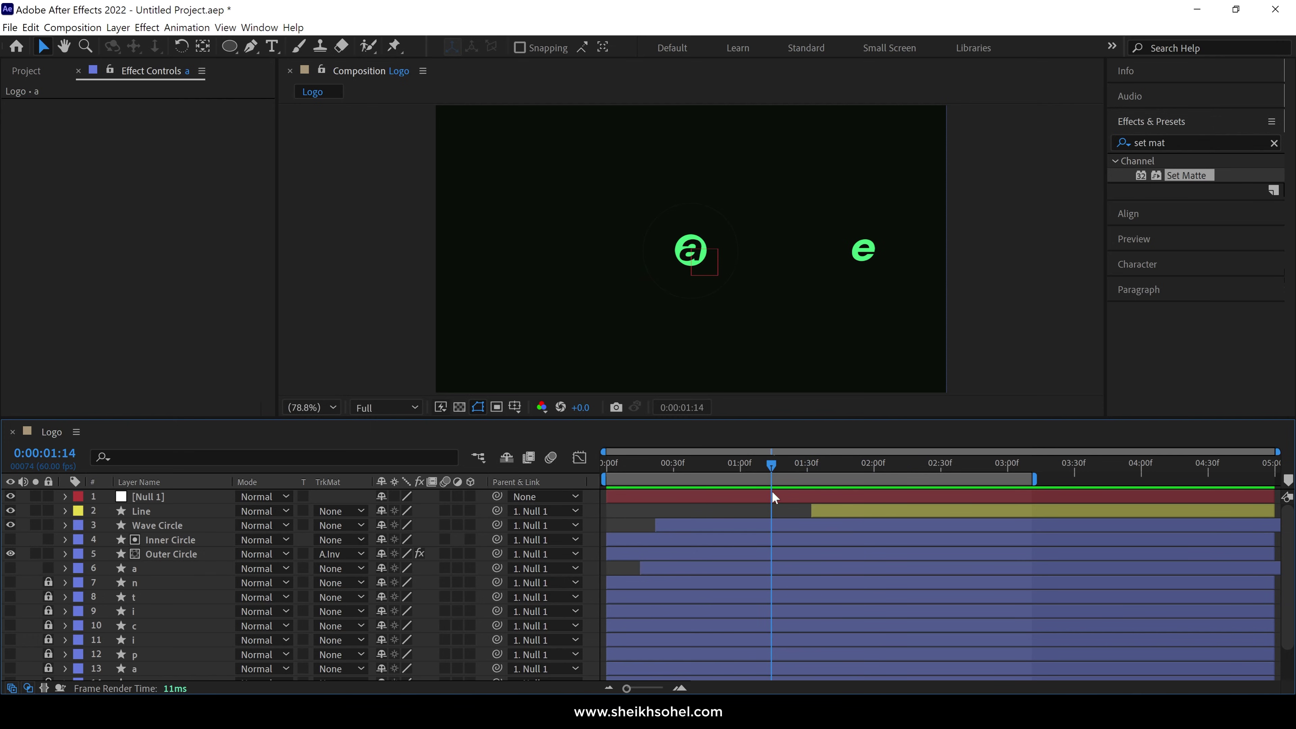
- Duplicate the first letter a layer and turn on the duplicate's visibility
click(142, 567)
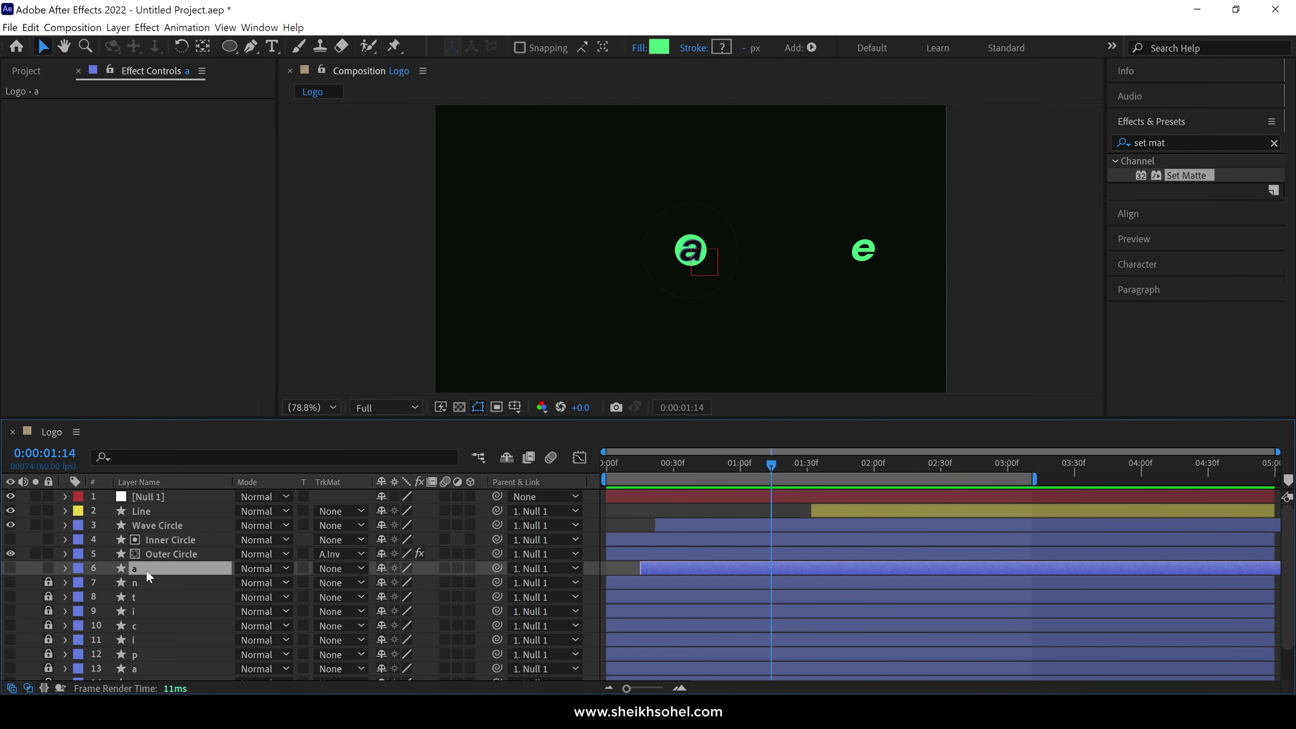
key(ctrl+d)
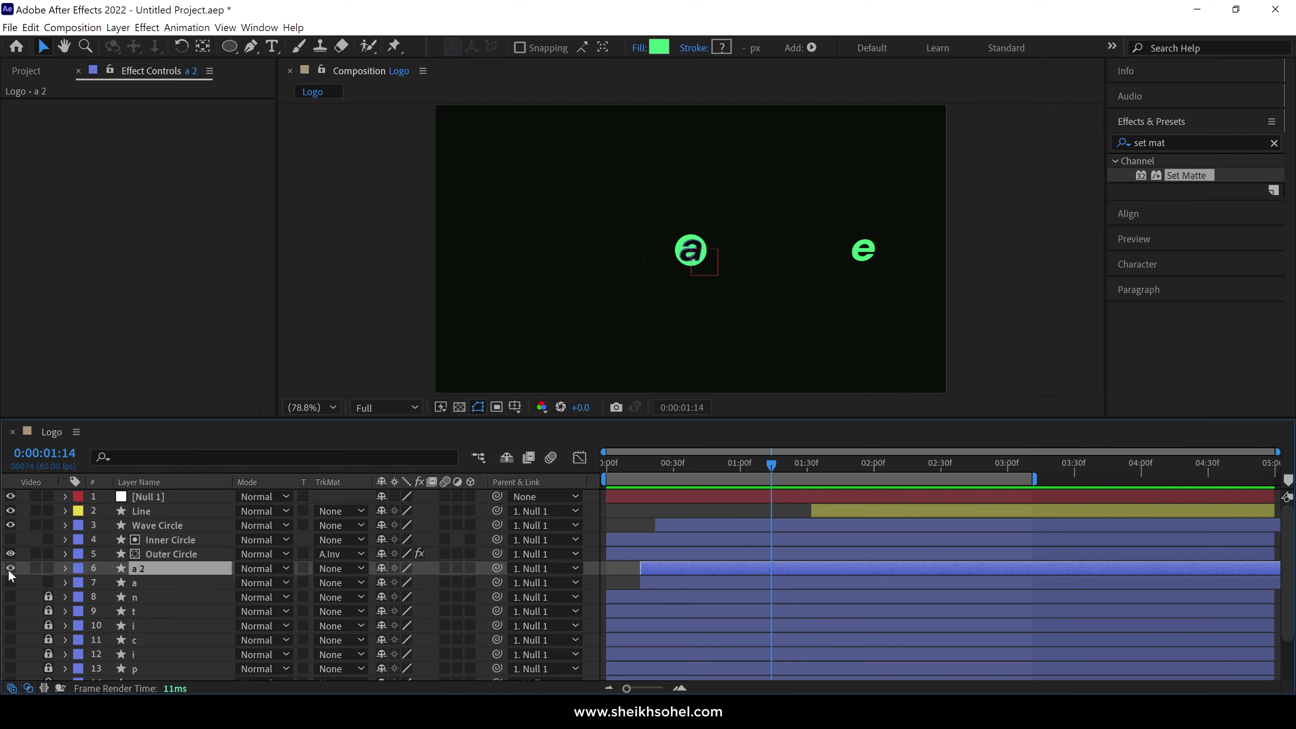
click(10, 568)
key(period)
key(period)
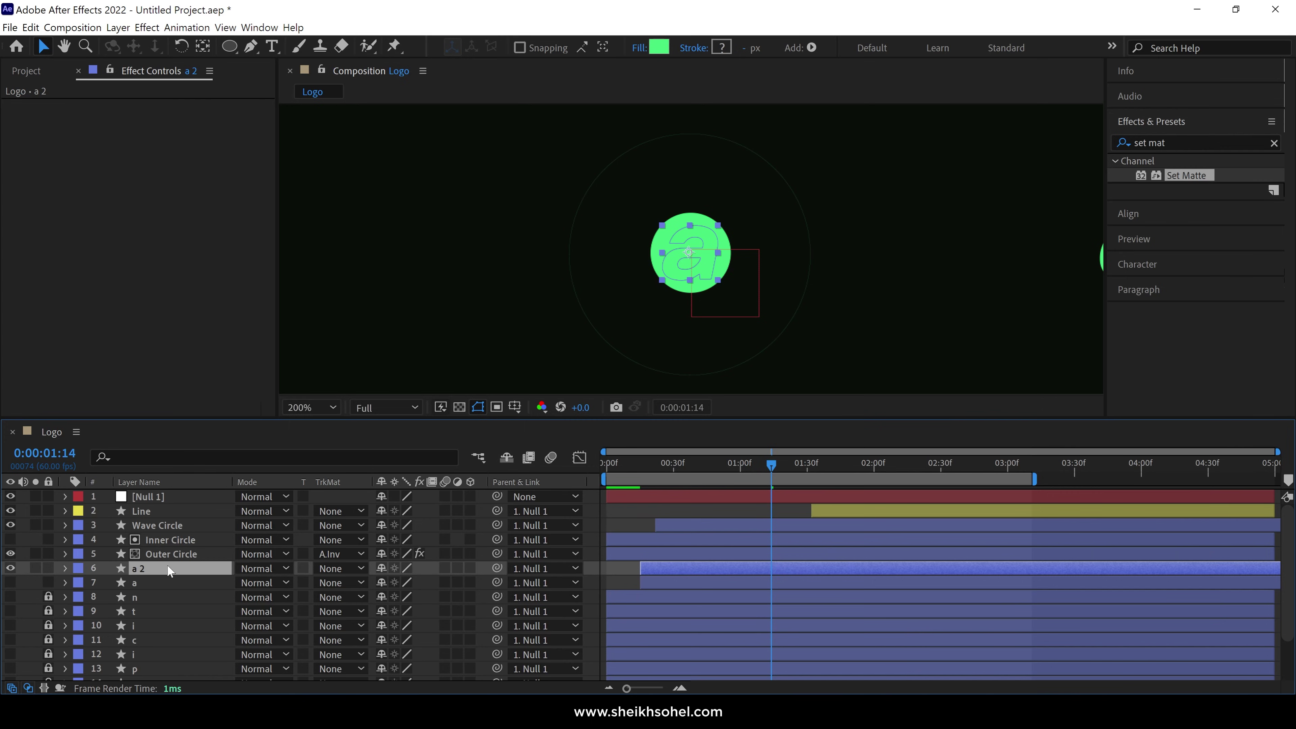
- Apply Set Matte to the a 2 layer, taking the matte from Outer Circle with Invert Matte enabled
click(1178, 143)
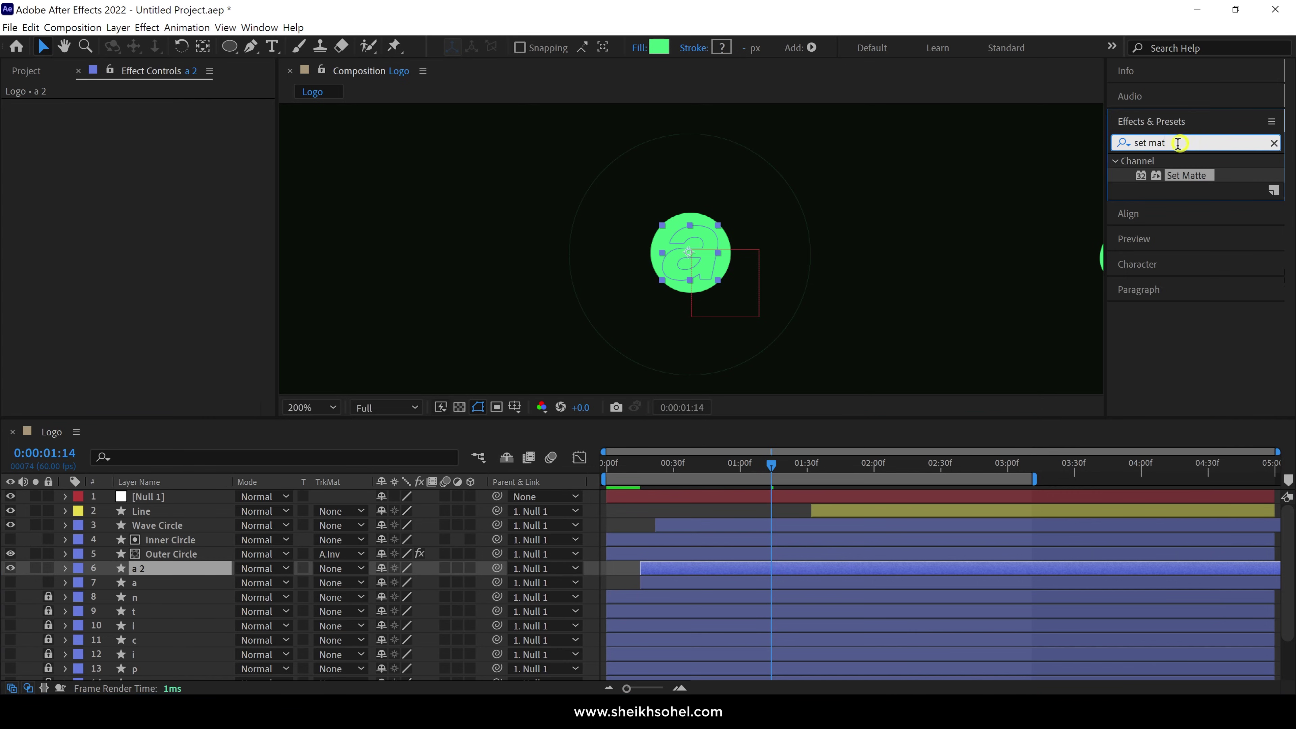
drag(1174, 177, 151, 573)
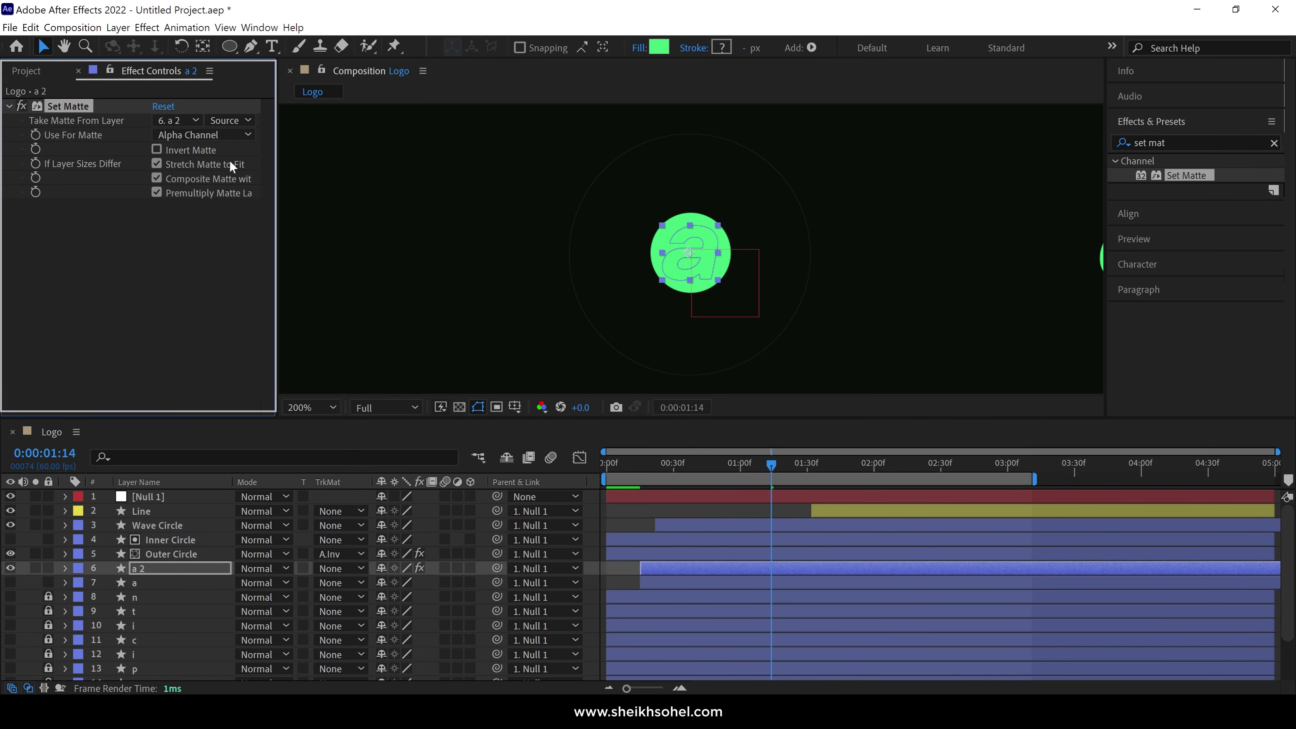
click(175, 117)
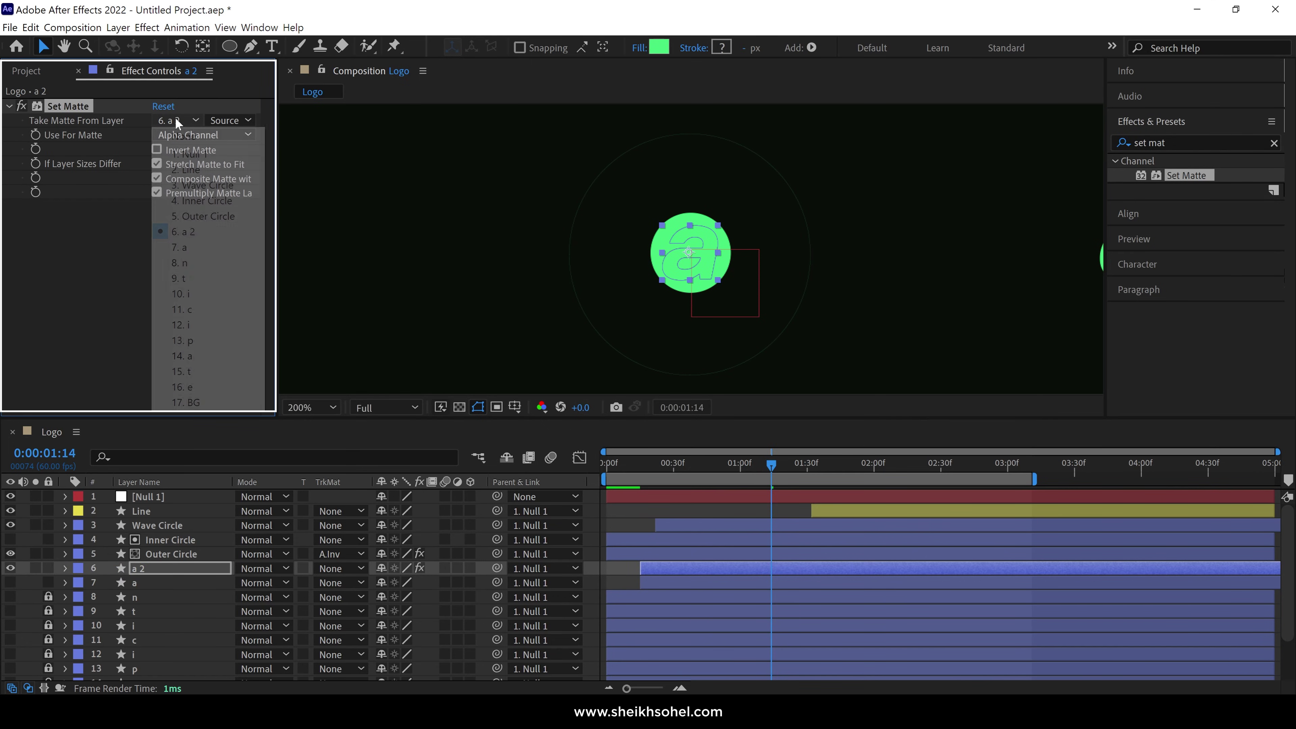
click(206, 217)
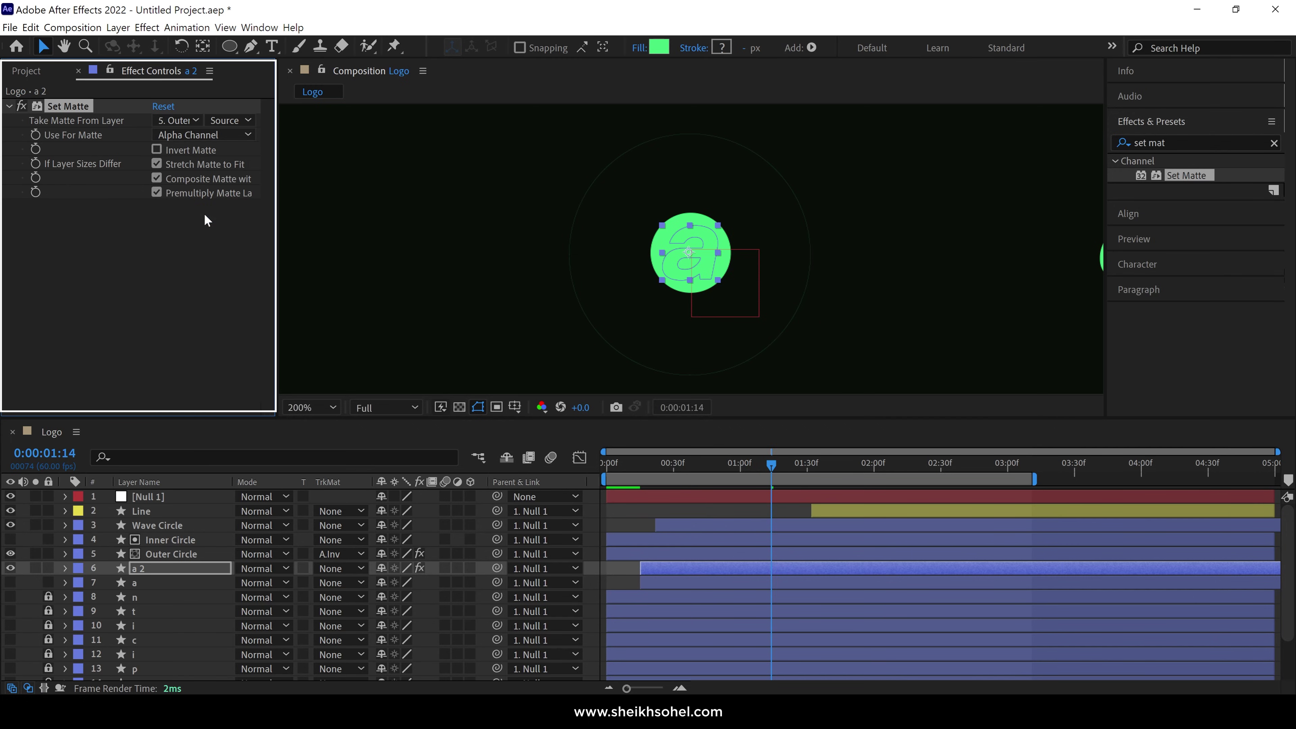
click(156, 150)
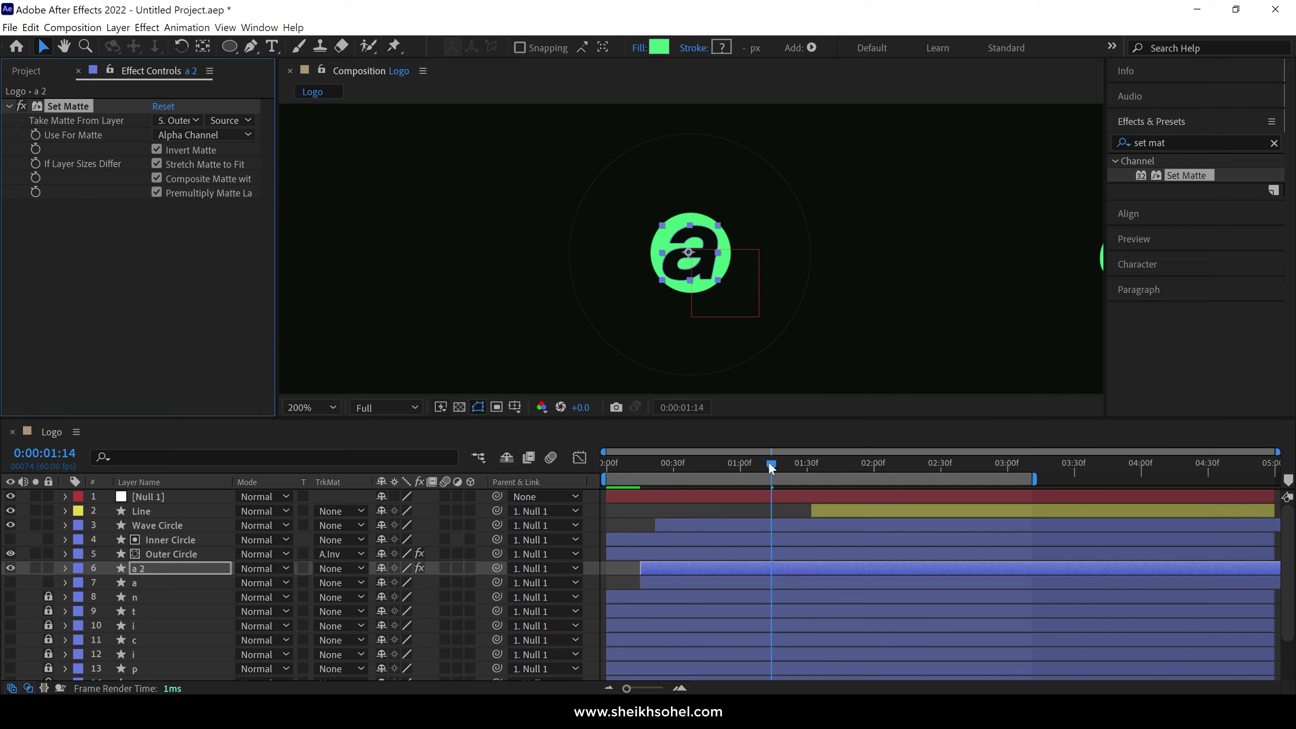
- Unlock the letter layers n through e and lock all the layers above them, with the current time at 0:00:01:20
drag(770, 465, 786, 504)
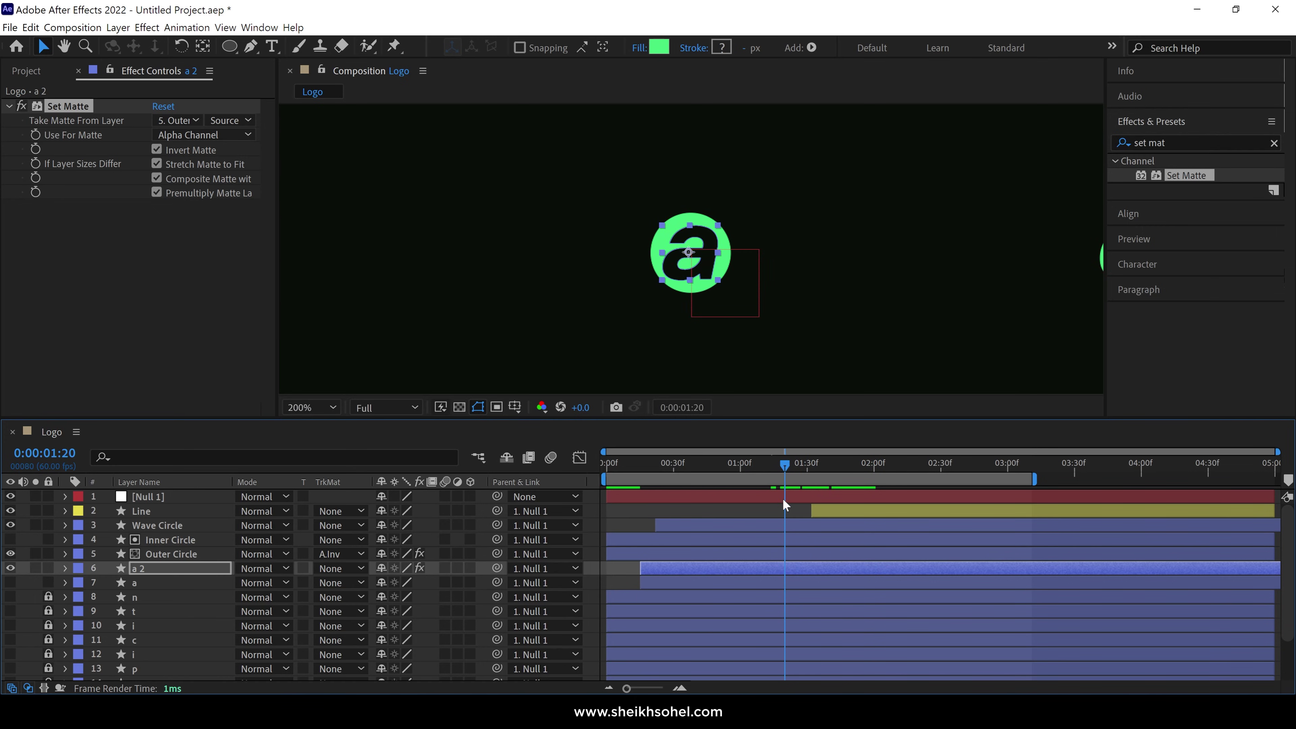
drag(45, 598, 50, 677)
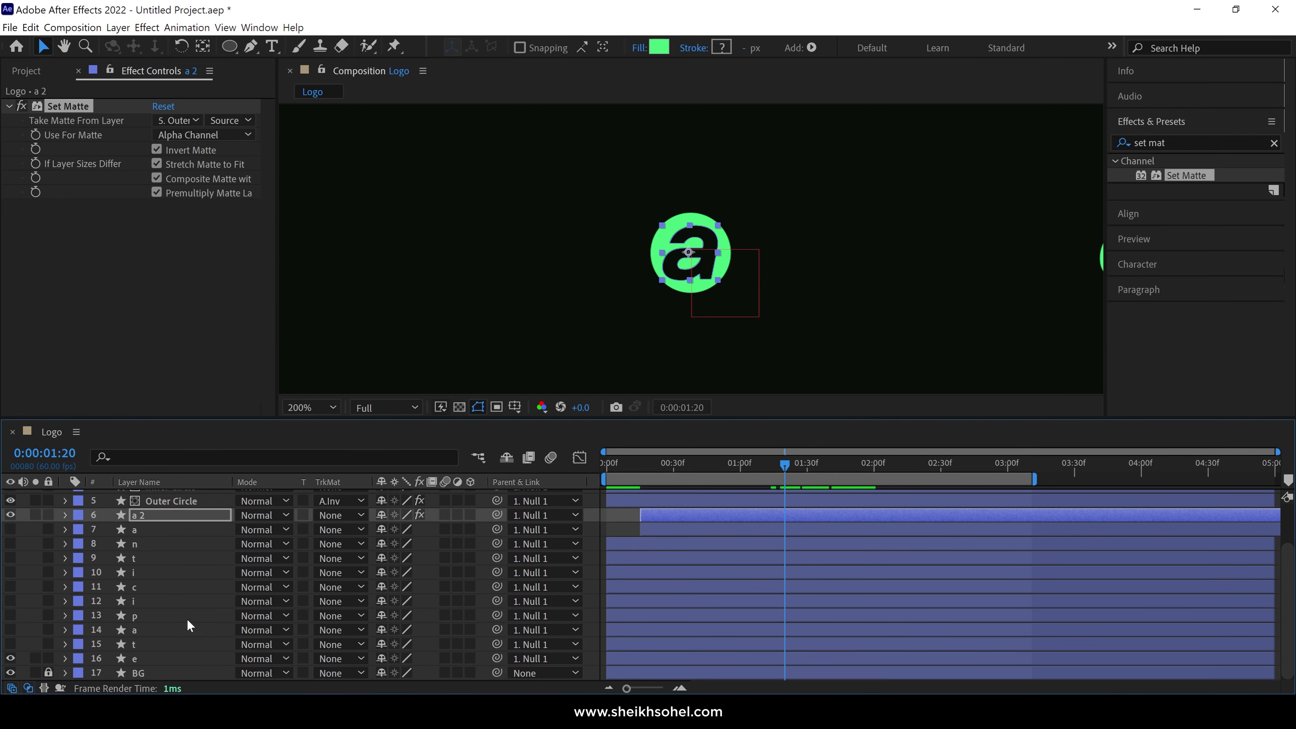
scroll(190, 626, up, 3)
drag(48, 497, 50, 576)
- Make the letter layers n through e visible and shift them together to start at 0:00:01:20
click(189, 596)
scroll(160, 630, down, 3)
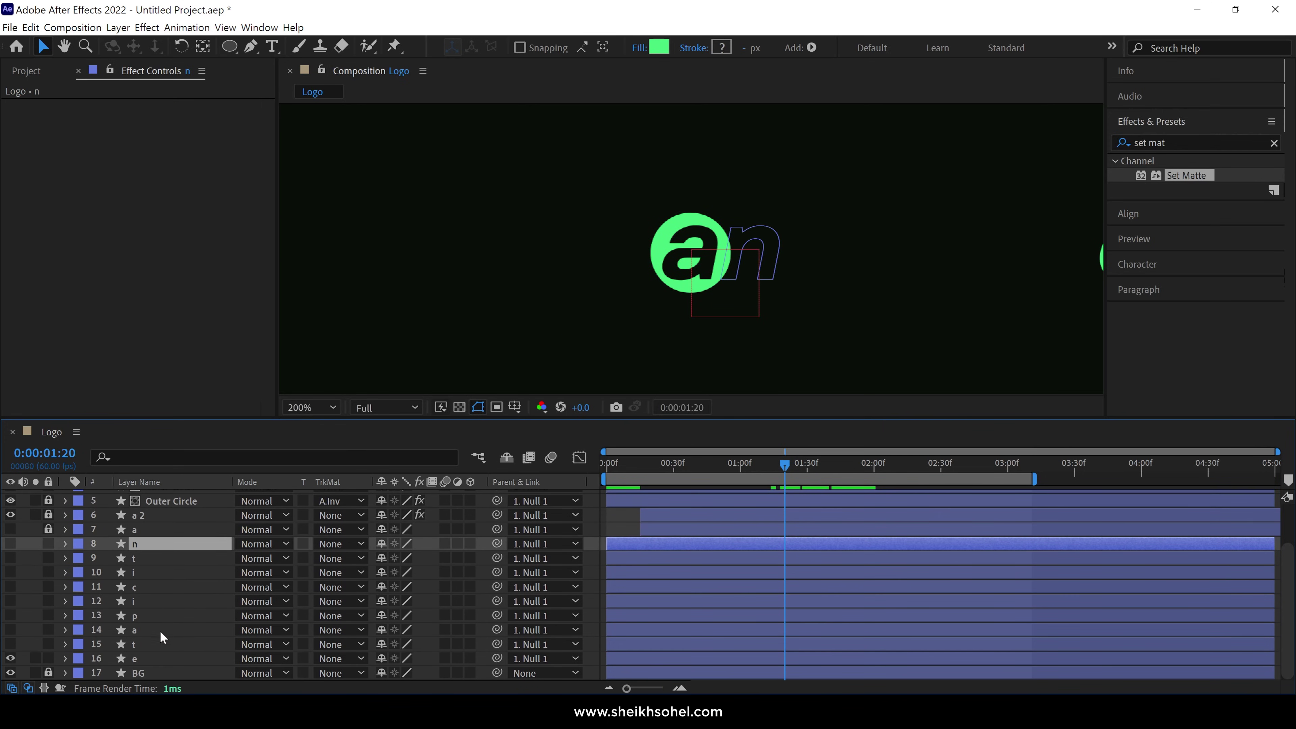
shift+click(146, 657)
drag(11, 545, 10, 659)
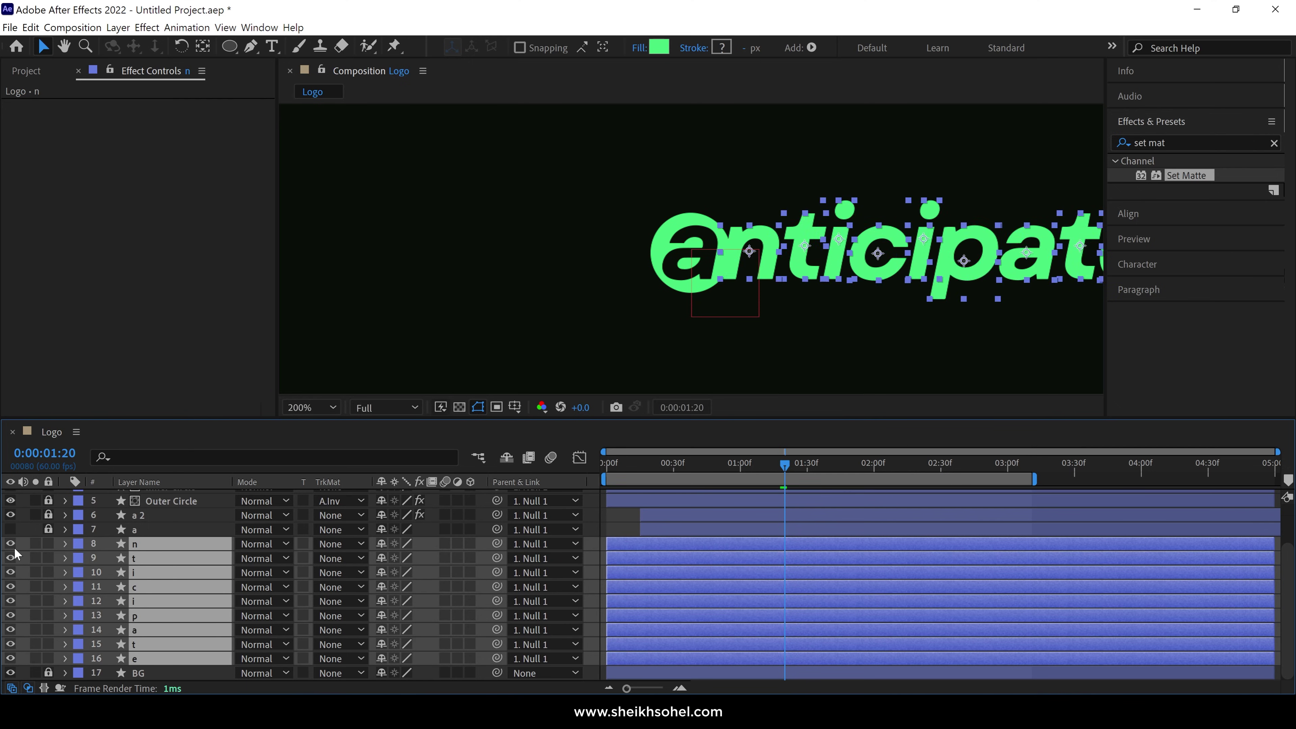
drag(618, 545, 795, 550)
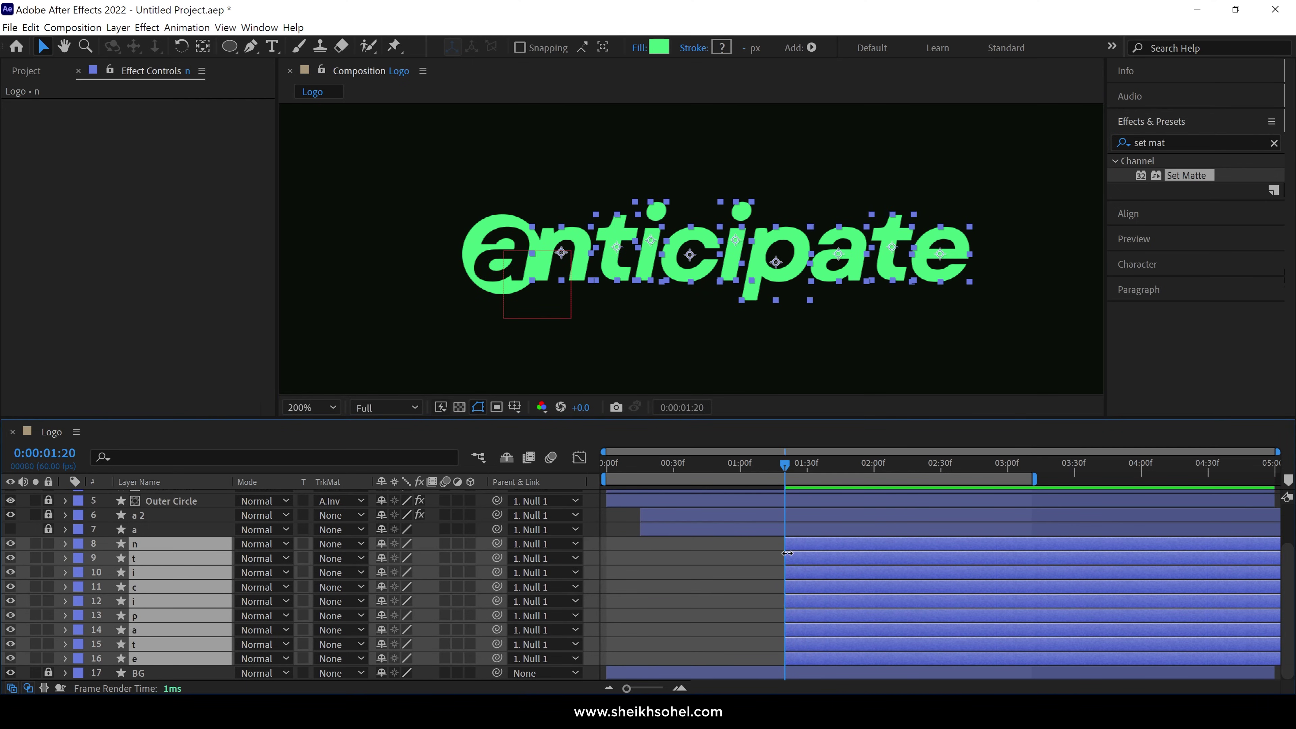
- Add Scale keyframes at 0:00:01:20 to the letter layers n through e and turn off Constrain Proportions on each
key(s)
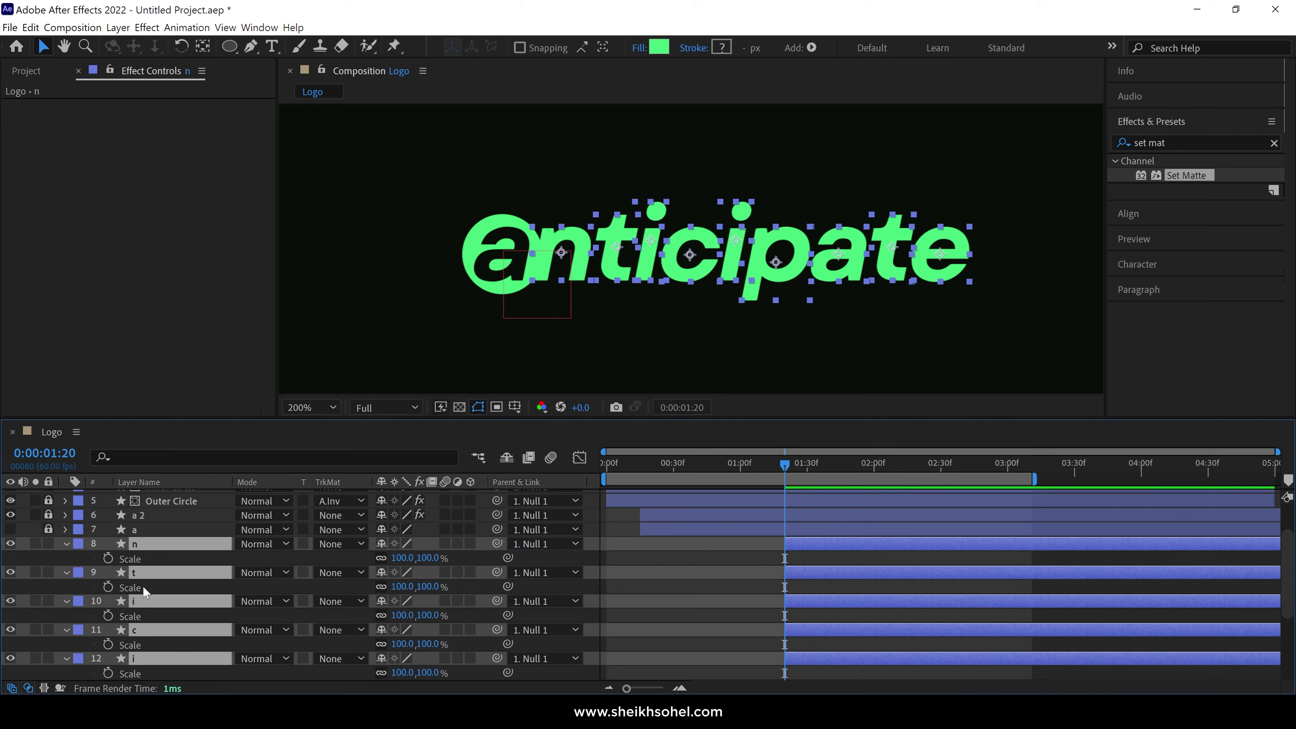
click(109, 557)
key(grave)
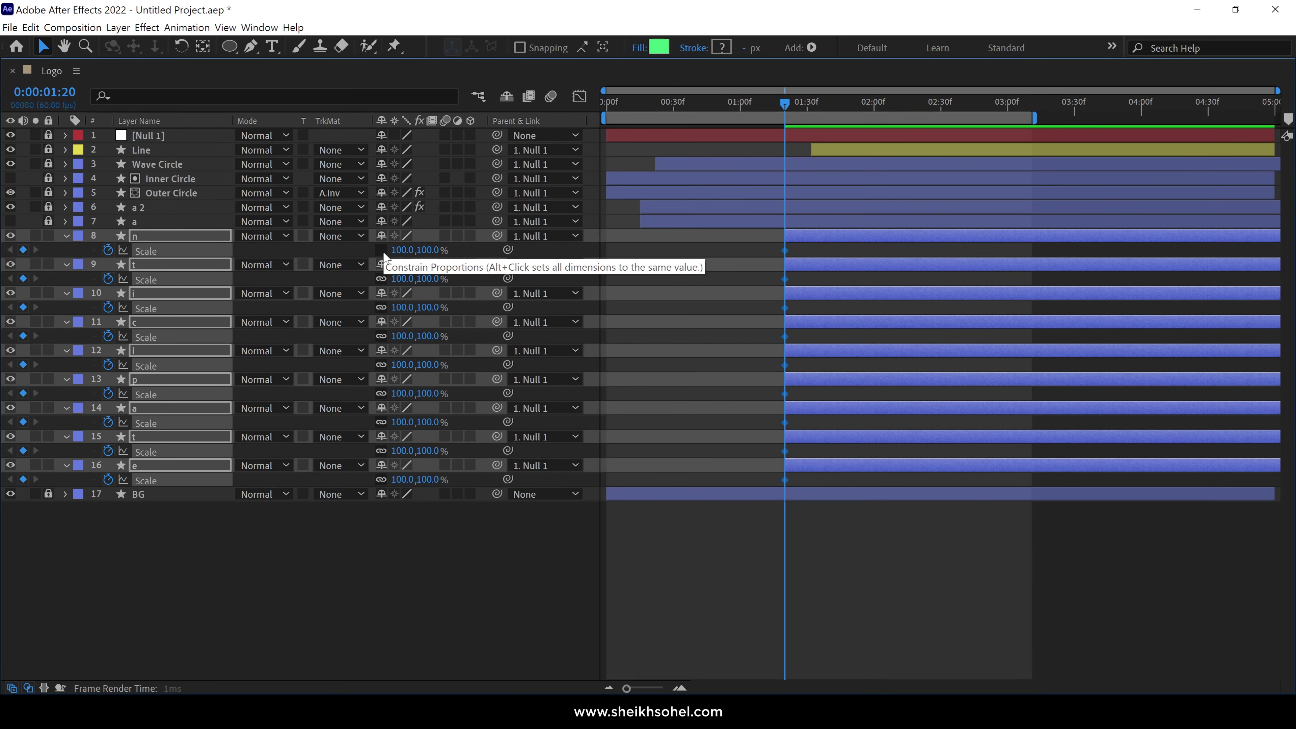
click(381, 278)
click(381, 306)
click(381, 335)
click(382, 365)
click(381, 450)
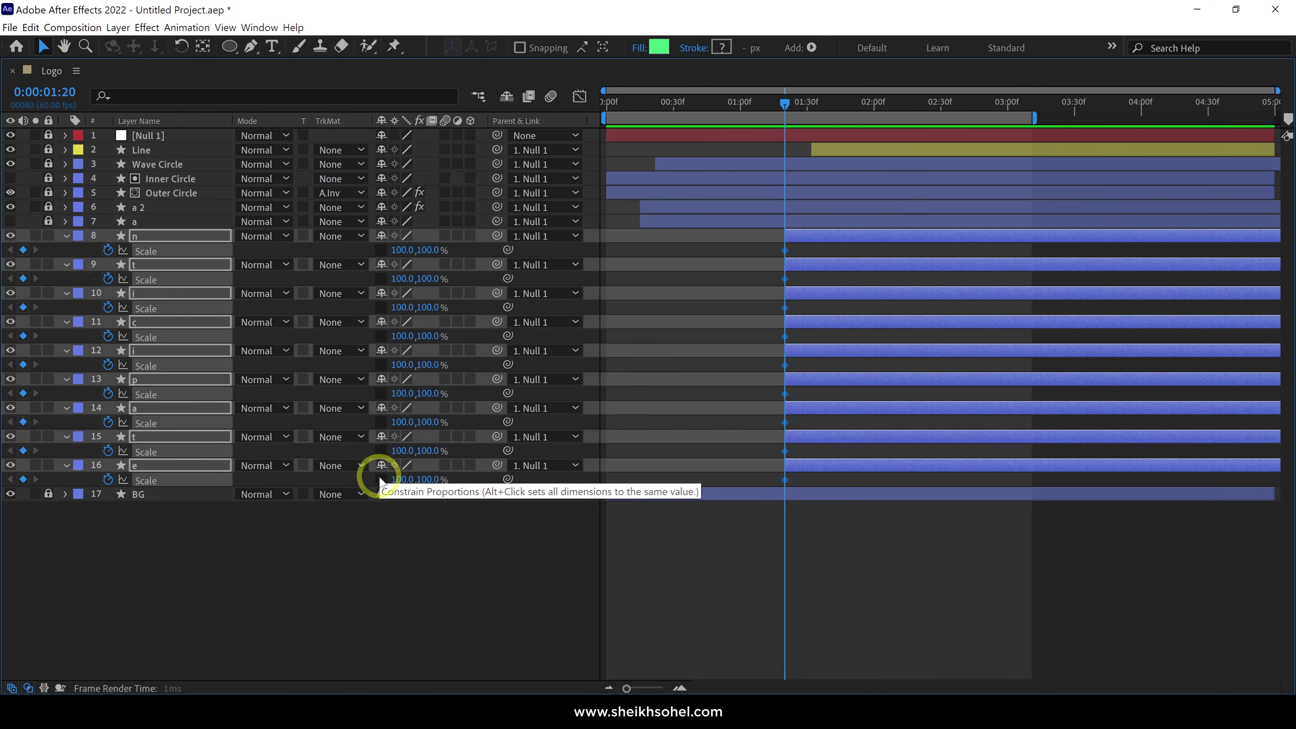
click(381, 479)
key(grave)
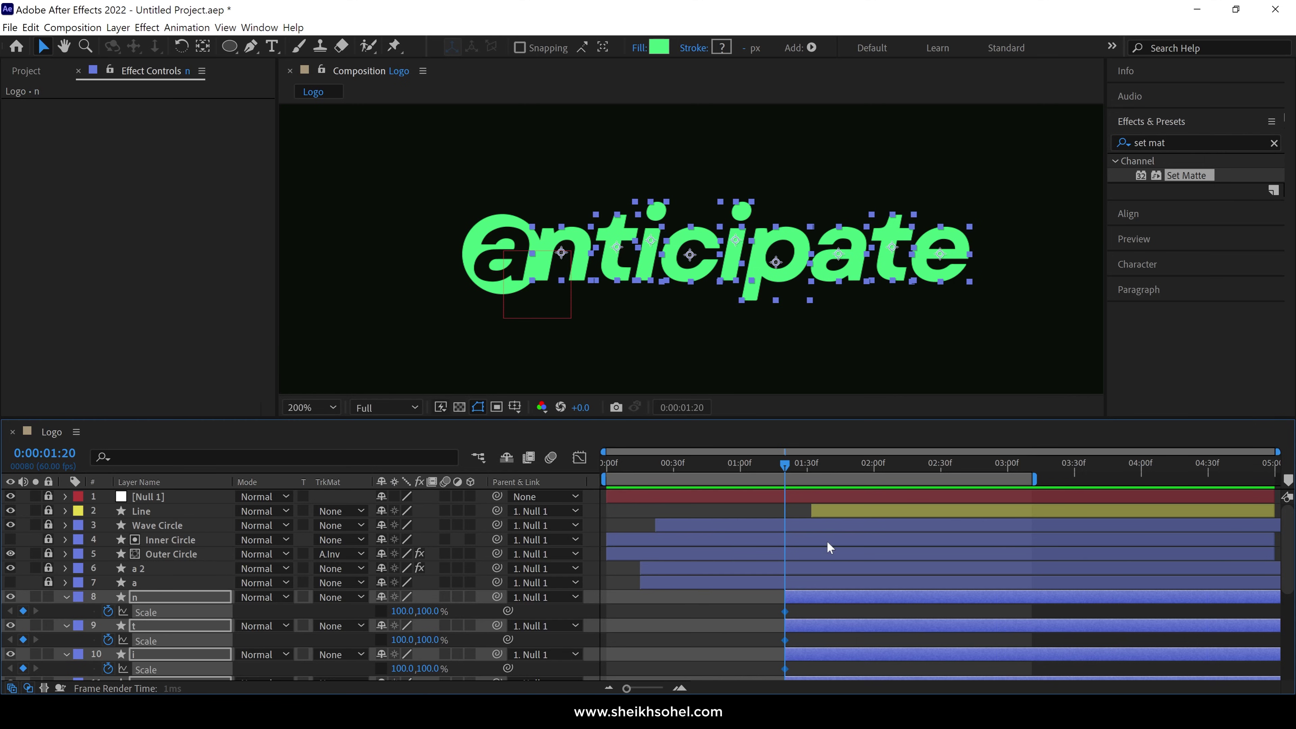
- Add three more Scale keyframes to all selected letters, at 0:00:01:34, 0:00:01:49 and shortly after two seconds
scroll(827, 541, down, 2)
scroll(799, 501, down, 3)
click(817, 471)
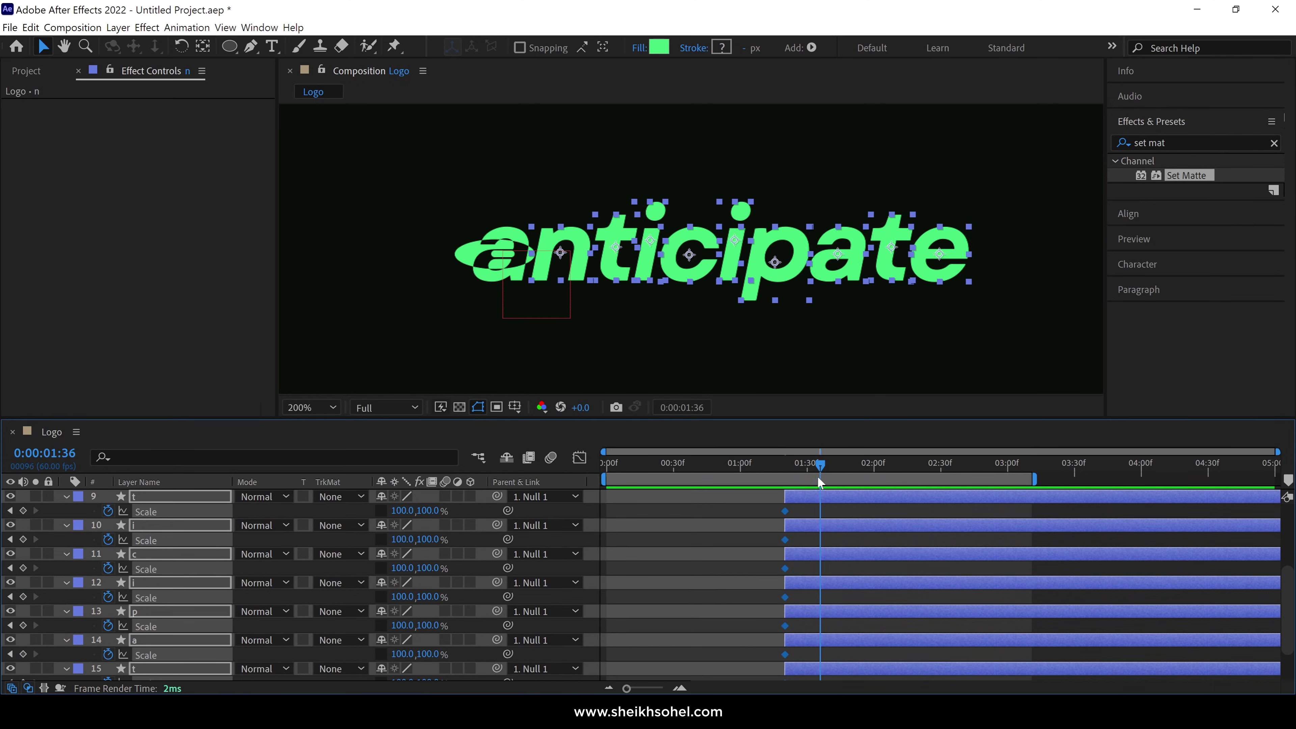
key(alt+shift+s)
click(851, 473)
key(alt+shift+s)
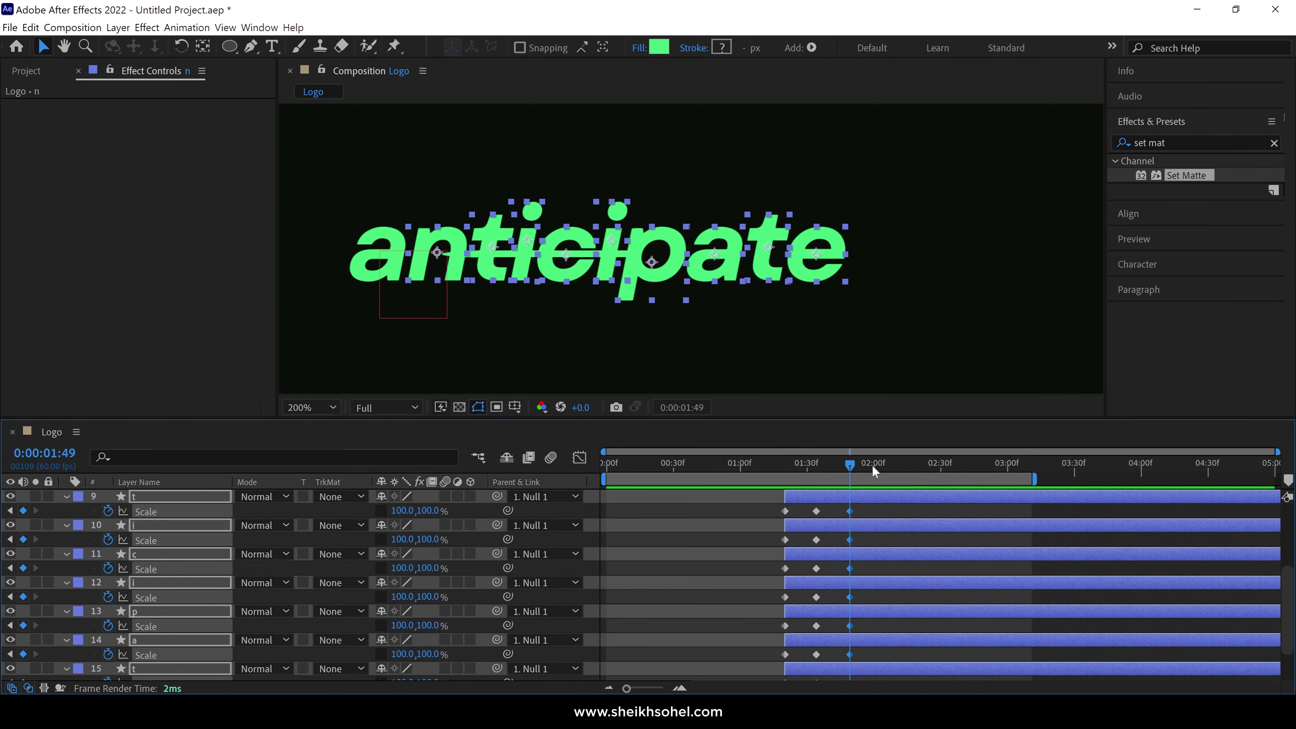
click(890, 471)
key(alt+shift+s)
click(785, 471)
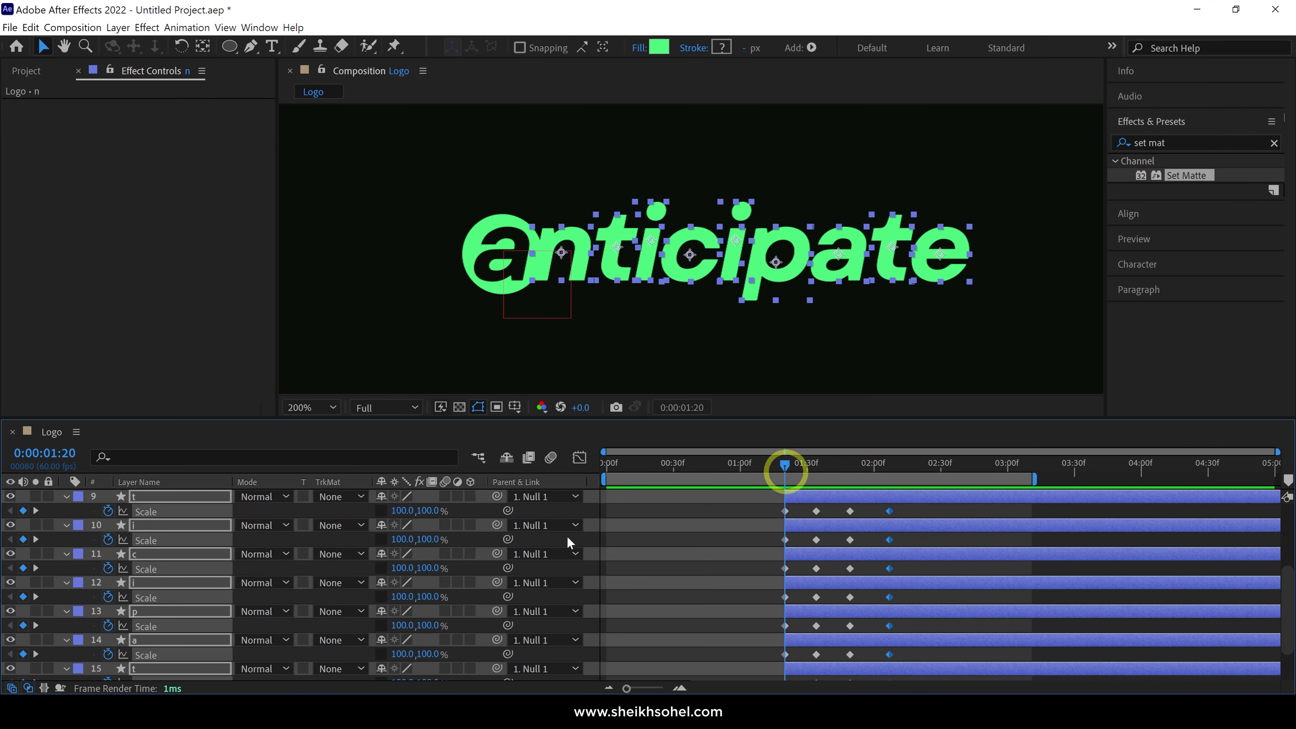
- Set the selected letters' vertical Scale to 0% at the 0:00:01:20 keyframe
drag(428, 511, 416, 515)
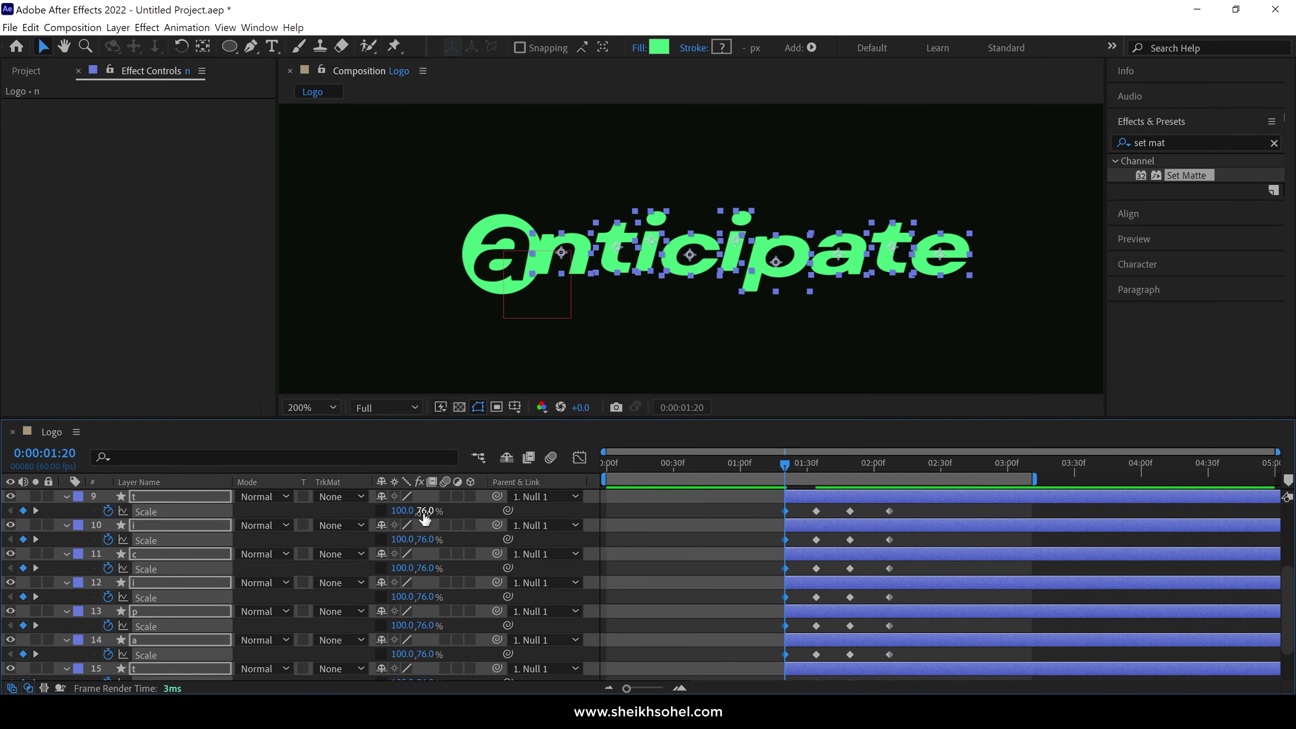
click(425, 511)
text(0)
key(Return)
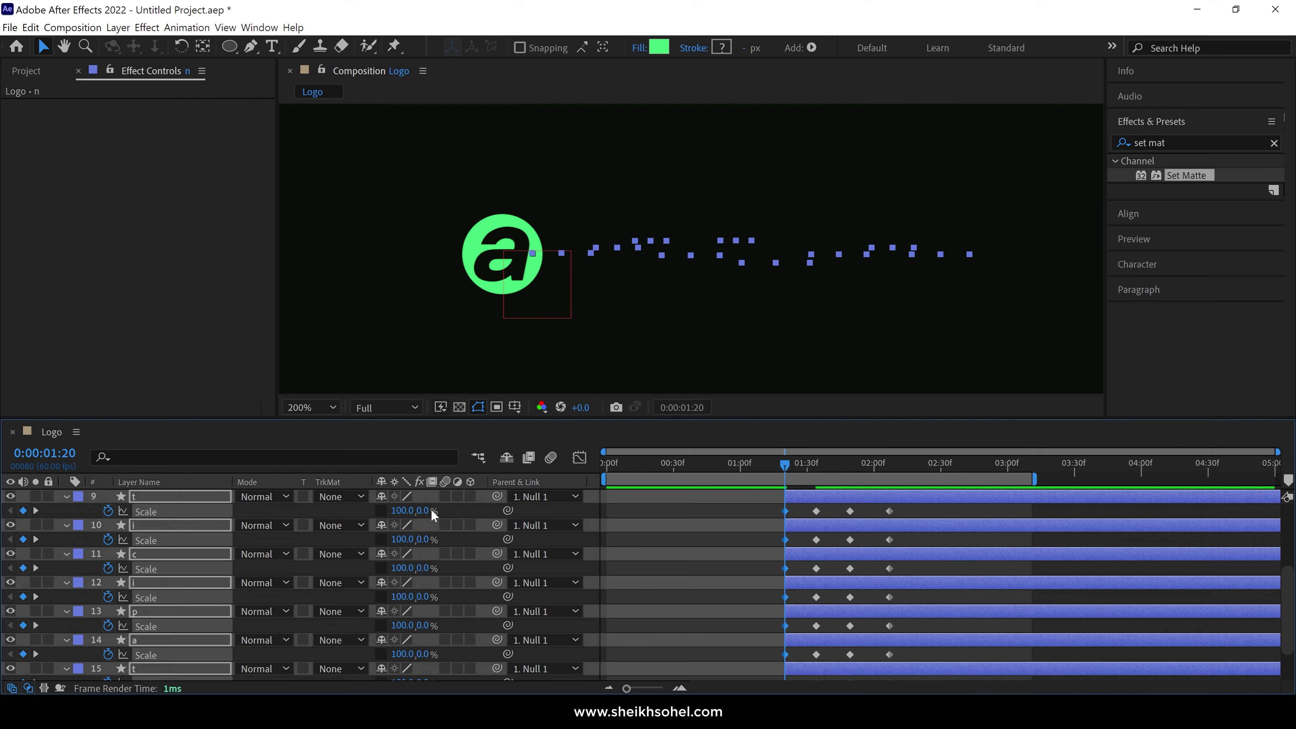
- Set the selected letters' vertical Scale to 110% at the 0:00:01:34 keyframe
drag(805, 470, 817, 466)
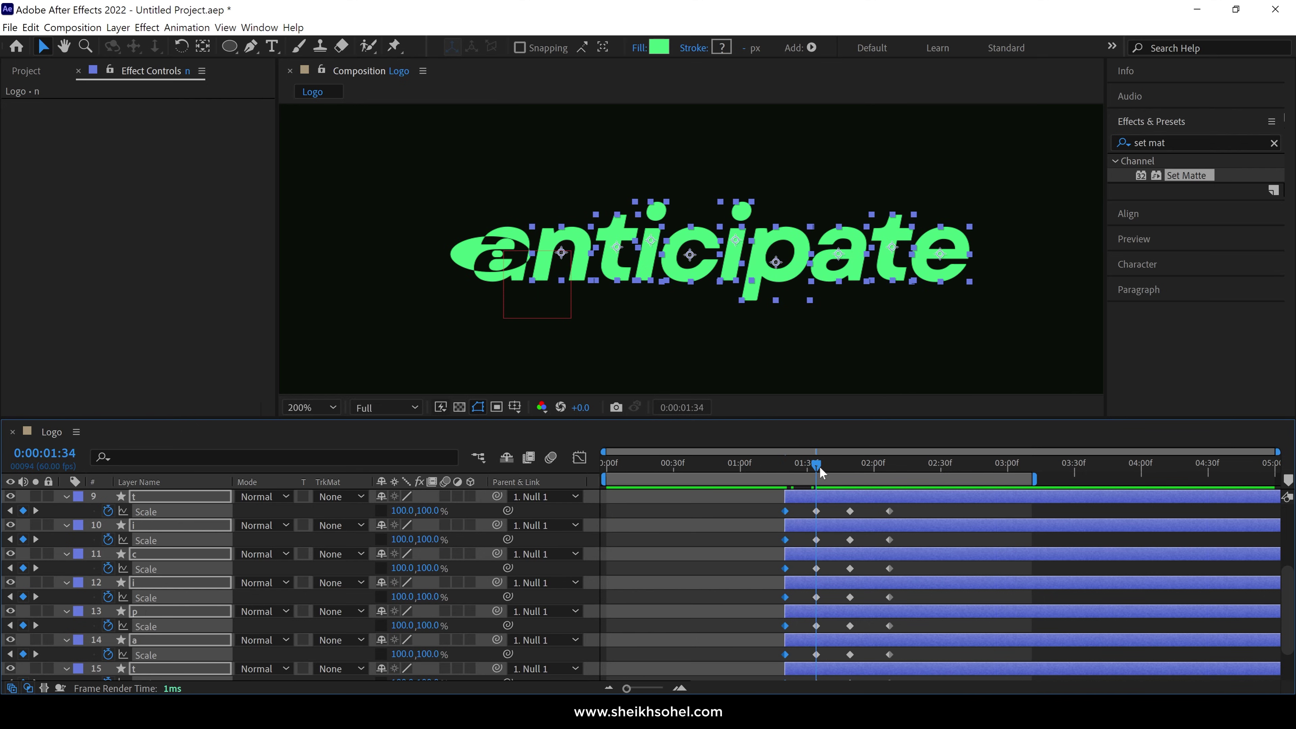
click(428, 510)
text(110)
key(Return)
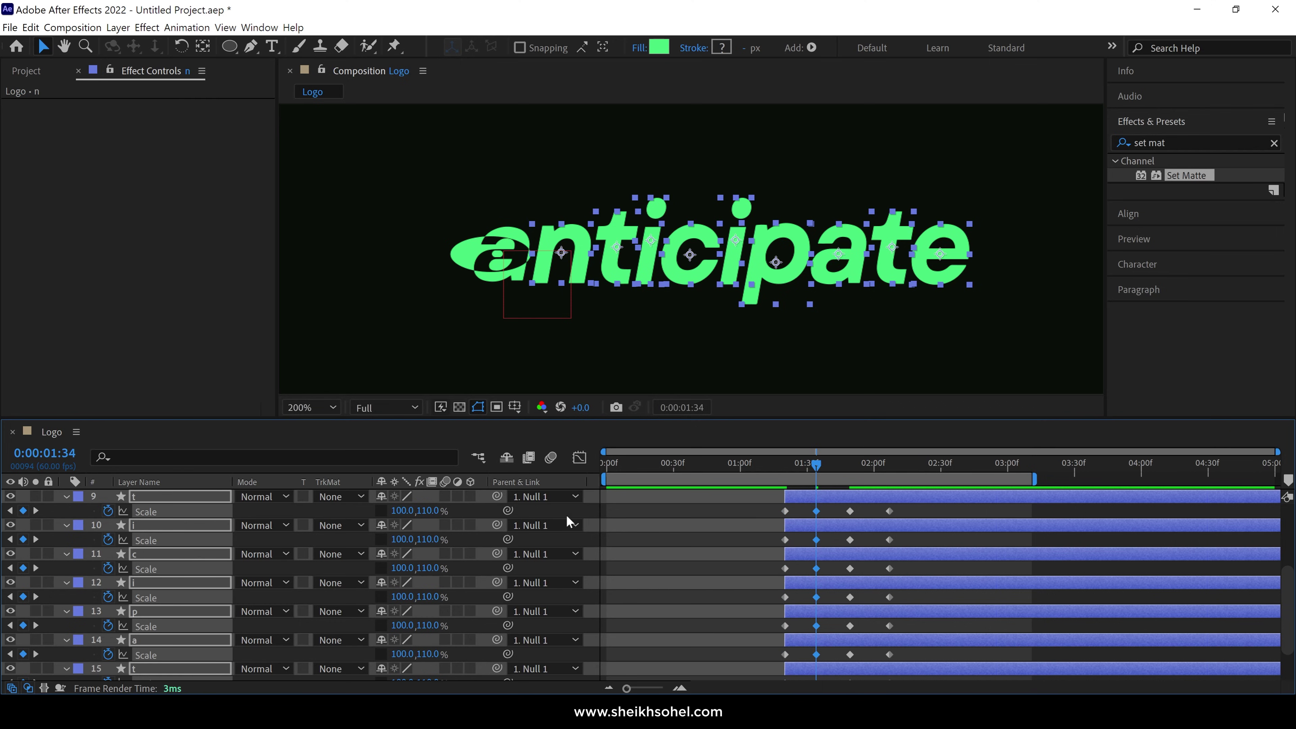
- Set the selected letters' vertical Scale to 90% at the 0:00:01:49 keyframe
drag(822, 475, 854, 480)
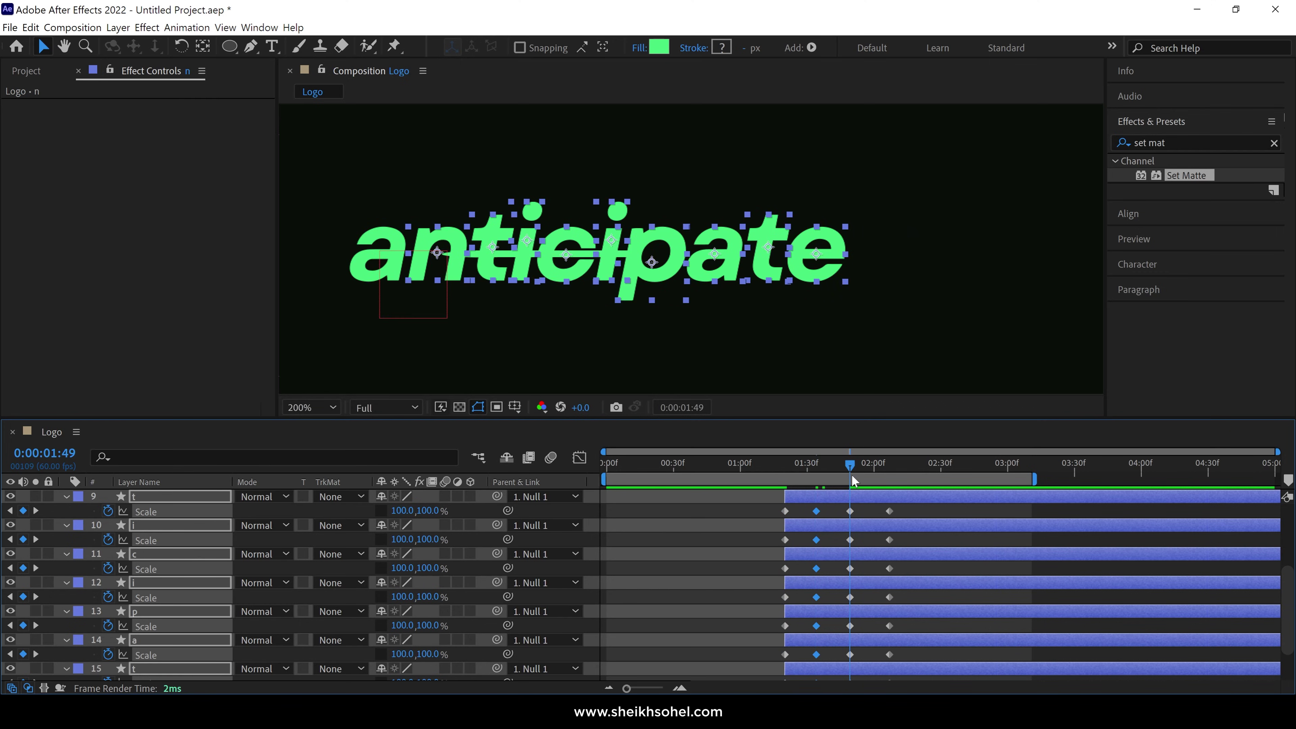
click(430, 511)
text(90)
key(Return)
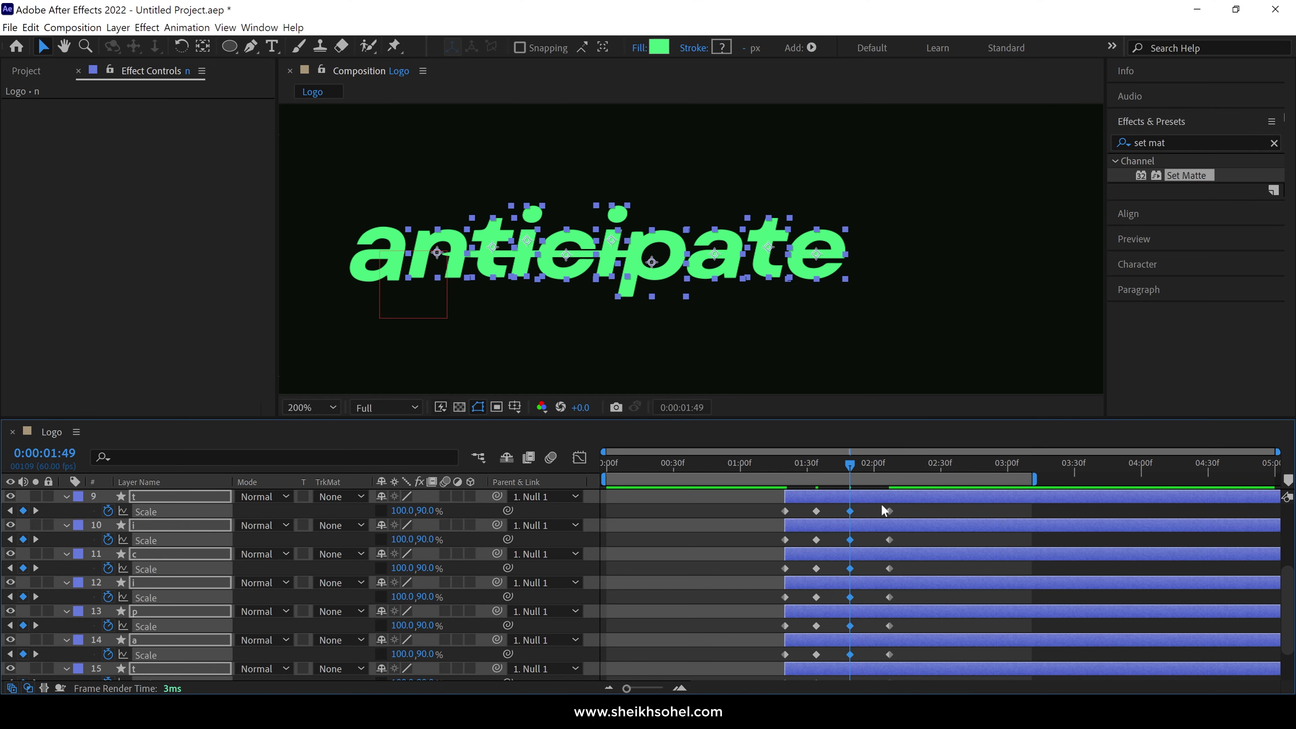
- Apply Easy Ease to all Scale keyframes of the letter layers n through e
key(grave)
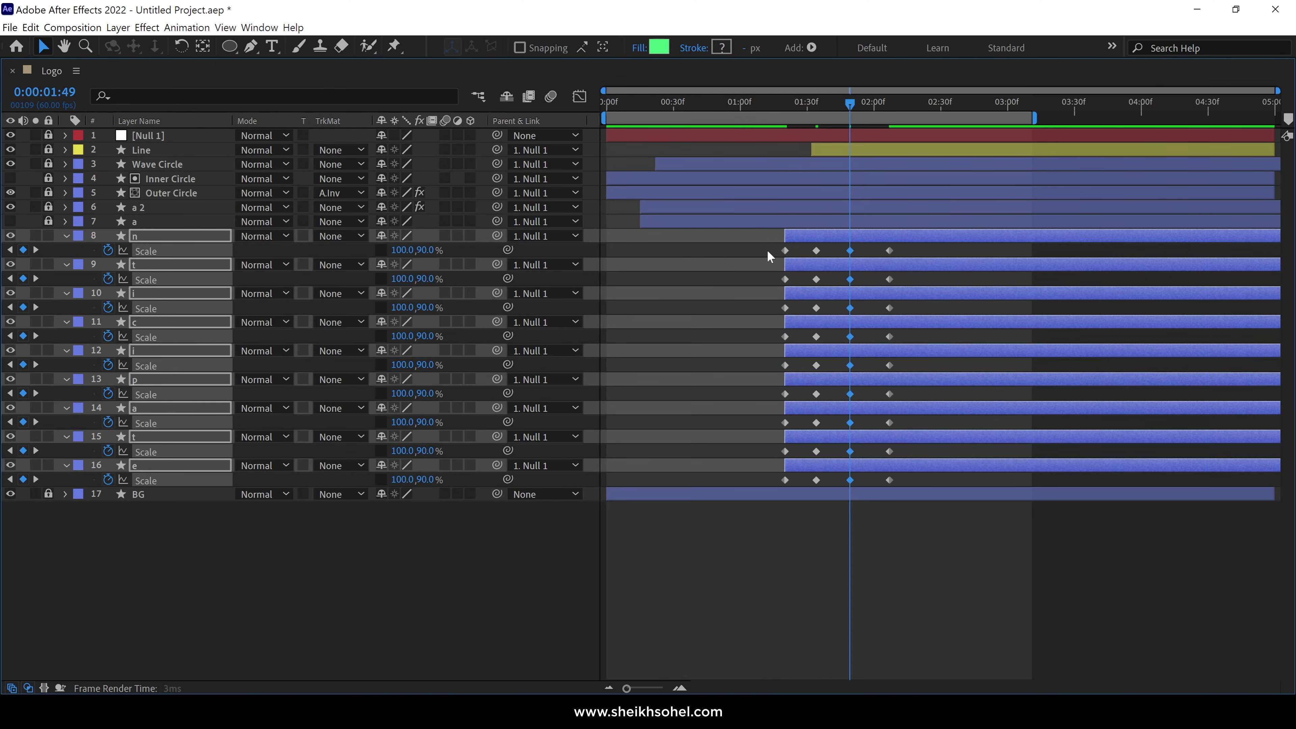
drag(769, 256, 917, 485)
right_click(898, 482)
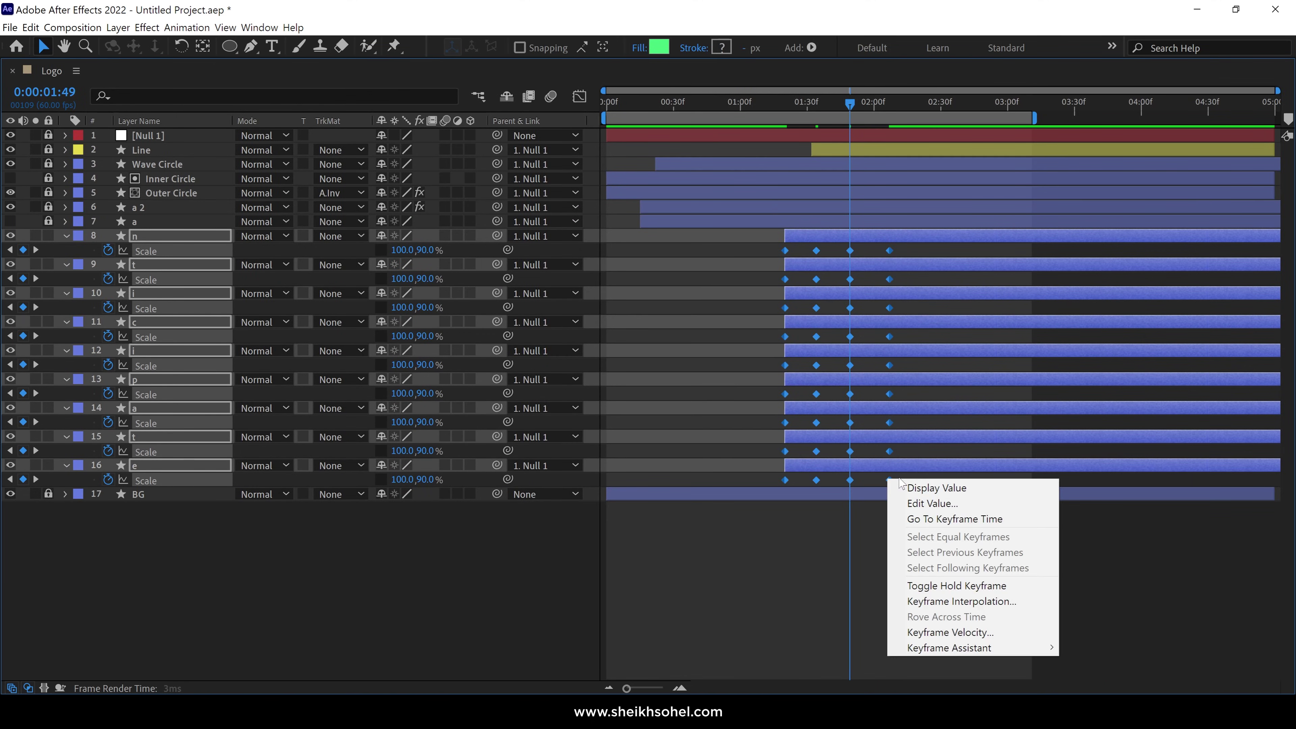
mouse_move(914, 649)
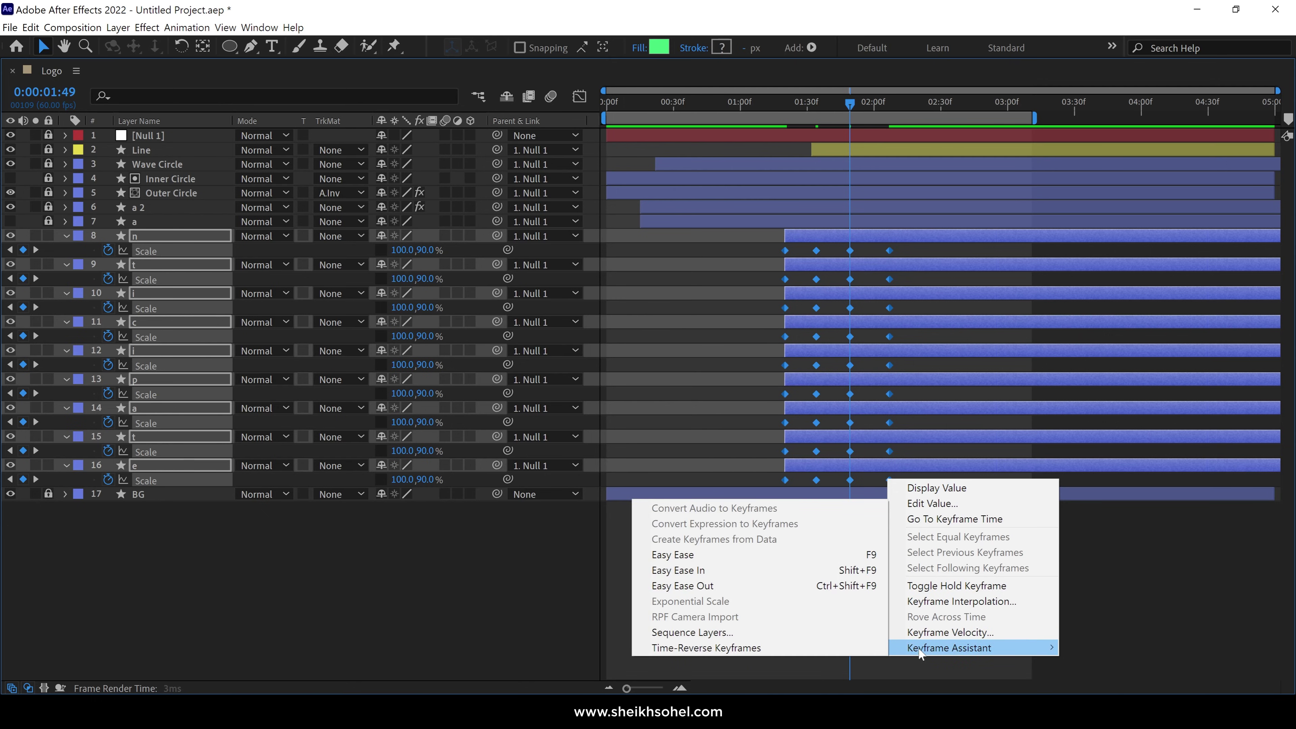
click(708, 571)
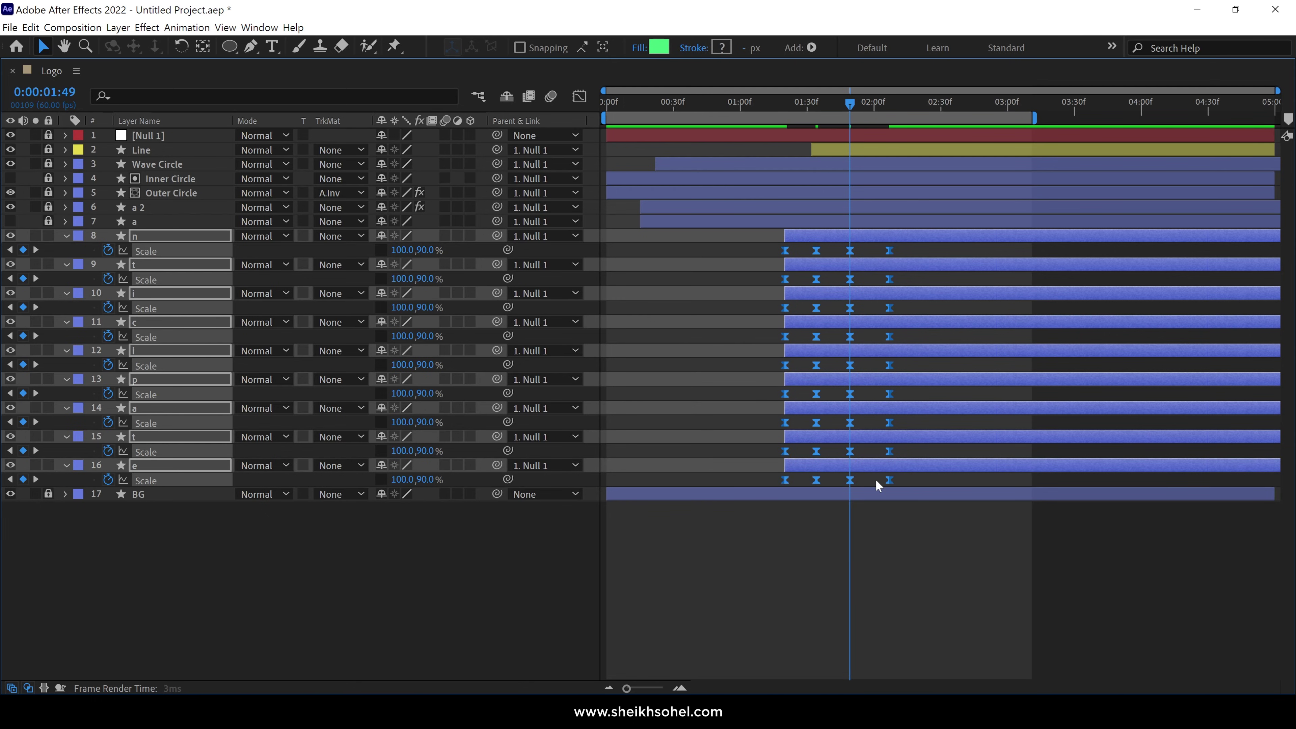
- Solo the letter layers n through e and play back their scale animation from 0:00:01:20
key(grave)
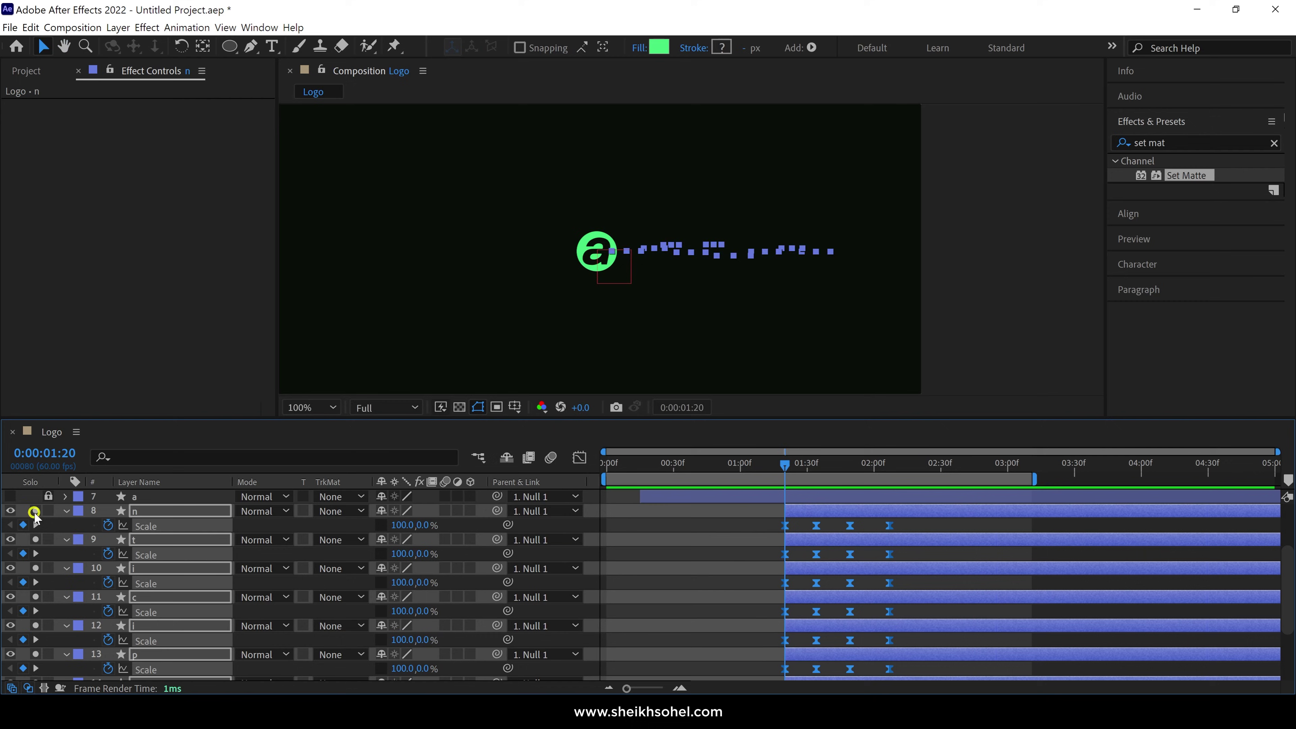
key(space)
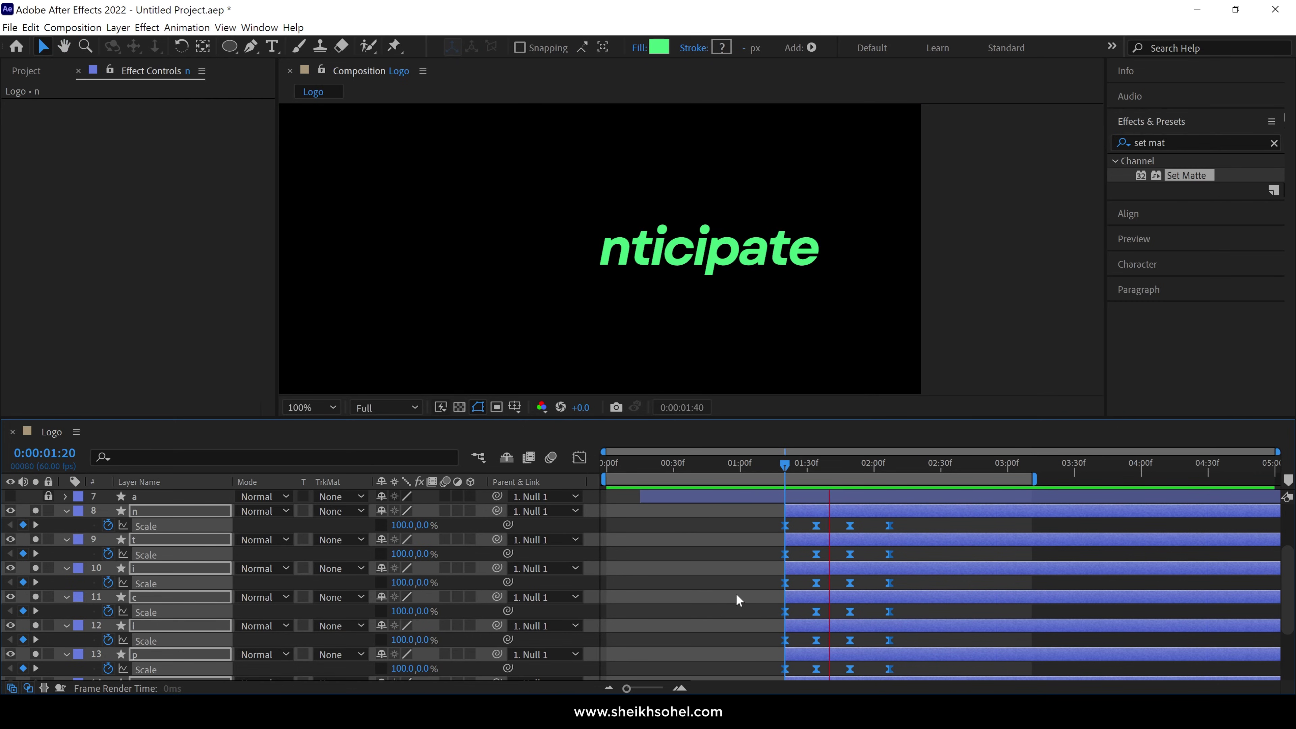
- Collapse the Scale keyframes of the letter layers n through e and turn off their solo
scroll(70, 595, up, 3)
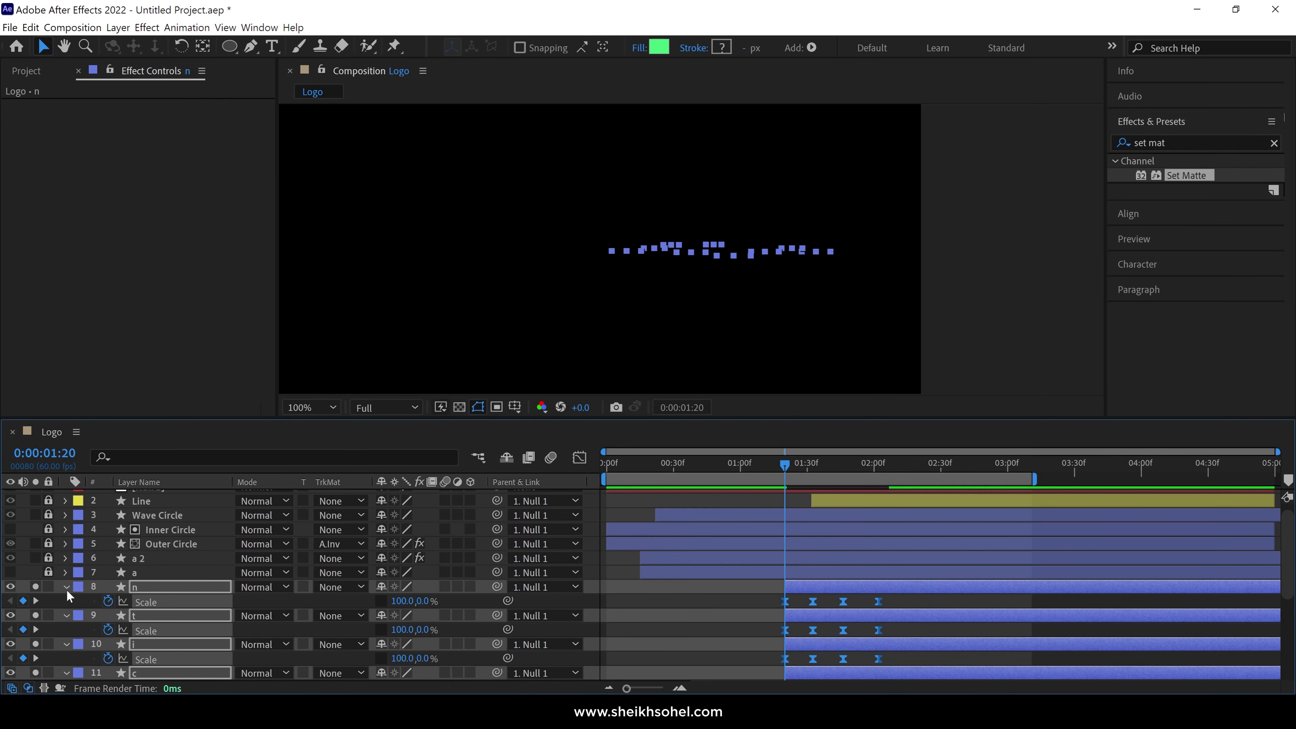
key(u)
drag(36, 590, 36, 673)
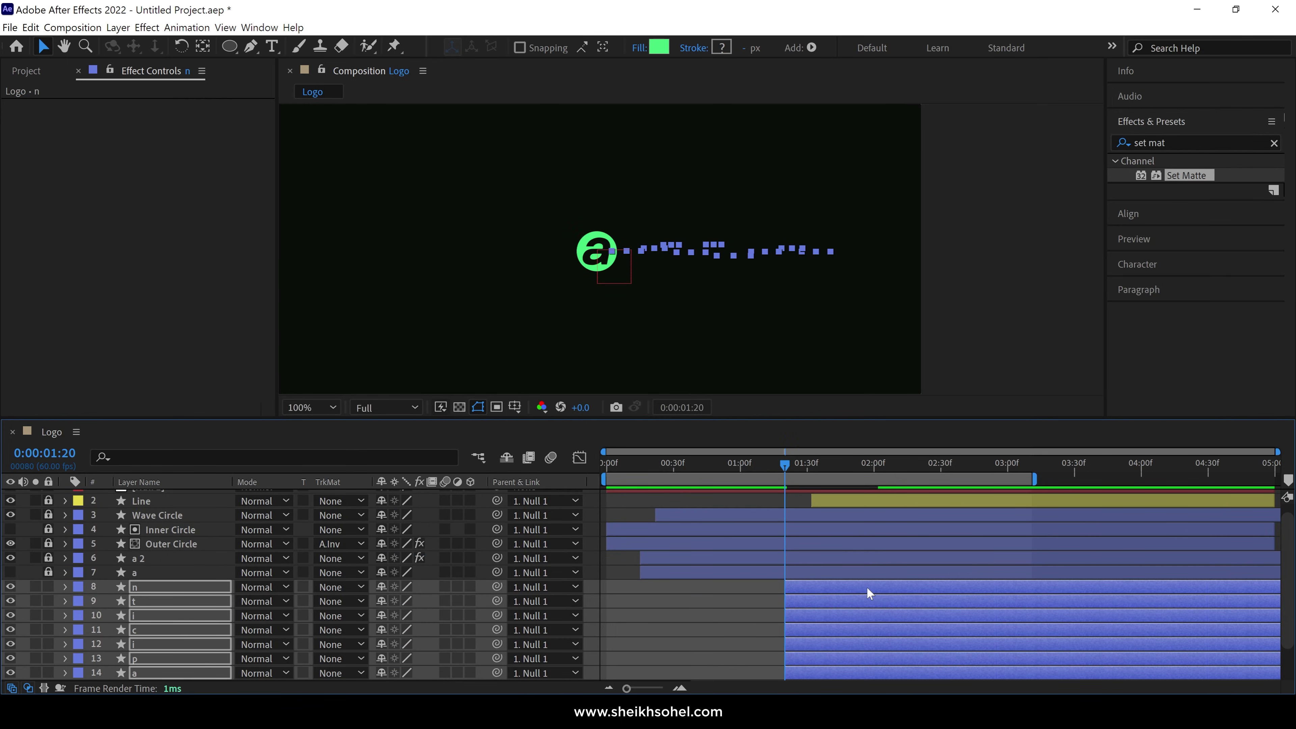
scroll(848, 577, down, 2)
scroll(803, 505, up, 2)
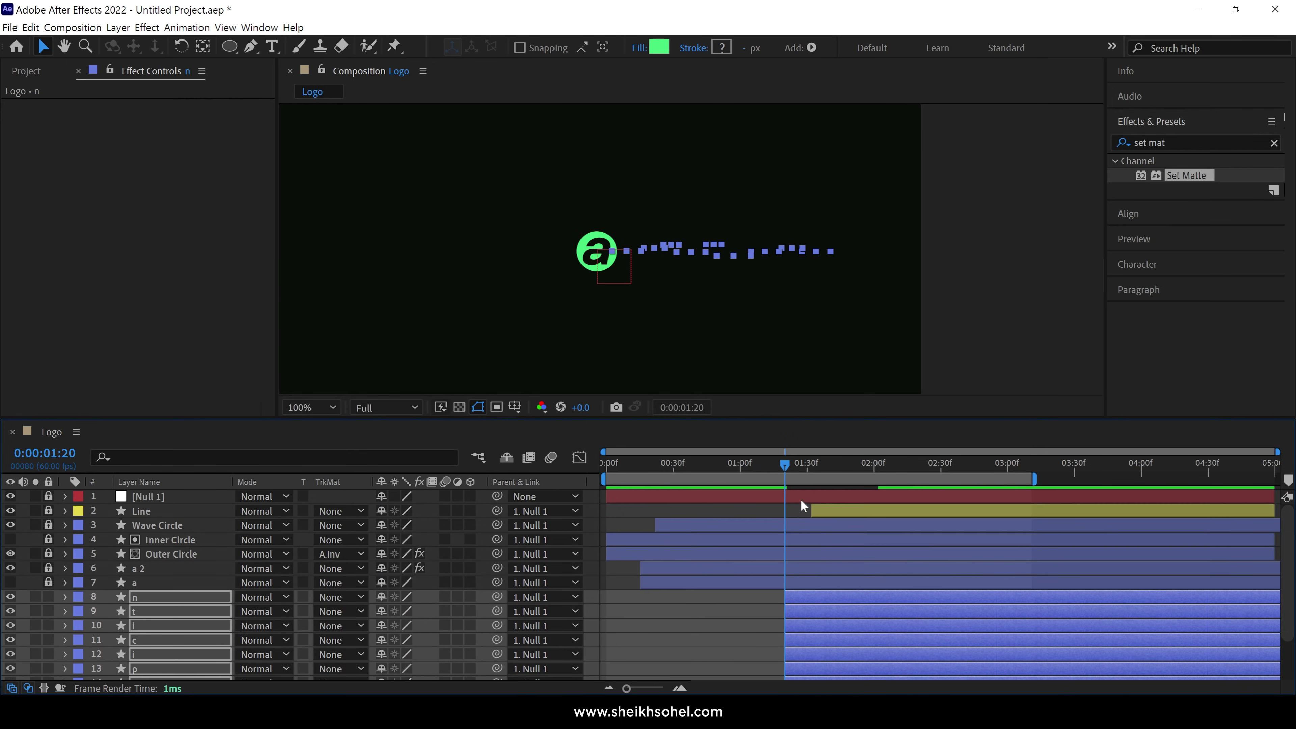
- Shift the letter layers n through e in the timeline so they all start at 0:00:01:32, where the Line layer begins
drag(786, 470, 815, 475)
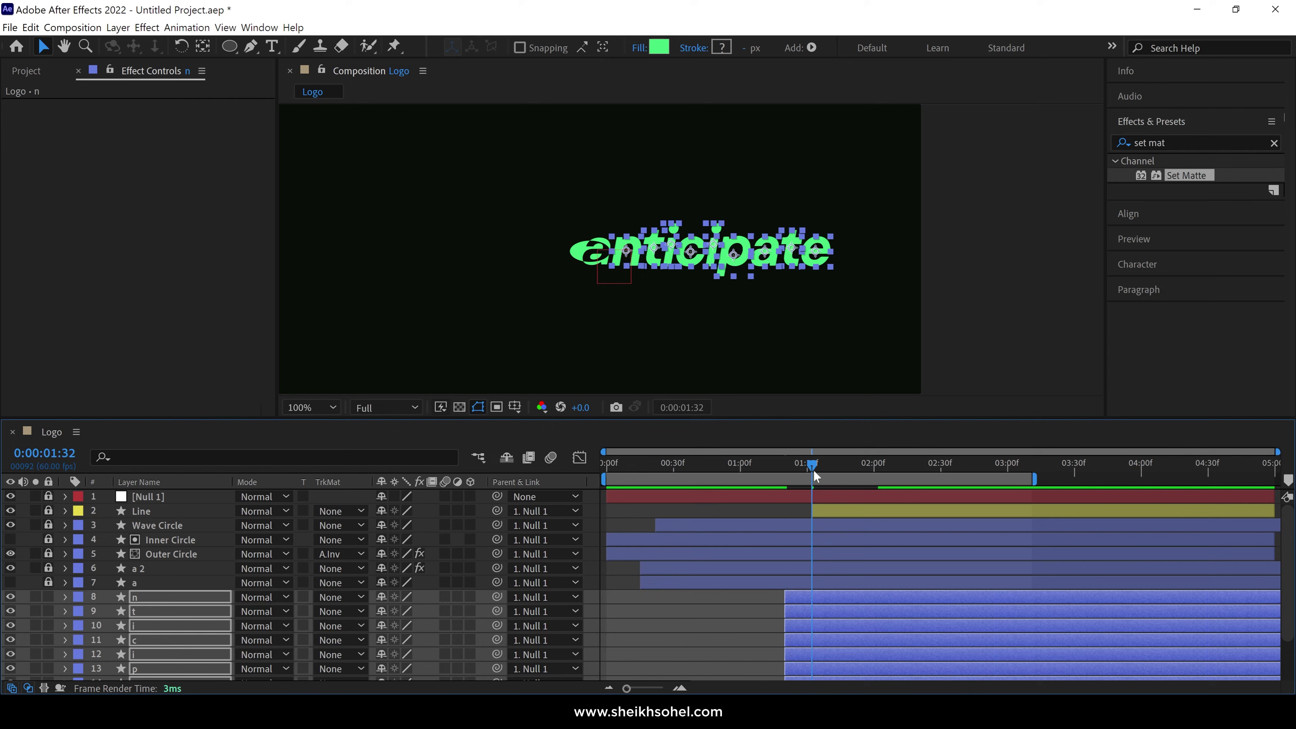
click(827, 495)
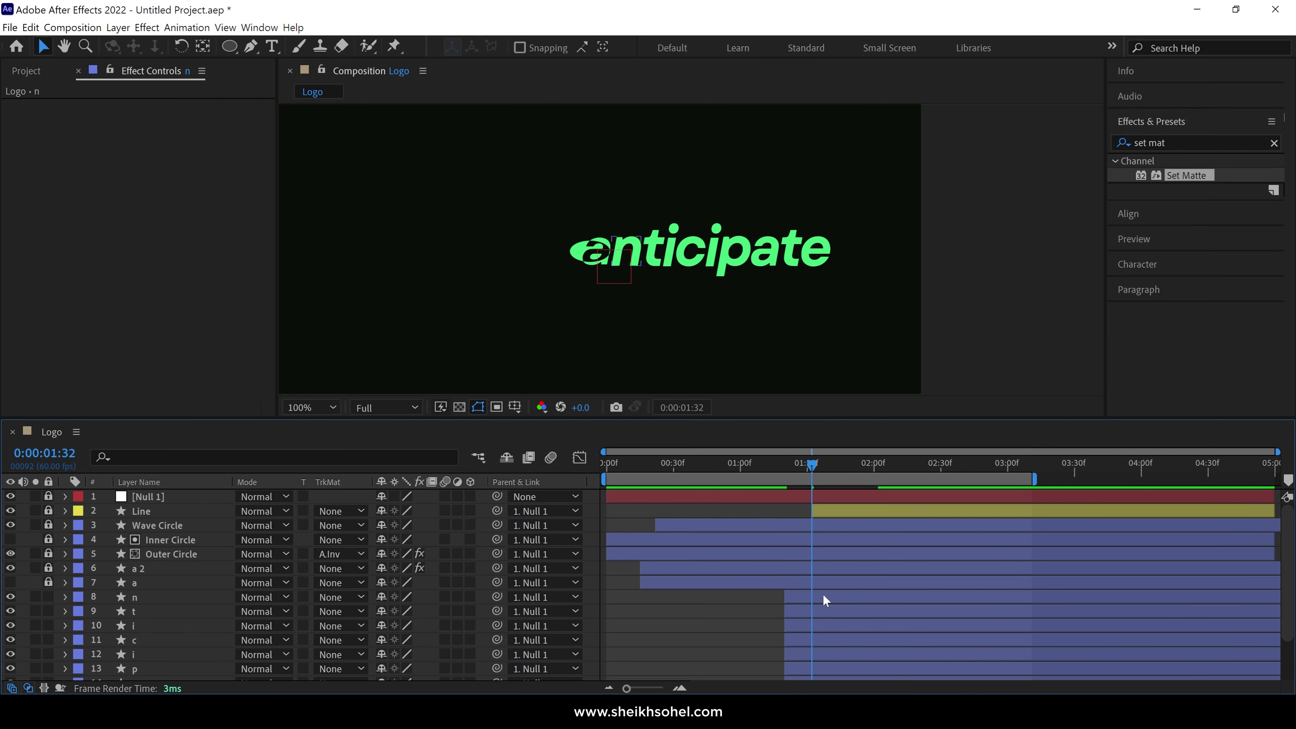
click(824, 596)
scroll(824, 603, down, 2)
shift+click(809, 661)
drag(806, 555, 825, 543)
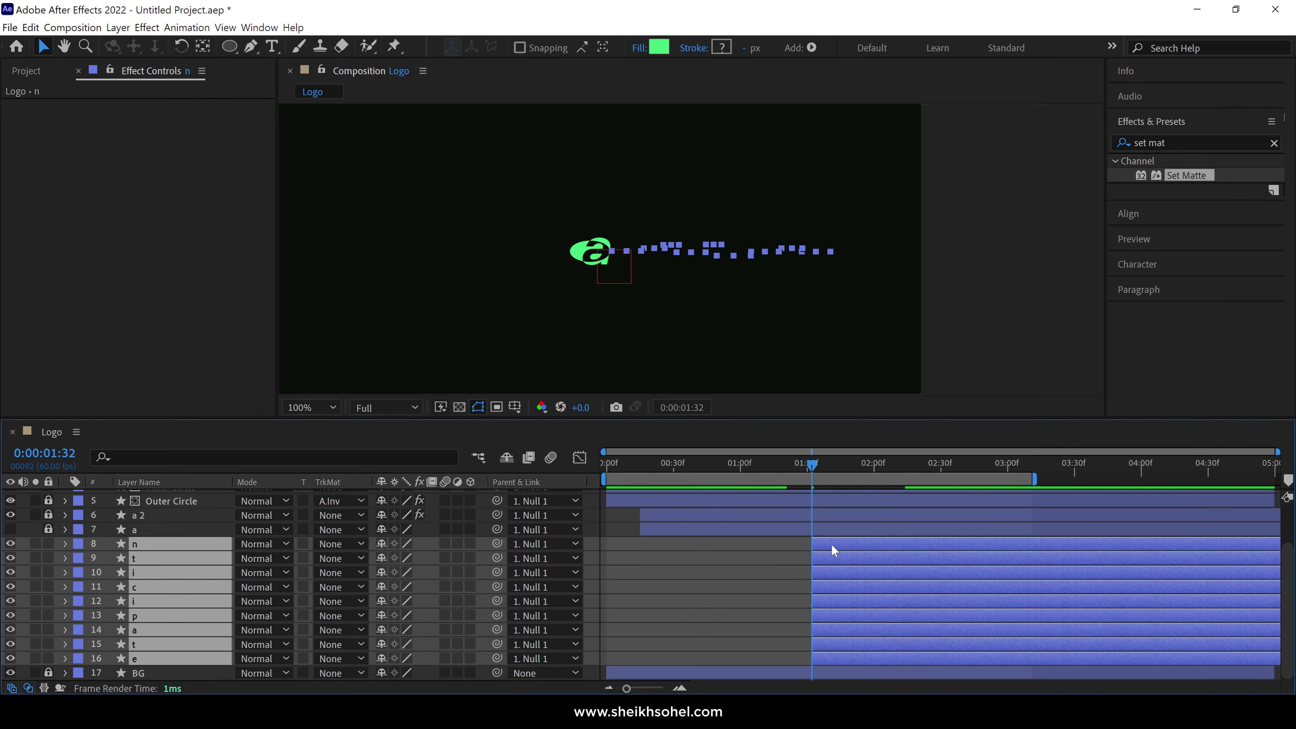
- Stagger the letter layers below n in order down to e, starting each about 5 frames after the layer above it
ctrl+click(829, 547)
ctrl+click(837, 559)
drag(827, 561, 916, 657)
ctrl+click(841, 575)
ctrl+click(854, 587)
ctrl+click(857, 600)
ctrl+click(874, 617)
ctrl+click(881, 630)
ctrl+click(890, 645)
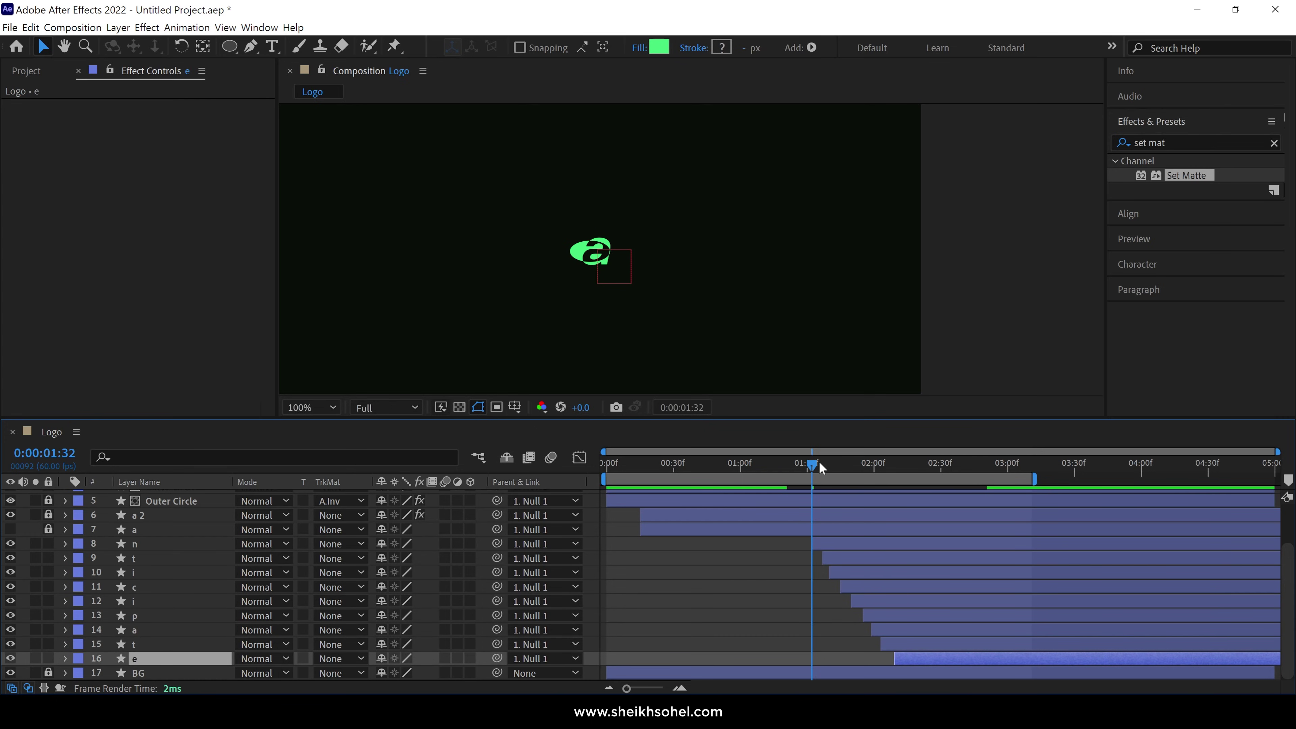
- Scrub the staggered letter reveal and shift the letter layers n through e together slightly later in time
drag(823, 469, 843, 542)
click(826, 544)
shift+click(907, 656)
drag(817, 466, 843, 467)
drag(862, 545, 866, 548)
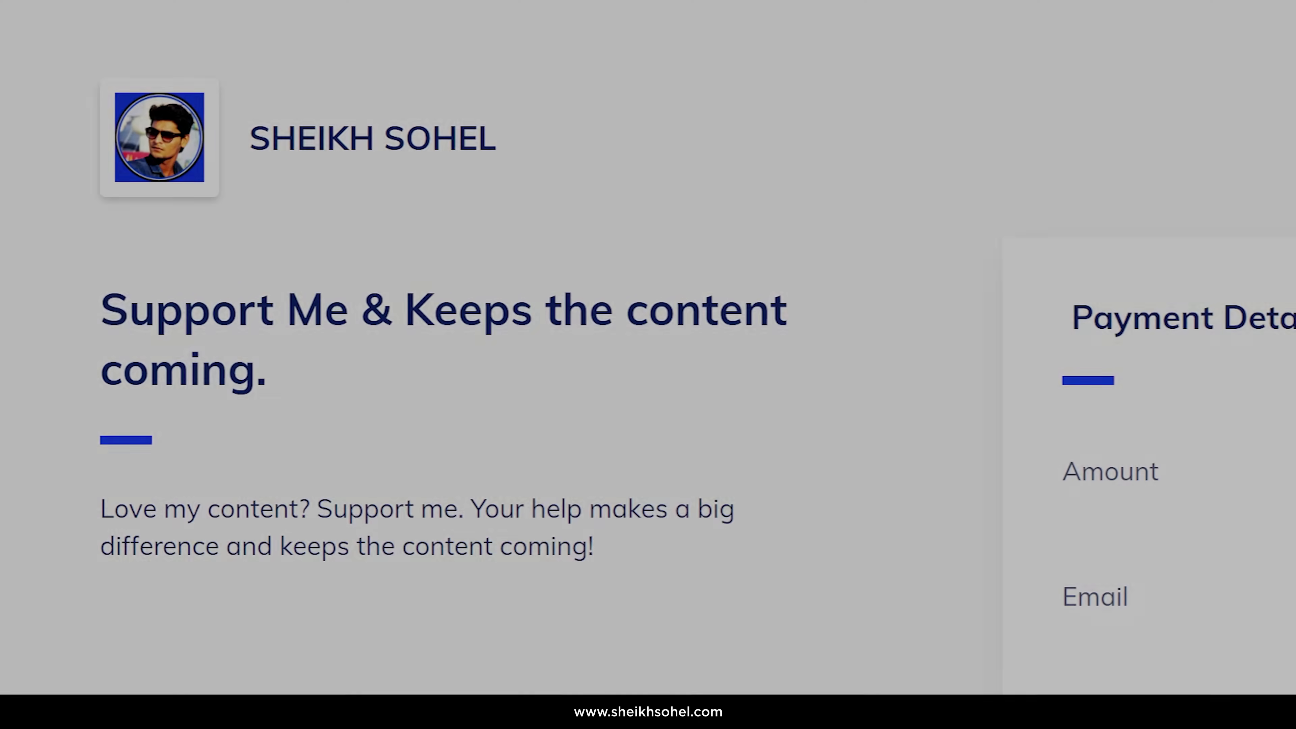
drag(100, 296, 275, 391)
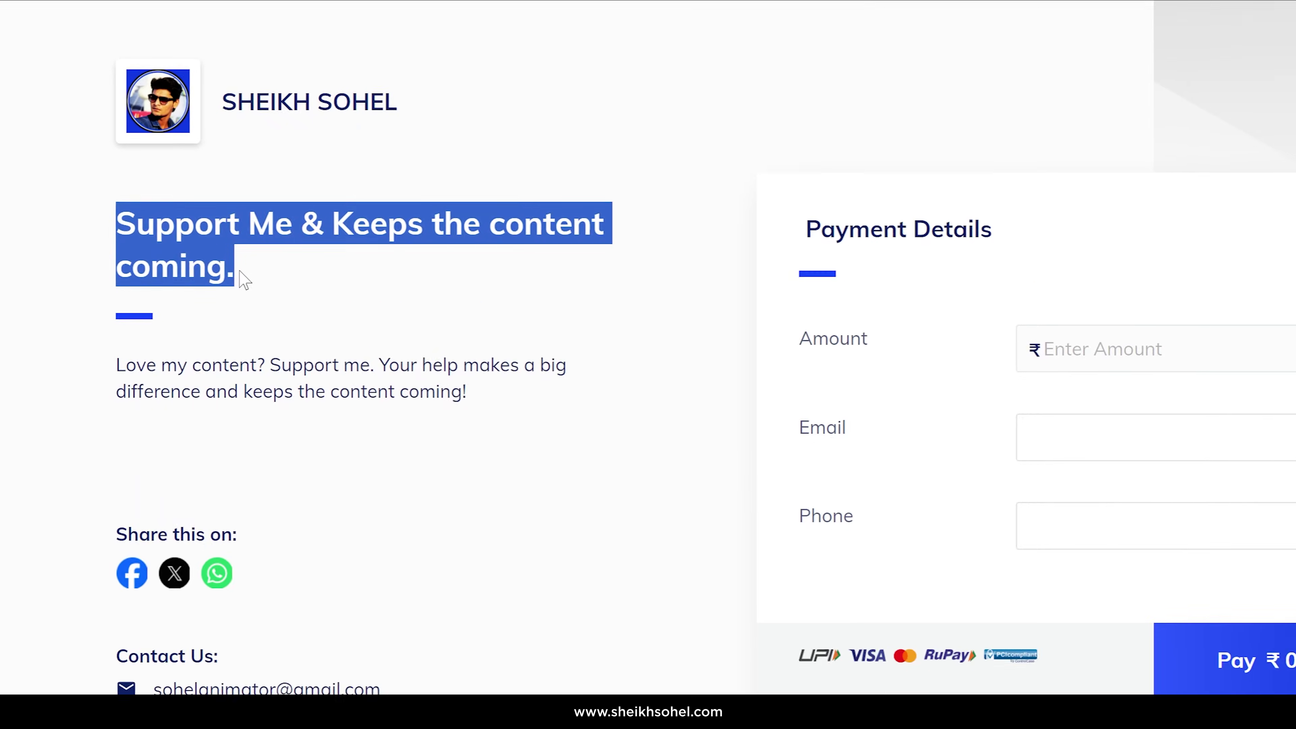